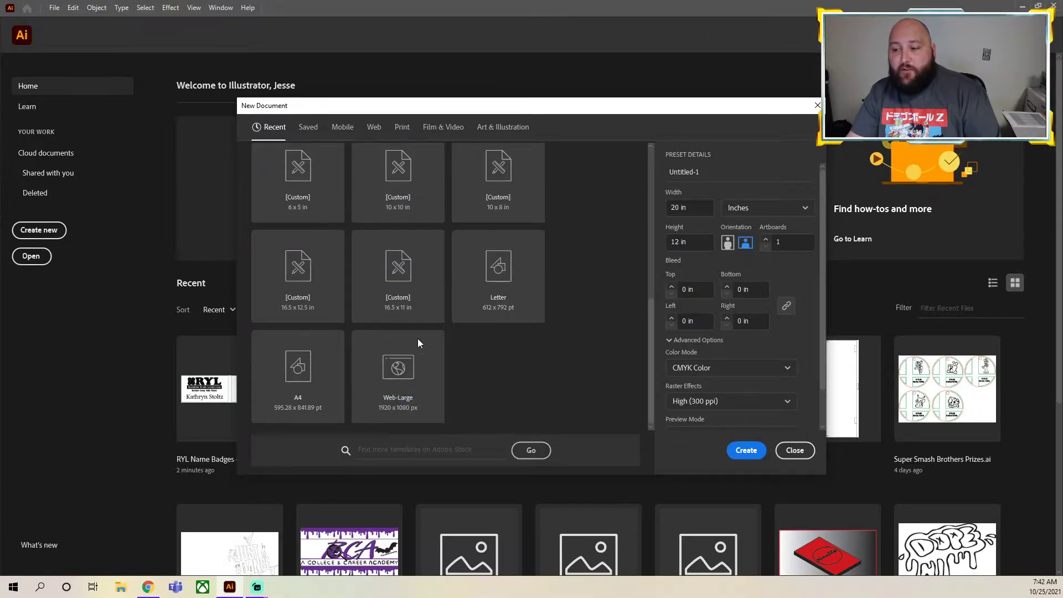
Name the new 20 x 12 in document GlowForge
scroll(416, 331, "up", 5)
scroll(414, 310, "up", 2)
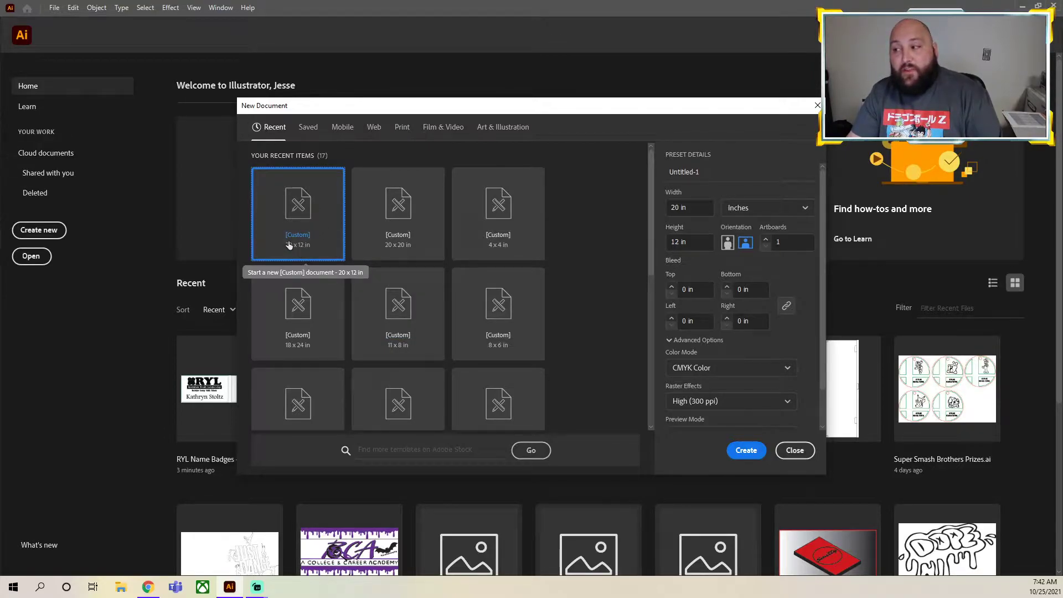
left_click(724, 172)
key("BackSpace")
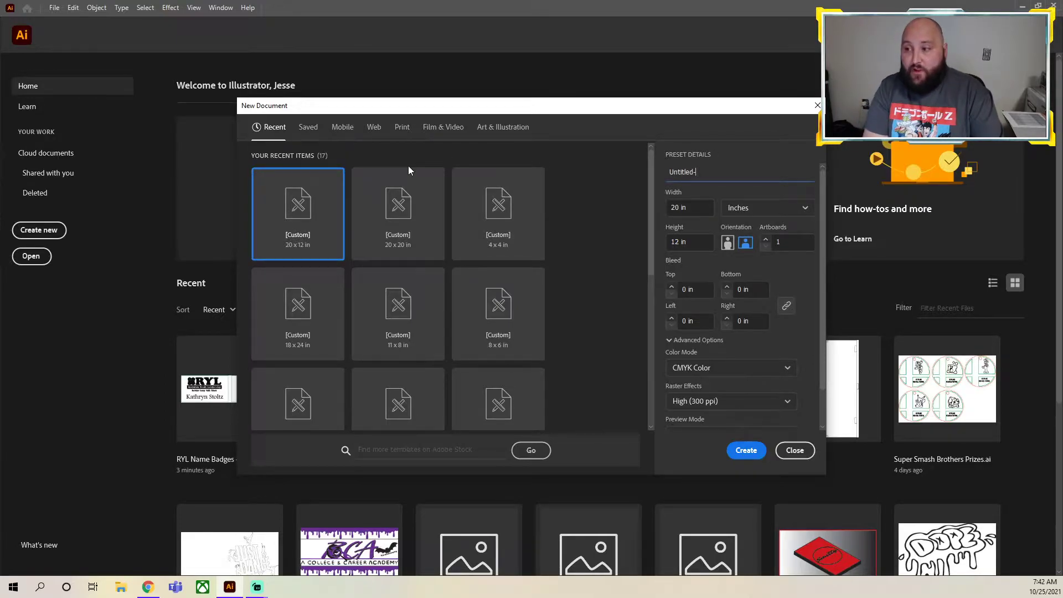
type("GlowForge")
Create the document at 20 in wide by 12 in high in inches, landscape, with CMYK color and 300 ppi raster effects
left_click(691, 208)
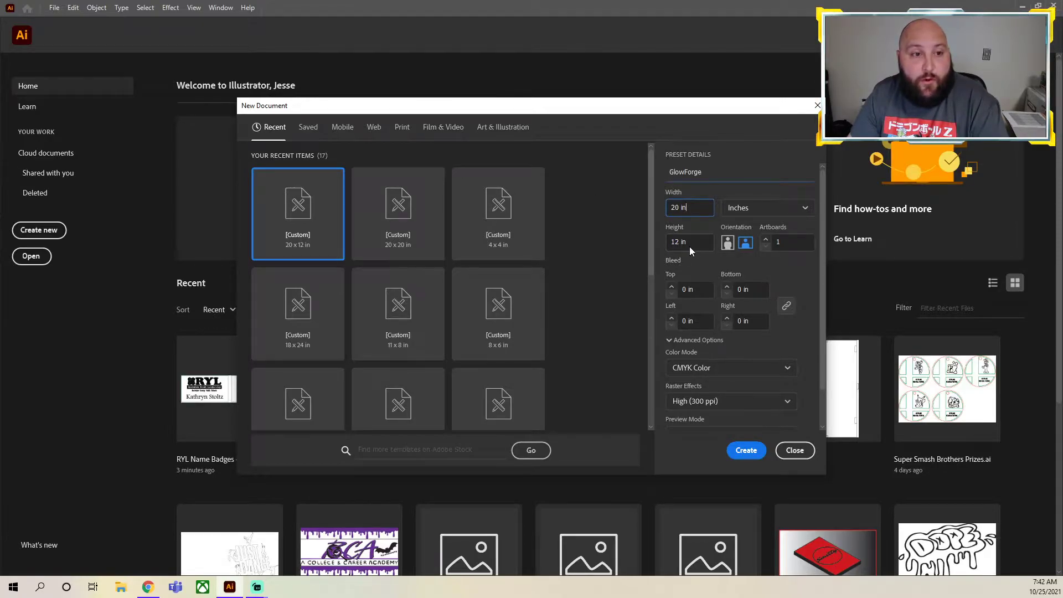
left_click(765, 210)
left_click(765, 209)
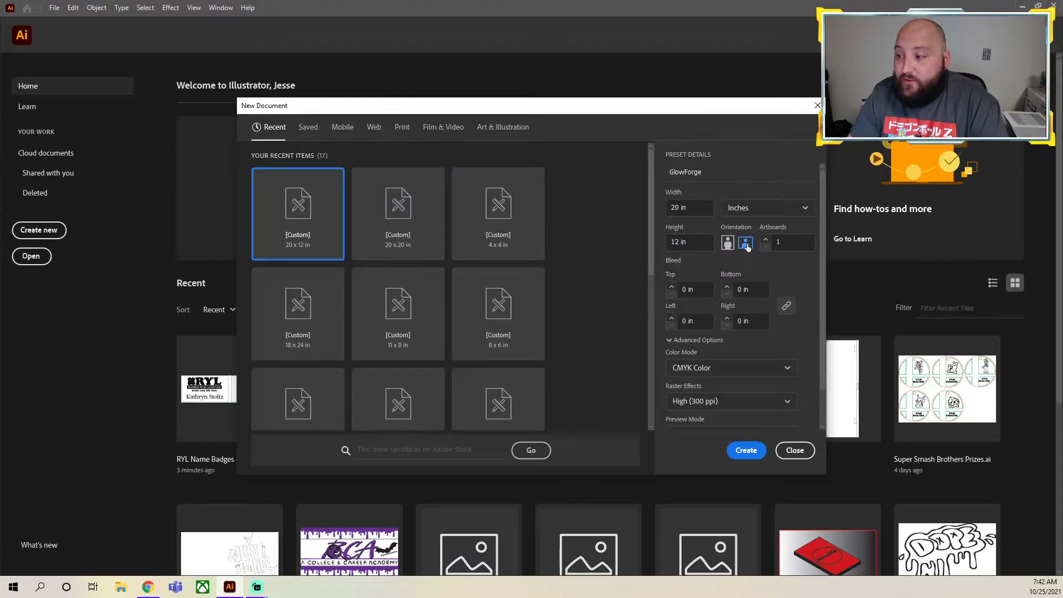
scroll(744, 310, "down", 2)
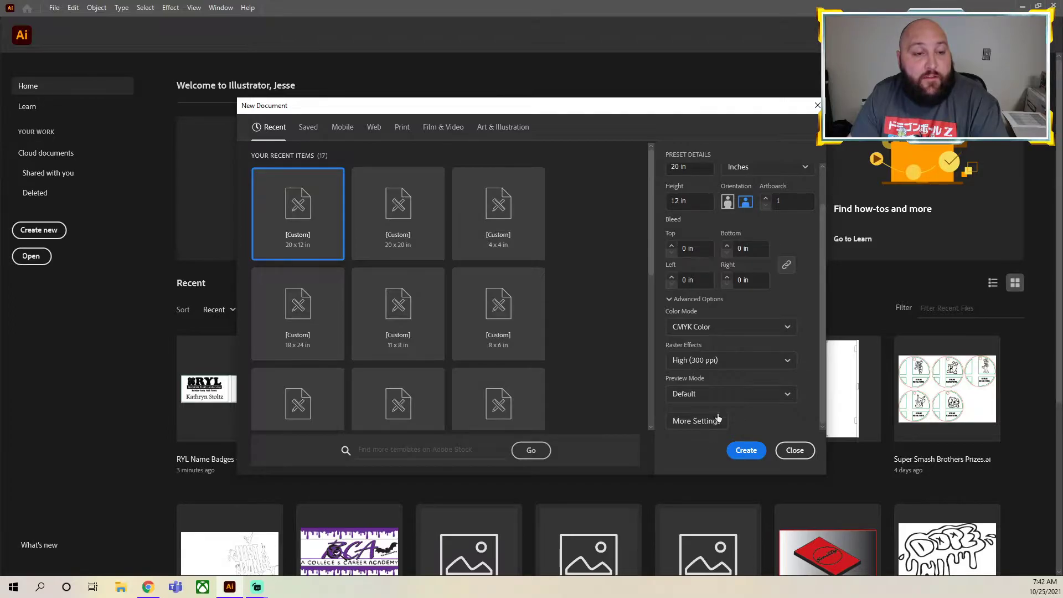
scroll(726, 313, "up", 2)
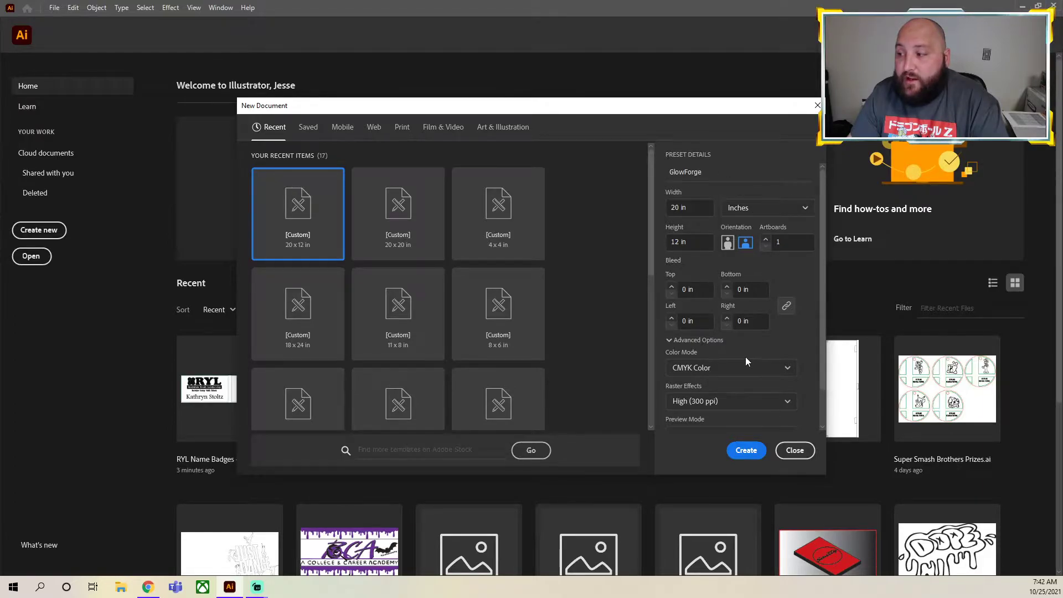
left_click(794, 450)
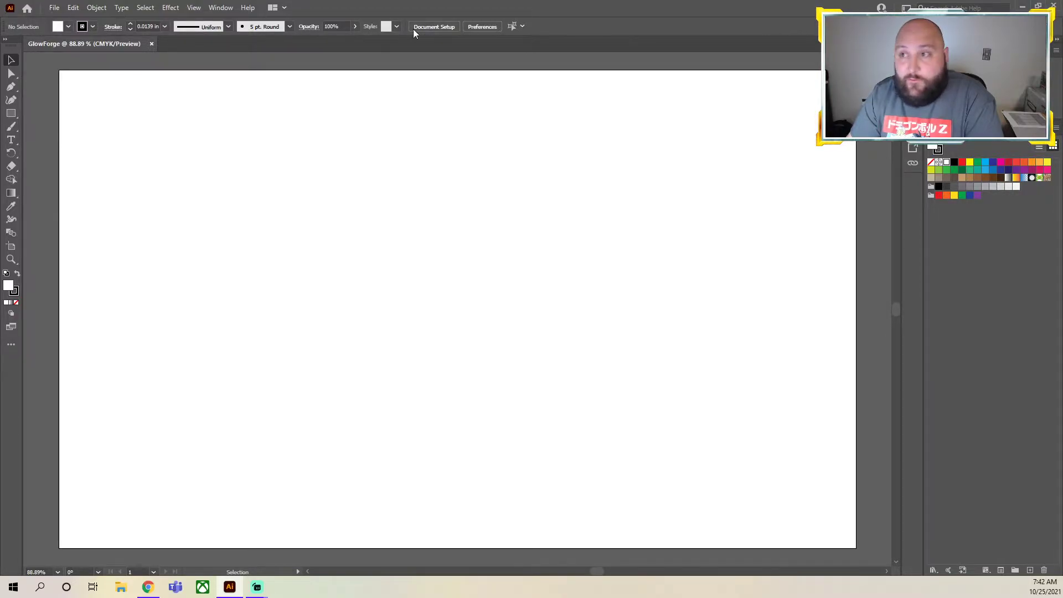
left_click(221, 8)
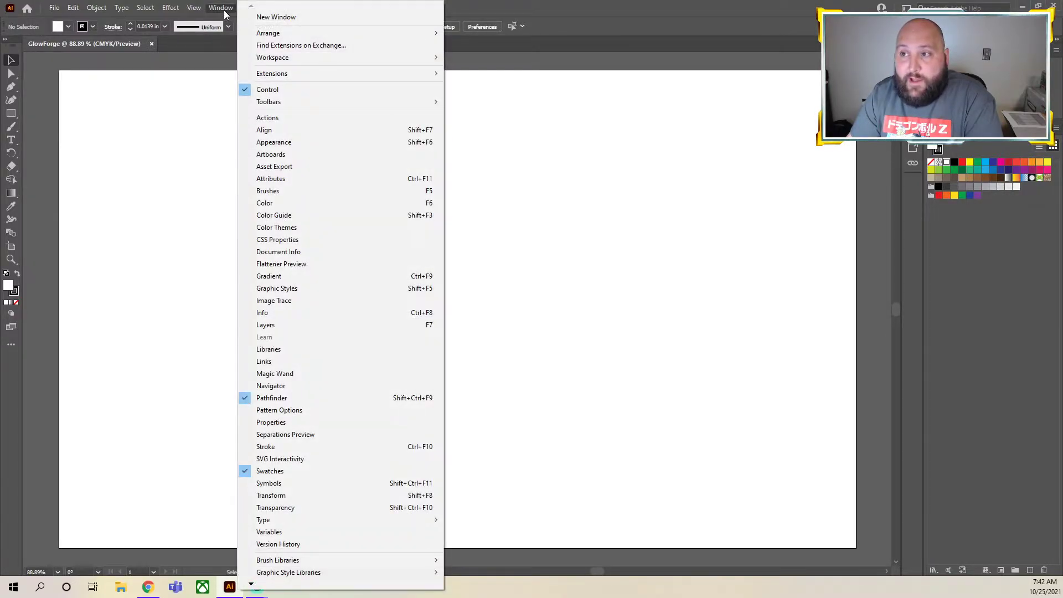
left_click(186, 65)
left_click(225, 11)
mouse_move(426, 58)
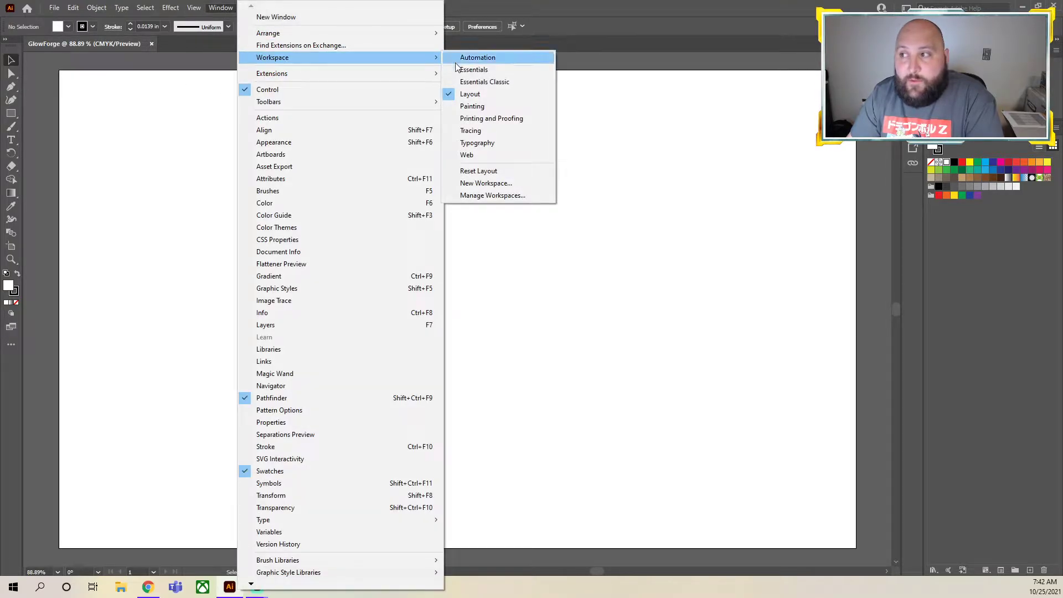
left_click(734, 49)
left_click(221, 7)
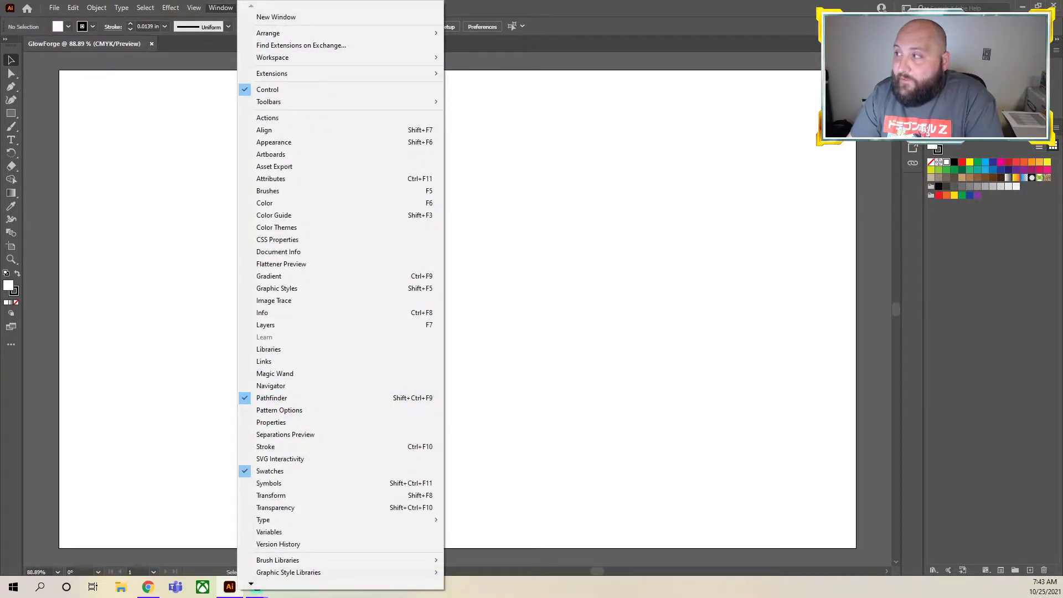
left_click(1038, 357)
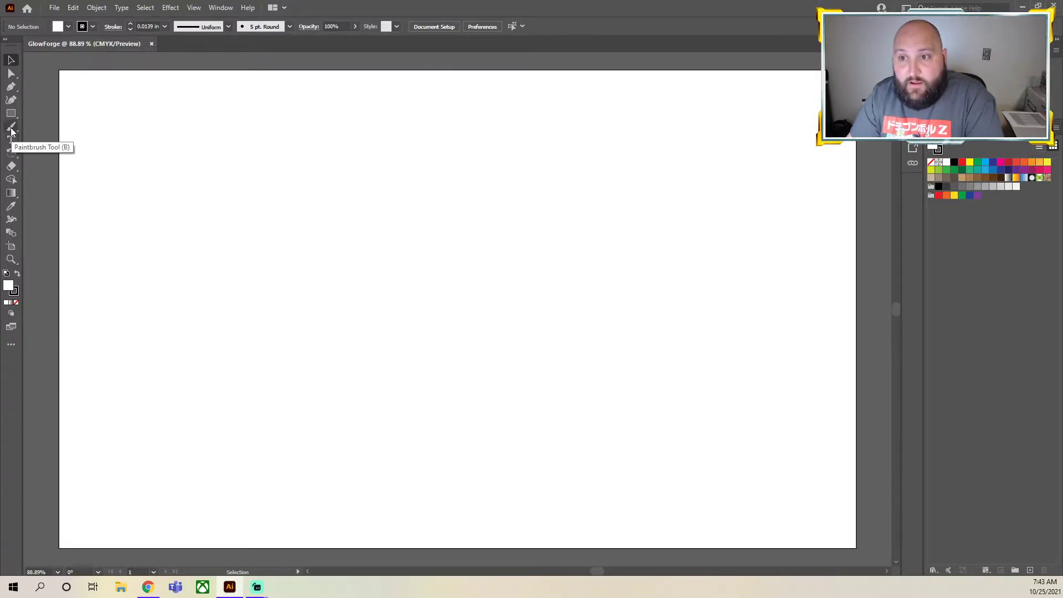
left_click(11, 86)
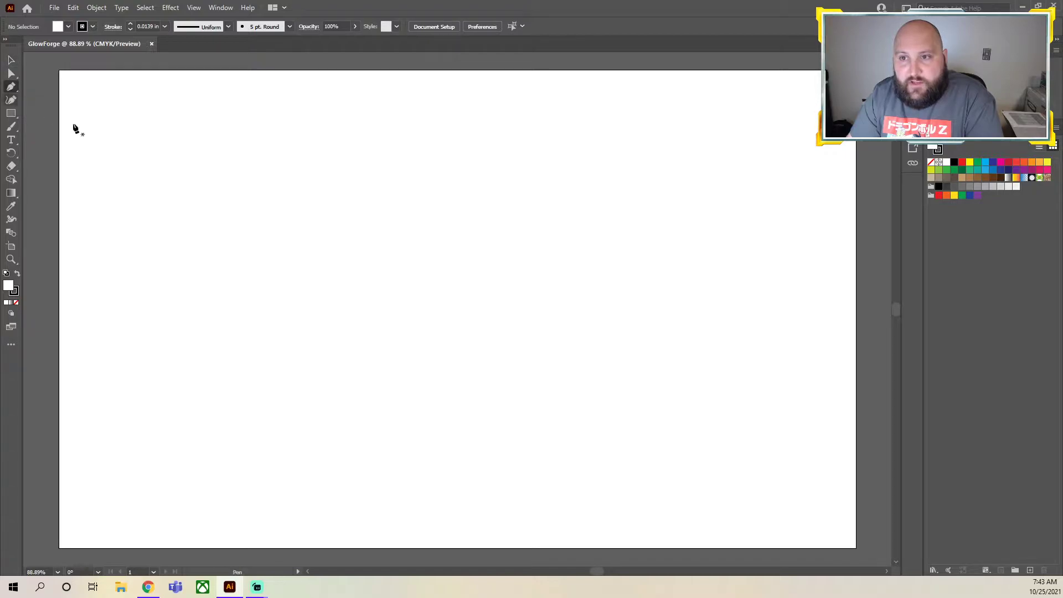
left_click_drag(138, 178, 100, 107)
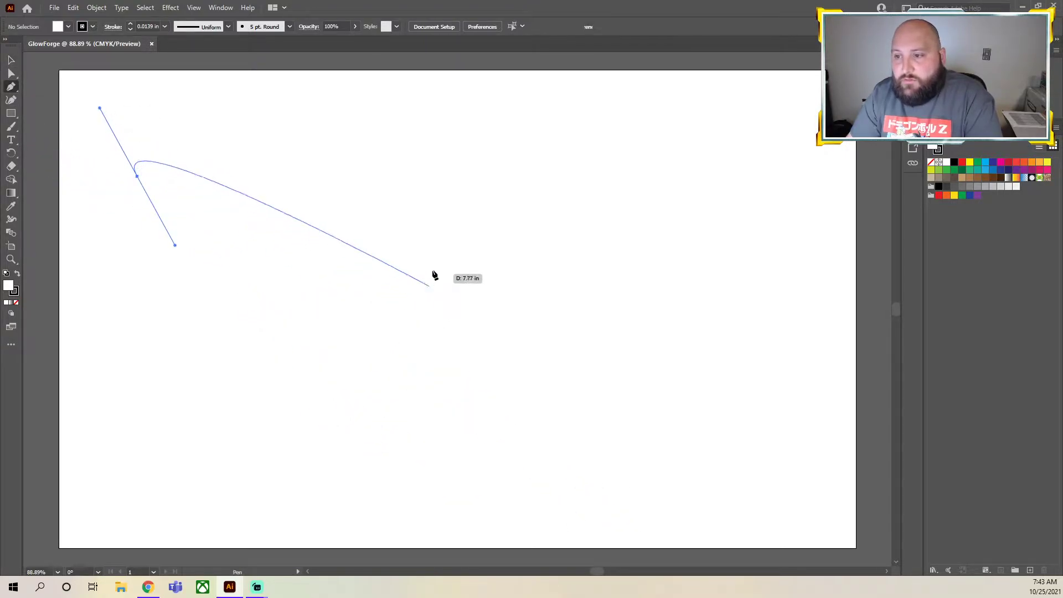
left_click(438, 262)
left_click(251, 406)
left_click_drag(667, 360, 663, 426)
key("ctrl+z")
key("ctrl+z")
key("ctrl+z")
key("ctrl+z")
key("ctrl+z")
key("ctrl+z")
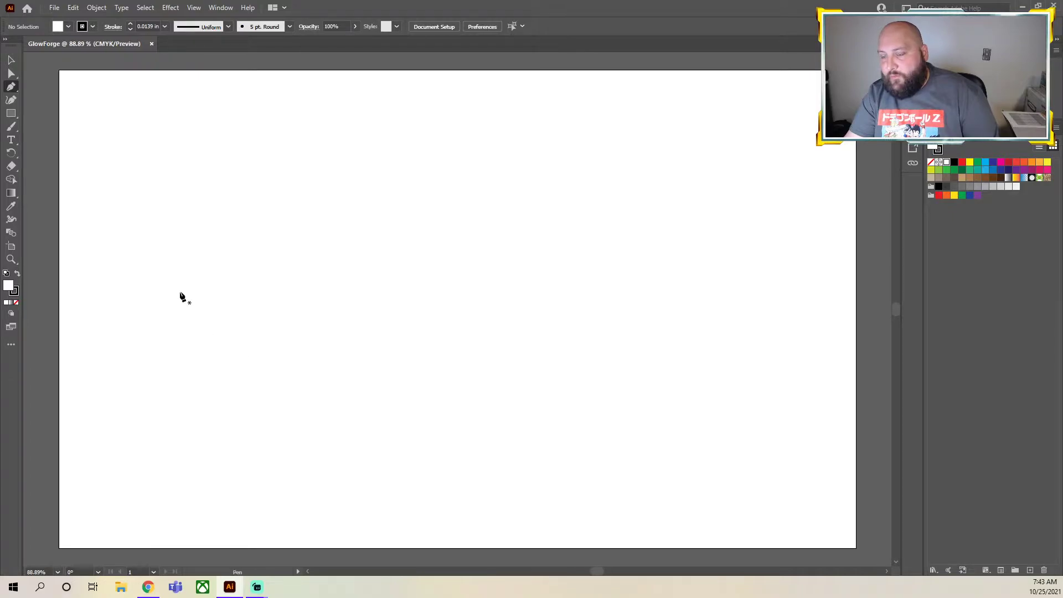
Draw a single open arc across the middle of the artboard with the Pen tool and deselect it
left_click_drag(133, 264, 562, 308)
key("ctrl+z")
left_click_drag(593, 304, 402, 250)
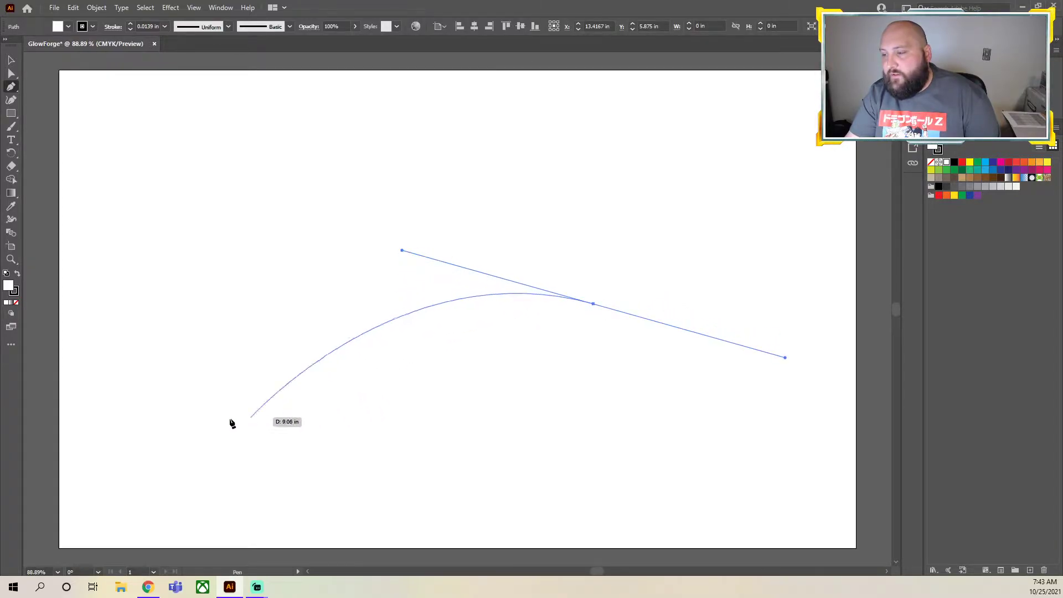
left_click_drag(242, 436, 610, 387)
left_click(11, 61)
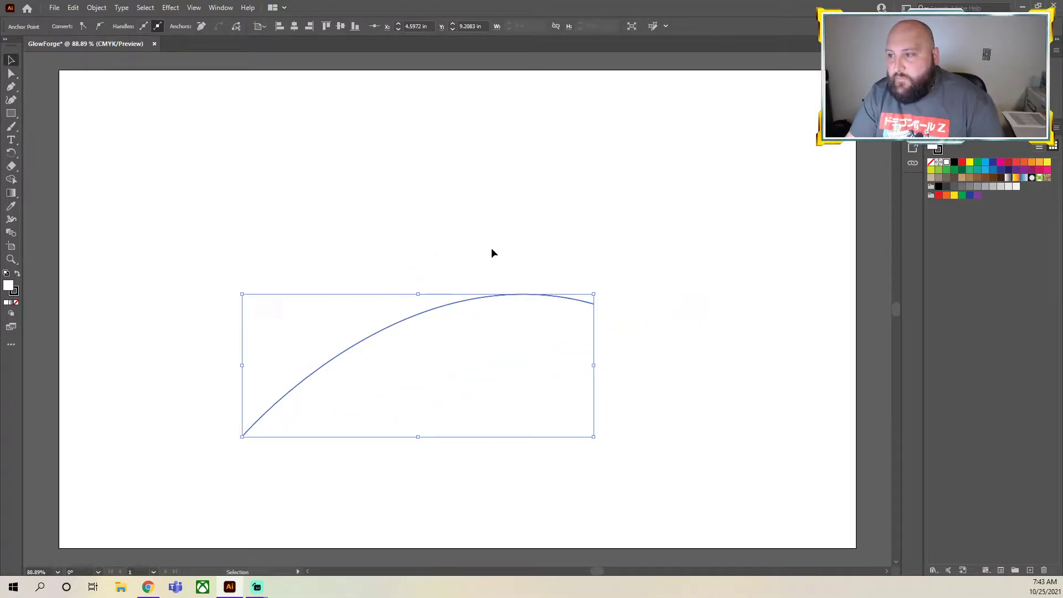
left_click(563, 318)
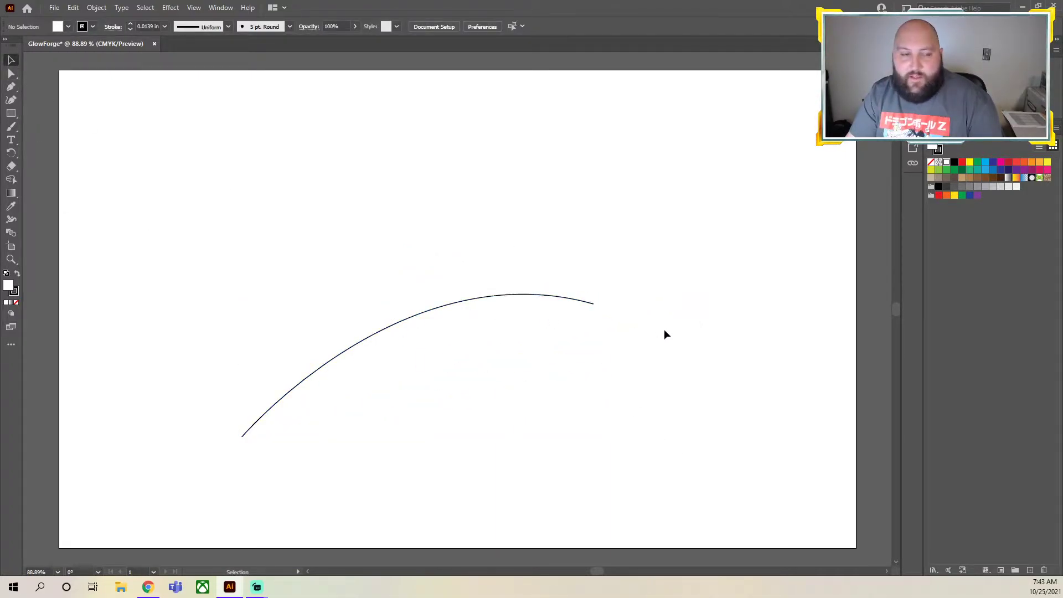
Undo the drawn arc so the artboard is empty
key("ctrl+z")
key("ctrl+z")
key("ctrl+z")
key("ctrl+z")
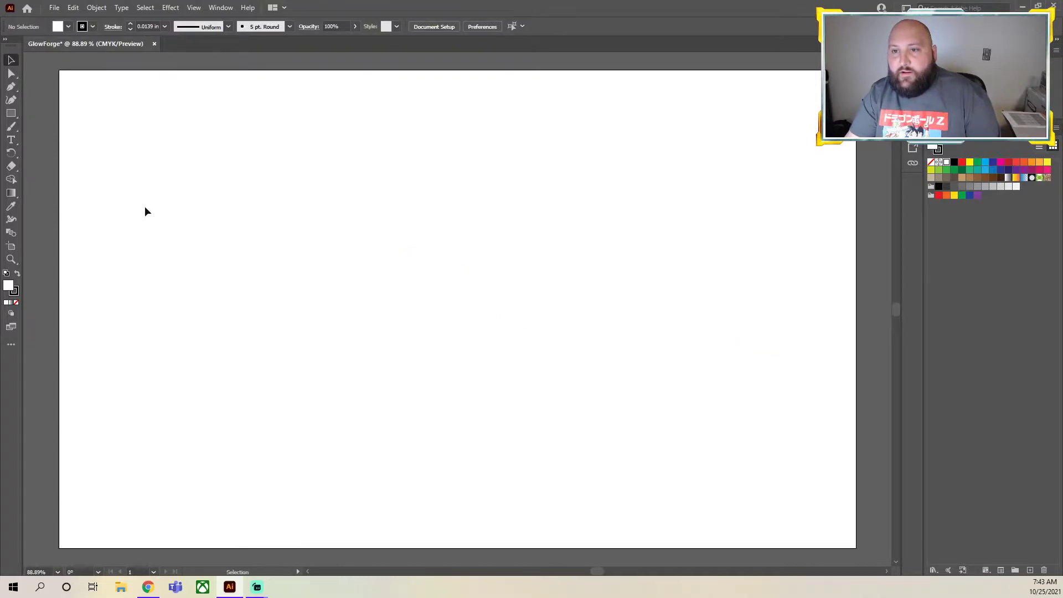
left_click(10, 88)
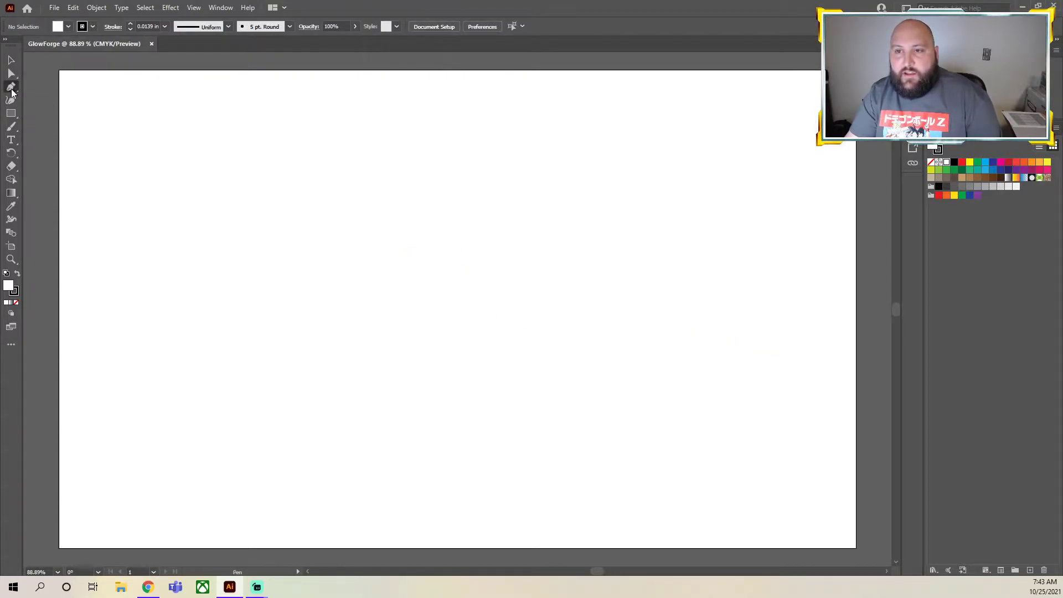
left_click(11, 100)
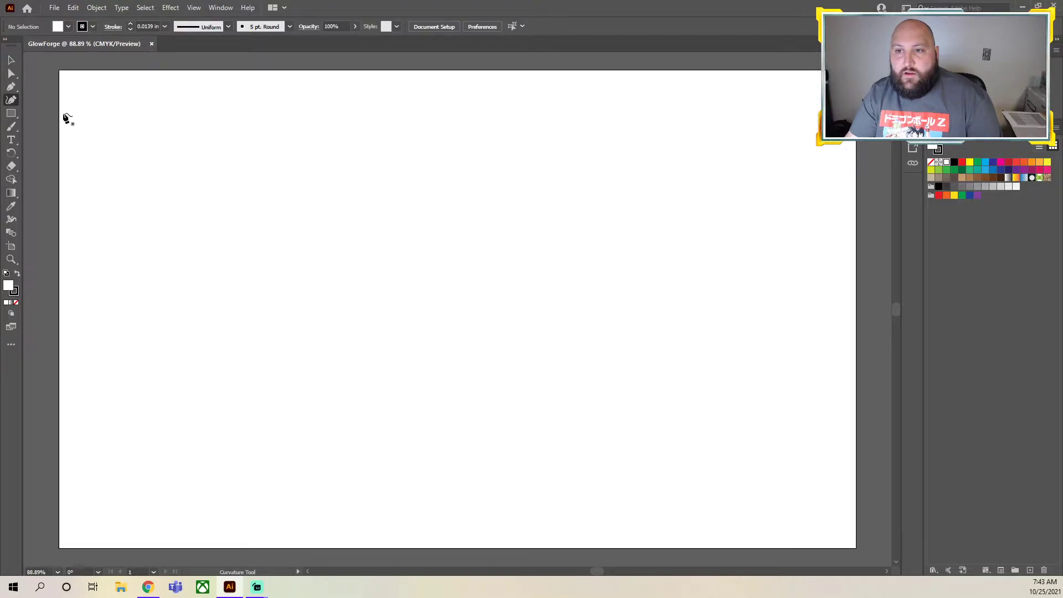
left_click(14, 88)
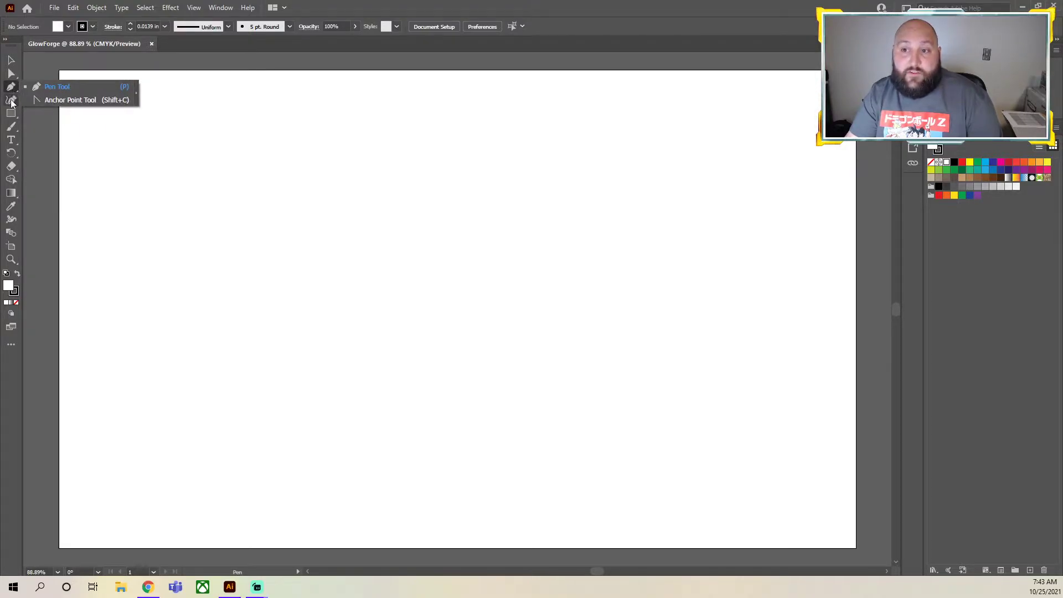
left_click(11, 100)
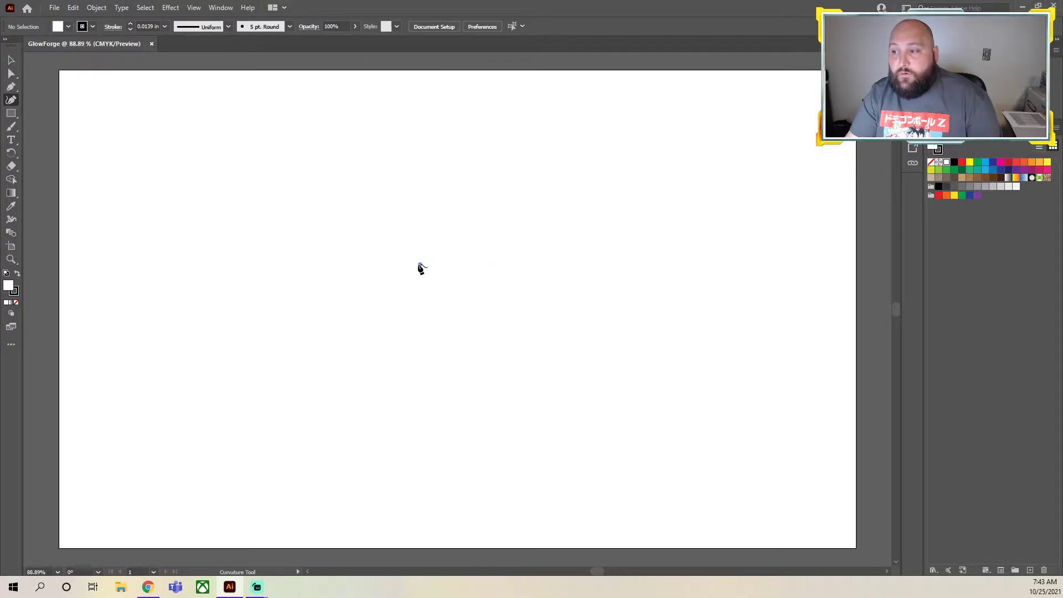
left_click(536, 308)
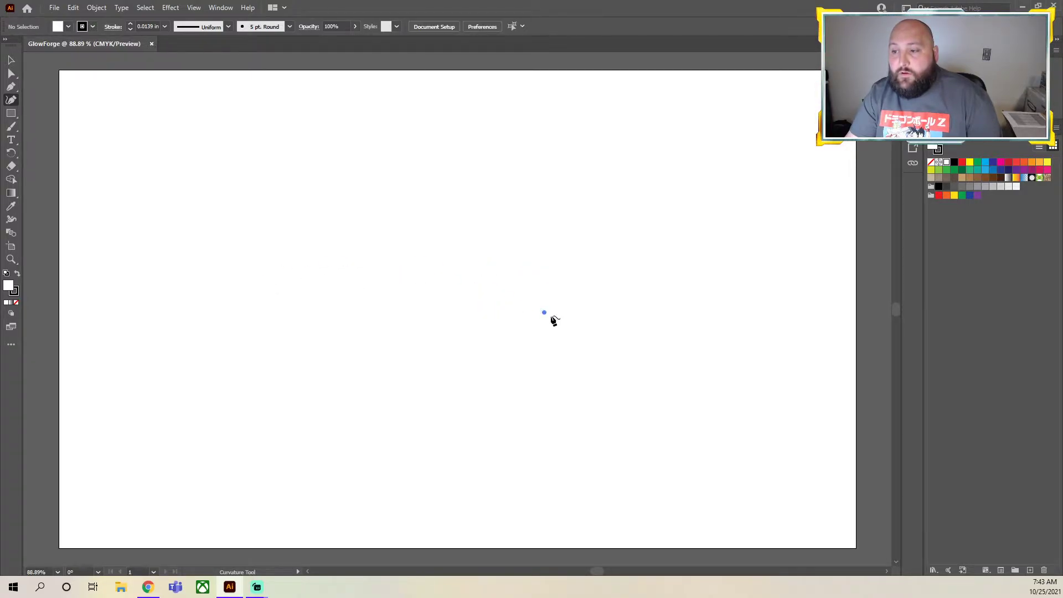
Draw an open arc with the Pen tool from about X 12 in, Y 5.6 in down to the artboard's lower left
left_click(11, 87)
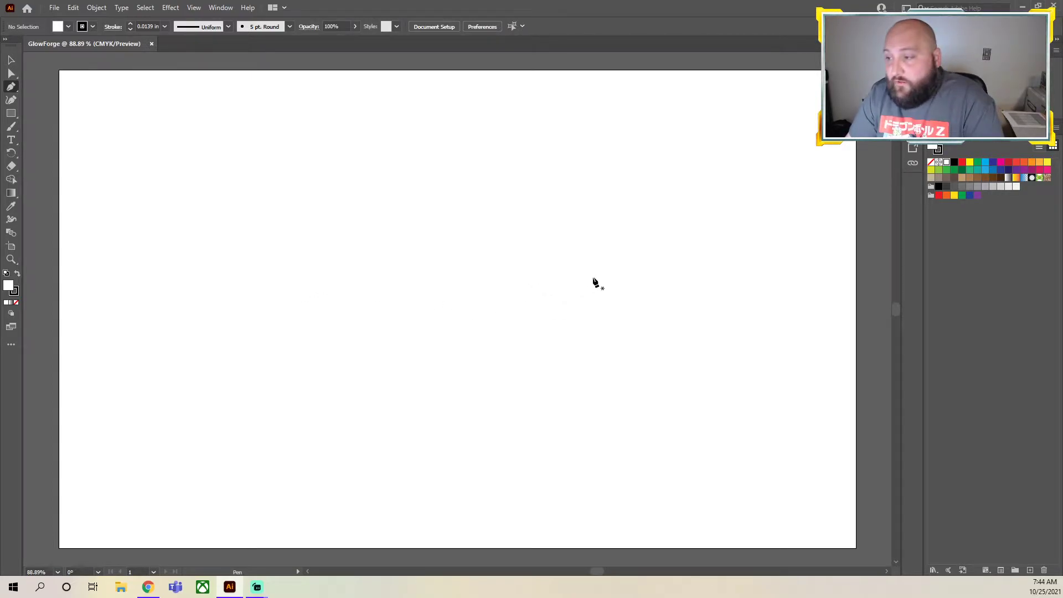
left_click_drag(479, 294, 334, 202)
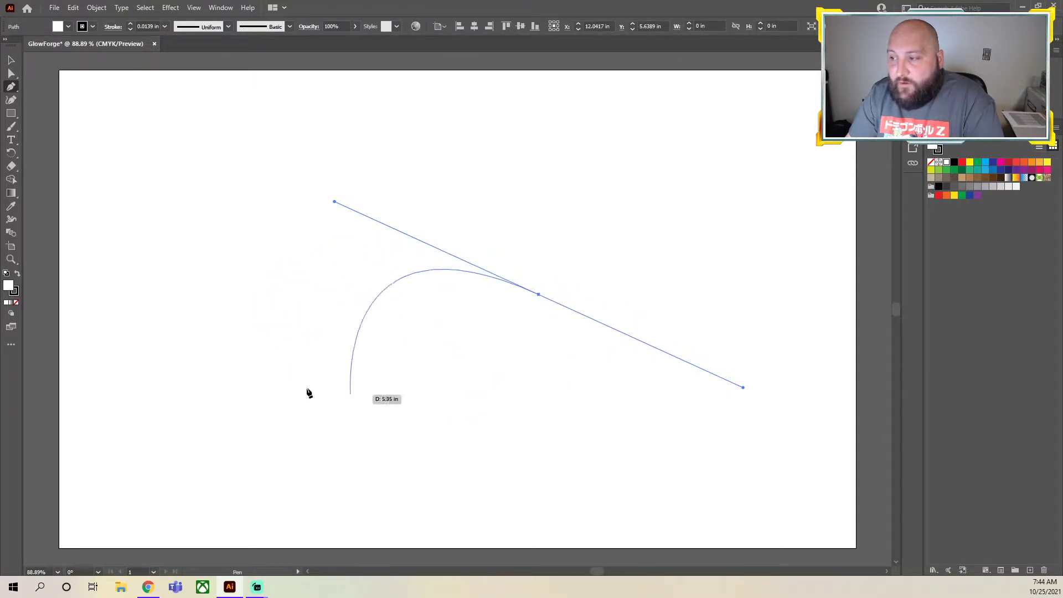
left_click(141, 423)
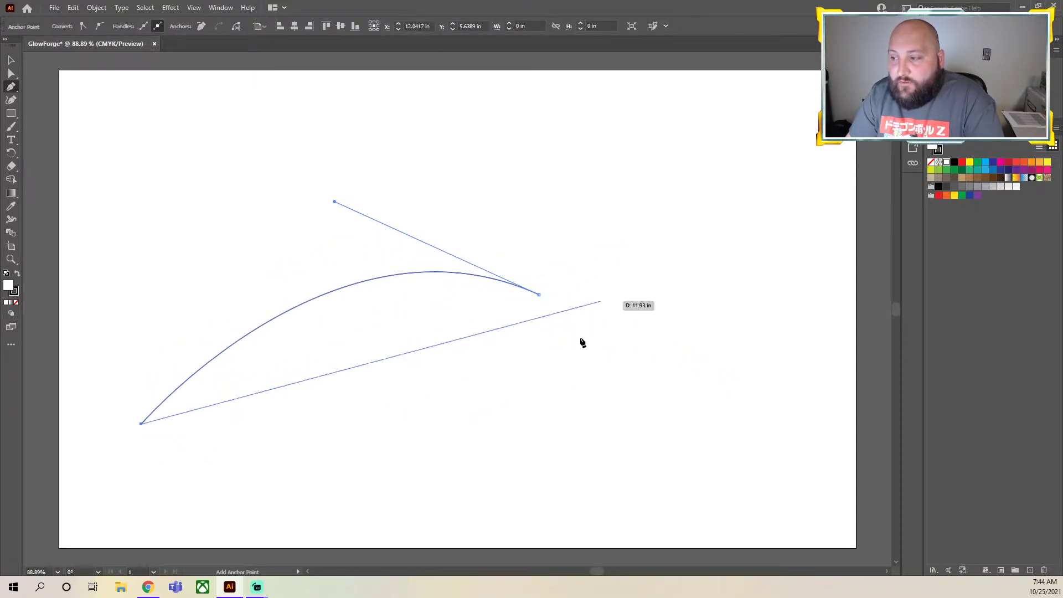
key("Escape")
Extend the arc from its right end with a straight segment up to about X 17.7 in, Y 3.5 in
left_click_drag(539, 295, 764, 208)
left_click(765, 207)
key("Escape")
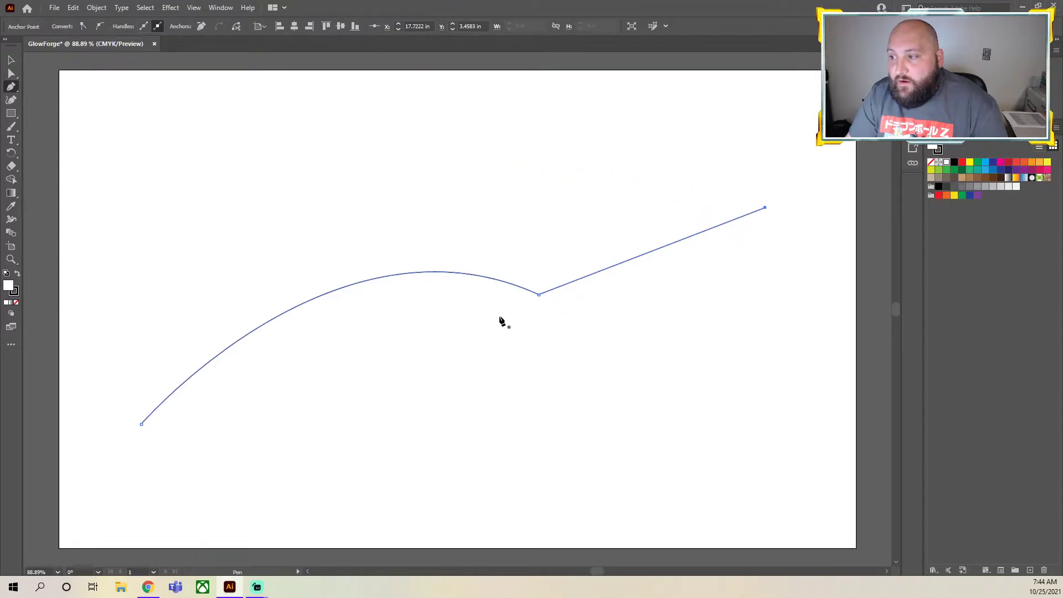
Draw a separate hooked curve at the artboard's upper left from about X 4.4 in, Y 1.7 in to X 1.8 in, Y 6.1 in and deselect it
left_click_drag(236, 138, 323, 163)
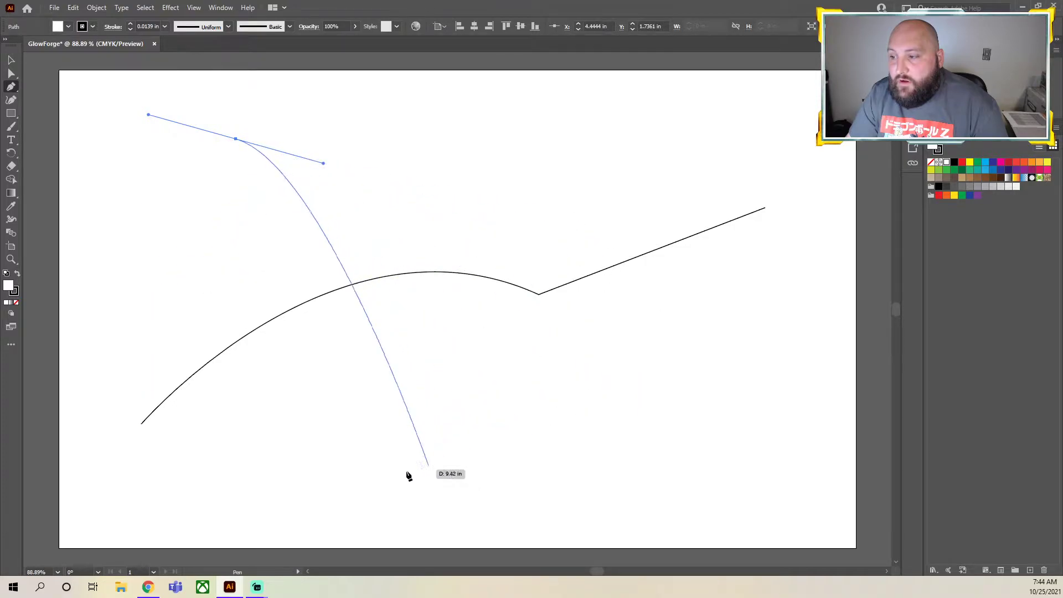
left_click(130, 312)
key("Escape")
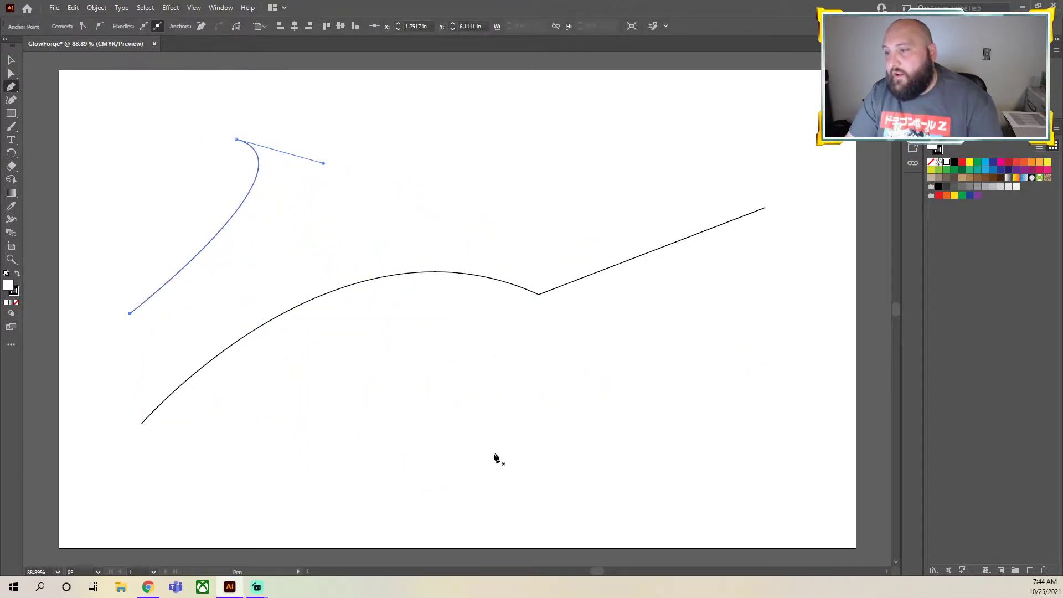
key("v")
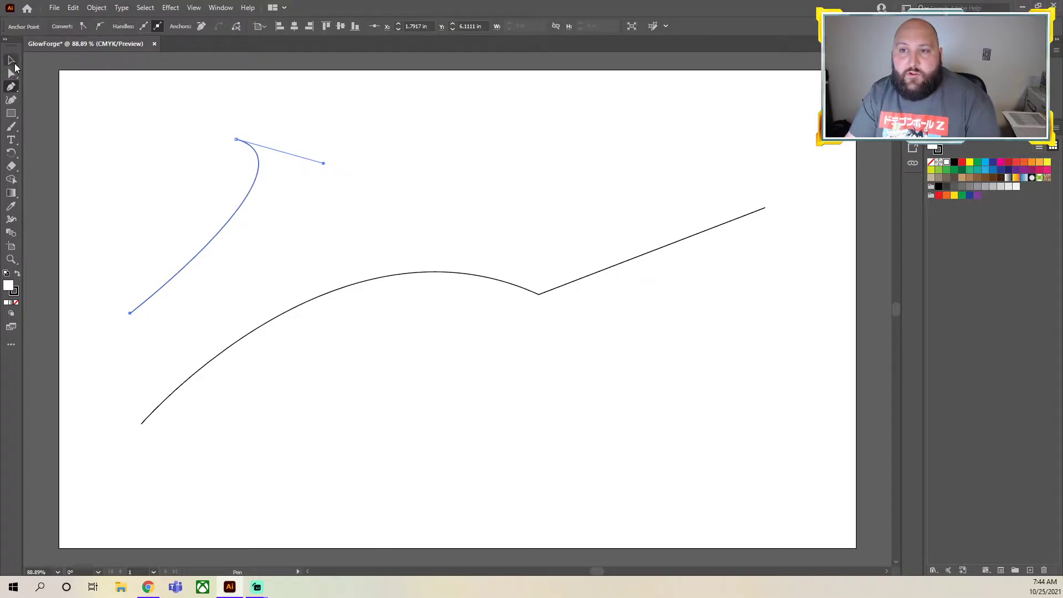
left_click(607, 364)
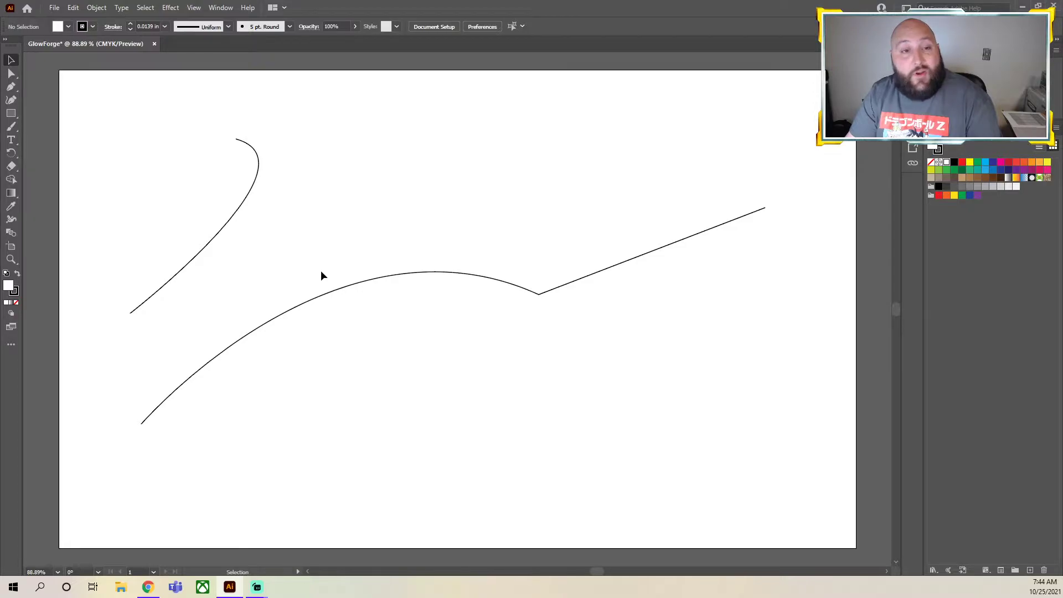
Place a one-line greeting with the teacher's name, ending "I Teach Adobe Illustrator", along the long path using Type on a Path
left_click(14, 144)
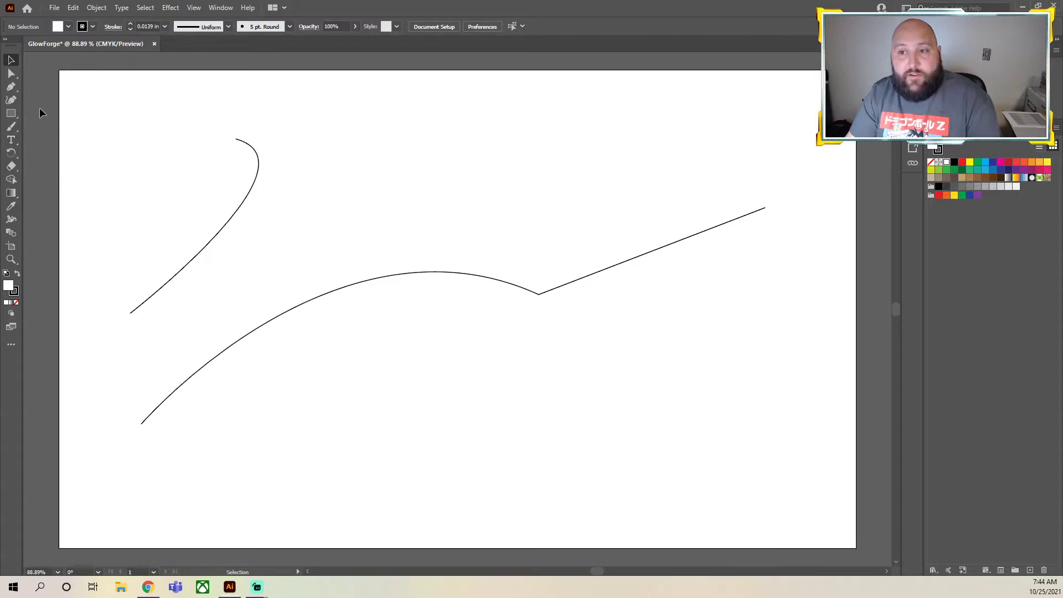
left_click(13, 145)
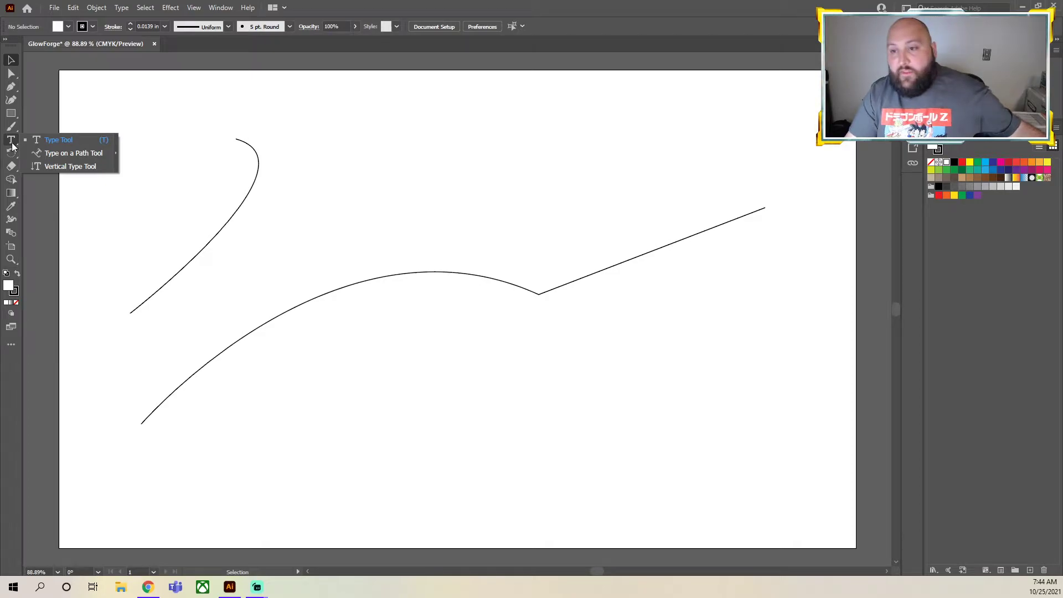
left_click(57, 154)
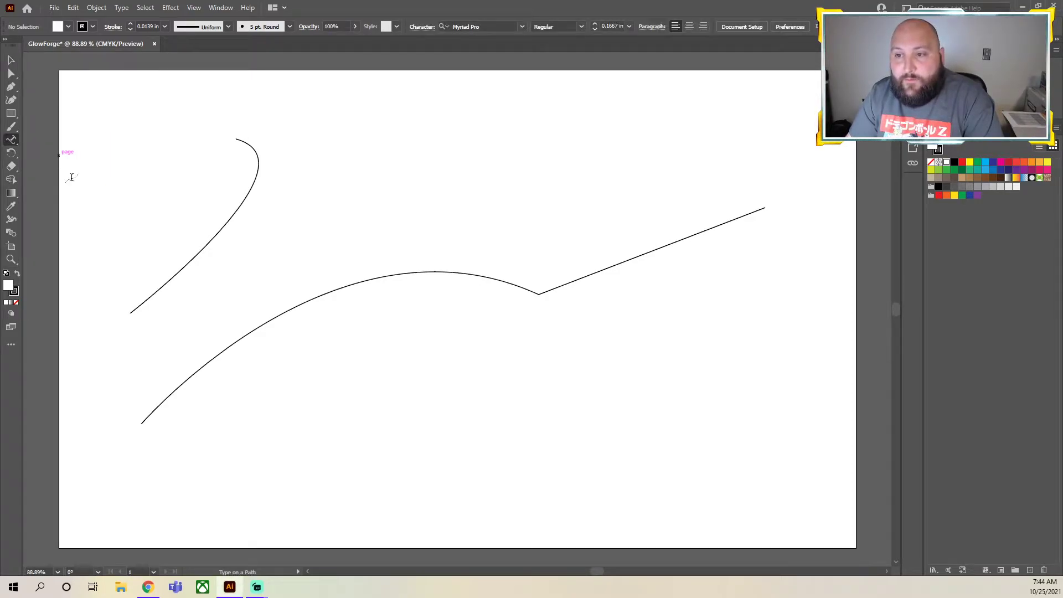
left_click(224, 349)
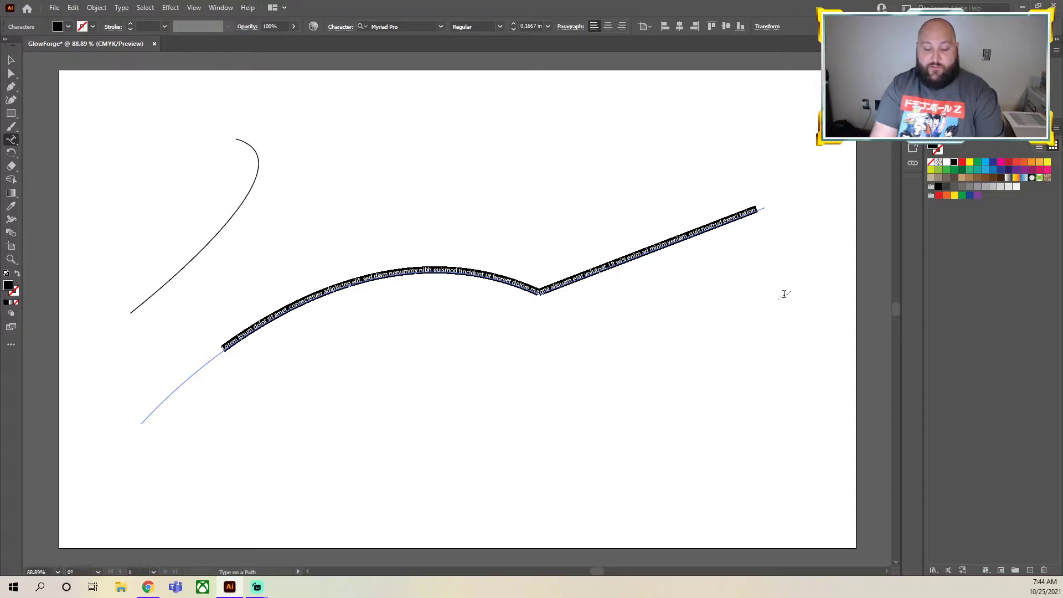
key("BackSpace")
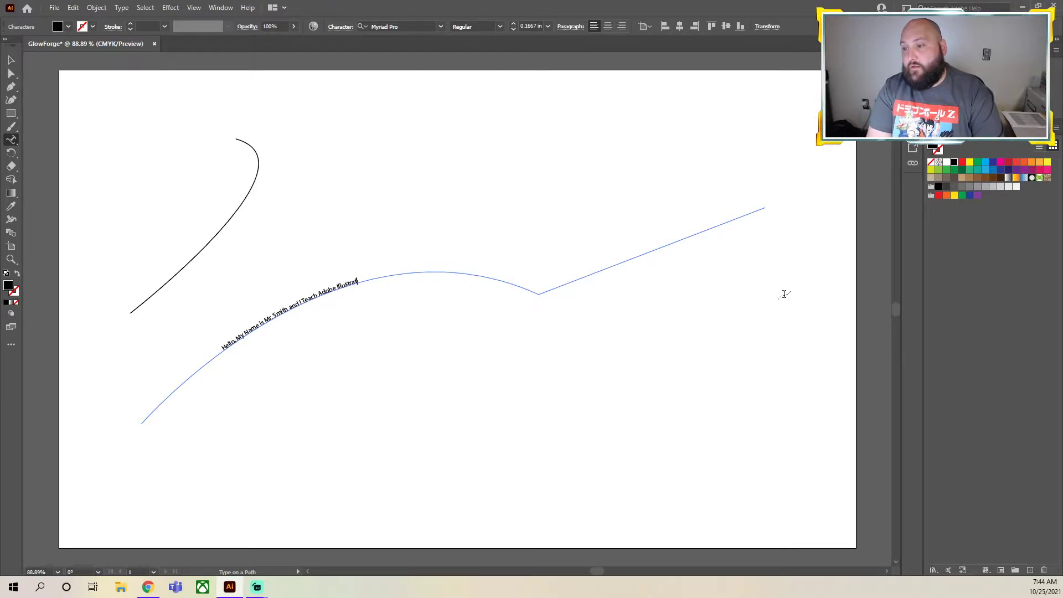
key("Escape")
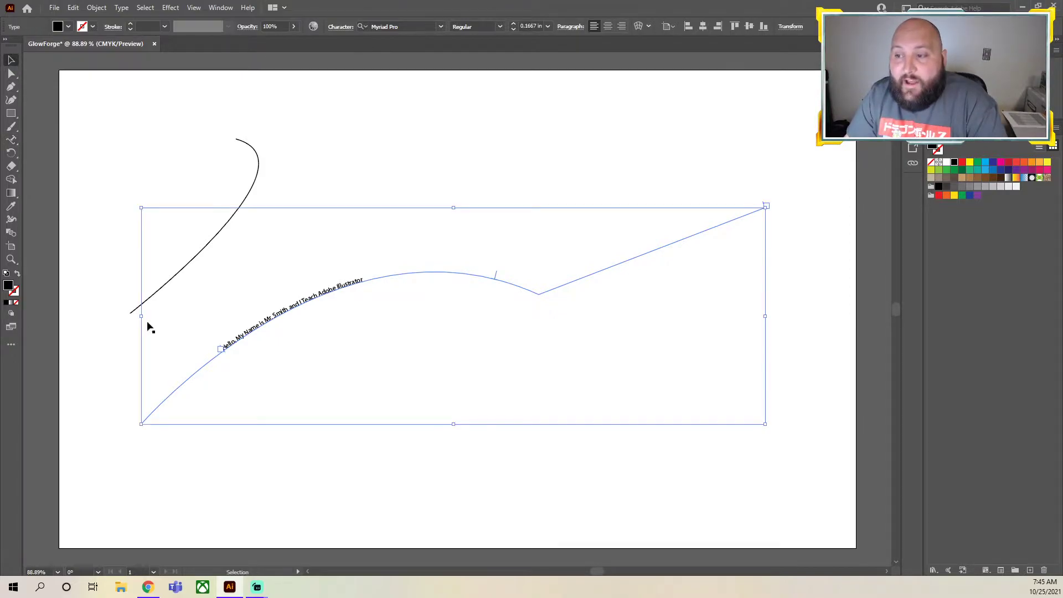
Deselect and reselect the path text to compare it with and without its path and brackets shown
left_click(347, 460)
left_click(288, 311)
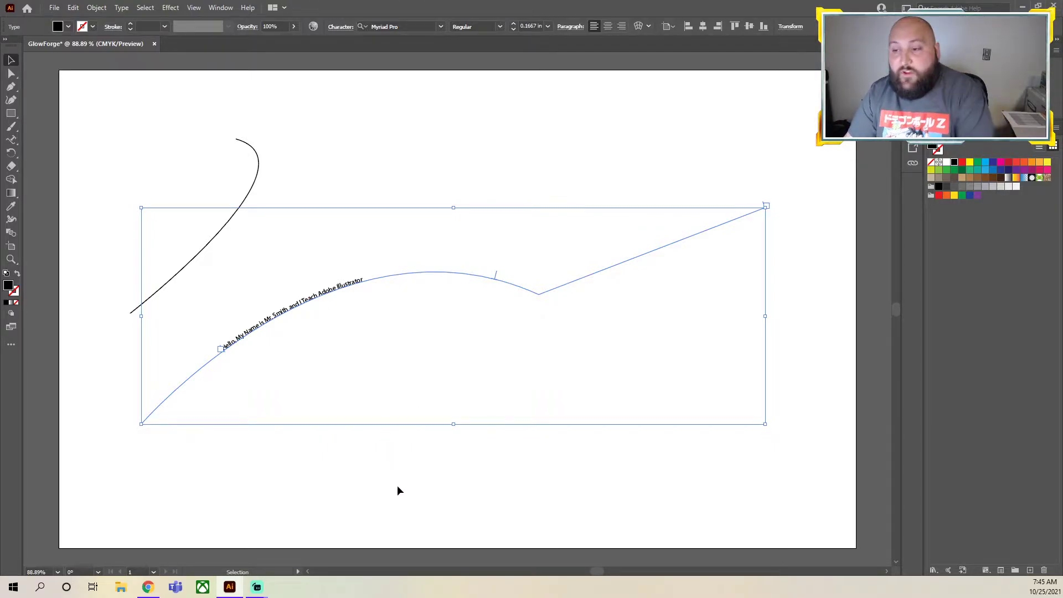
left_click(363, 454)
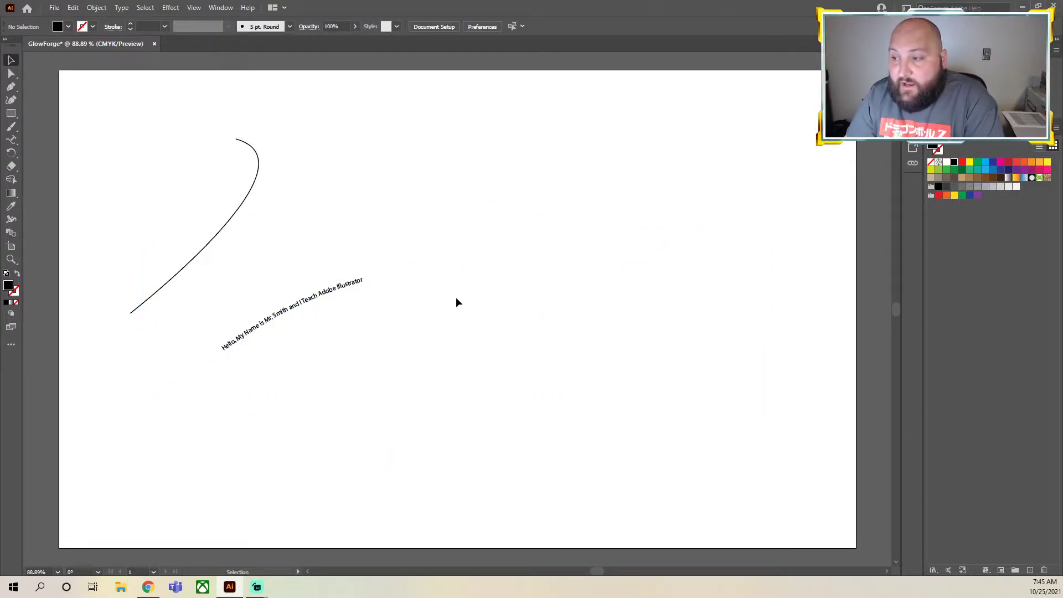
left_click(444, 273)
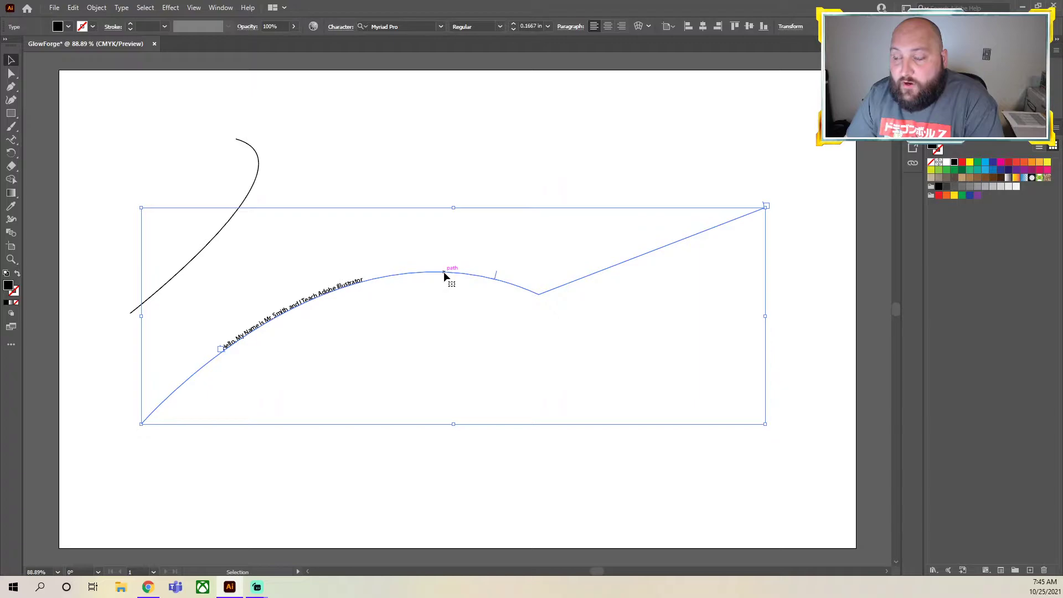
left_click(317, 466)
left_click(377, 278)
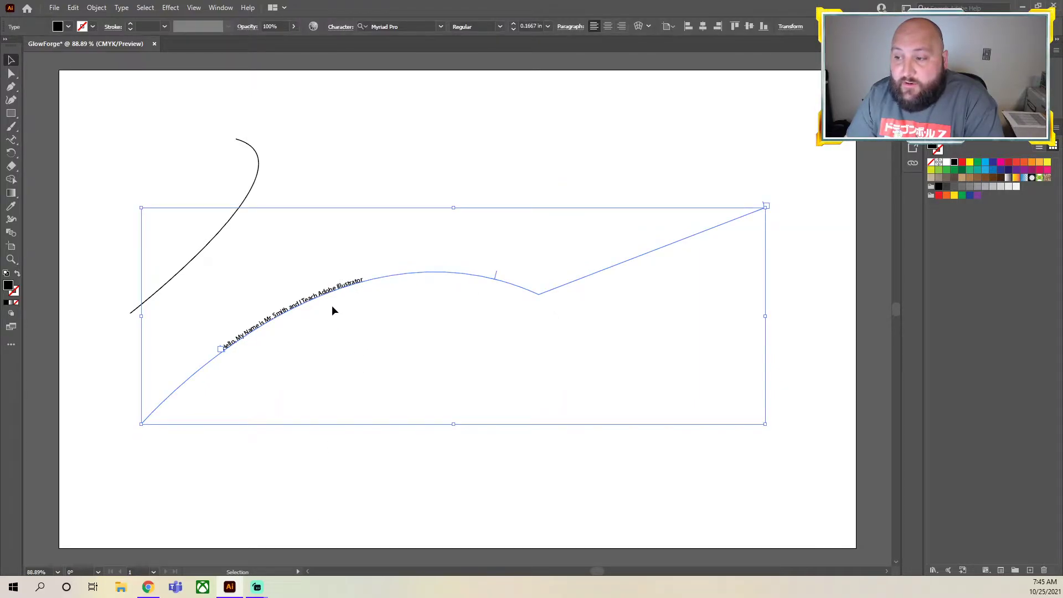
Select all characters of the greeting on the long path for text editing
double_click(297, 300)
key("ctrl+a")
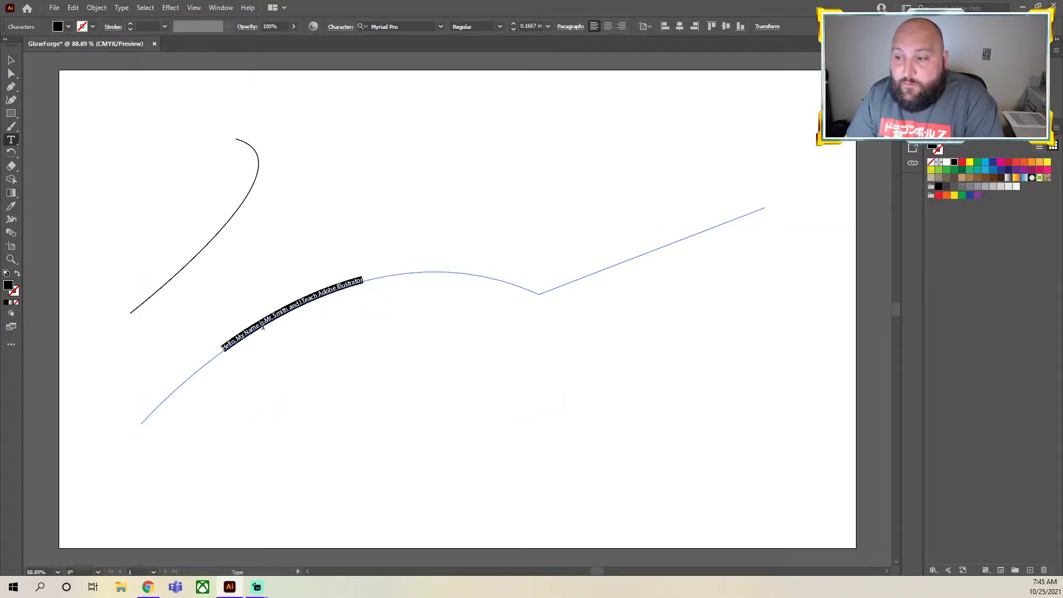
left_click(11, 60)
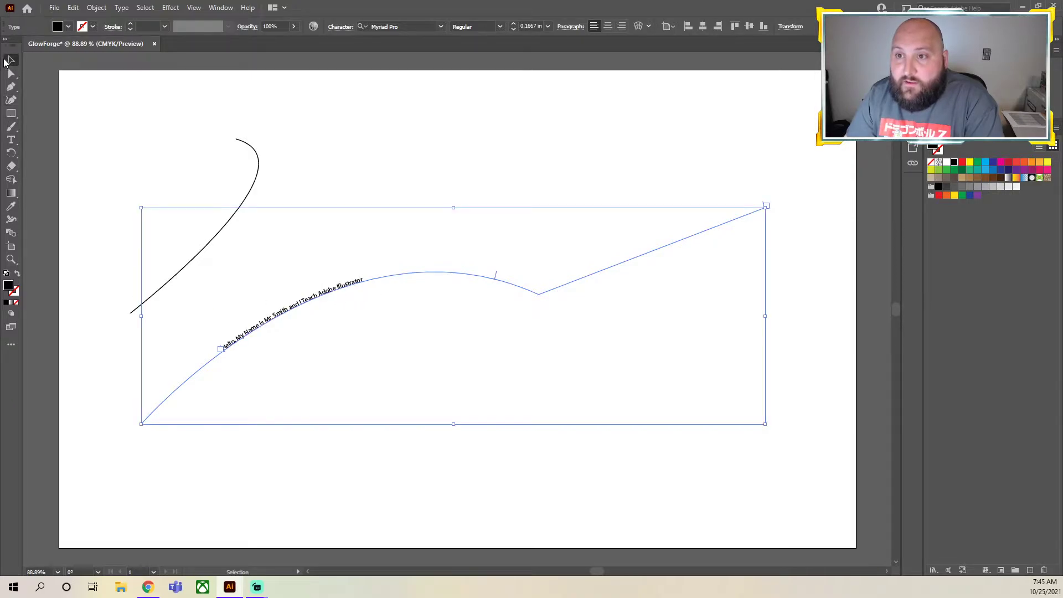
double_click(271, 317)
key("ctrl+a")
left_click(236, 341)
left_click_drag(224, 351, 370, 272)
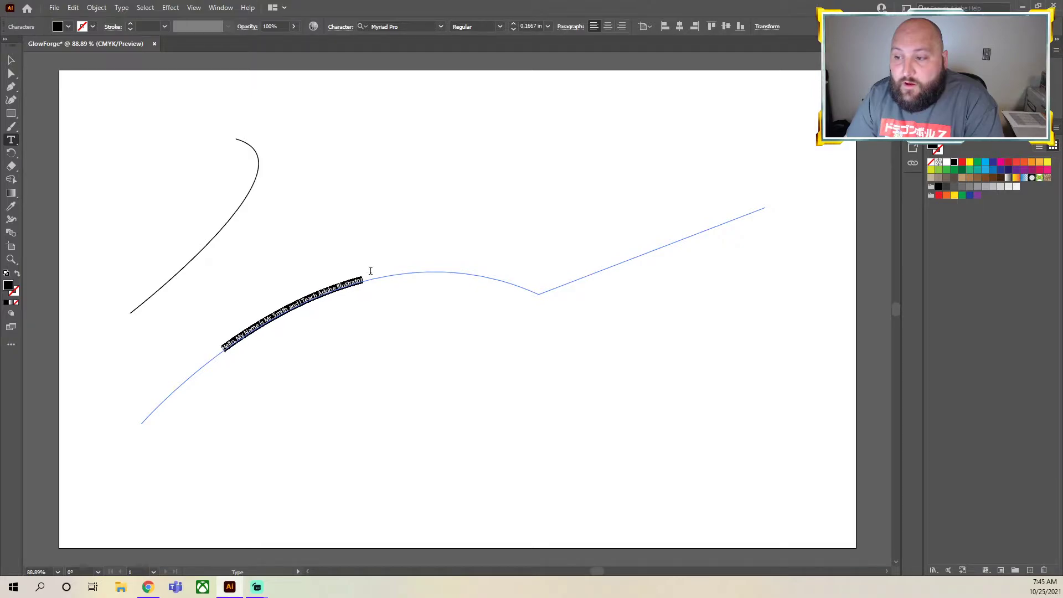
Try to slide the greeting along its path with the Direct Selection tool, undoing each attempt
left_click(11, 73)
left_click_drag(221, 349, 354, 294)
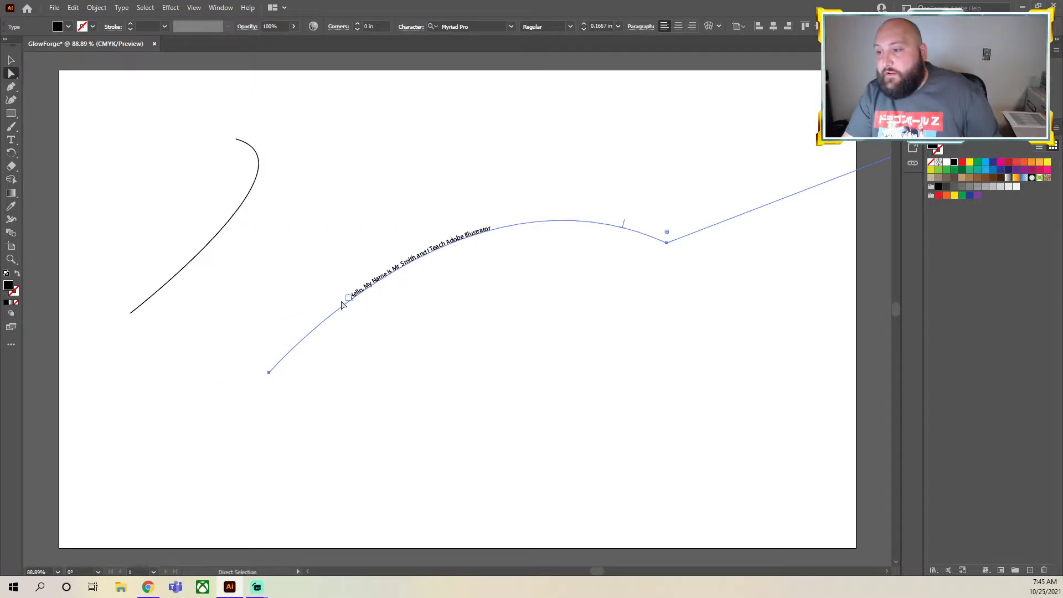
key("ctrl+z")
left_click_drag(498, 284, 360, 244)
left_click(11, 73)
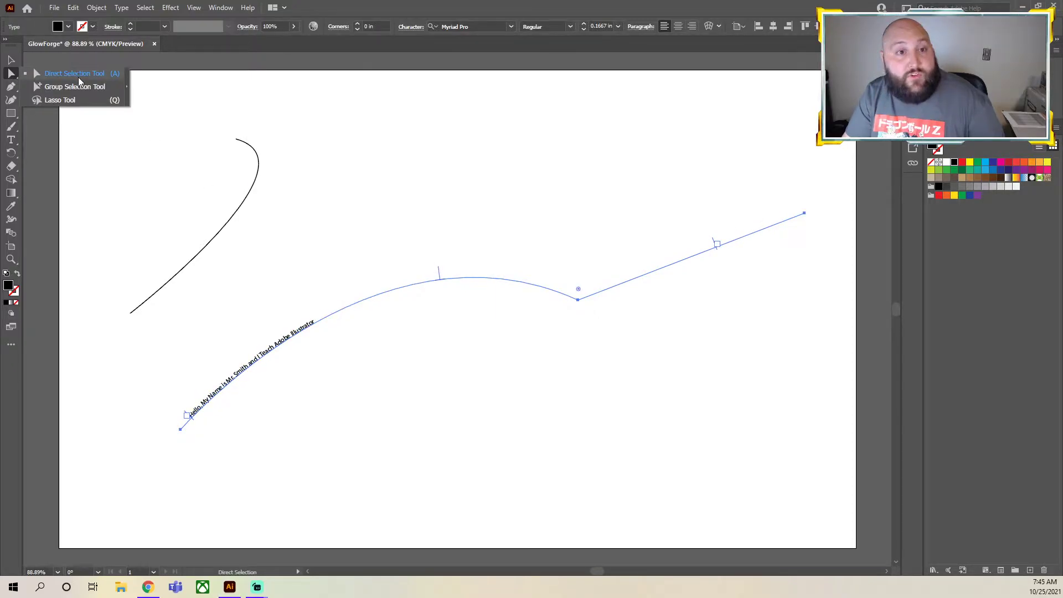
left_click(422, 137)
key("ctrl+z")
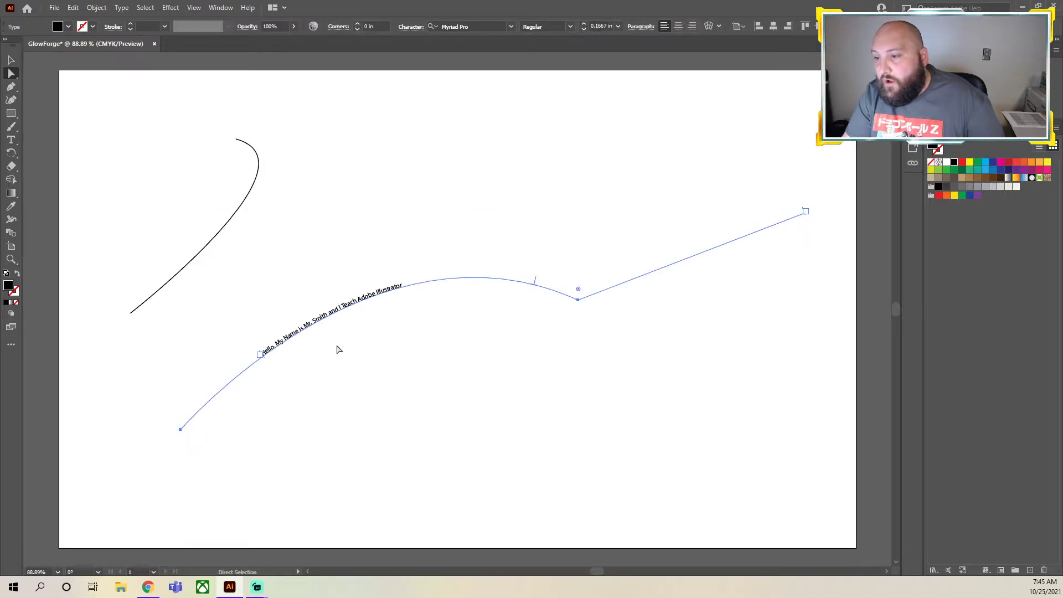
Try to reposition the greeting with its path's centre bracket using Direct Selection, and undo the change
left_click(347, 344)
left_click(366, 304)
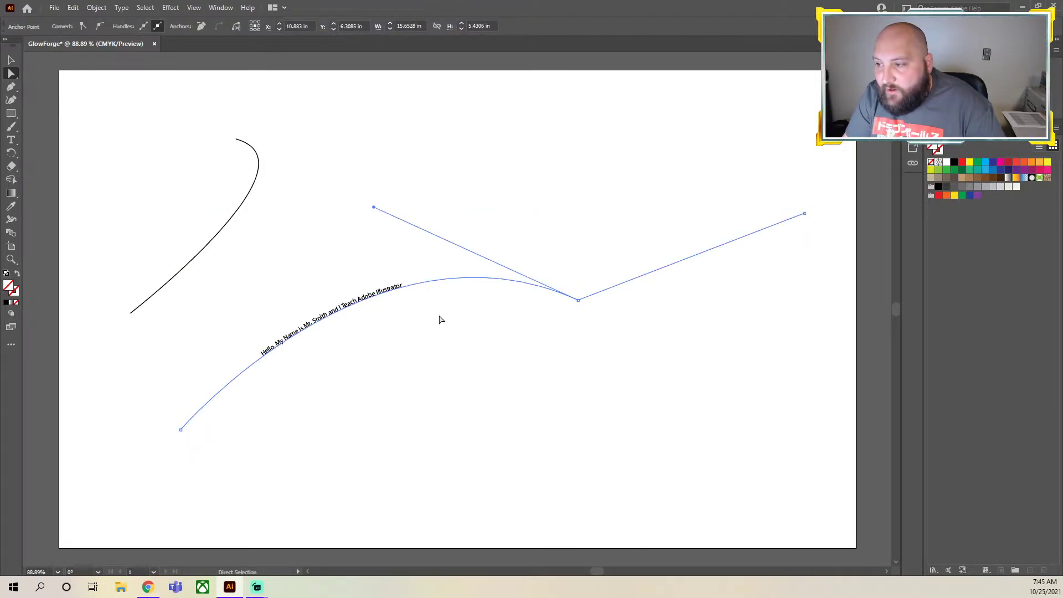
scroll(422, 292, "up", 5)
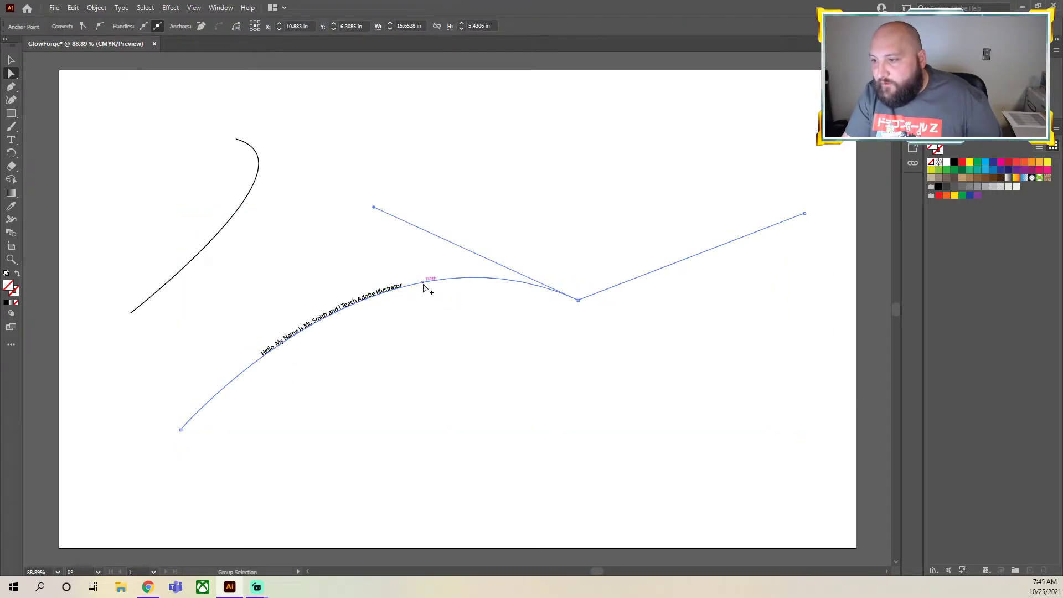
scroll(422, 283, "down", 2)
left_click(282, 334)
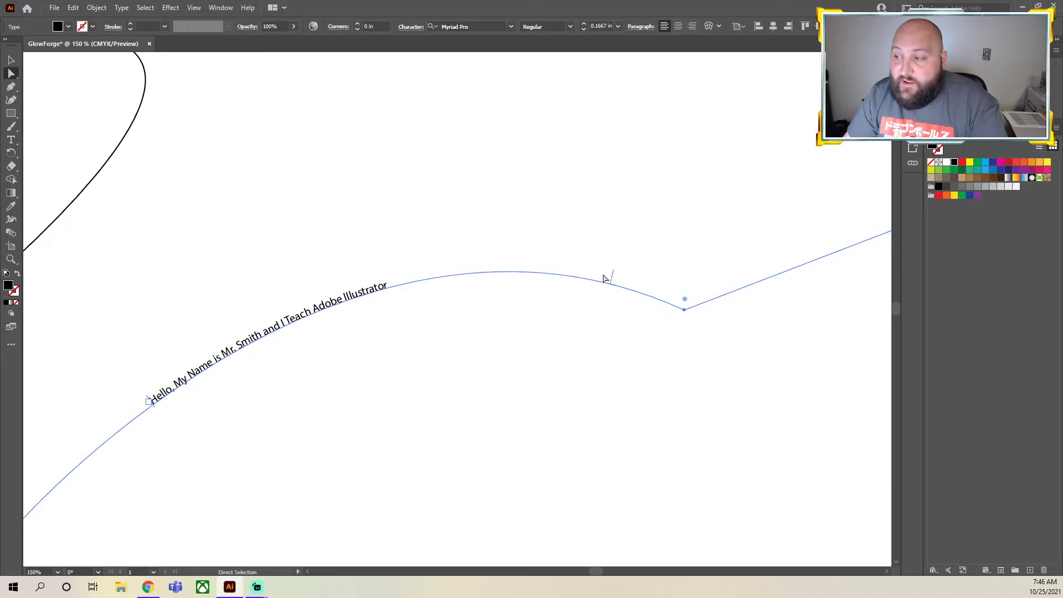
left_click_drag(612, 281, 481, 285)
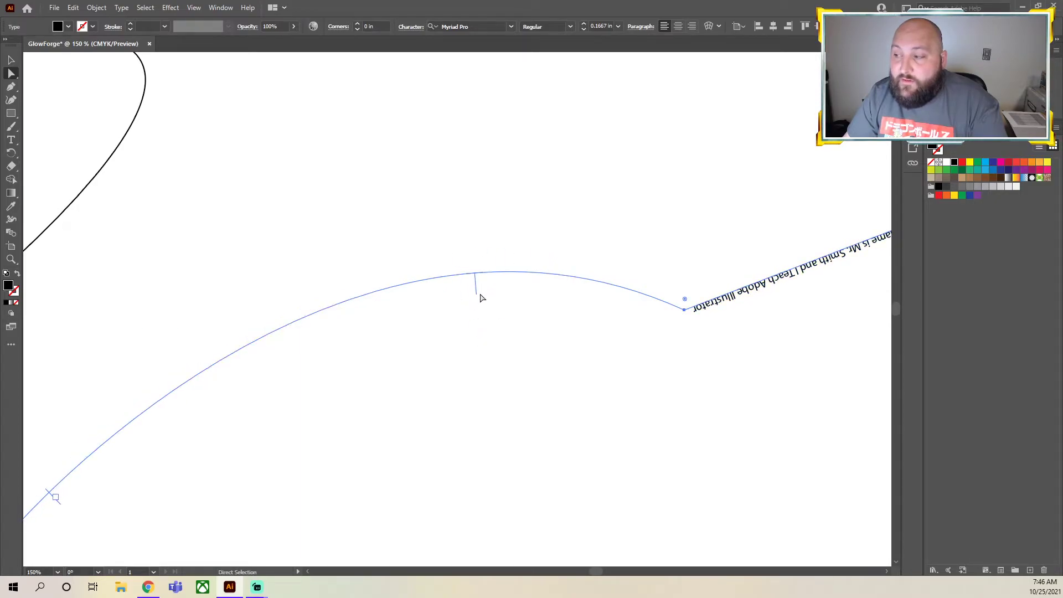
key("ctrl+z")
Slide the greeting slightly toward the path's lower-left end by its centre bracket and select the whole text object
scroll(476, 299, "down", 2)
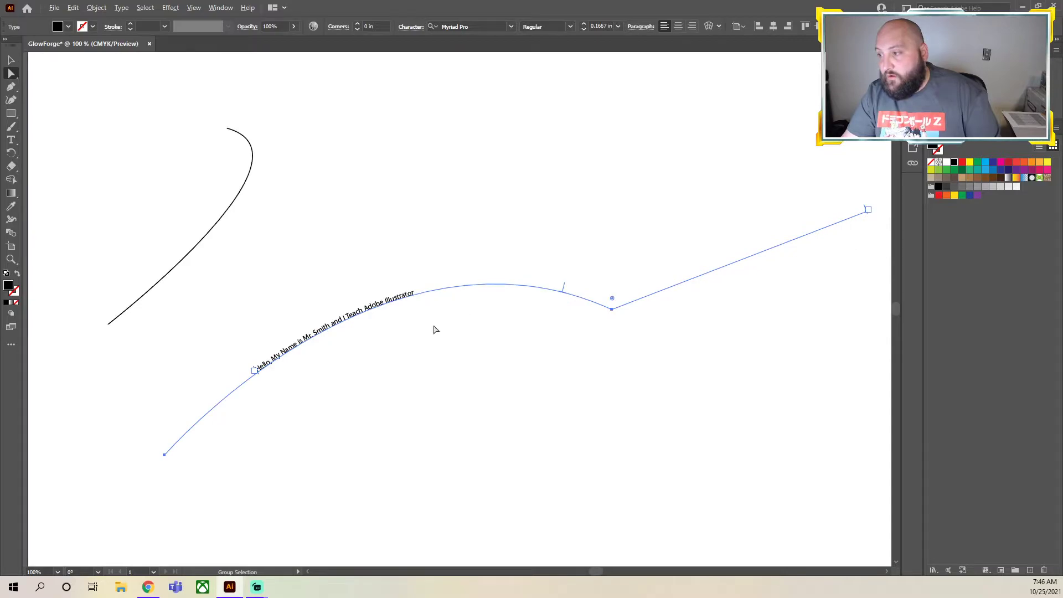
mouse_move(564, 285)
left_mouse_down()
mouse_move(534, 286)
mouse_move(549, 285)
left_mouse_up()
left_click(11, 61)
left_click(347, 320)
left_click(341, 316)
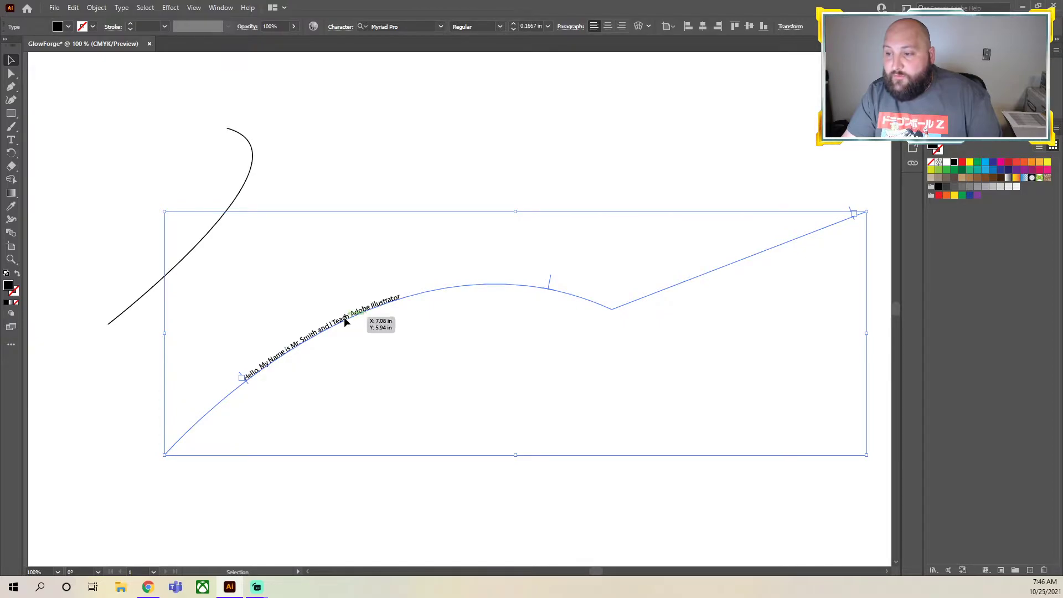
double_click(335, 324)
left_click(11, 139)
left_click(334, 325)
left_click_drag(401, 297, 262, 360)
left_click(10, 59)
key("ctrl+z")
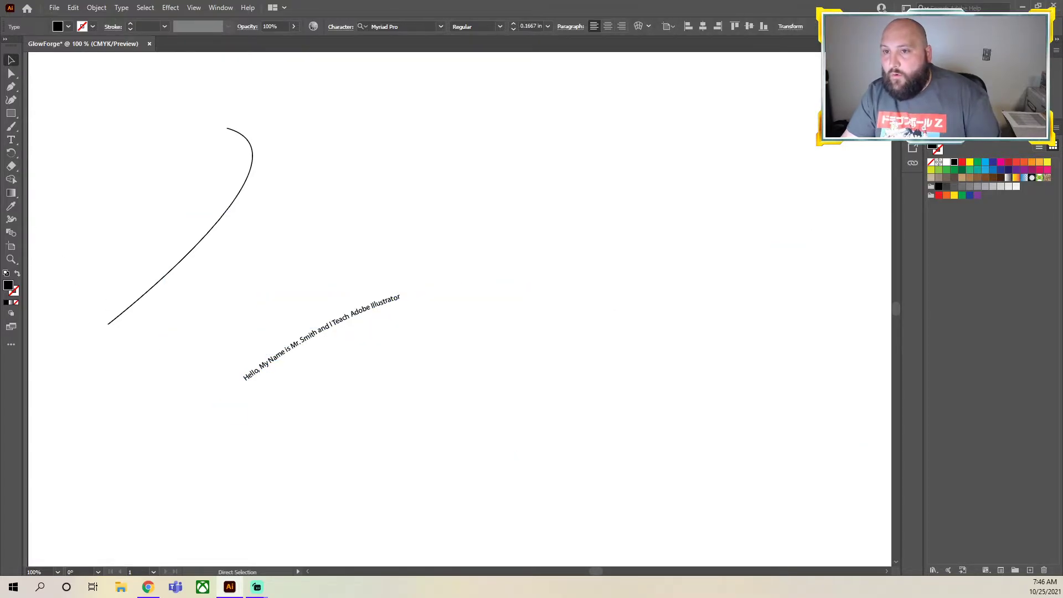
Set the path text's font size to 0.375 in and deselect it
left_click(314, 334)
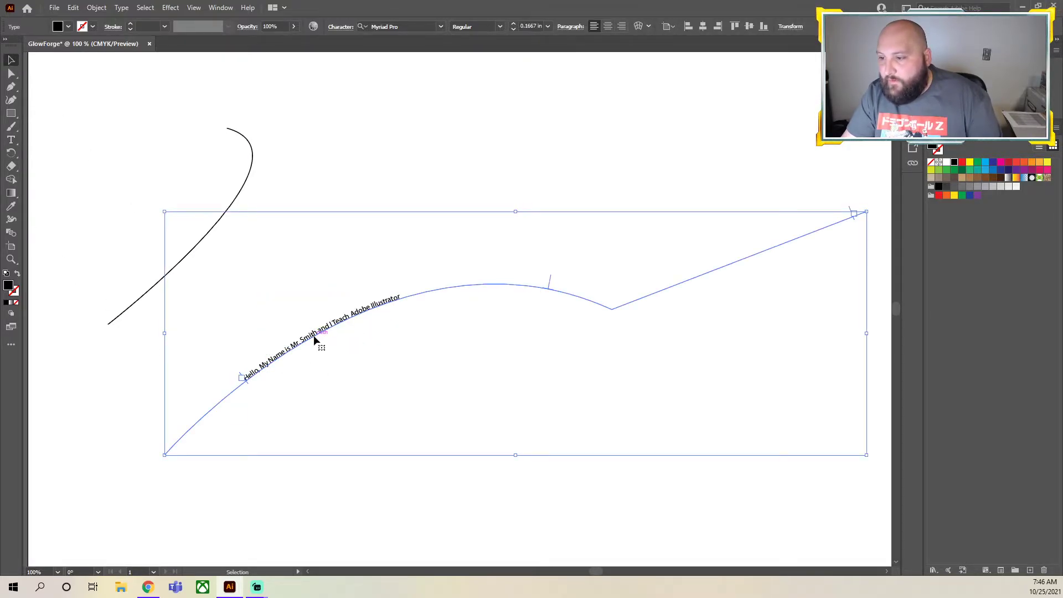
right_click(318, 337)
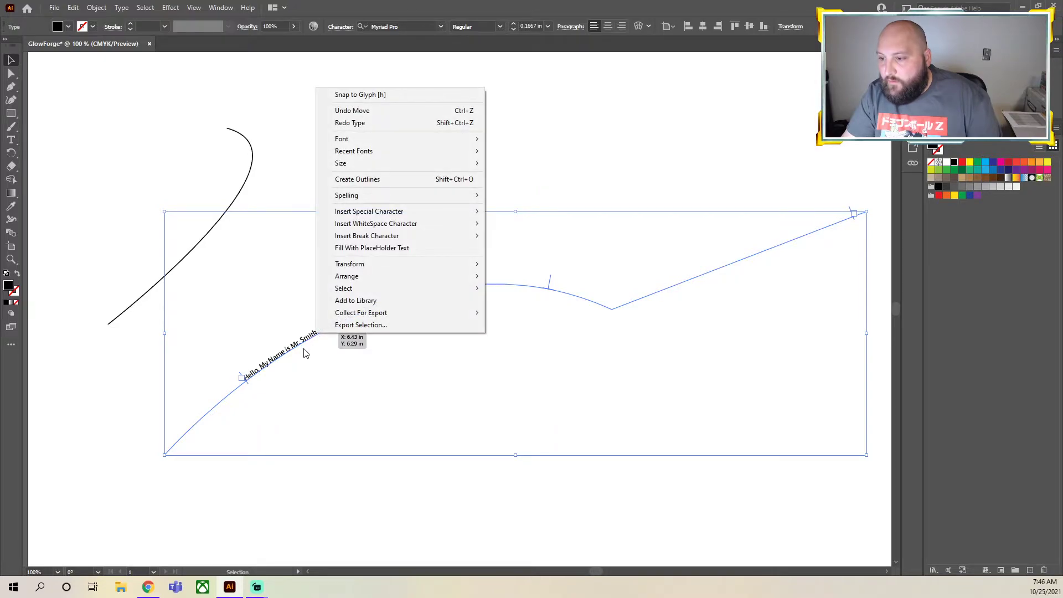
left_click(304, 350)
left_click(381, 307)
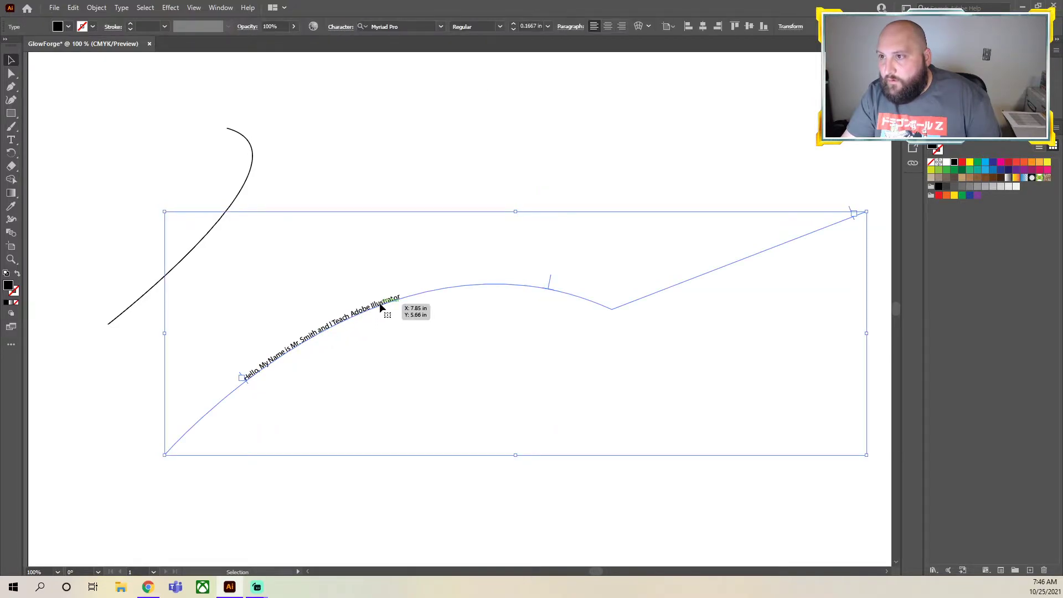
left_click(513, 25)
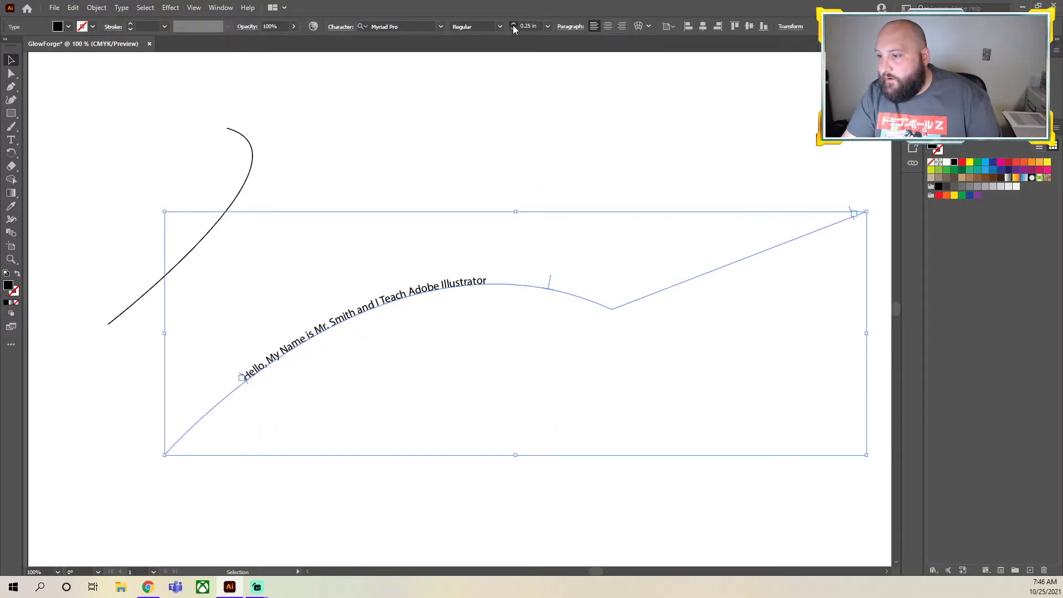
left_click(513, 24)
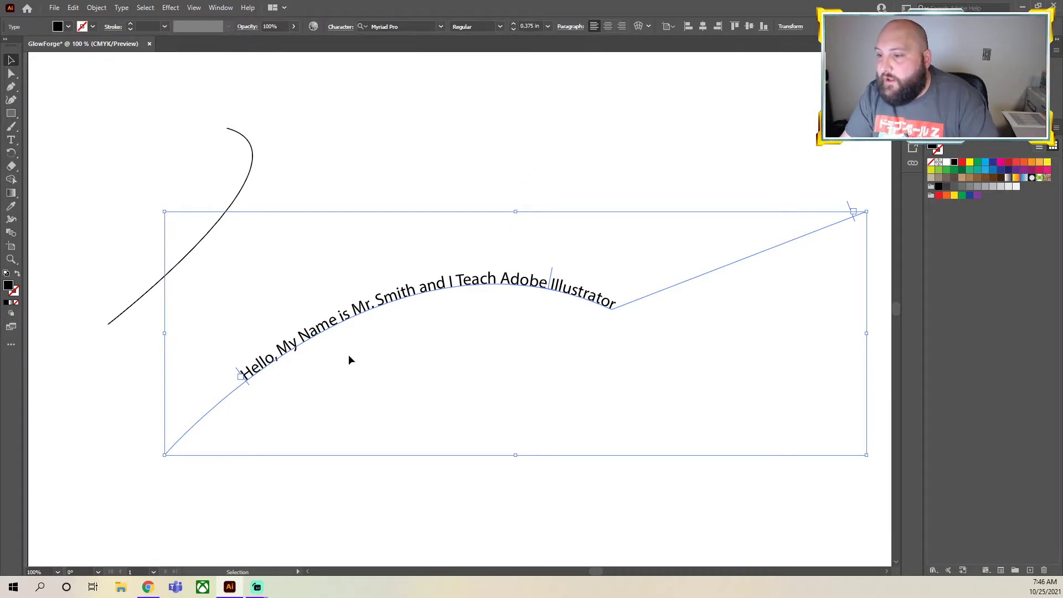
left_click(413, 219)
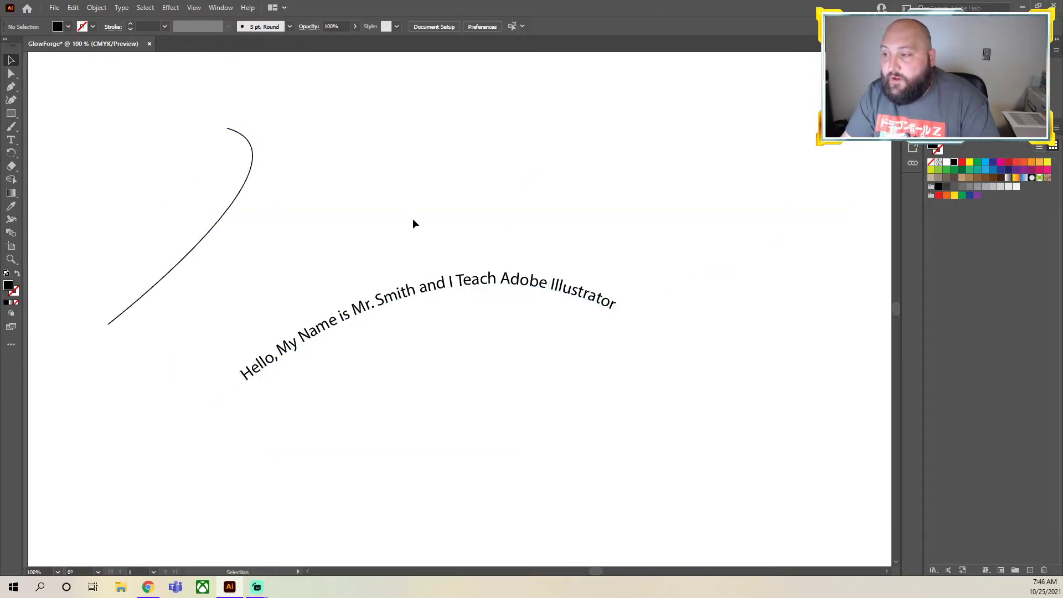
Slide the enlarged greeting a little further toward the path's lower-left end using its centre bracket
left_click(391, 305)
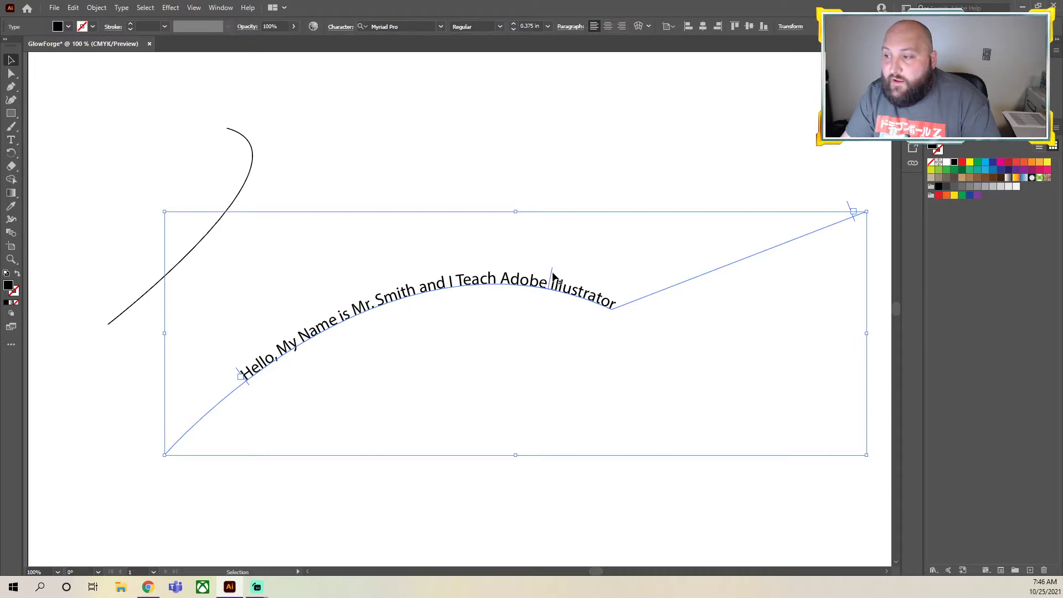
left_click_drag(552, 275, 519, 277)
left_click(11, 73)
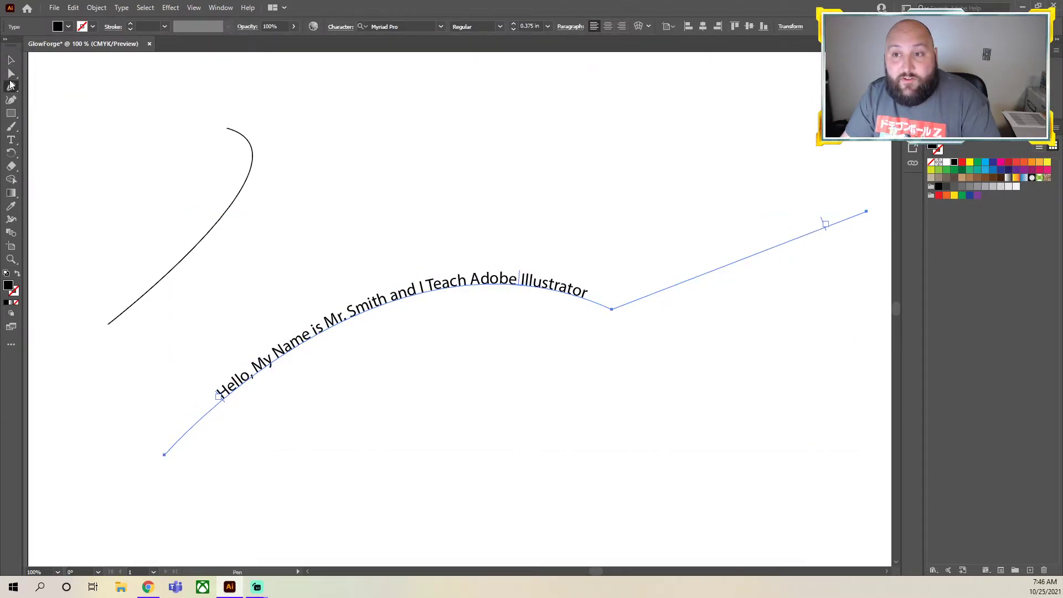
key("v")
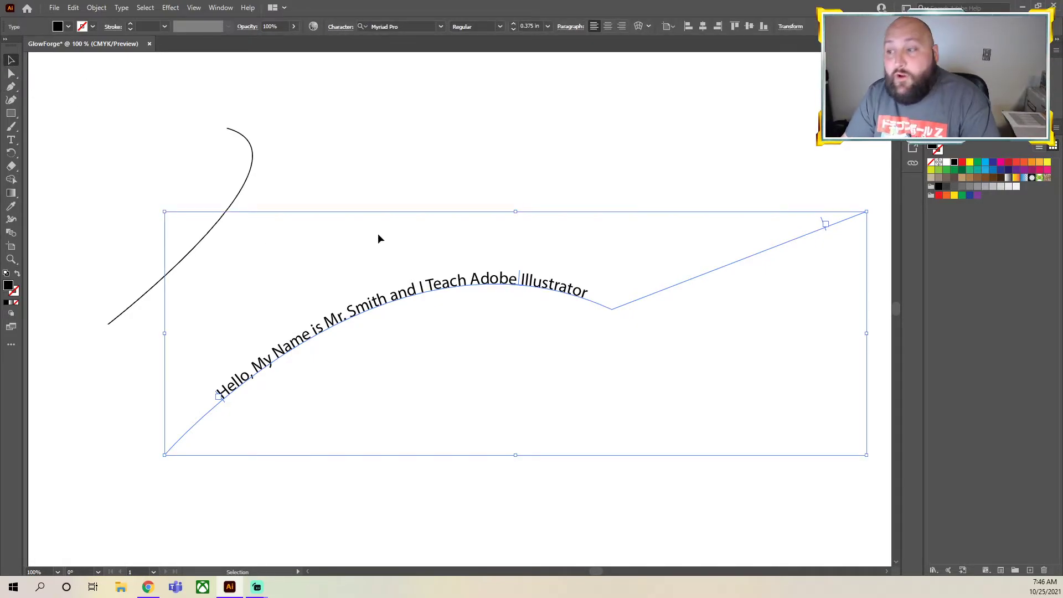
Flip the greeting to the underside of its path with the centre bracket and shift the text path toward the artboard's lower left
left_click_drag(519, 281, 475, 349)
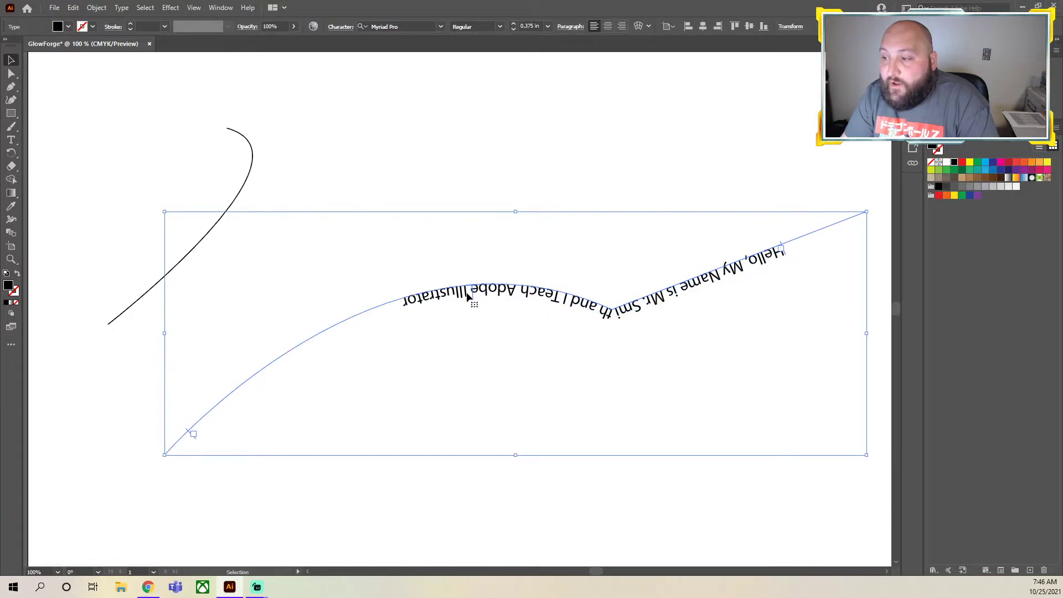
left_click_drag(471, 297, 335, 315)
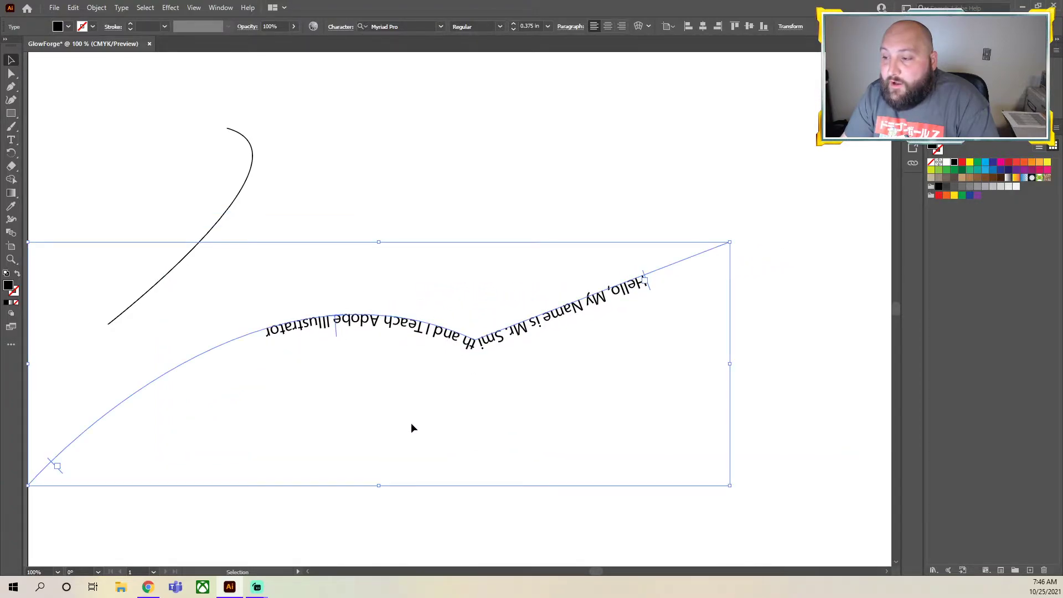
left_click(336, 331)
left_click(336, 332)
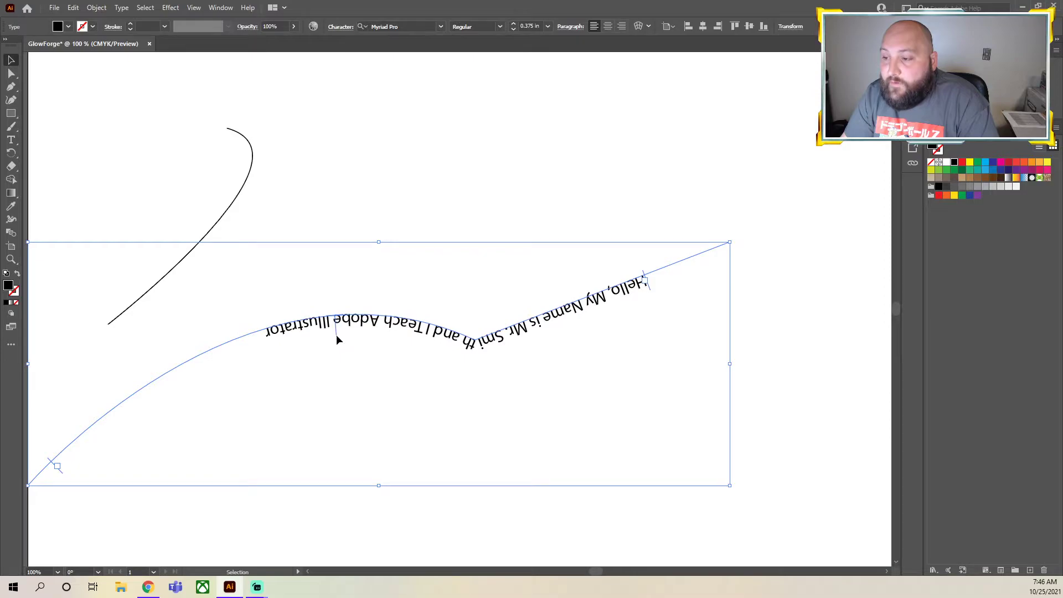
Flip the greeting above its path and back to the underside with the centre bracket, slightly nearer the lower-left end, and deselect it
left_click_drag(337, 334, 477, 286)
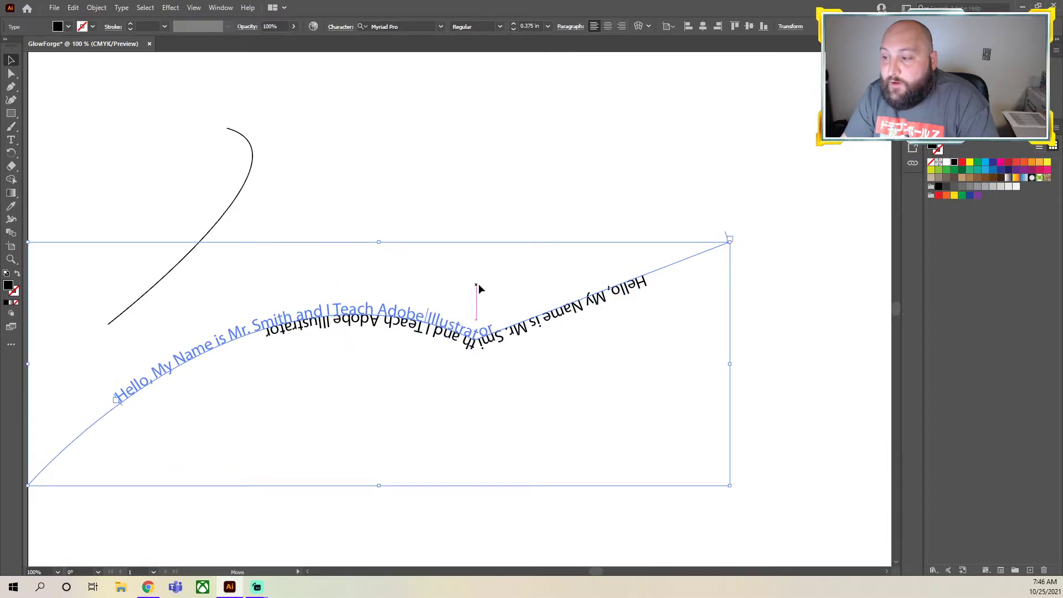
left_click_drag(581, 288, 230, 409)
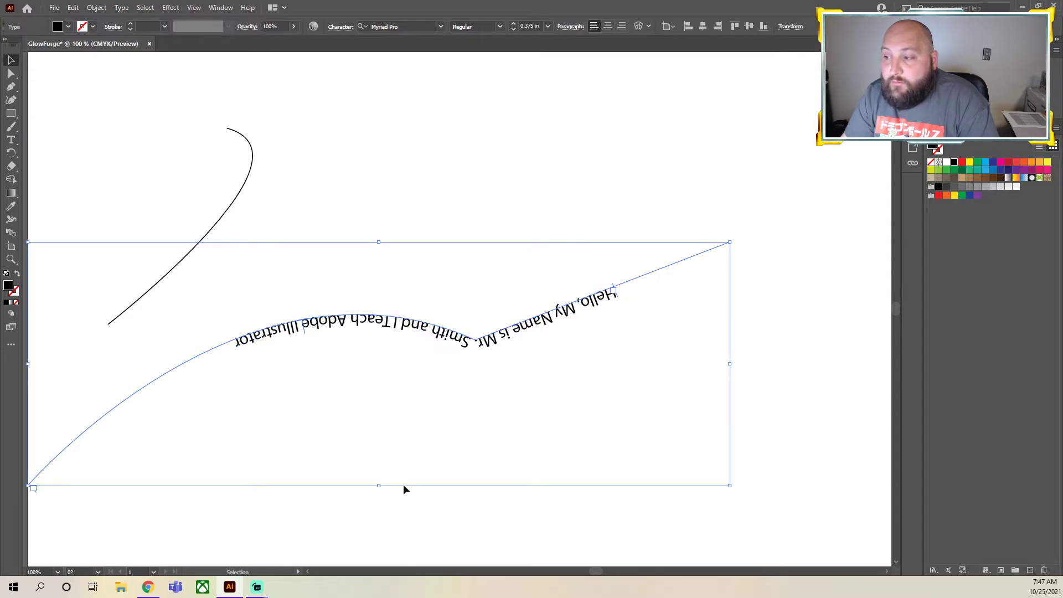
left_click(392, 246)
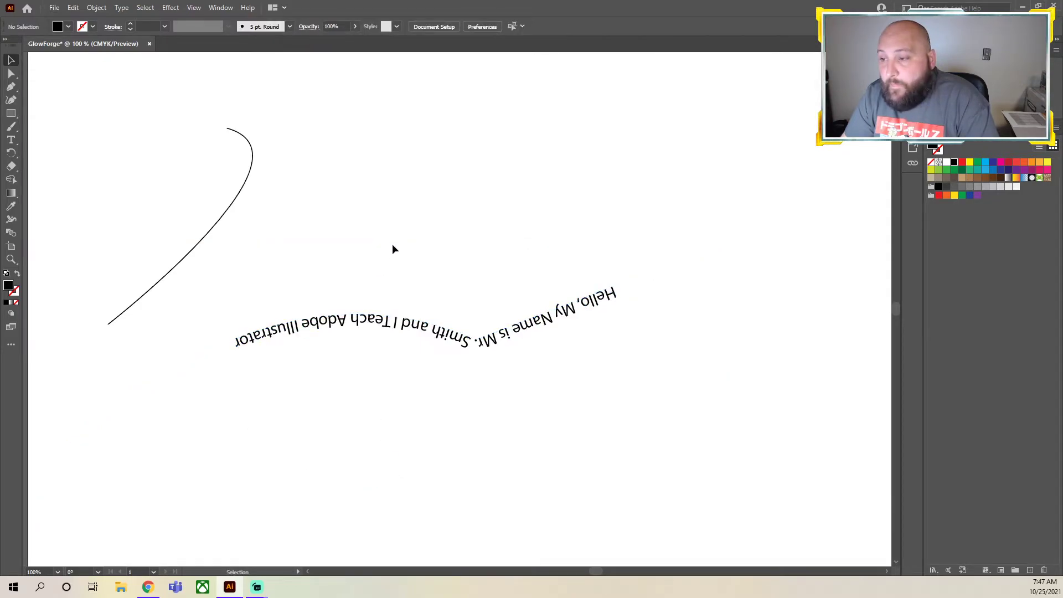
Add the text "Let's Go Bravos" along the curve near the artboard's upper left with the Type on a Path tool
left_click(11, 141)
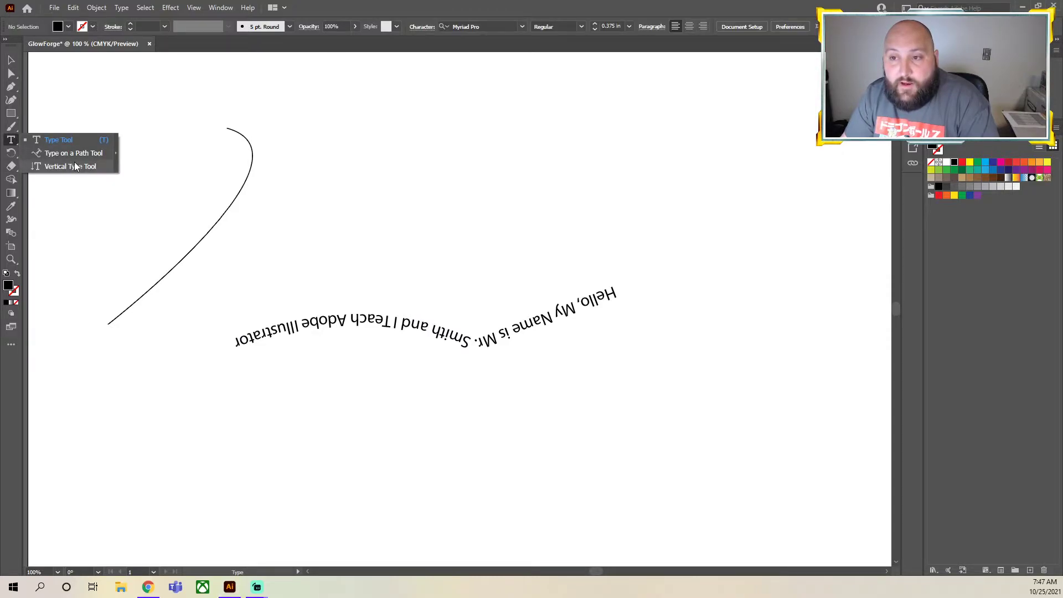
left_click(71, 155)
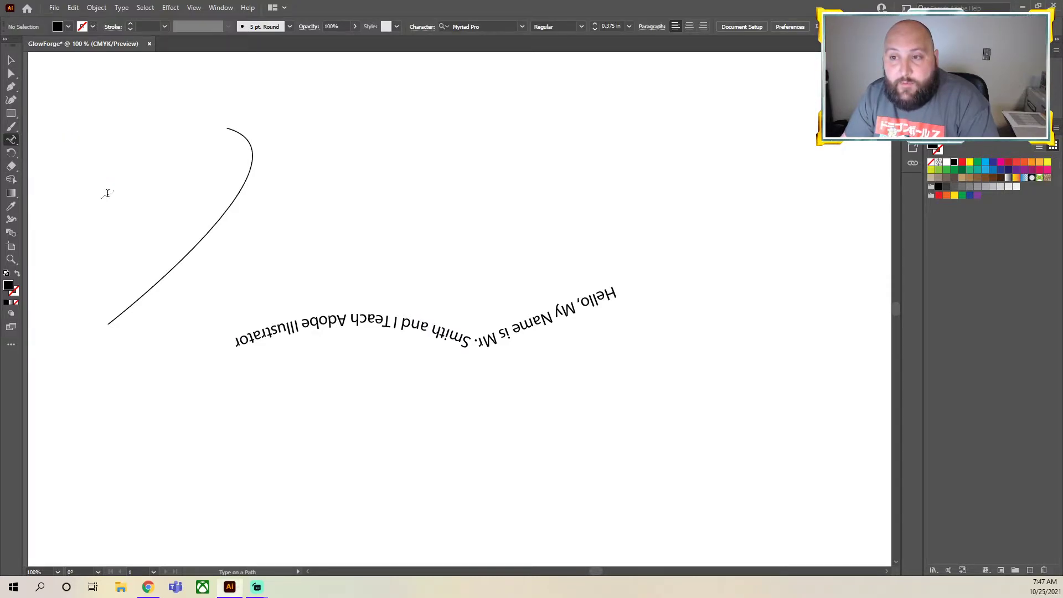
left_click(174, 265)
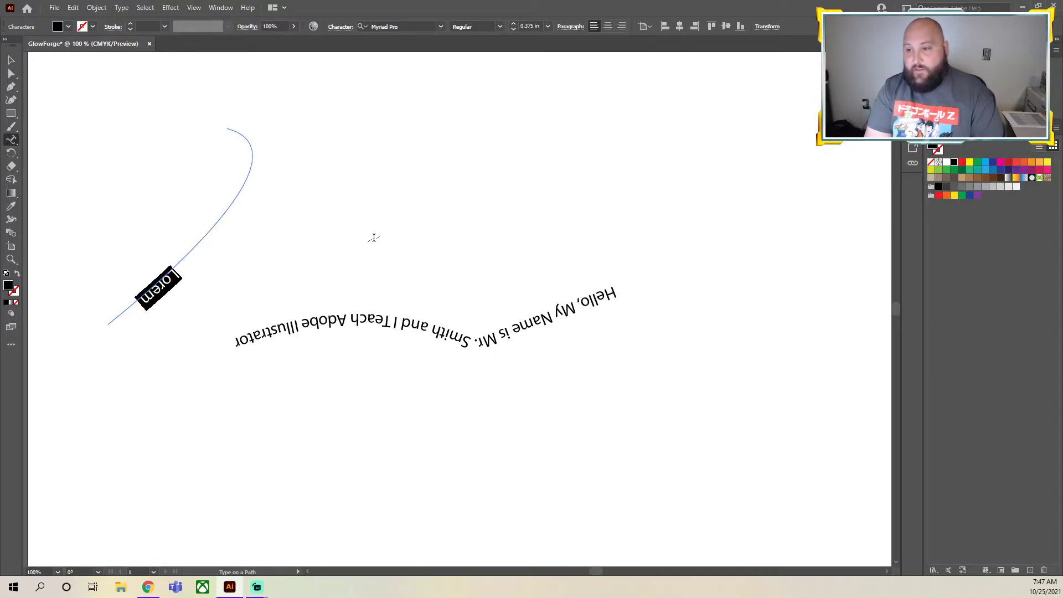
type("Let's Go B")
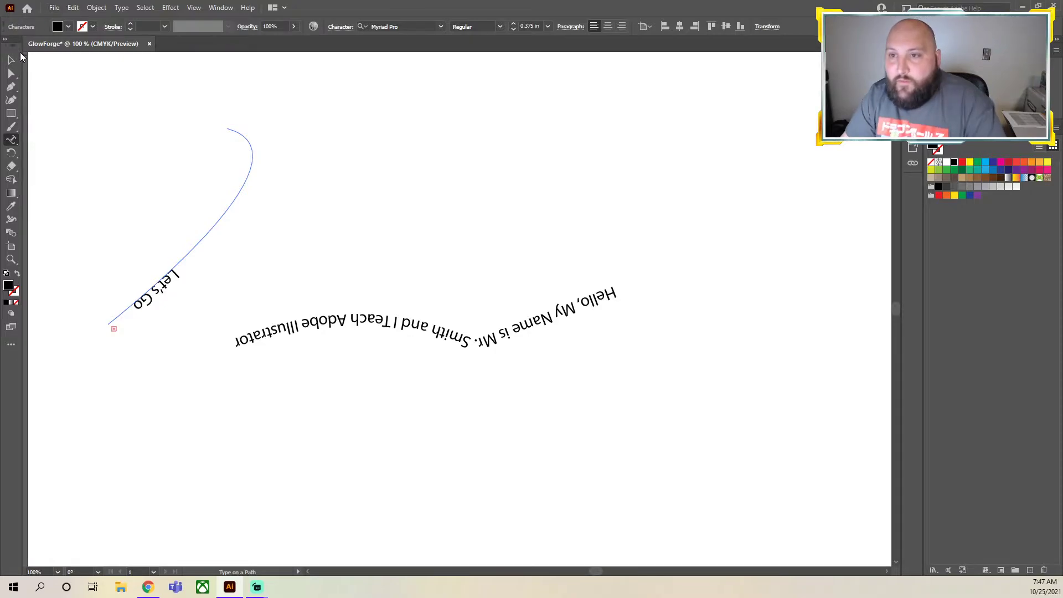
key("Escape")
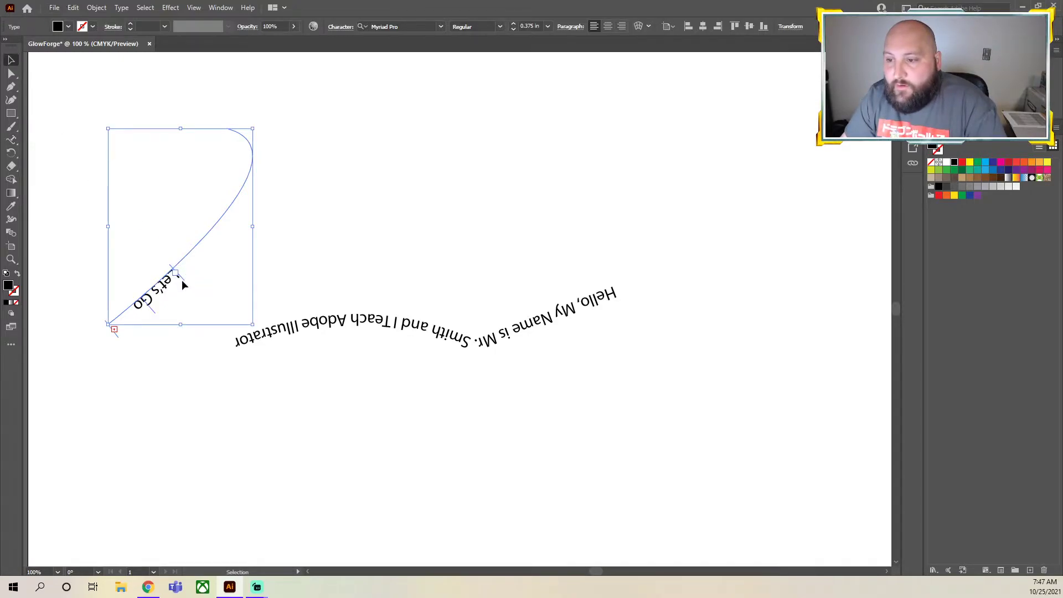
Slide the start bracket of the "Let's Go" text up its curve until the whole phrase fits, and deselect it
left_click(171, 83)
left_click(178, 280)
left_click(155, 366)
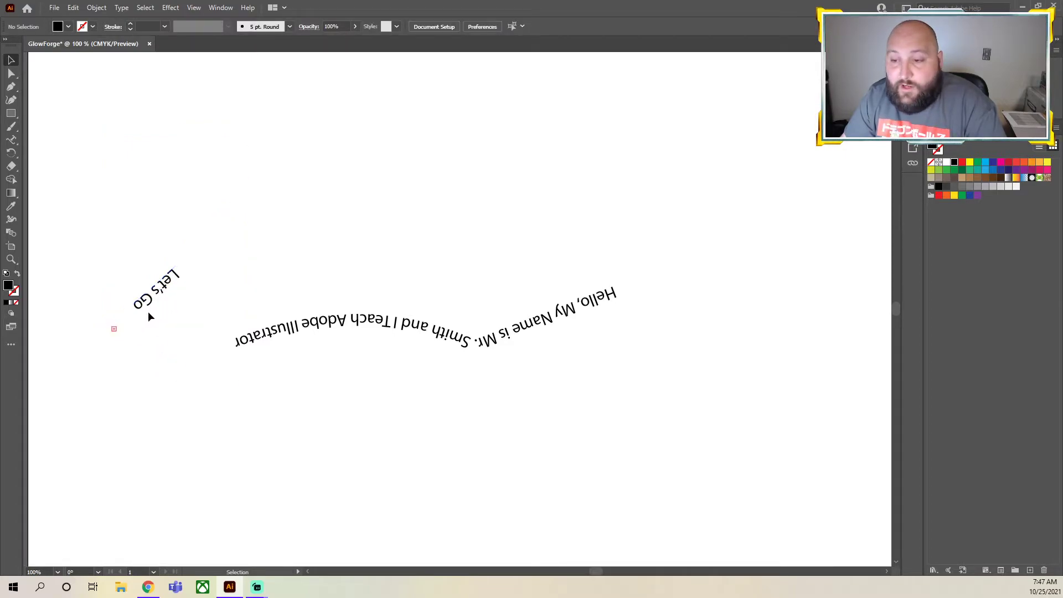
left_click(167, 285)
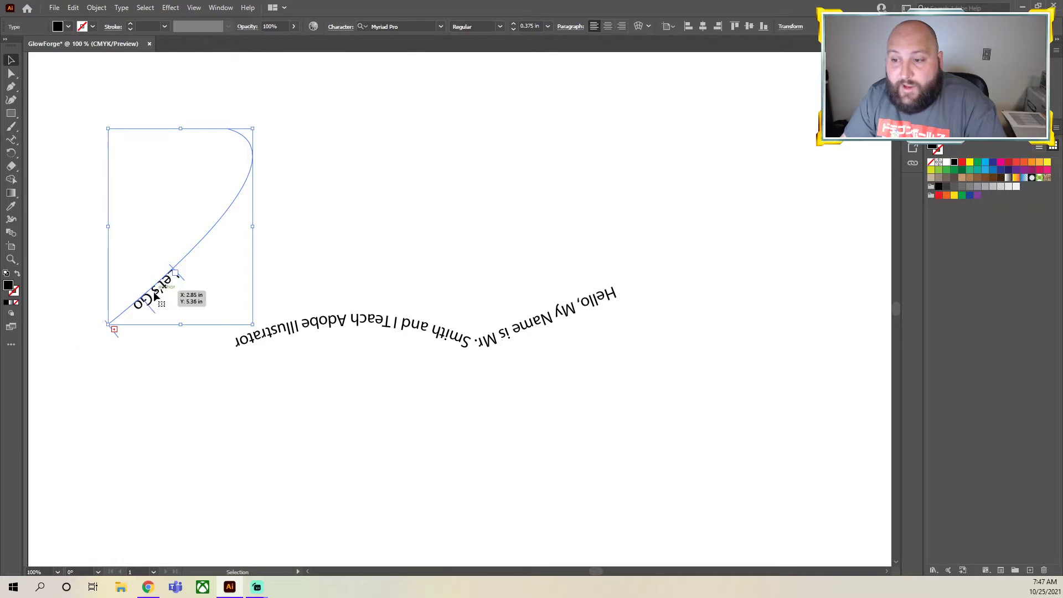
left_click_drag(186, 284, 249, 201)
left_click(374, 303)
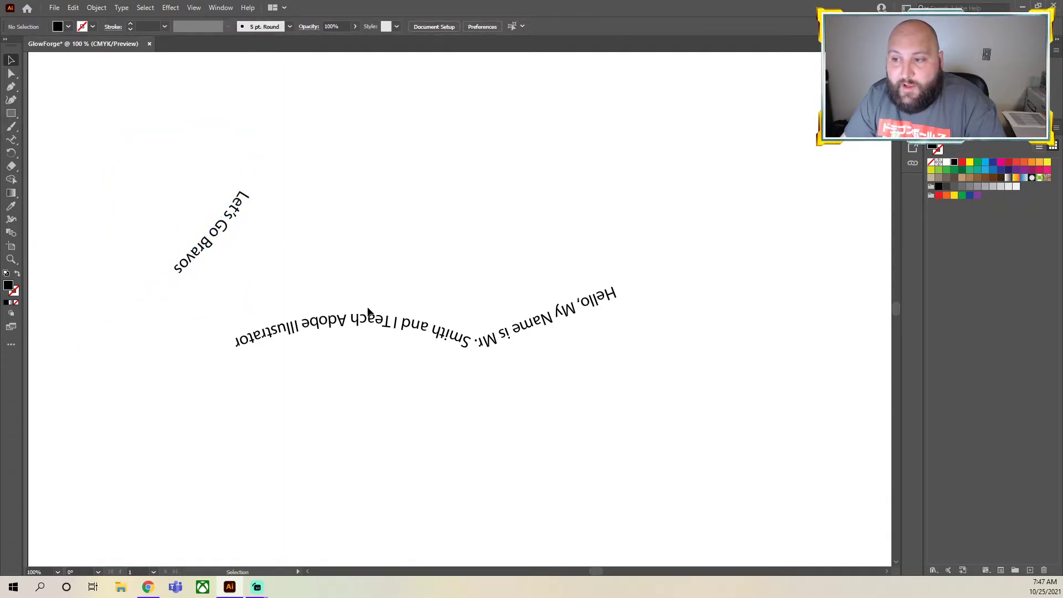
Flip "Let's Go Bravos" to the opposite side of its curve using the centre bracket
left_click(205, 241)
left_click(339, 324)
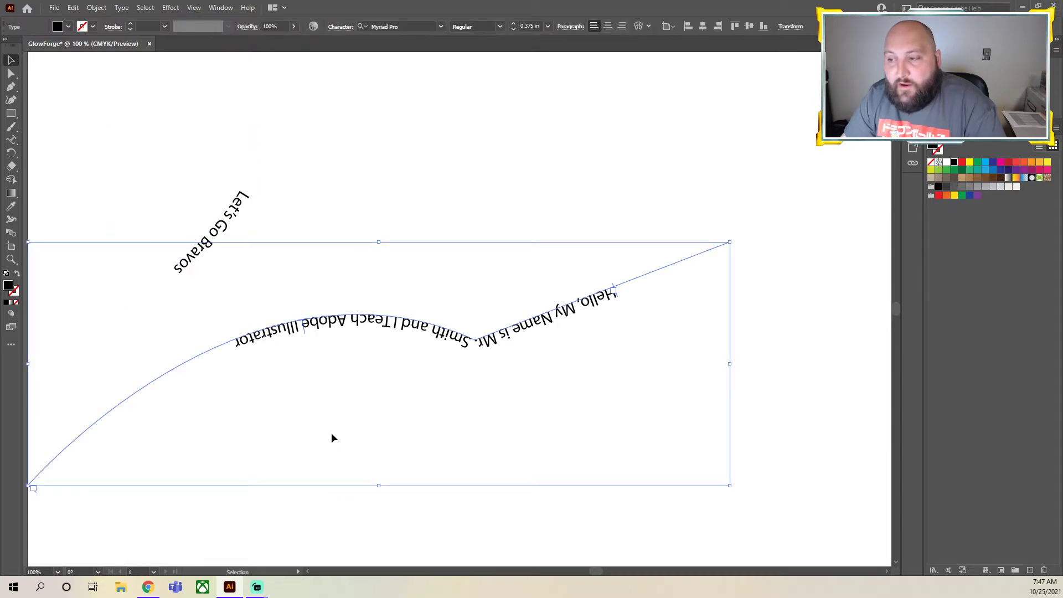
left_click(430, 385)
left_click(229, 228)
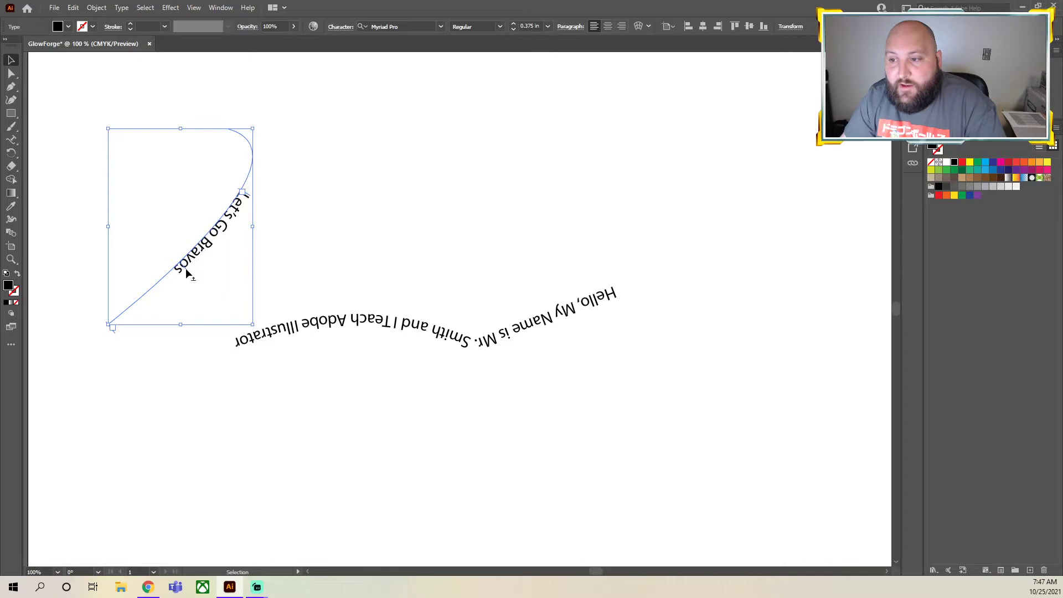
left_click_drag(188, 275, 207, 224)
left_click(345, 230)
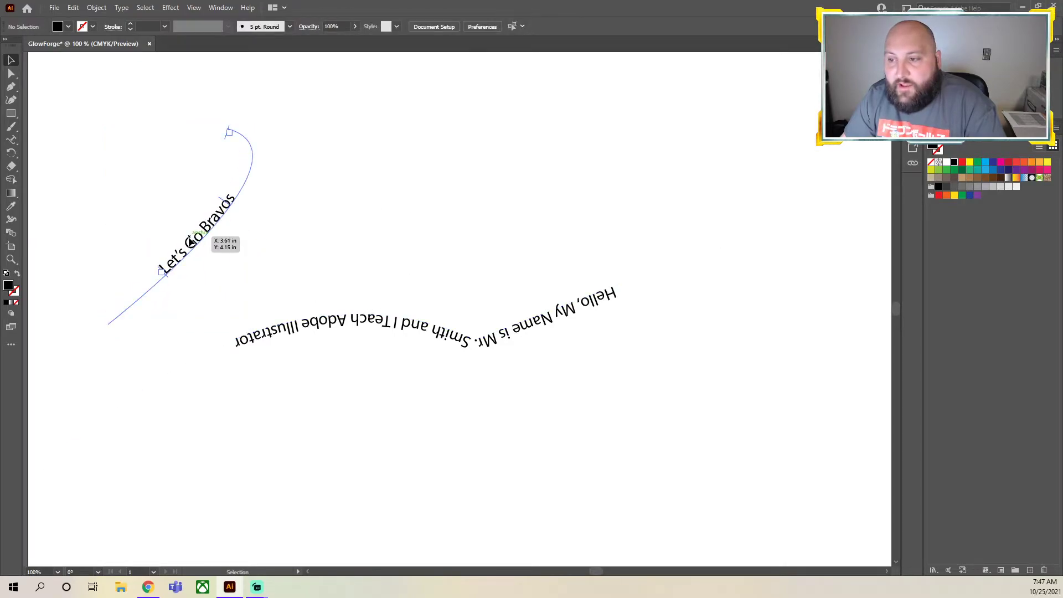
Slide "Let's Go Bravos" up around the bend of its curve, shift the text path slightly, and deselect it
left_click(164, 278)
left_click_drag(167, 274, 238, 209)
left_click(491, 280)
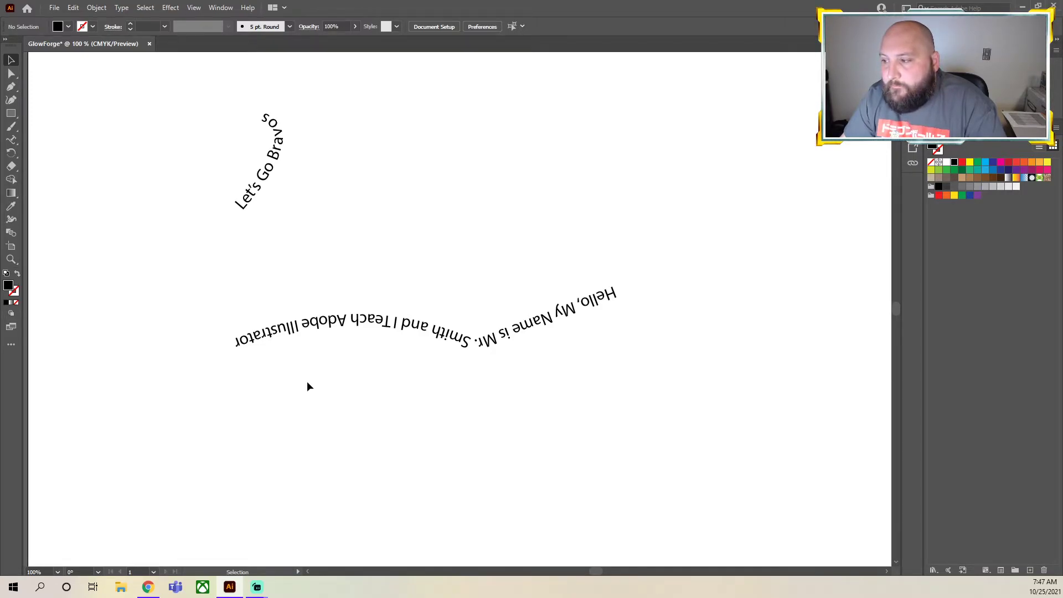
Move the greeting path to the artboard's upper right and "Let's Go Bravos" to its upper left, clearing space below
left_click(311, 327)
left_click_drag(312, 327, 361, 312)
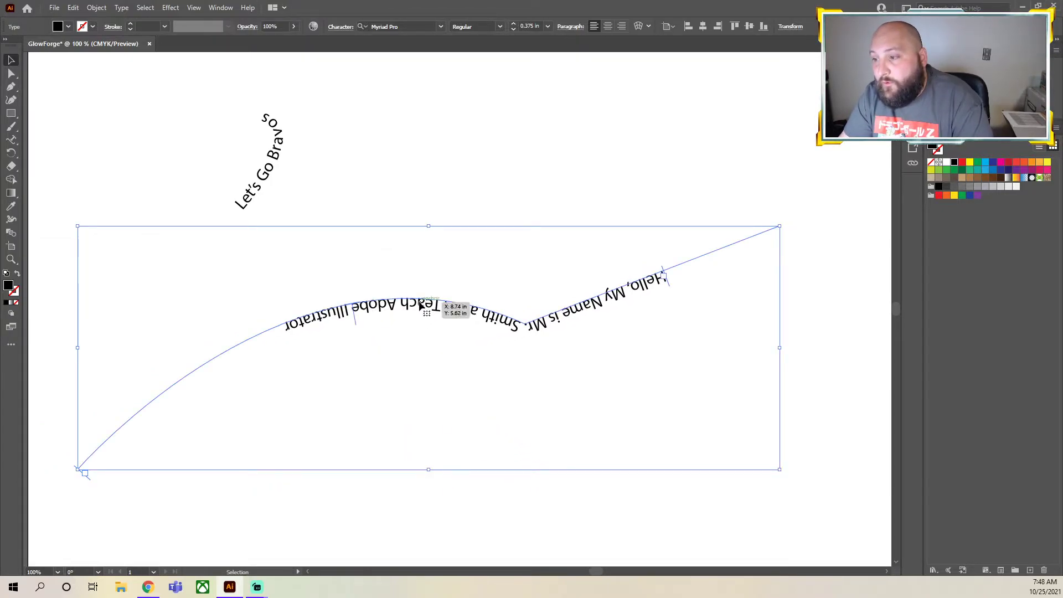
left_click_drag(480, 316, 629, 113)
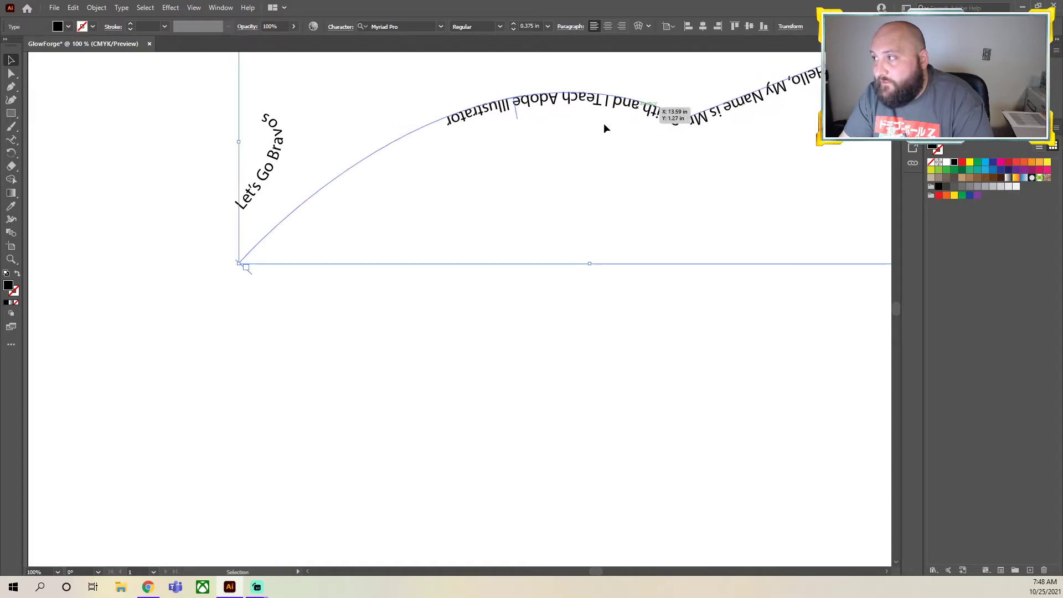
left_click_drag(264, 160, 99, 117)
left_click(588, 379)
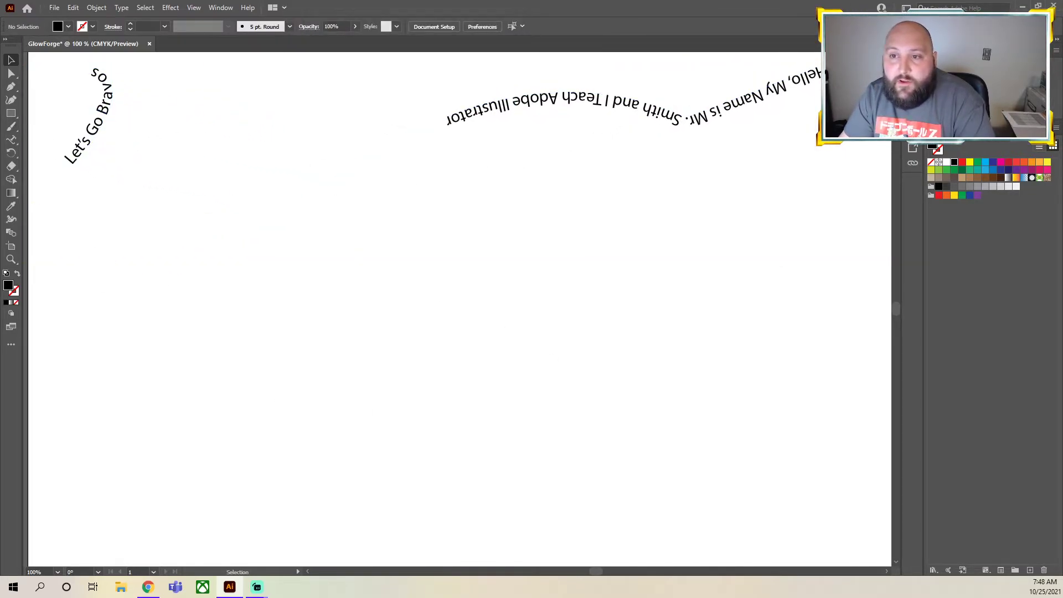
Create a five-point star with radii of 0.3472 in and 0.6944 in below the two path texts
left_click(7, 119)
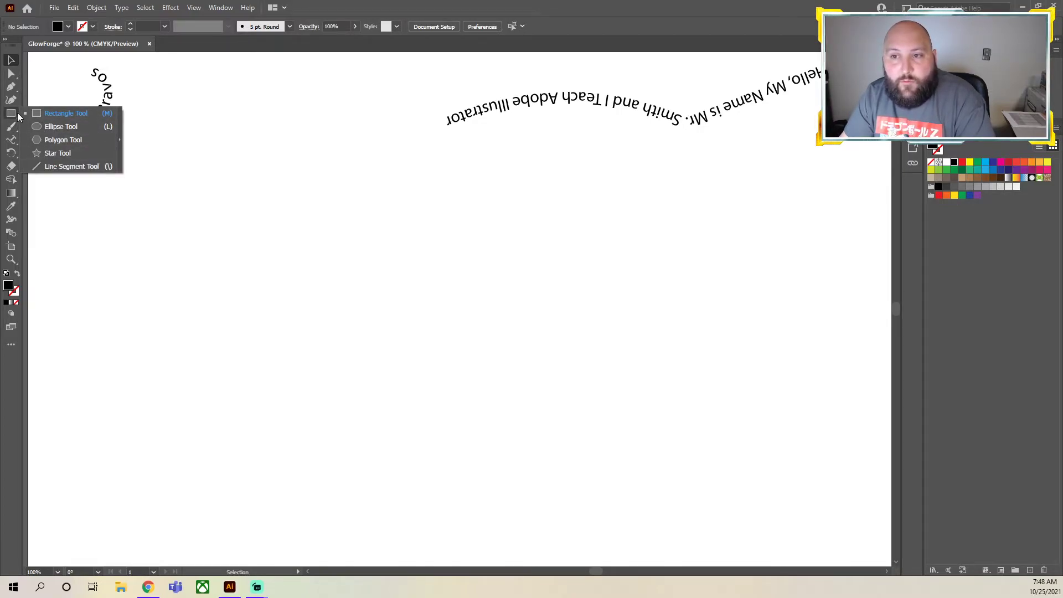
left_click(64, 154)
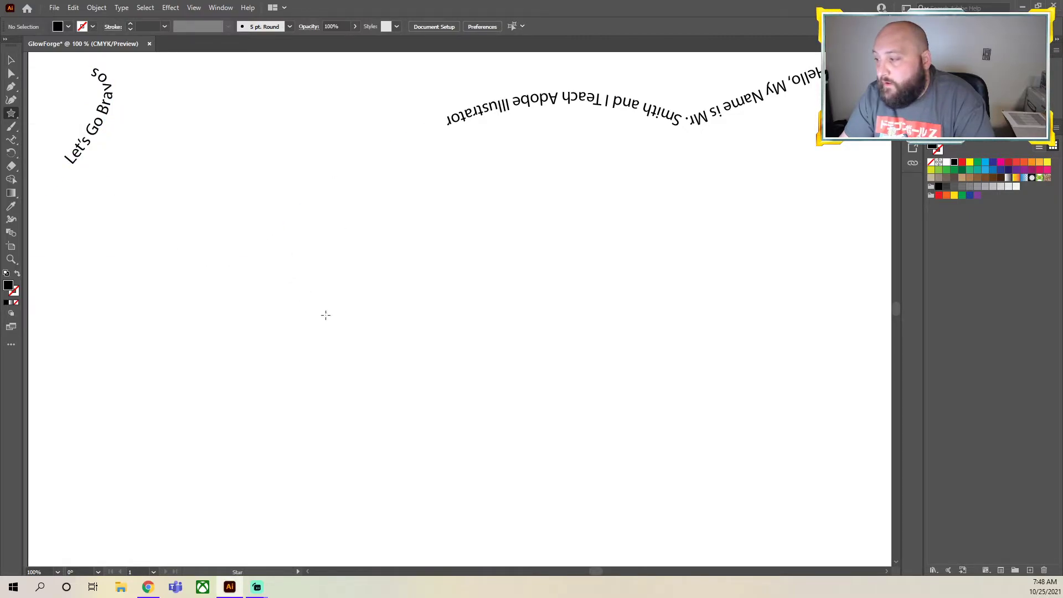
left_click(308, 316)
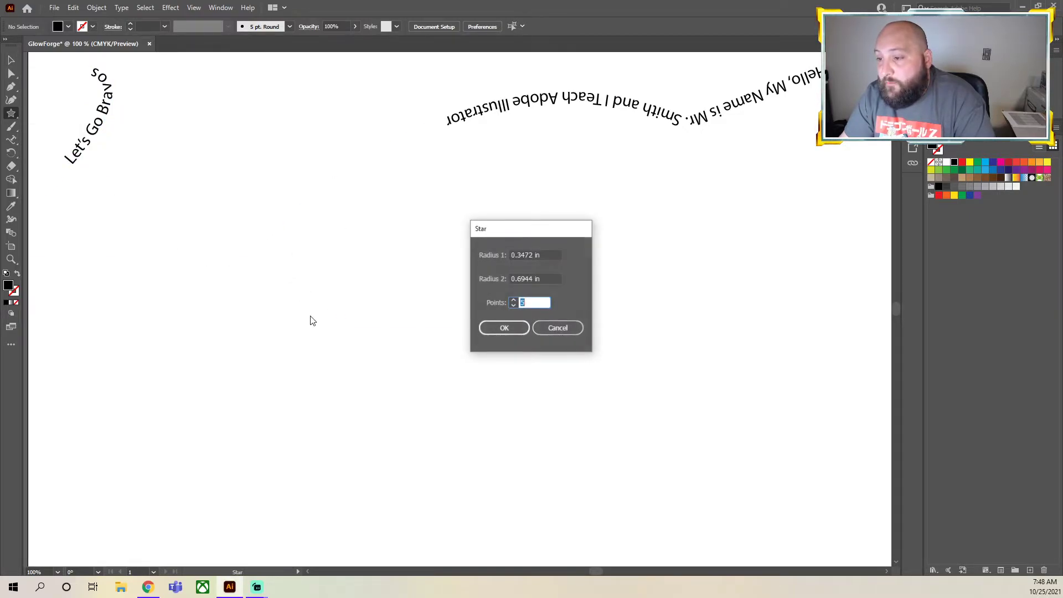
left_click(504, 327)
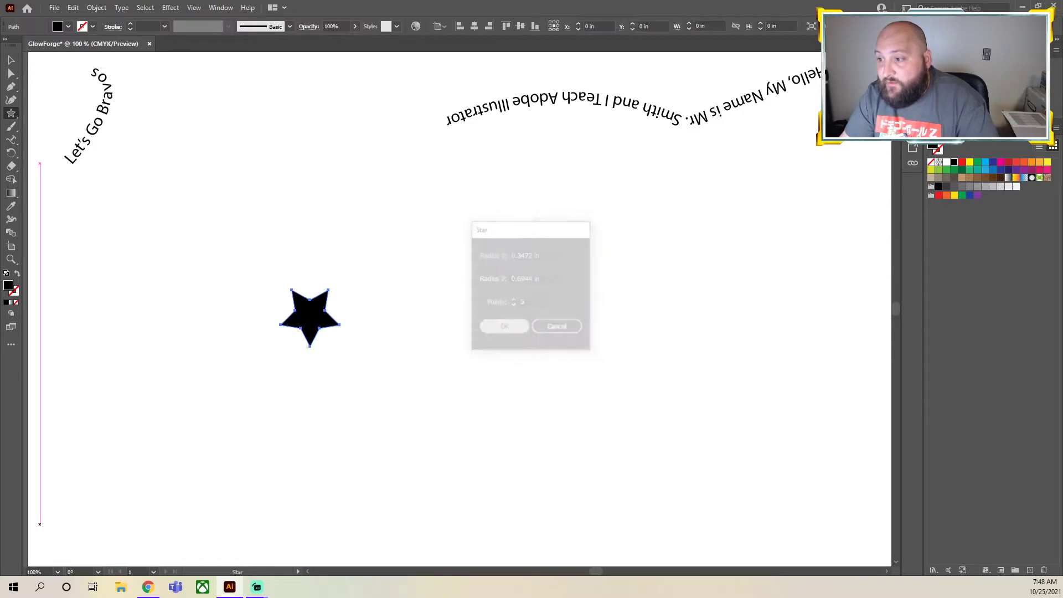
Enlarge the star to about 4.76 x 4.52 in and move it beneath "Let's Go Bravos"
left_click(11, 62)
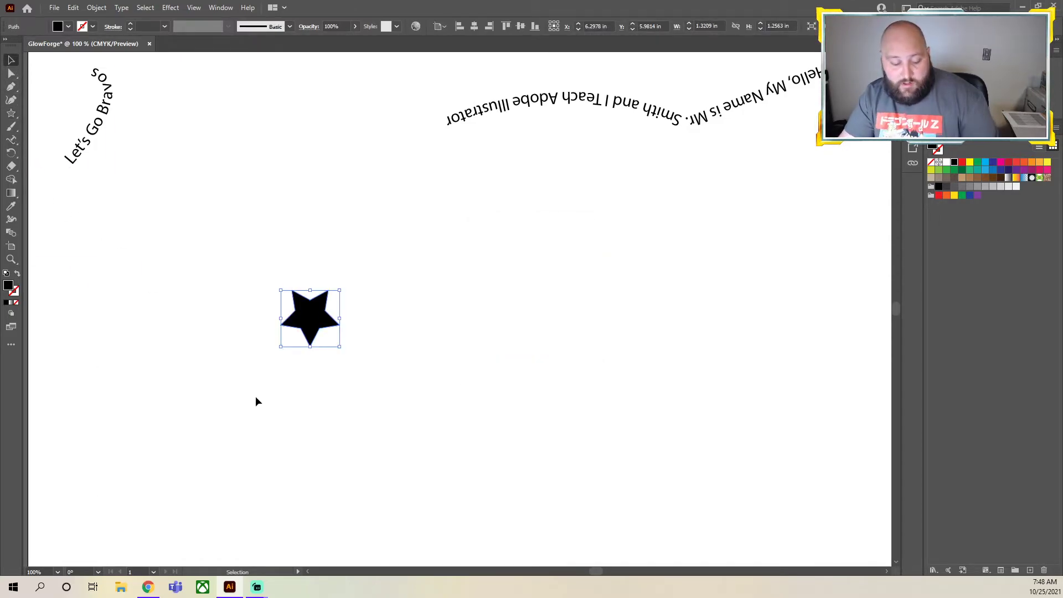
left_click_drag(340, 349, 496, 494)
left_click_drag(395, 382, 235, 291)
left_click(569, 418)
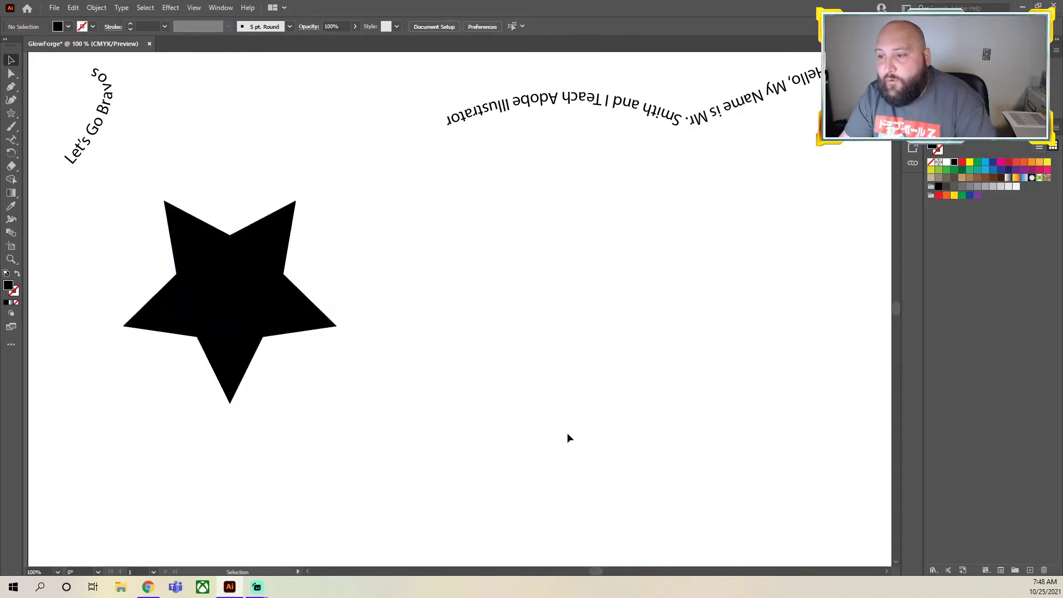
Fill the star with red and give it a 0.125 in stroke
left_click(262, 311)
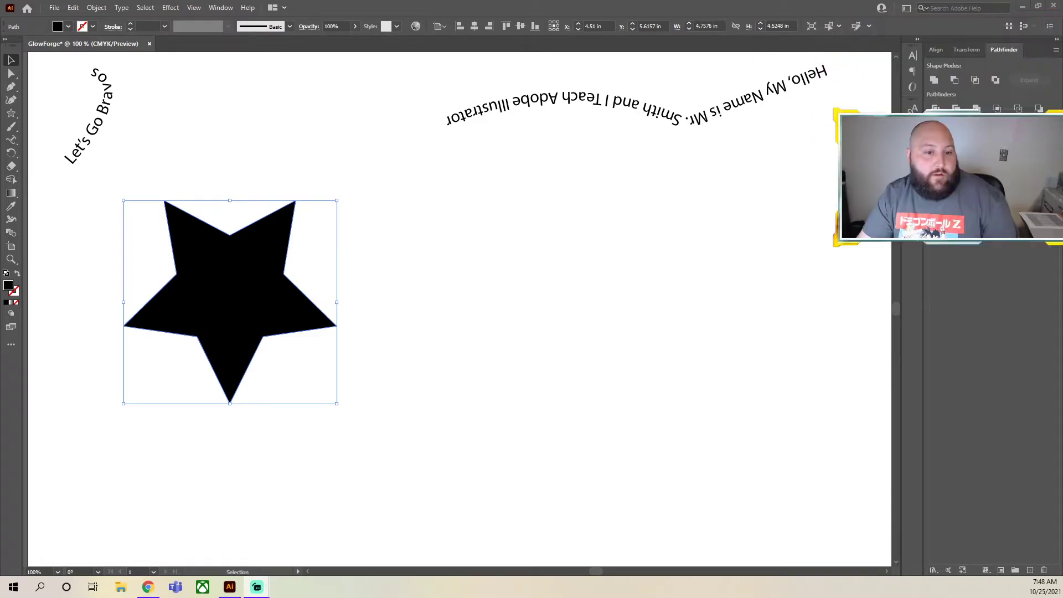
left_click(241, 266)
left_click(206, 316)
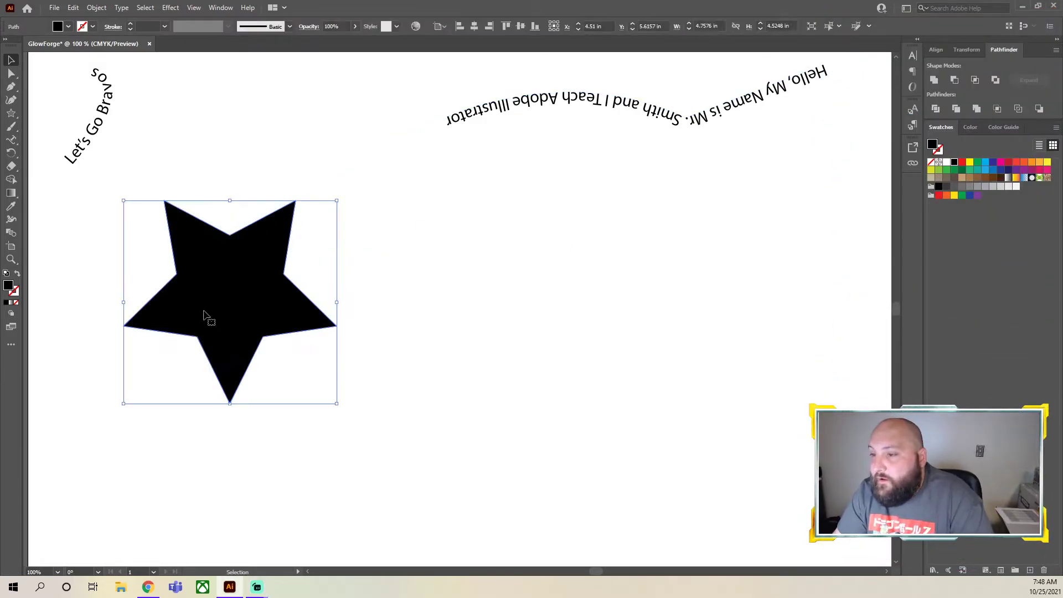
left_click(962, 161)
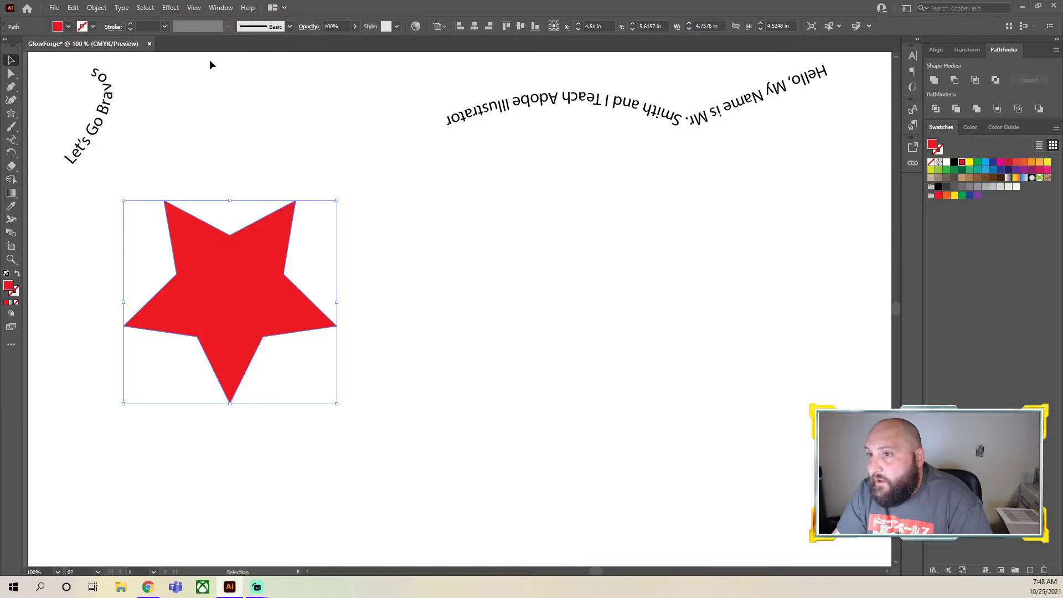
left_click(130, 26)
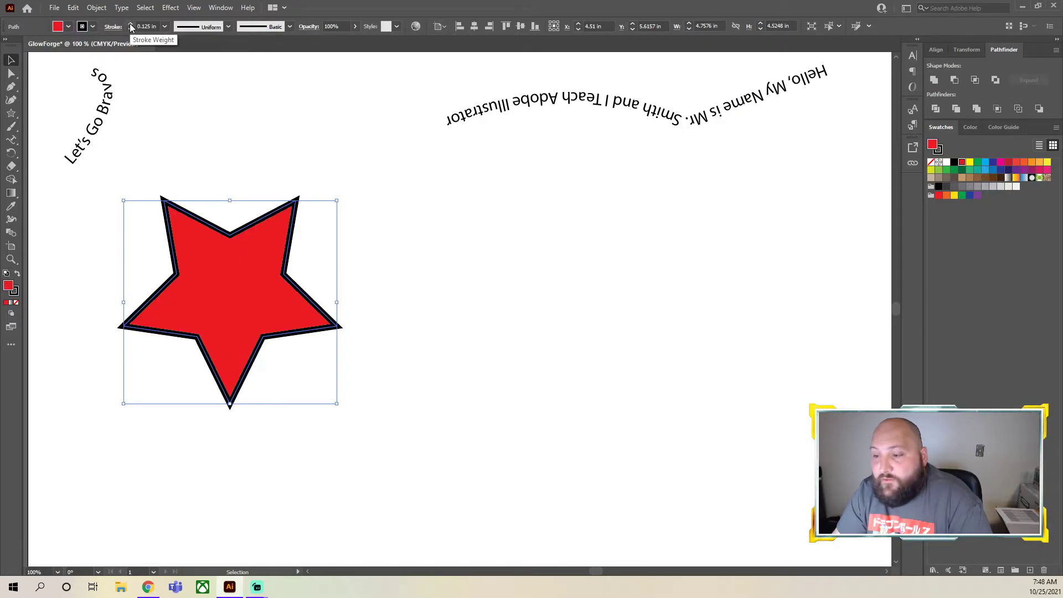
Set the star's stroke to red, try it without a fill, fill it with black and deselect it
left_click(938, 151)
left_click(961, 163)
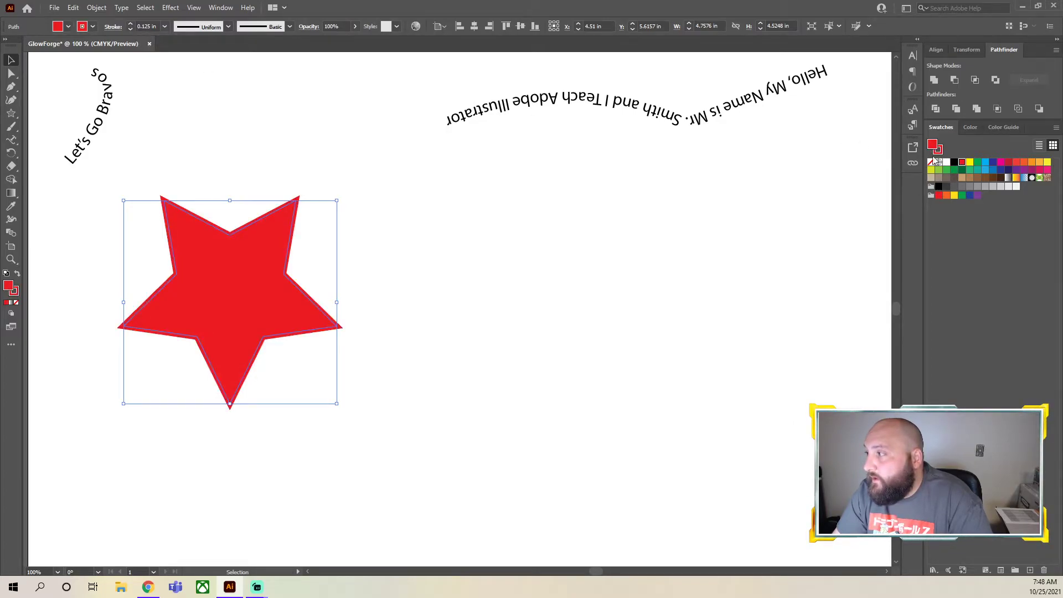
left_click(931, 163)
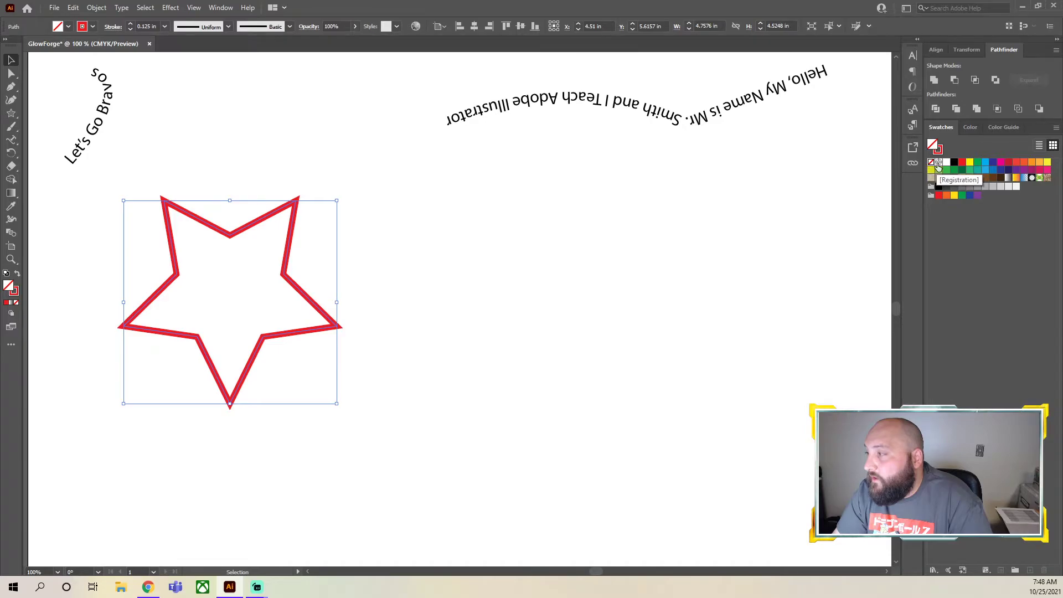
left_click(955, 163)
left_click(685, 322)
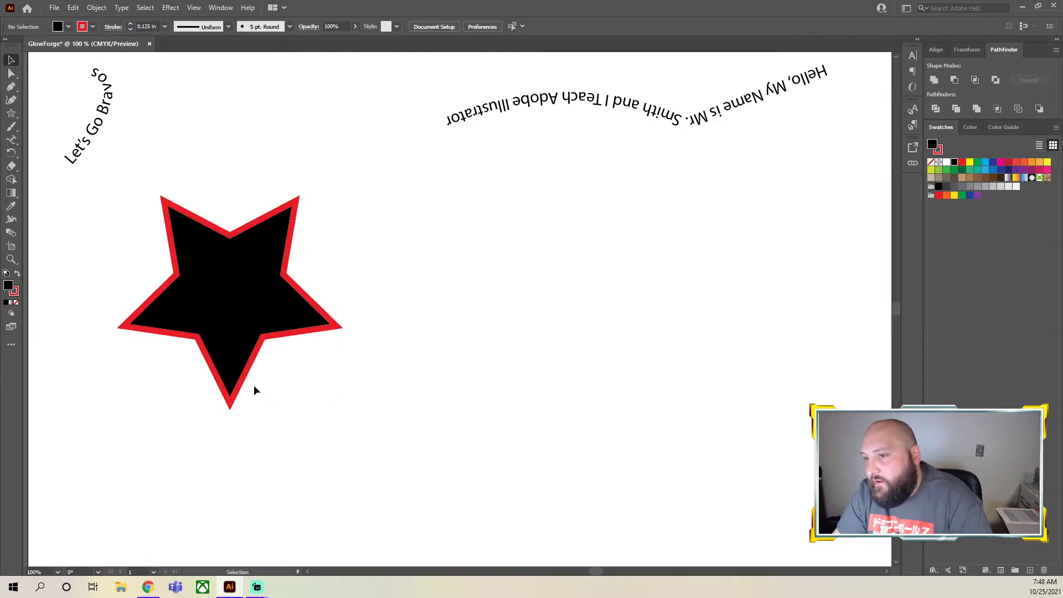
Convert the star's outline into a text path filled with placeholder text using the Type on a Path tool
left_click(231, 401)
left_click(264, 420)
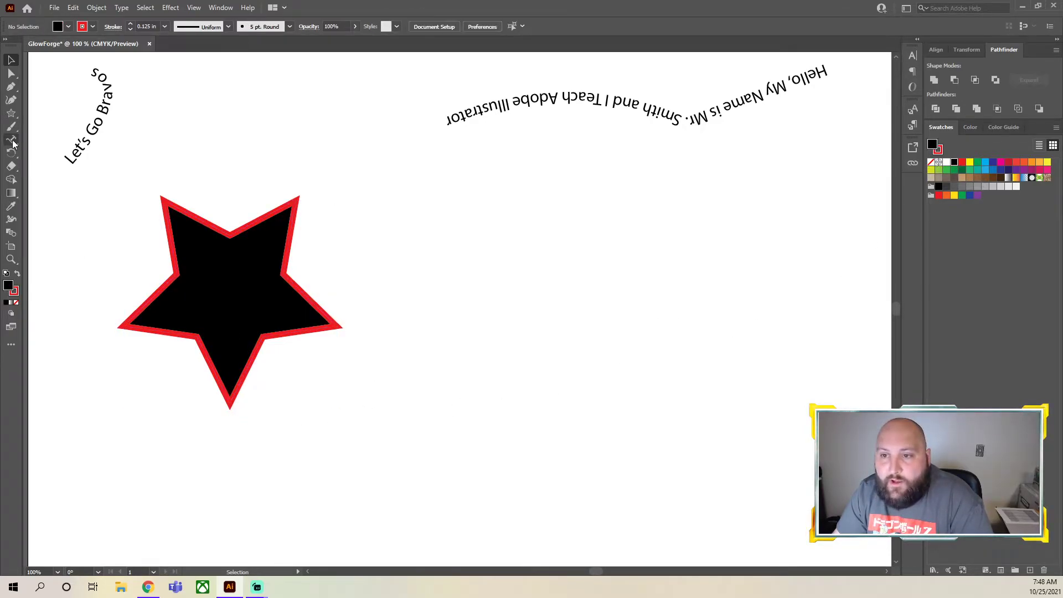
left_click(10, 142)
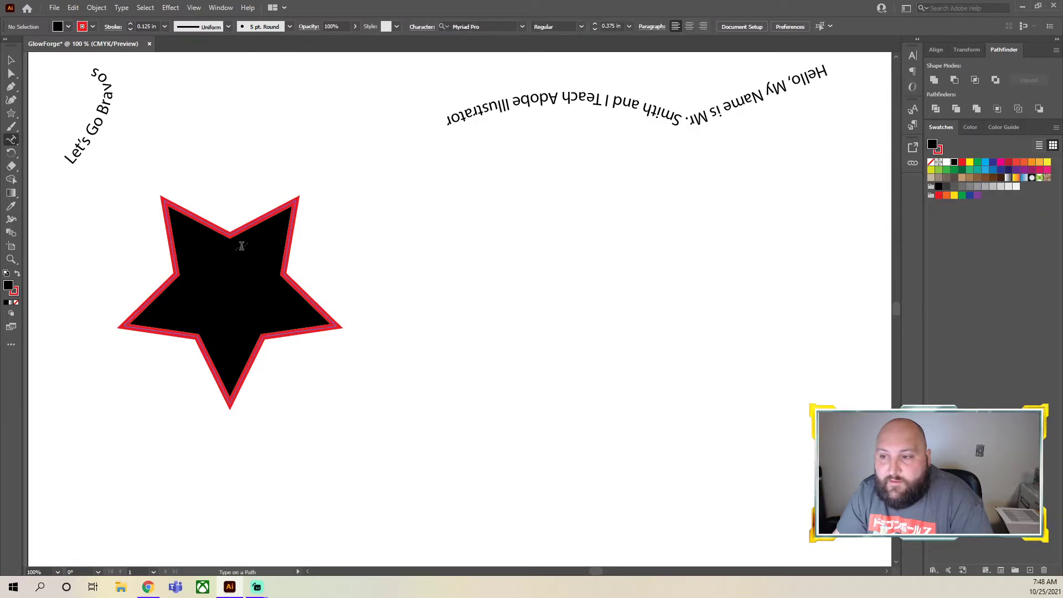
left_click(246, 227)
left_click(293, 382)
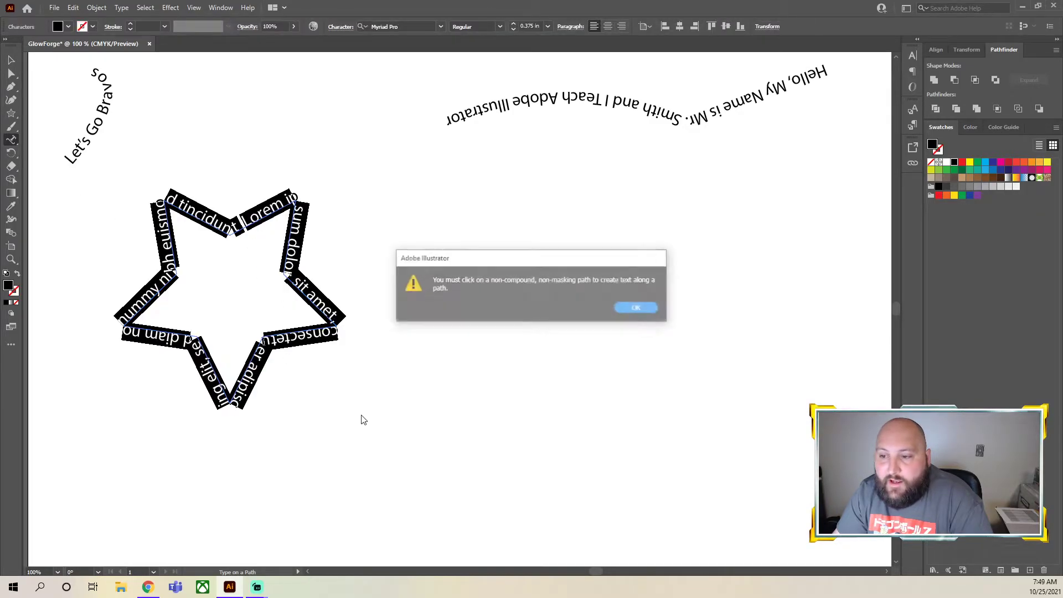
left_click(635, 307)
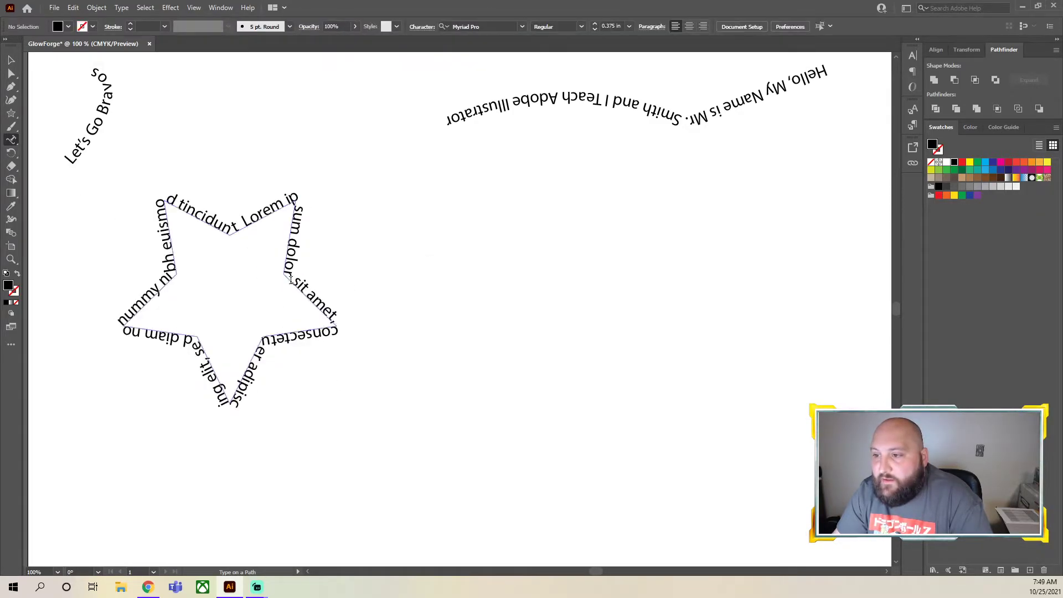
Undo the star's placeholder text path and recreate it with the text starting midway along the star's upper-left edge
left_click(247, 230)
left_click(637, 307)
key("ctrl+z")
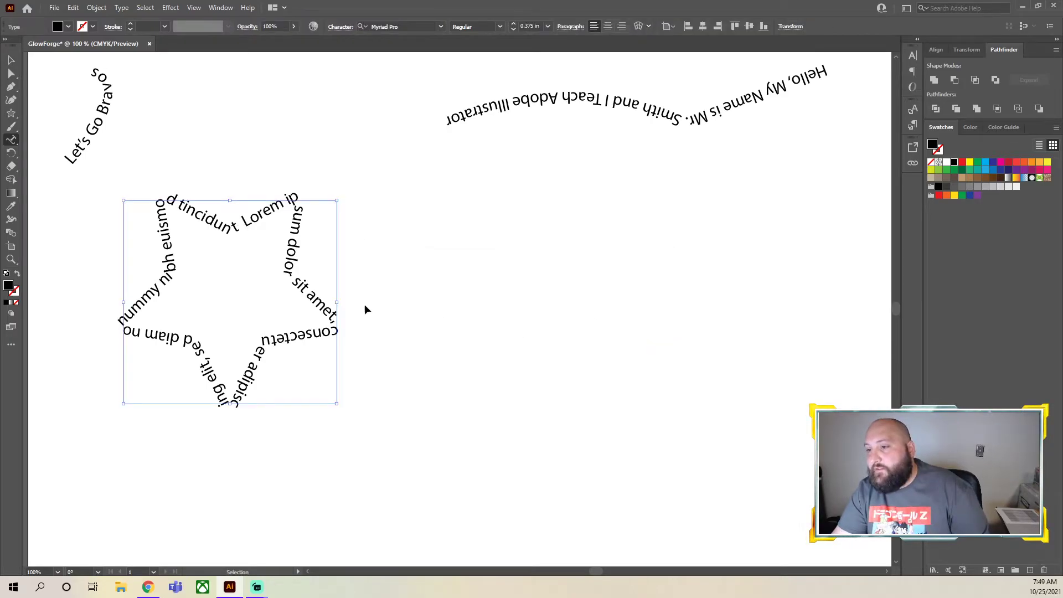
key("ctrl+z")
left_click(198, 217)
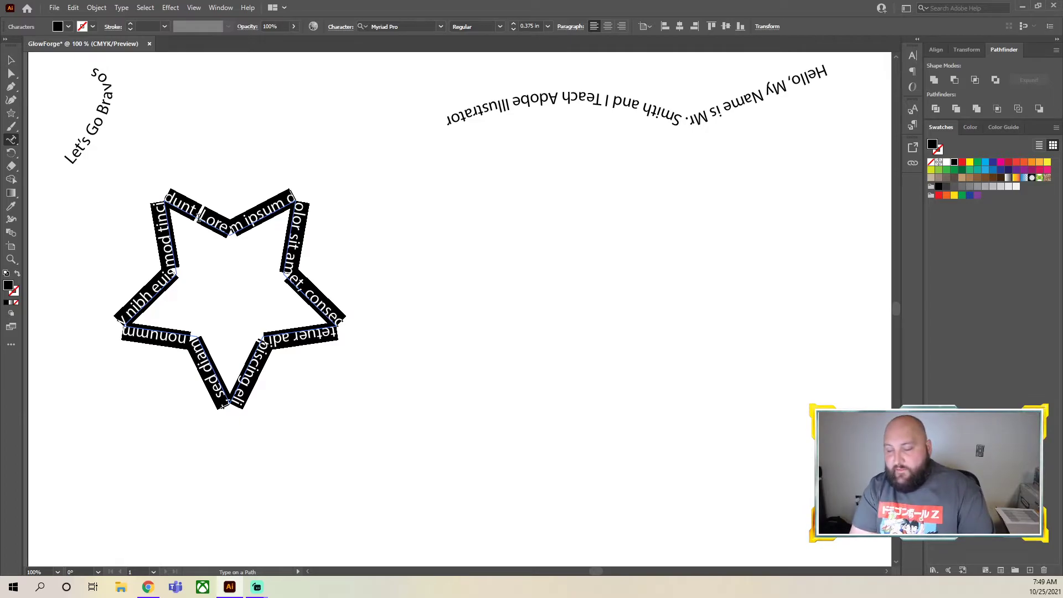
Replace the star's placeholder text with "Twinkle, Twinkle, Little Star, How I Wonder What You Are"
type("Twing")
key("BackSpace")
type("ke")
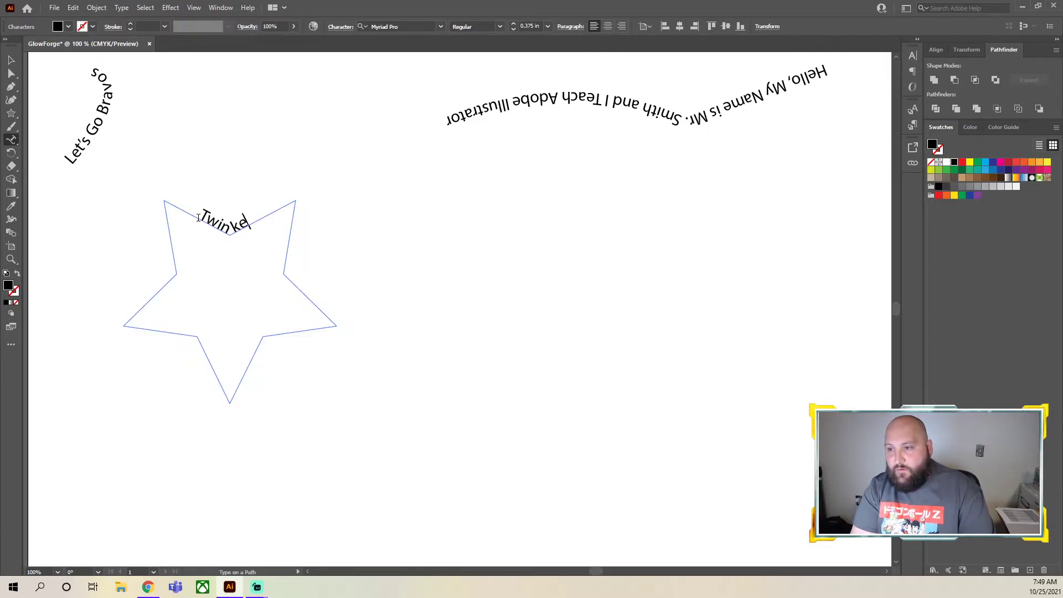
key("BackSpace")
type("le, Tw")
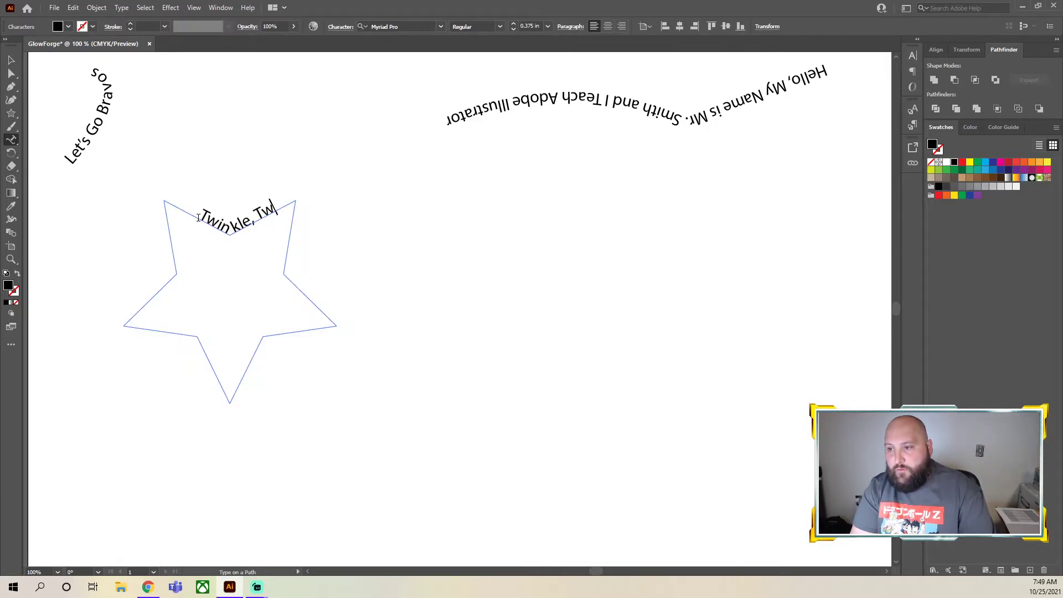
type("inkle, Little STaar, How I Wonder What You Are")
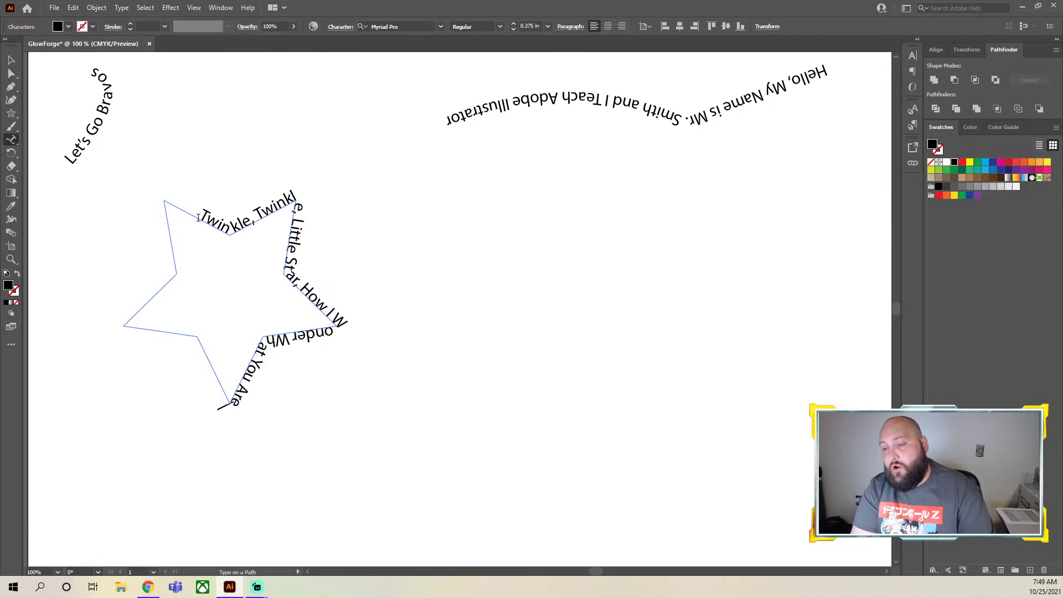
Enlarge all of the star's text to a font size of 0.625 in and finish editing the text
key("ctrl+a")
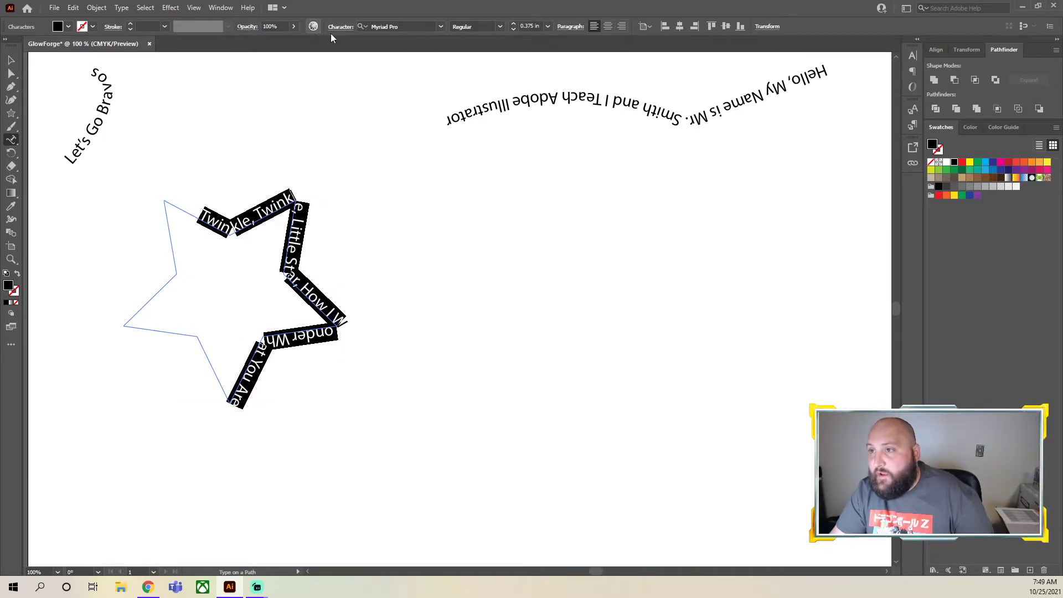
left_click(517, 25)
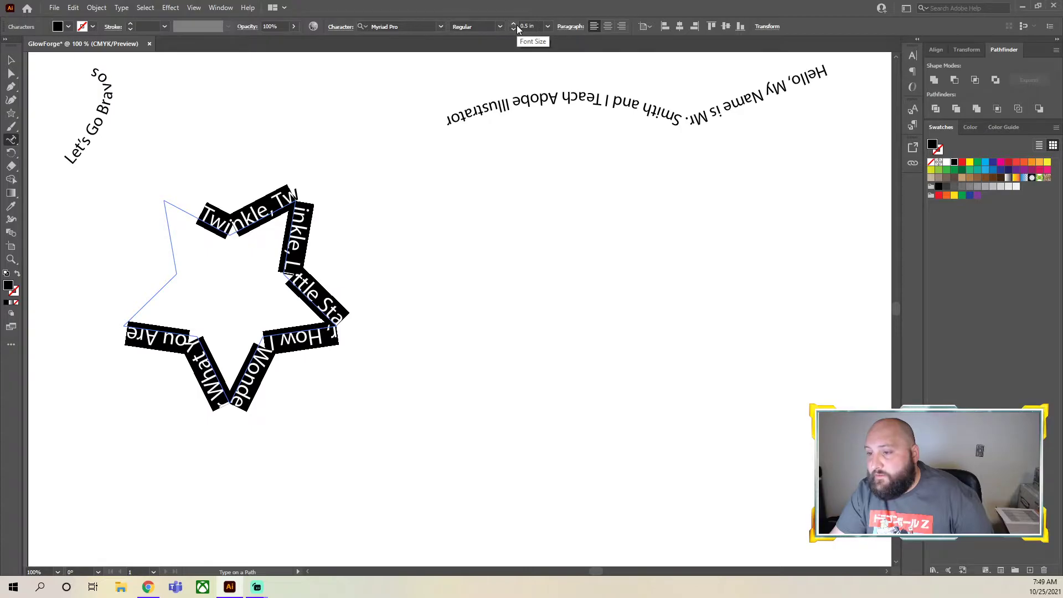
left_click(516, 25)
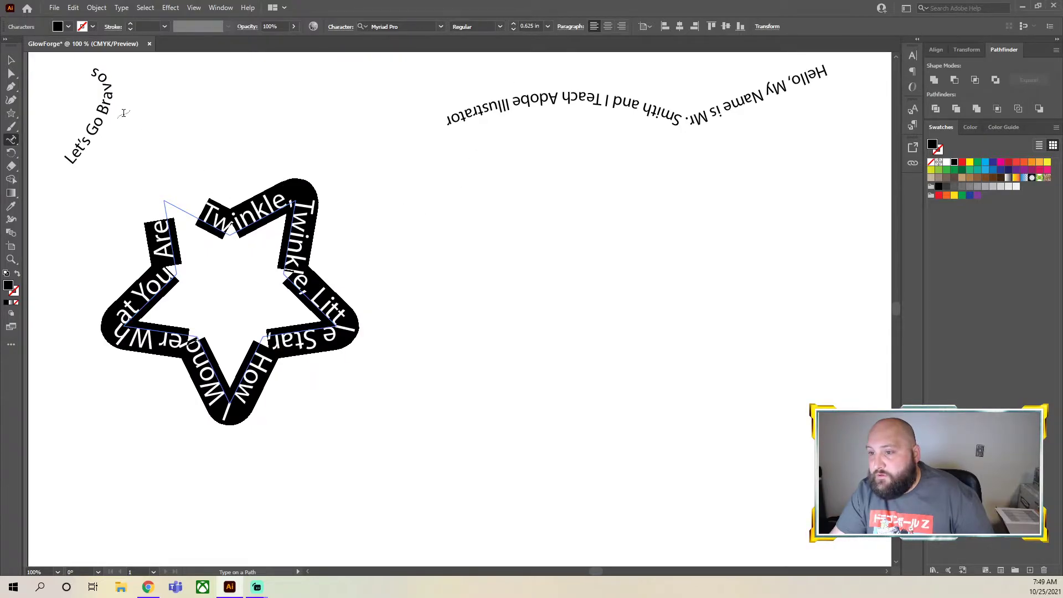
left_click(514, 25)
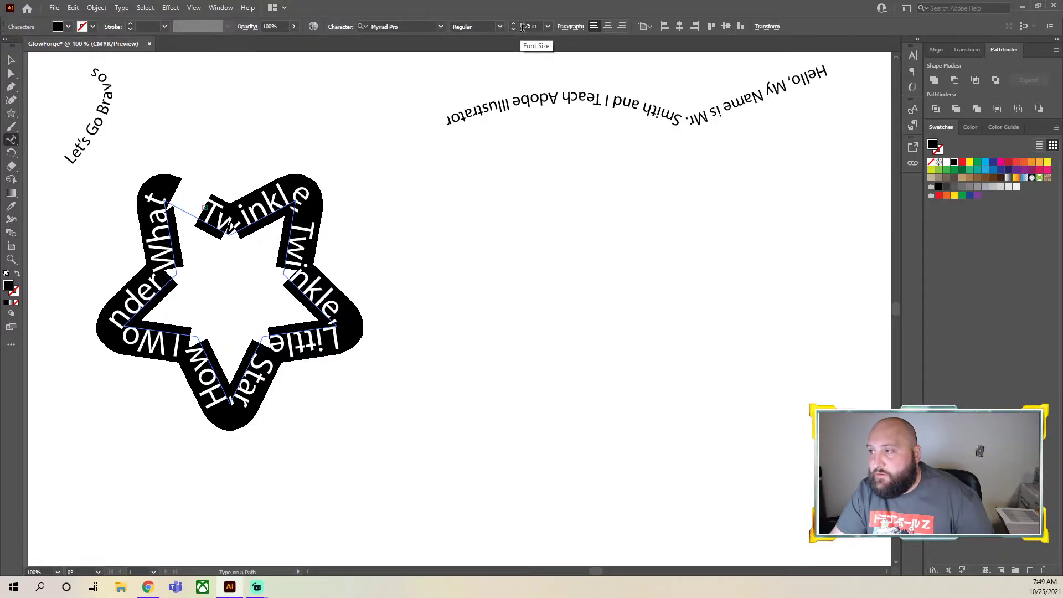
left_click(515, 29)
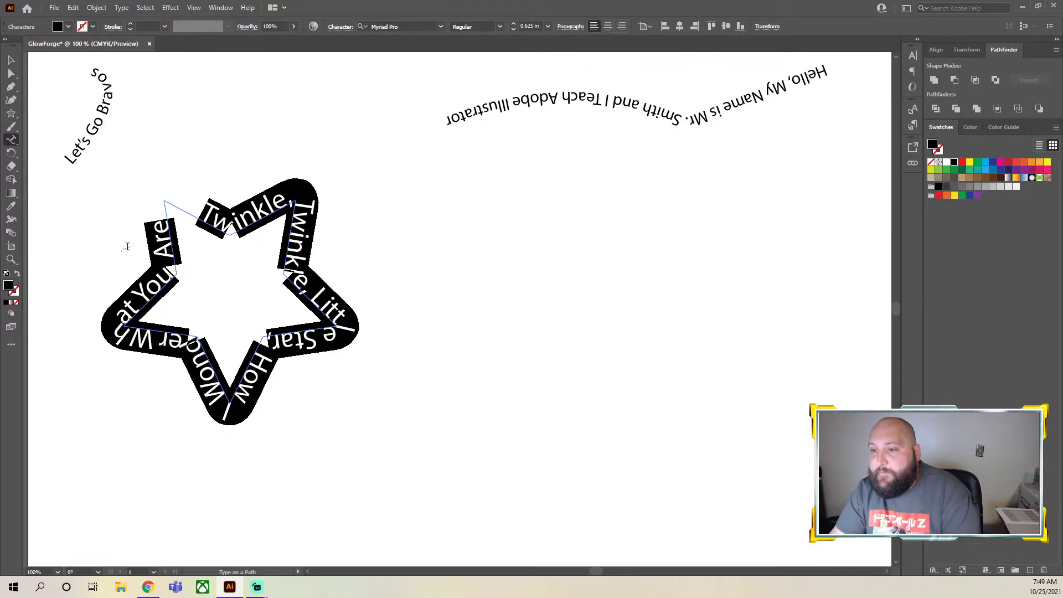
key("Escape")
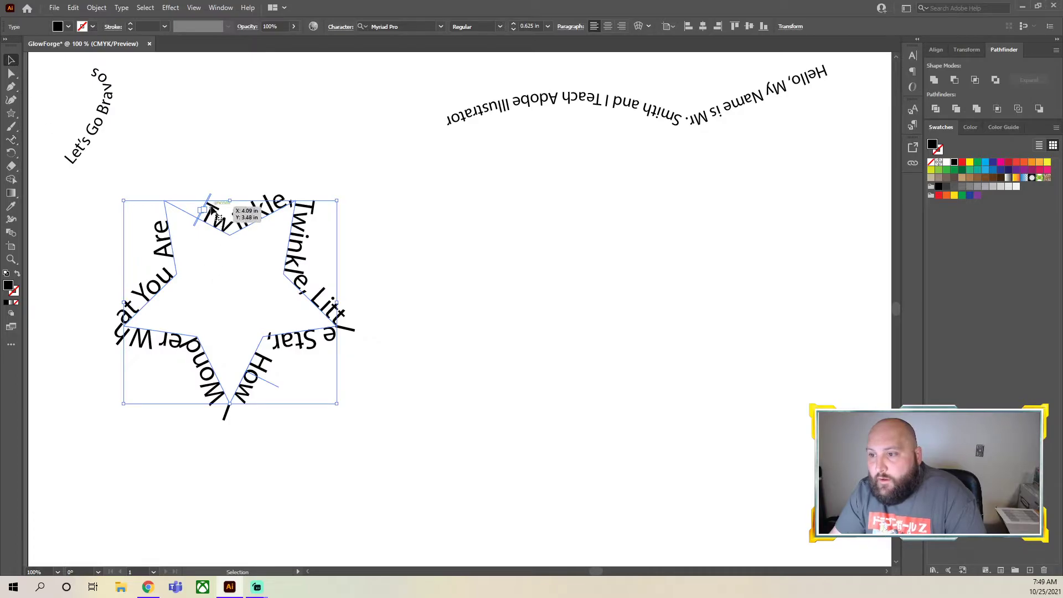
Slide the start of the star's text back along its path towards the star's upper-left tip and deselect it
left_click_drag(210, 198, 194, 215)
left_click(402, 521)
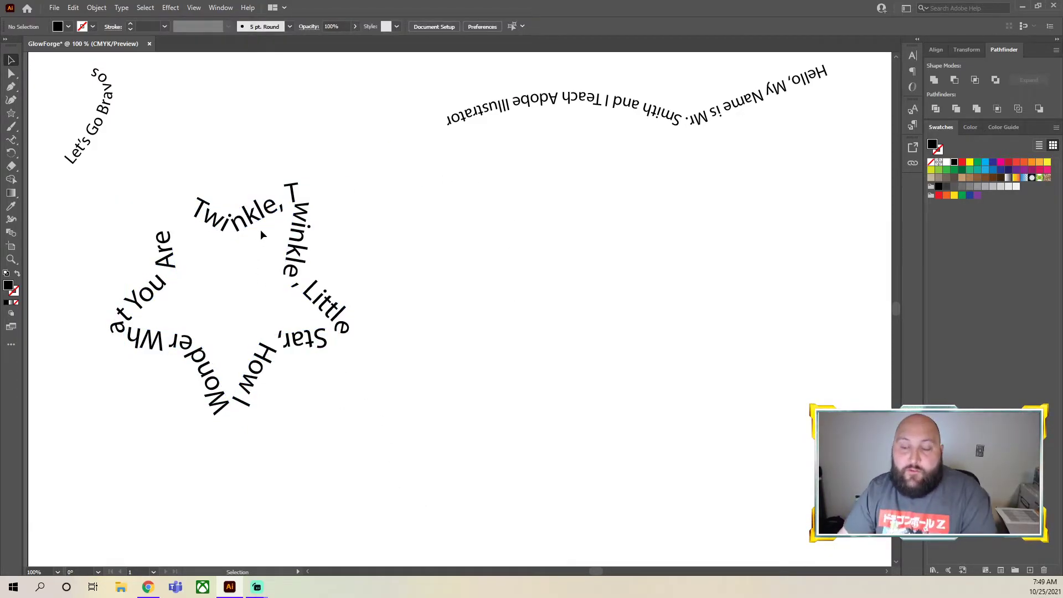
left_click(278, 215)
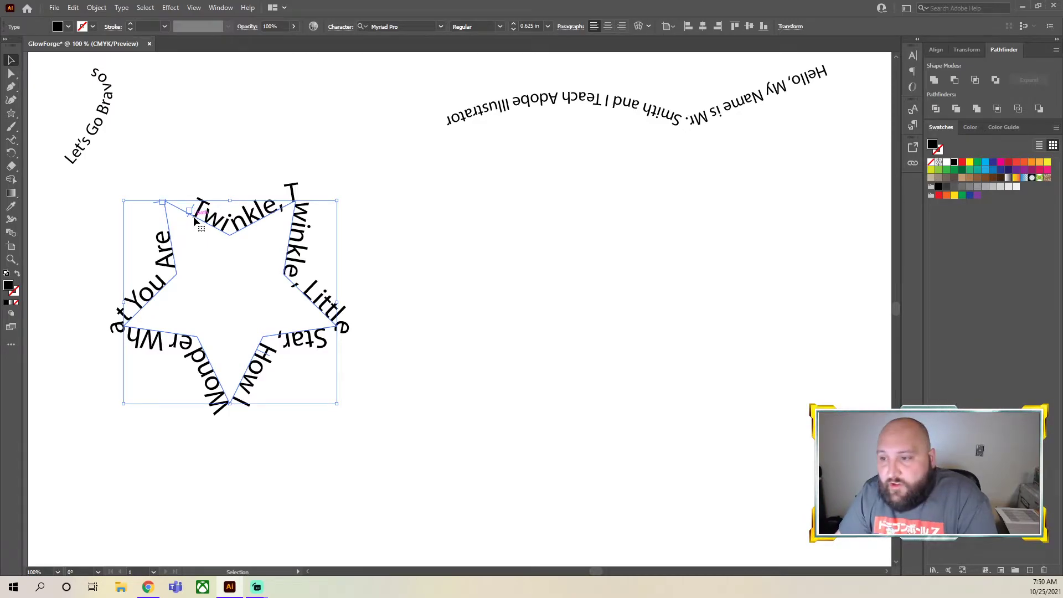
mouse_move(194, 212)
left_mouse_down()
mouse_move(174, 234)
mouse_move(210, 240)
mouse_move(226, 286)
mouse_move(218, 267)
mouse_move(271, 238)
mouse_move(231, 253)
mouse_move(165, 212)
mouse_move(187, 215)
mouse_move(181, 230)
mouse_move(178, 204)
left_mouse_up()
left_click(514, 358)
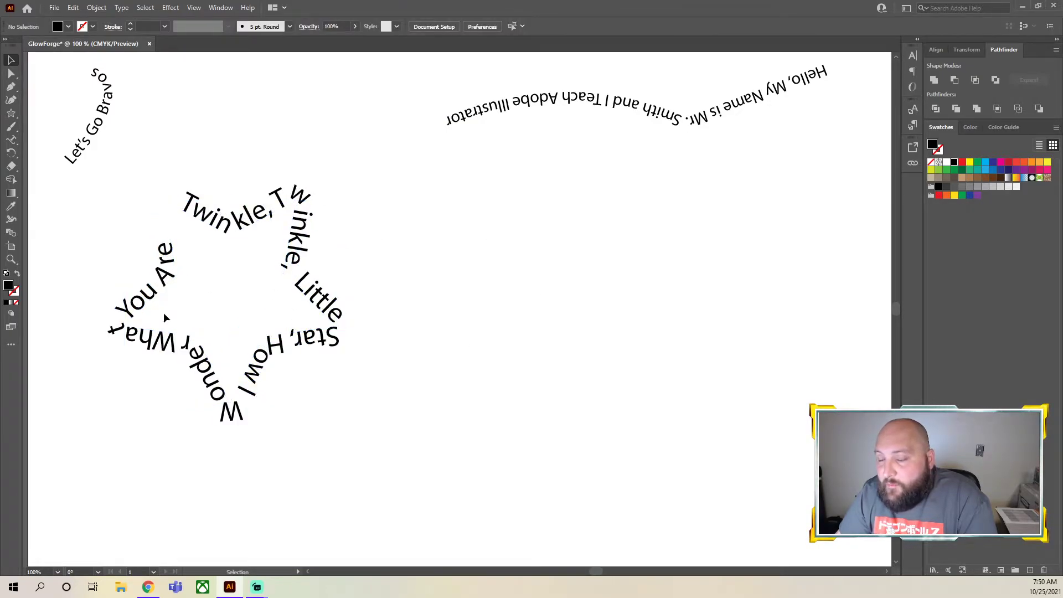
left_click(167, 289)
left_click(557, 344)
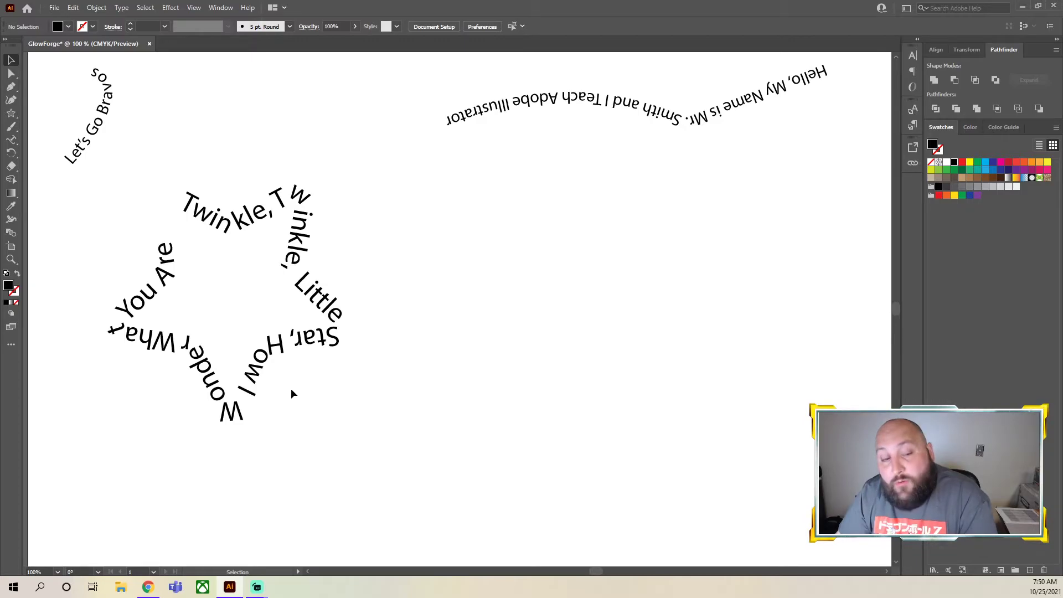
left_click_drag(422, 425, 187, 266)
left_click(303, 313)
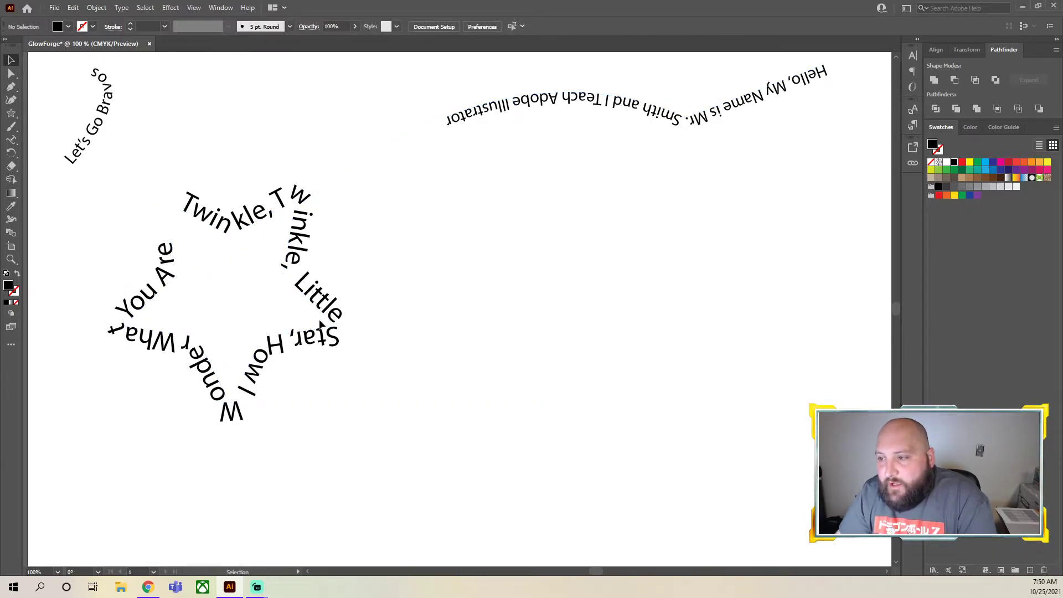
scroll(378, 325, "up", 1)
left_click_drag(415, 475, 72, 212)
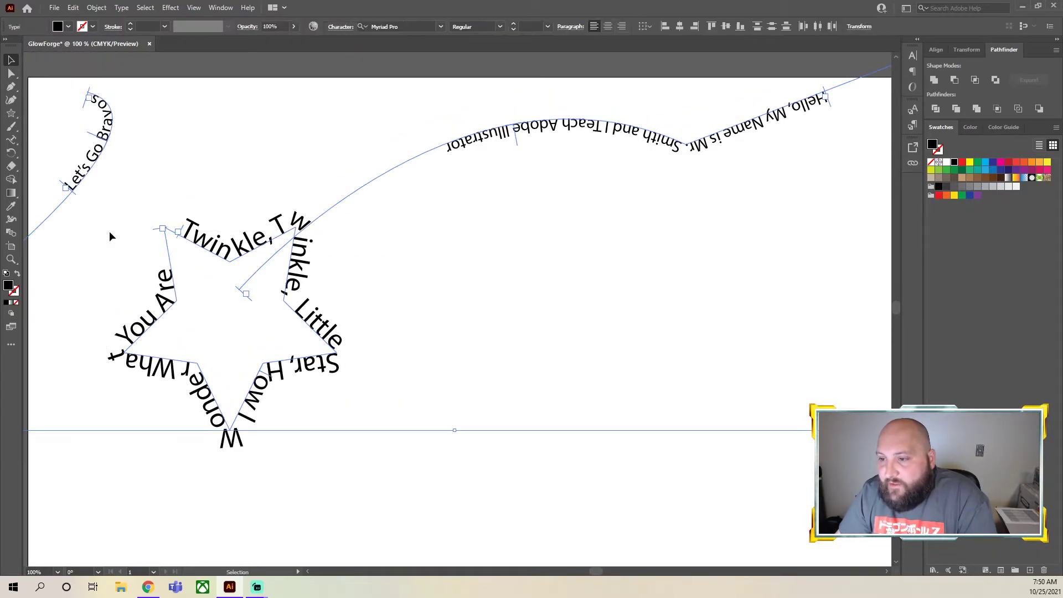
left_click(364, 287)
Shrink the star text, move it beside "Let's Go Bravos", and shift the long "Hello, My Name is" text closer to the star
left_click(319, 331)
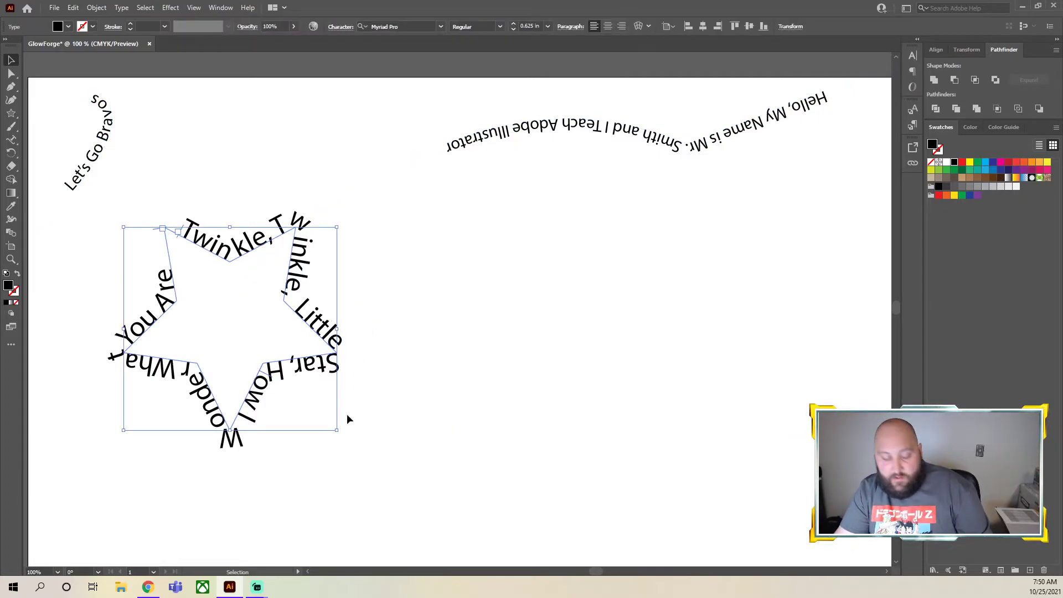
left_click_drag(339, 431, 212, 311)
left_click_drag(187, 264, 273, 121)
left_click_drag(528, 126, 393, 118)
left_click(457, 344)
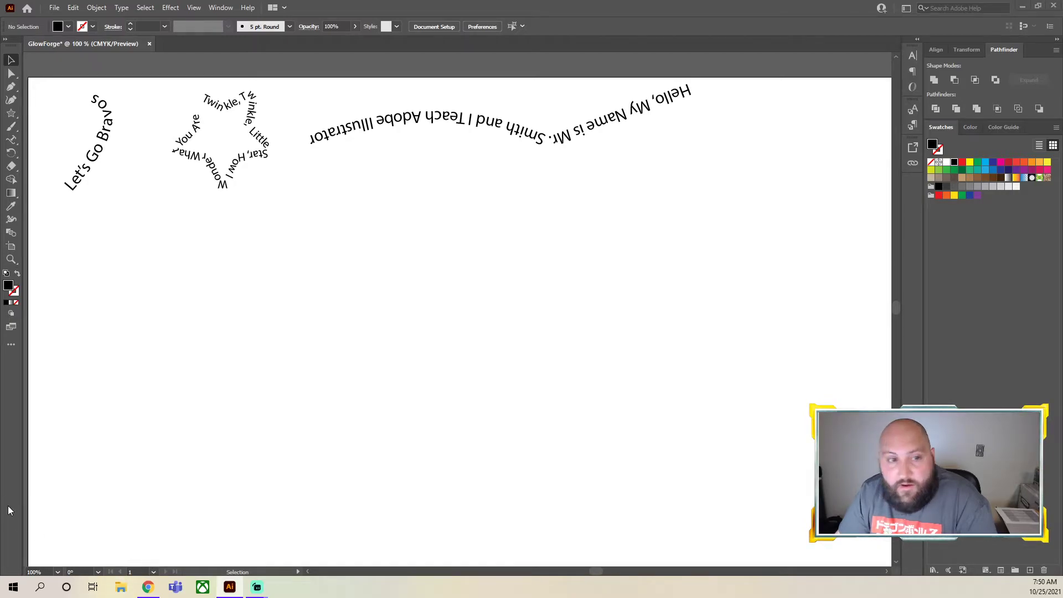
Bring the picture RCA Shirt - Profile Pic.jpg from File Explorer into the document
left_click(122, 589)
left_click_drag(116, 81, 0, 128)
left_click(828, 75)
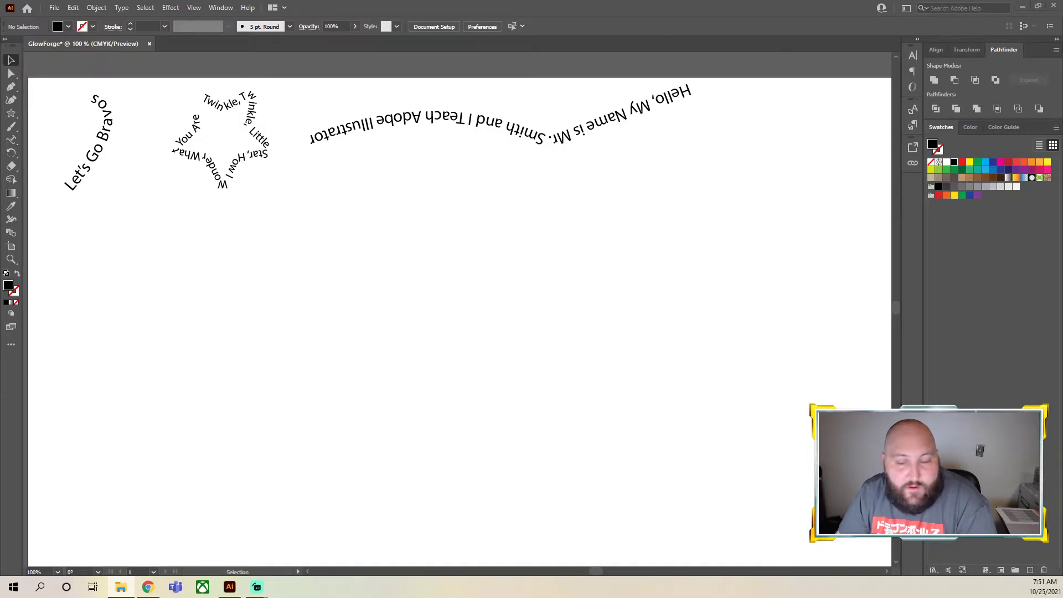
left_click(416, 343)
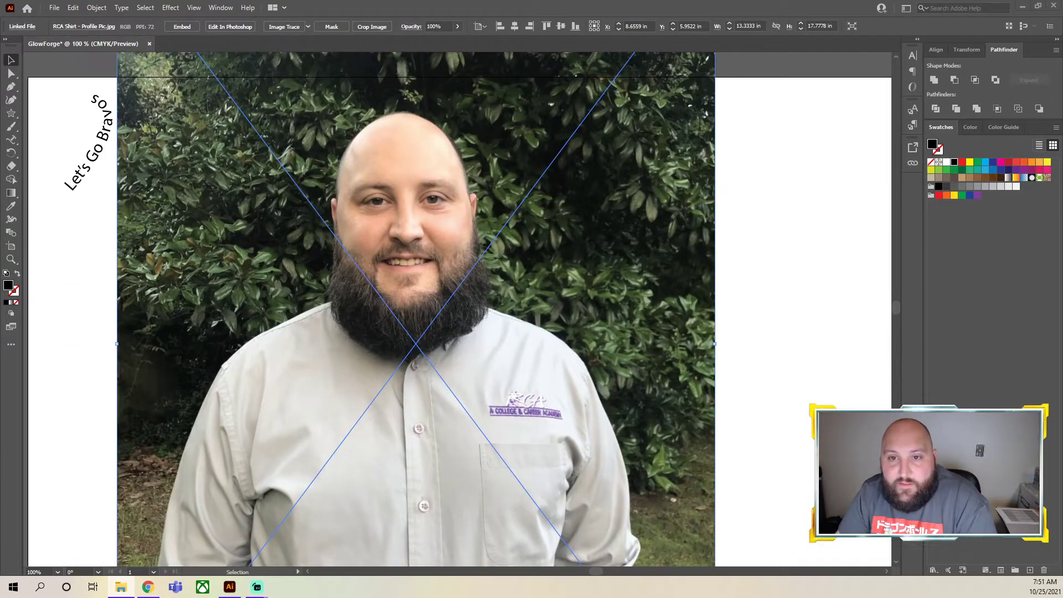
Try stretching the photo to about 17.64 x 17 in and undo the resize
scroll(562, 259, "down", 3)
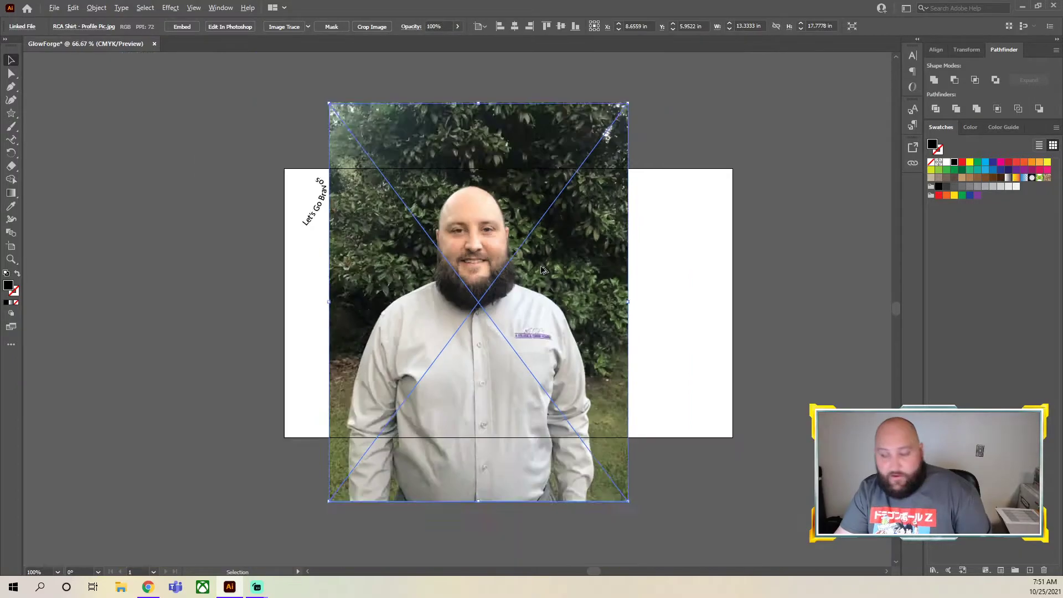
scroll(602, 188, "up", 2)
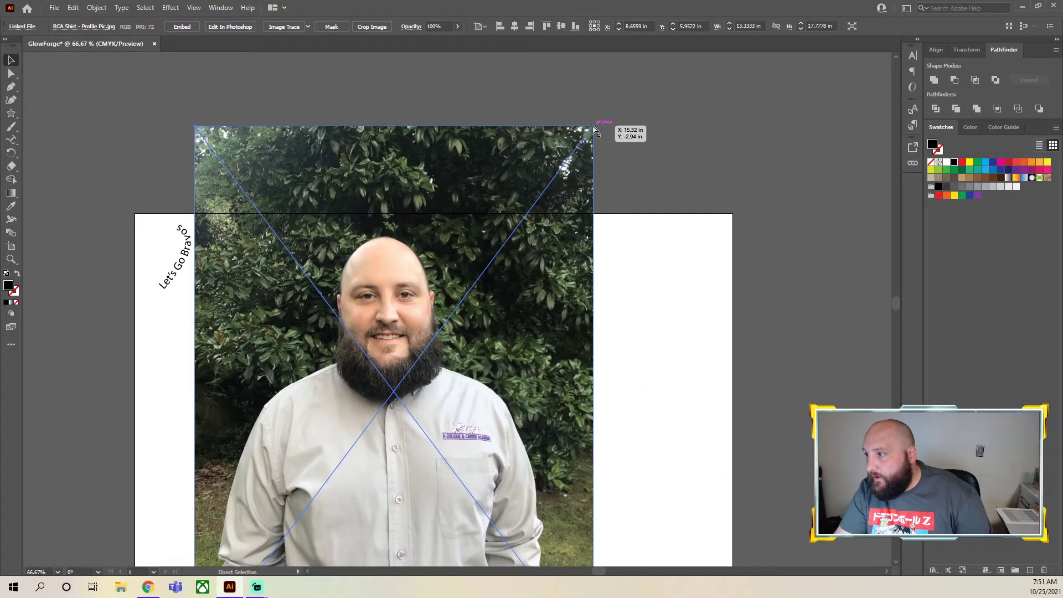
left_click_drag(592, 129, 720, 107)
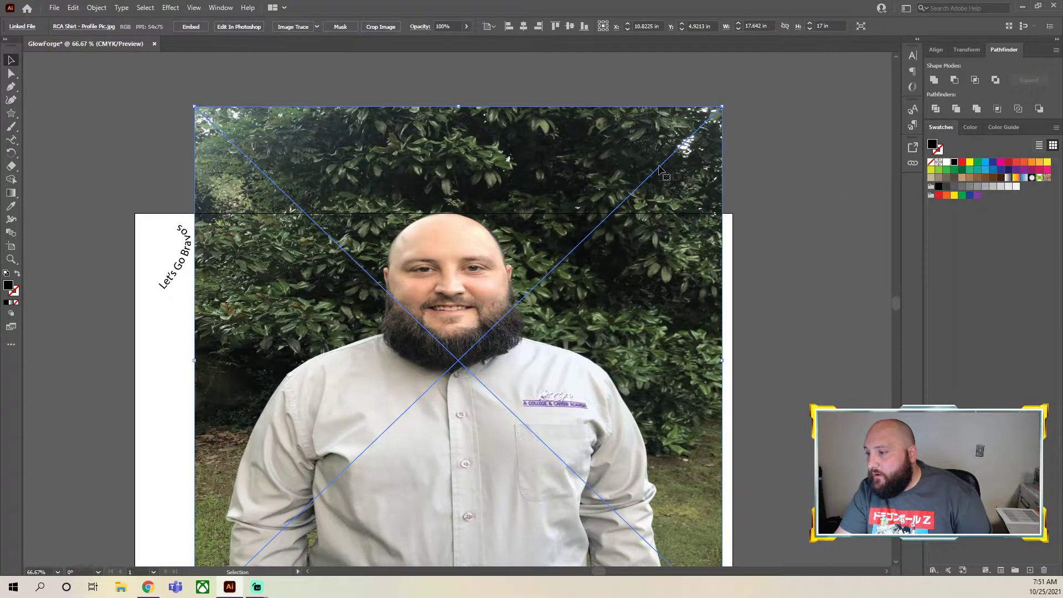
key("ctrl+z")
Scale the photo down to about 4.93 x 6.58 in, position it in the middle of the artboard beneath the texts, and deselect it
left_click_drag(657, 95, 406, 431)
left_click_drag(355, 469, 425, 347)
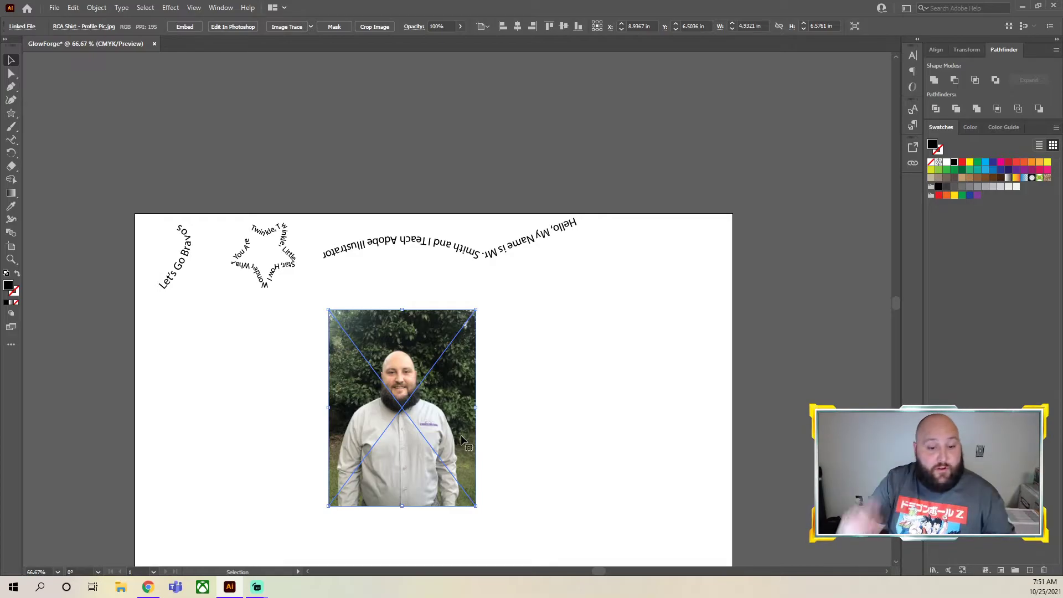
key("ctrl+0")
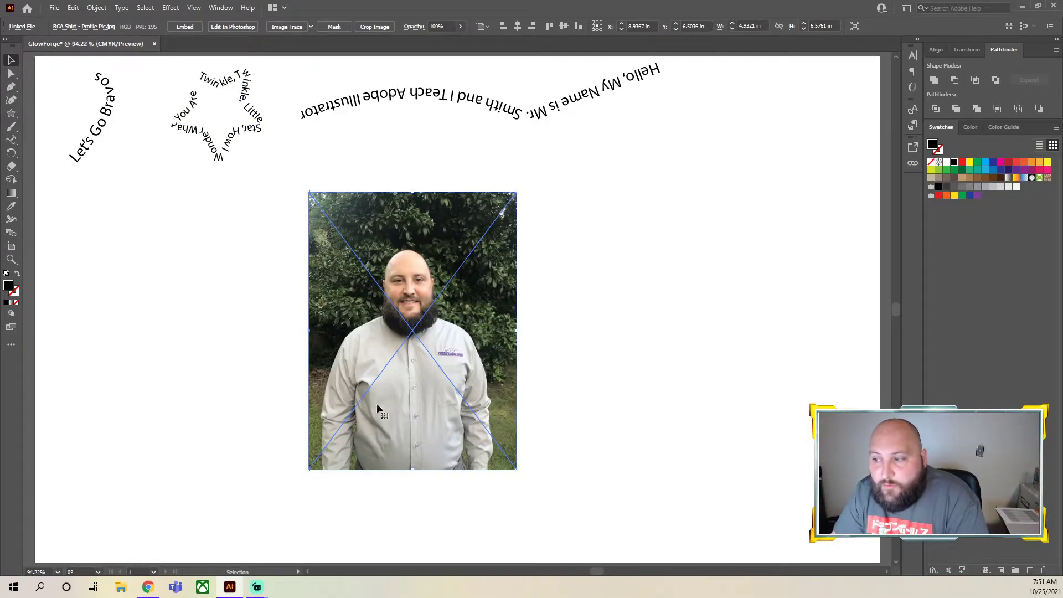
left_click_drag(400, 308, 427, 307)
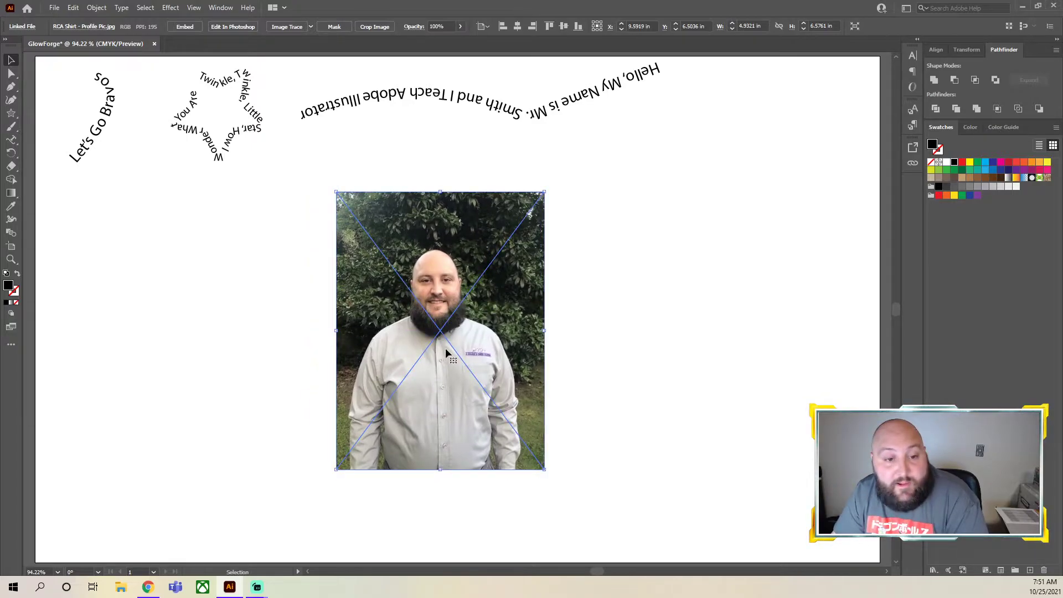
left_click(714, 308)
Create a 2 x 2 in circle with the Ellipse tool in the empty area beside the photo
left_click(11, 113)
left_click(9, 115)
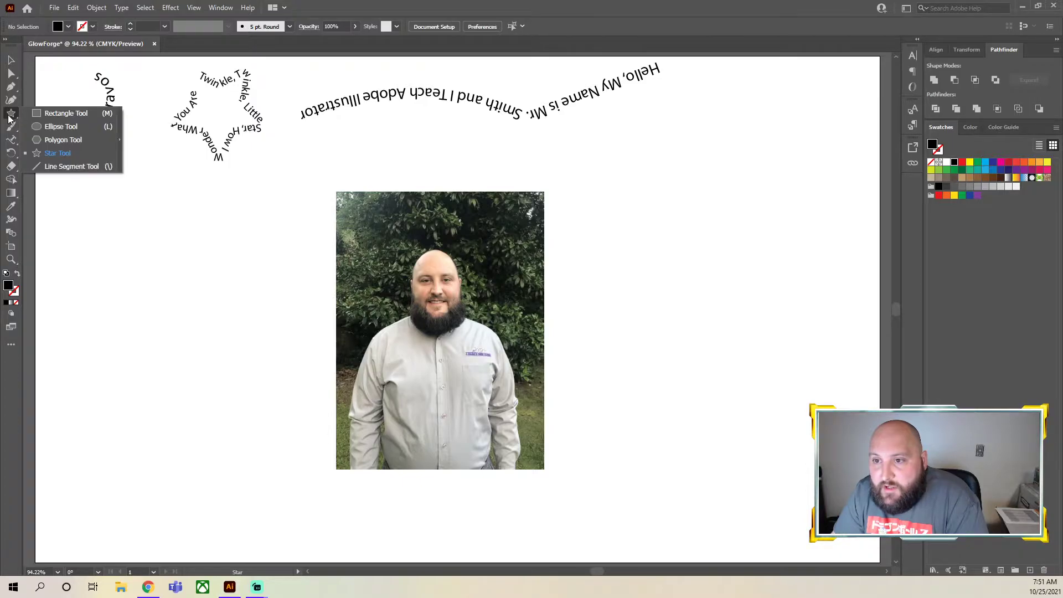
left_click(62, 127)
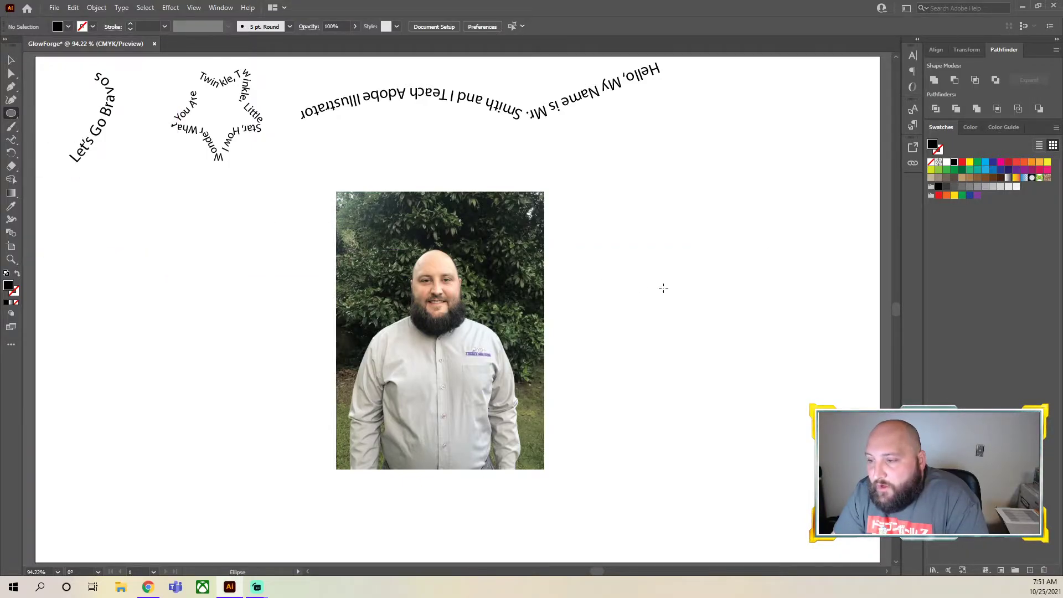
left_click(649, 304)
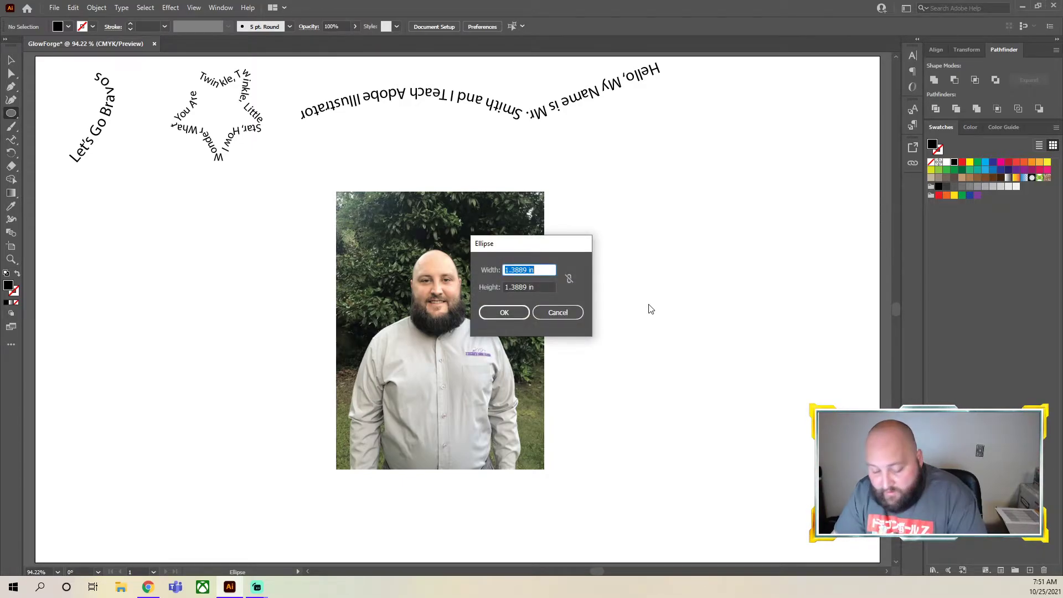
type("2")
key("Tab")
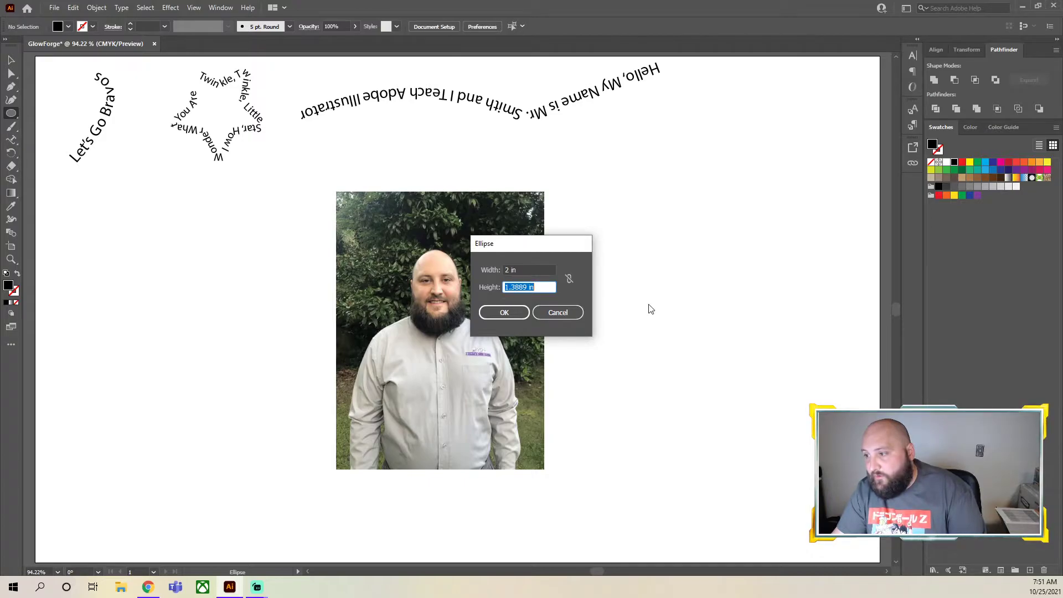
type("2")
key("Return")
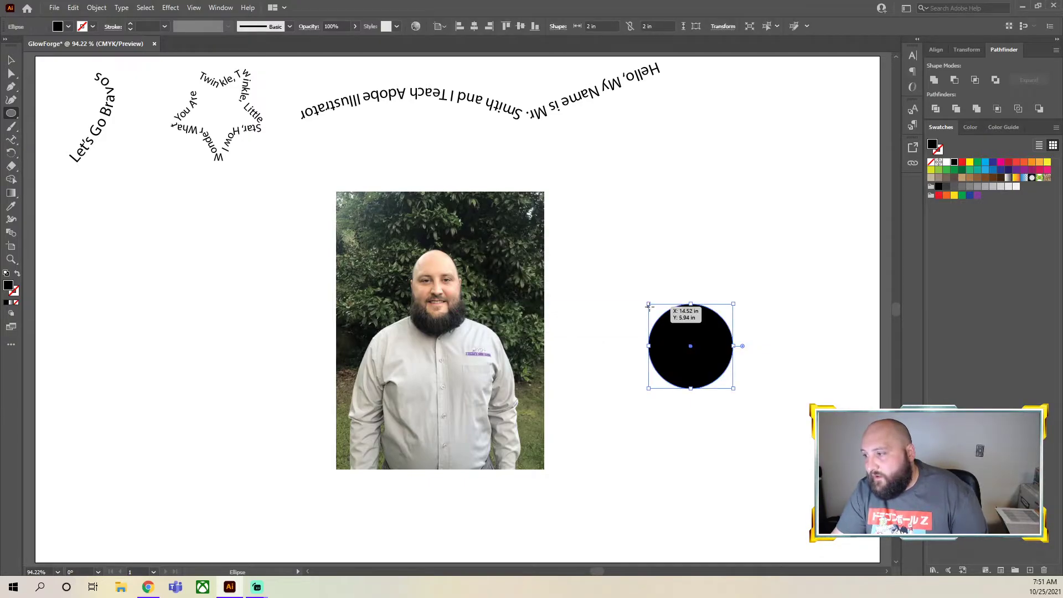
Enlarge the black circle to about 4.95 x 4.95 in, place it over the photo's head and shoulders, and keep it selected
left_click_drag(649, 304, 498, 187)
key("v")
left_click_drag(627, 272, 431, 304)
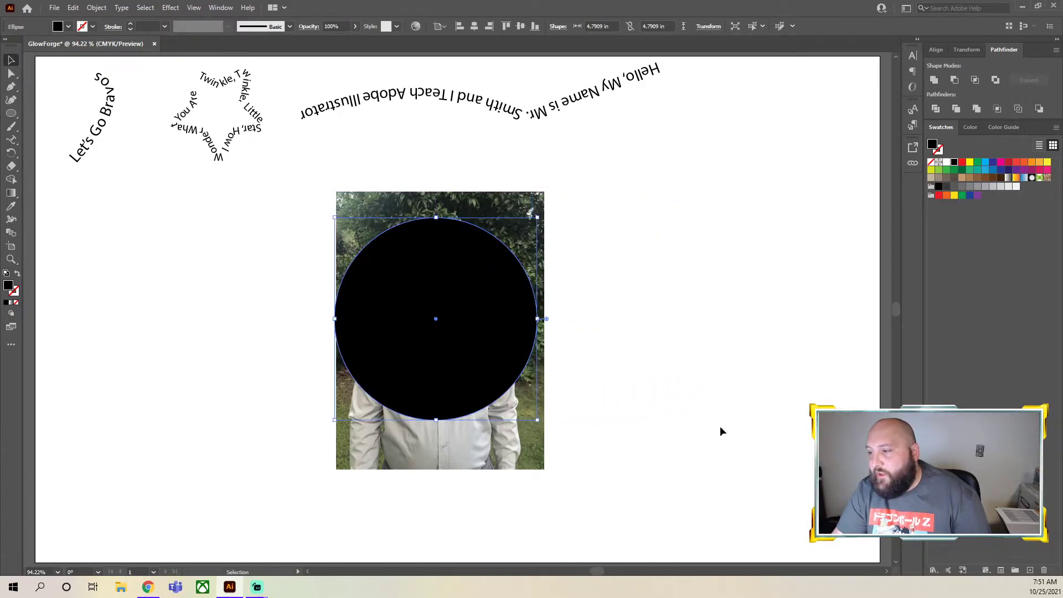
left_click_drag(537, 422, 548, 429)
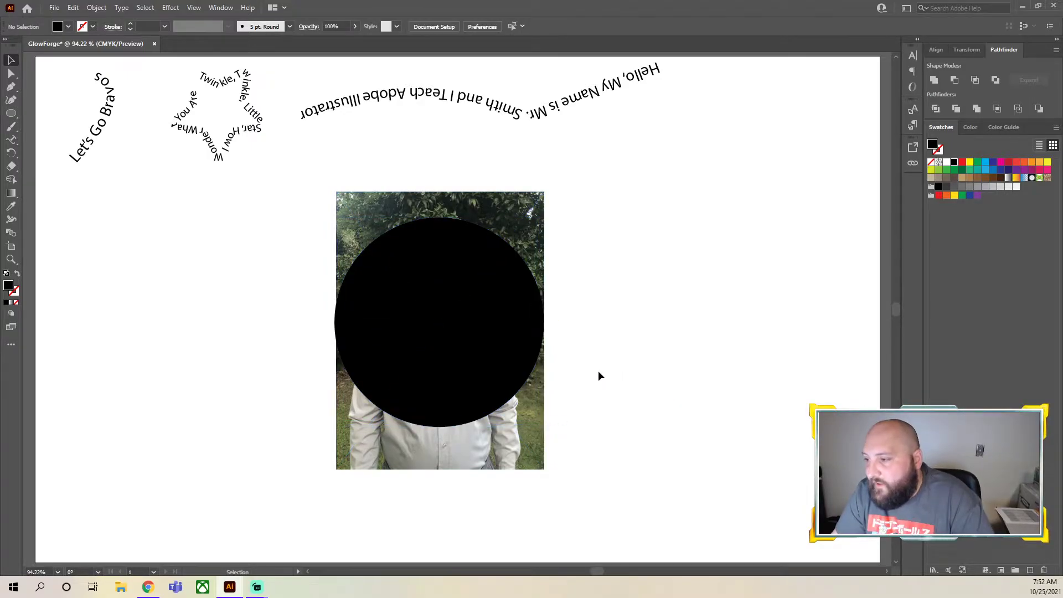
left_click(426, 375)
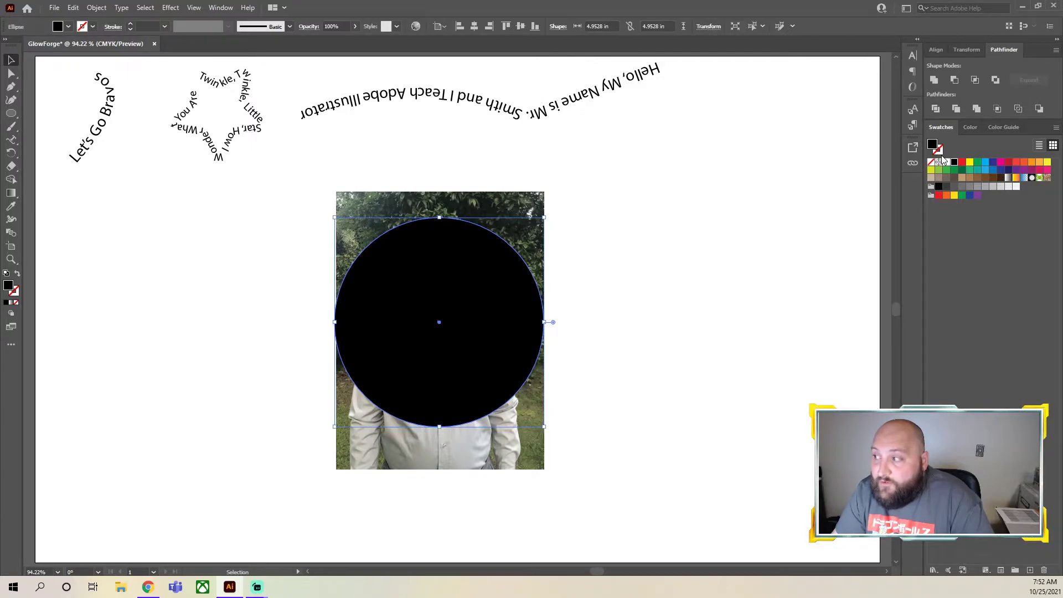
Set the circle over the photo to no fill with a black stroke, and leave it deselected
left_click(940, 151)
left_click(932, 143)
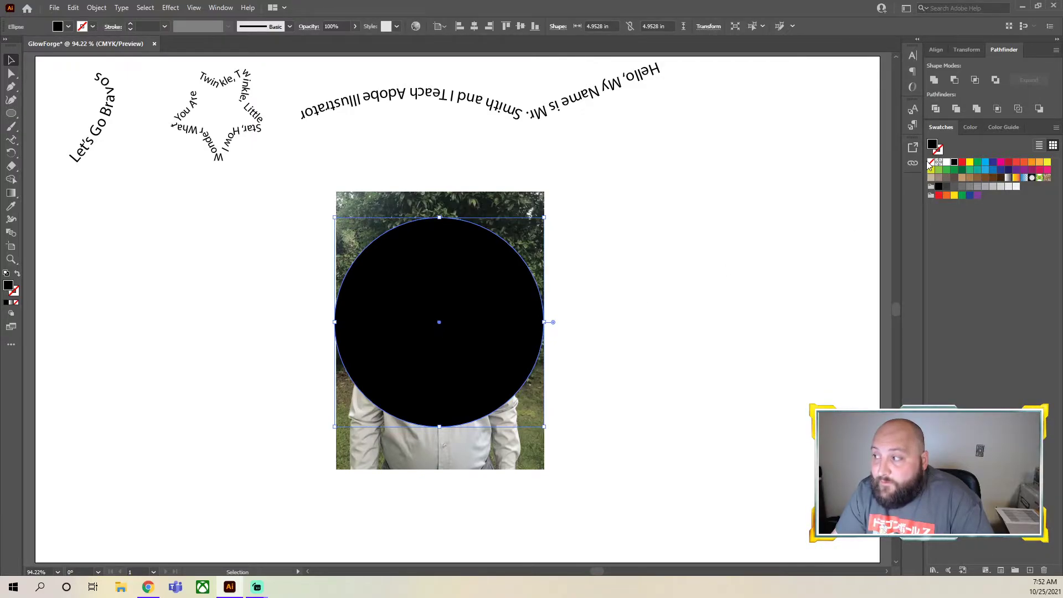
left_click(932, 163)
left_click(937, 149)
left_click(954, 162)
left_click(727, 333)
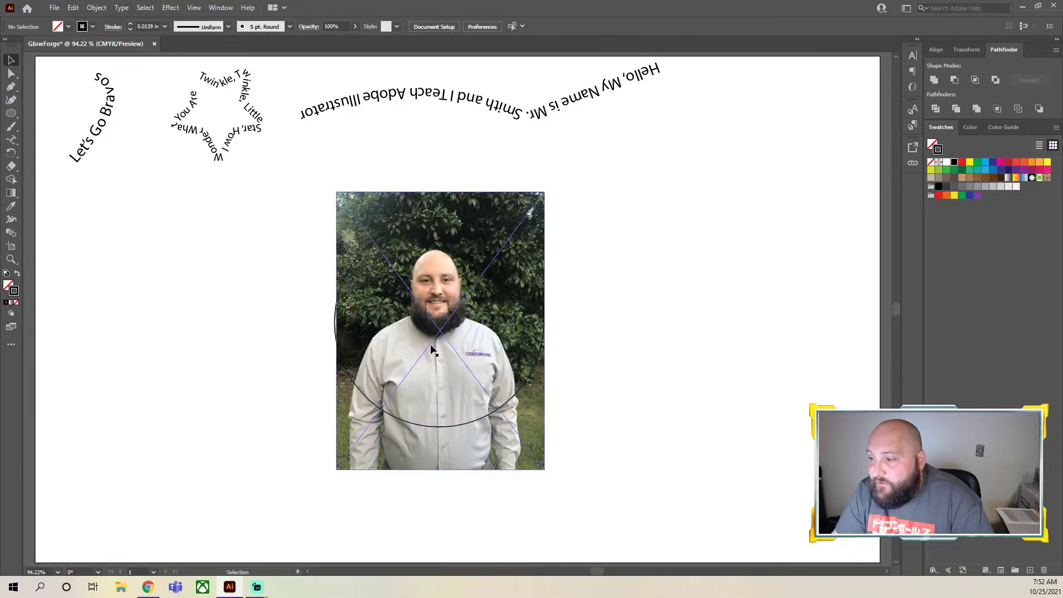
left_click(337, 327)
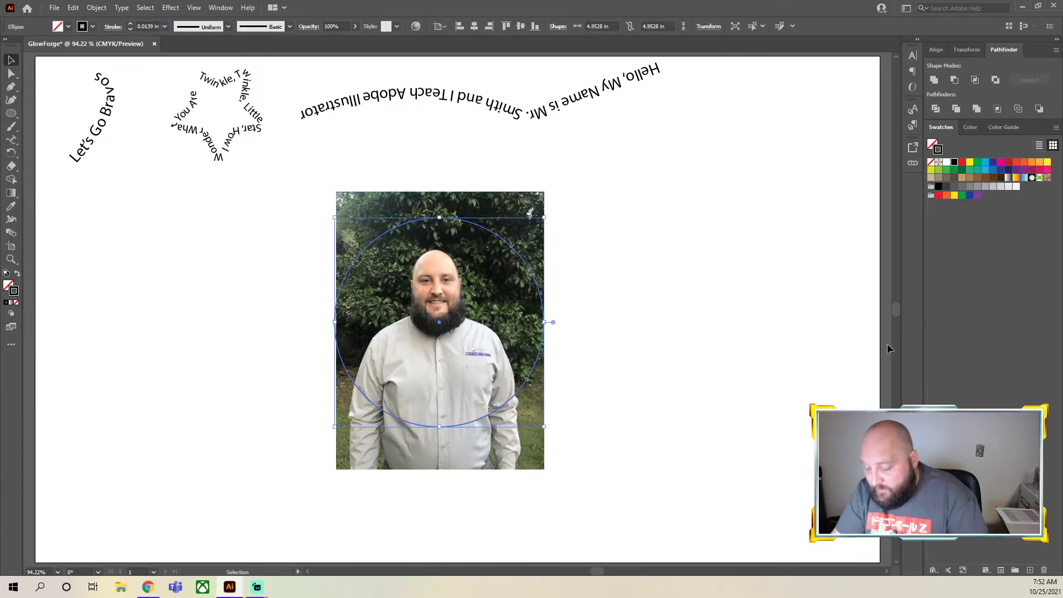
left_click(777, 362)
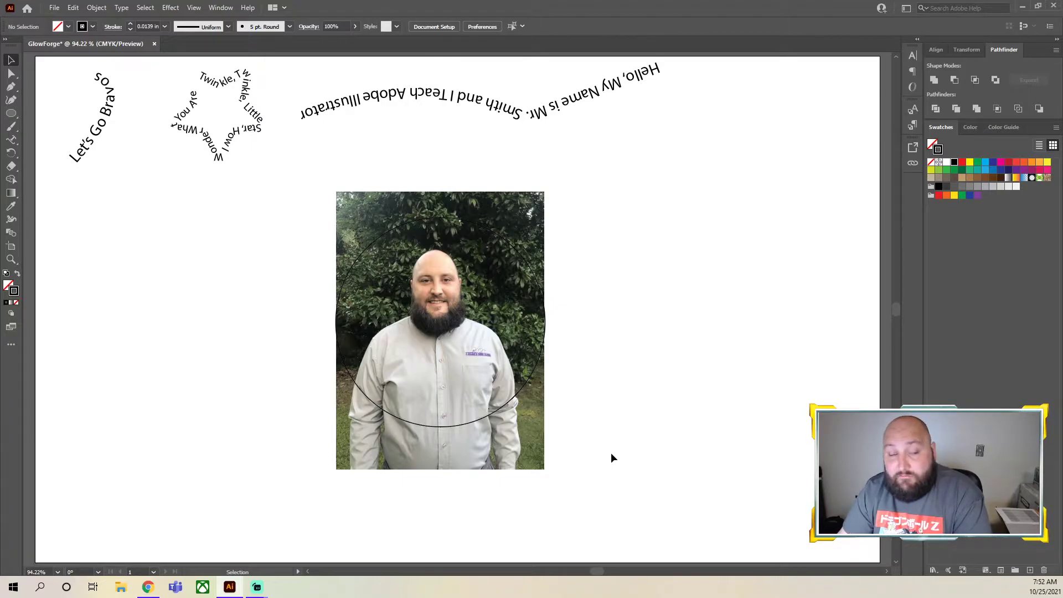
Try to intersect the photo and the outlined circle with the Pathfinder's Intersect shape mode
left_click_drag(601, 509, 223, 297)
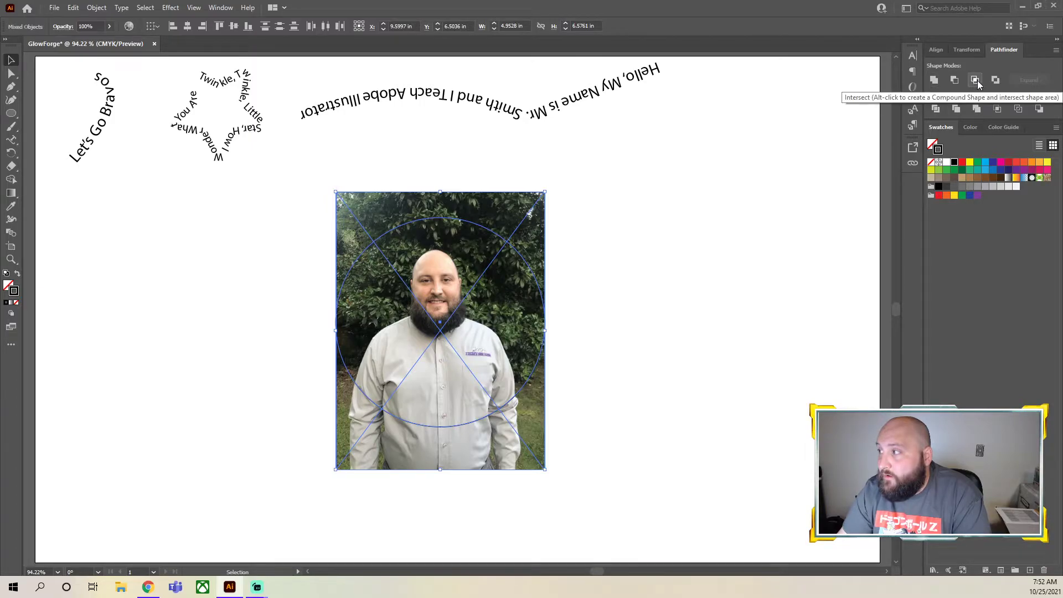
left_click(976, 79)
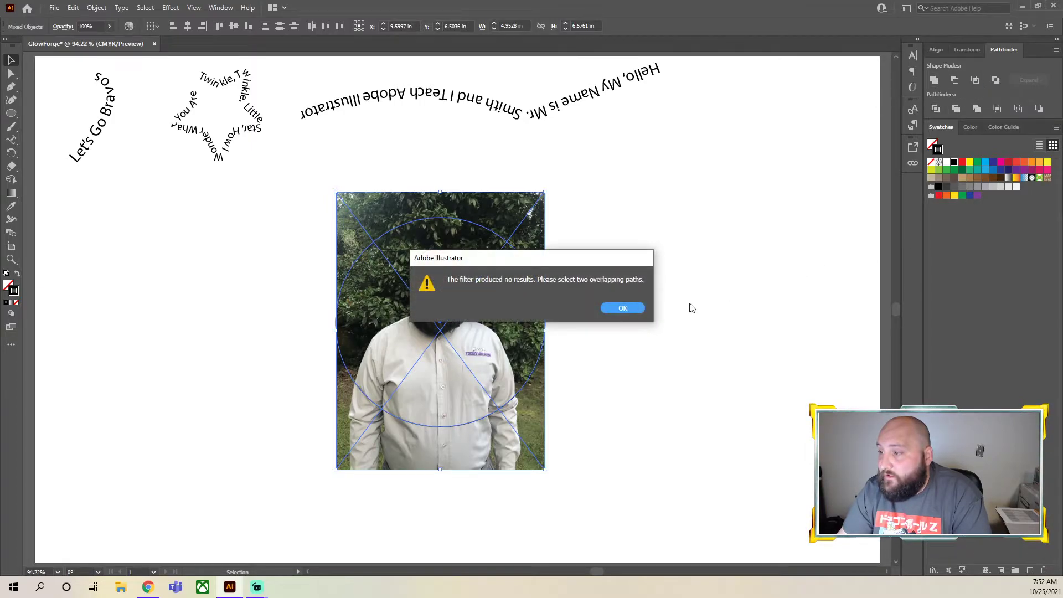
left_click(629, 307)
Apply Image Trace to the profile photo with the High Fidelity Photo preset and deselect it
left_click(477, 195)
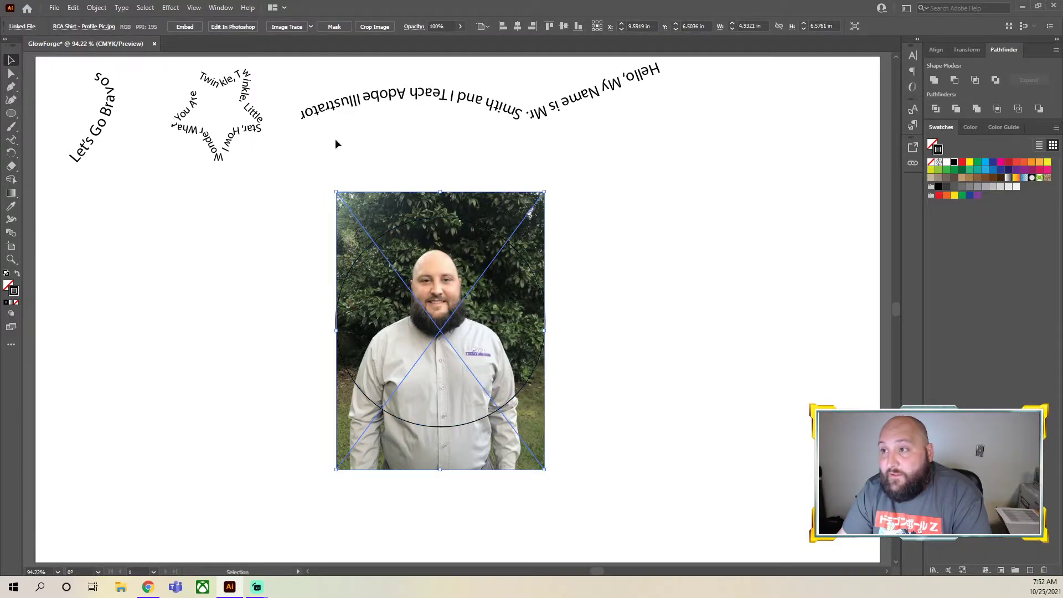
left_click(310, 27)
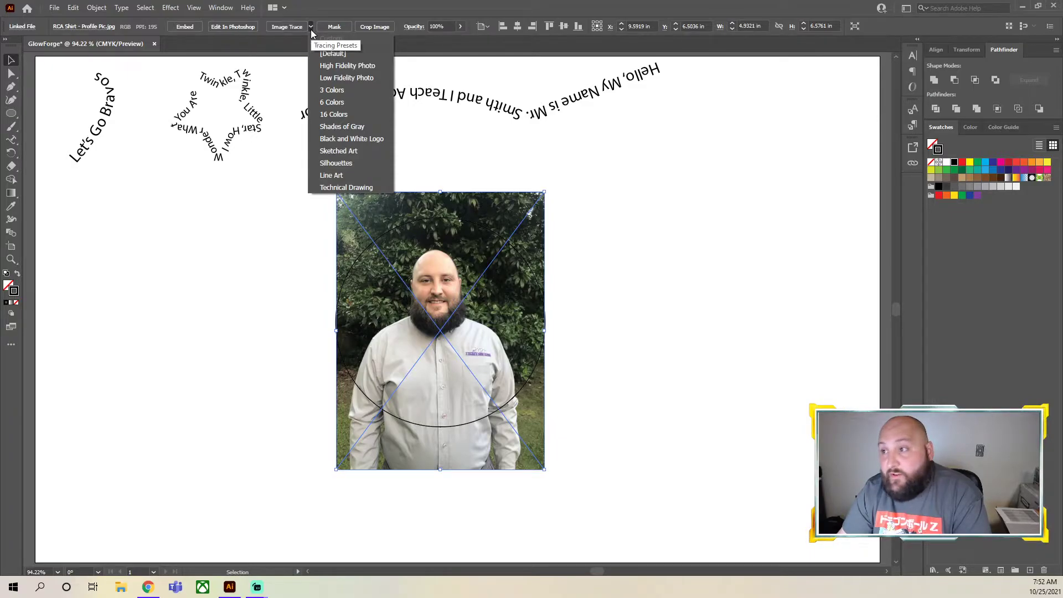
left_click(328, 66)
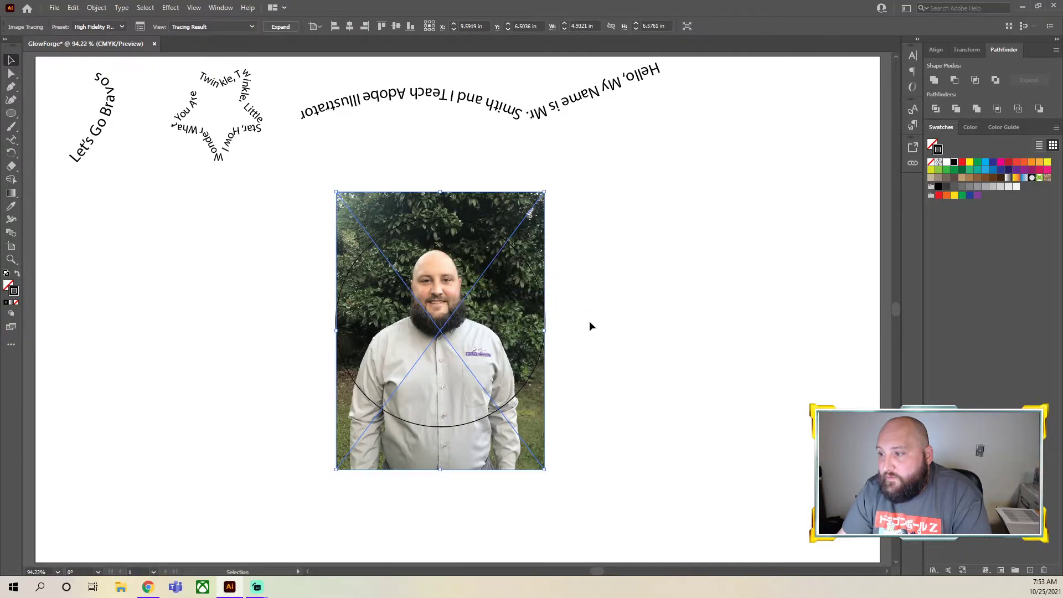
left_click(589, 320)
Try moving the traced photo diagonally up and away from the circle, and undo the change
left_click_drag(583, 314, 519, 284)
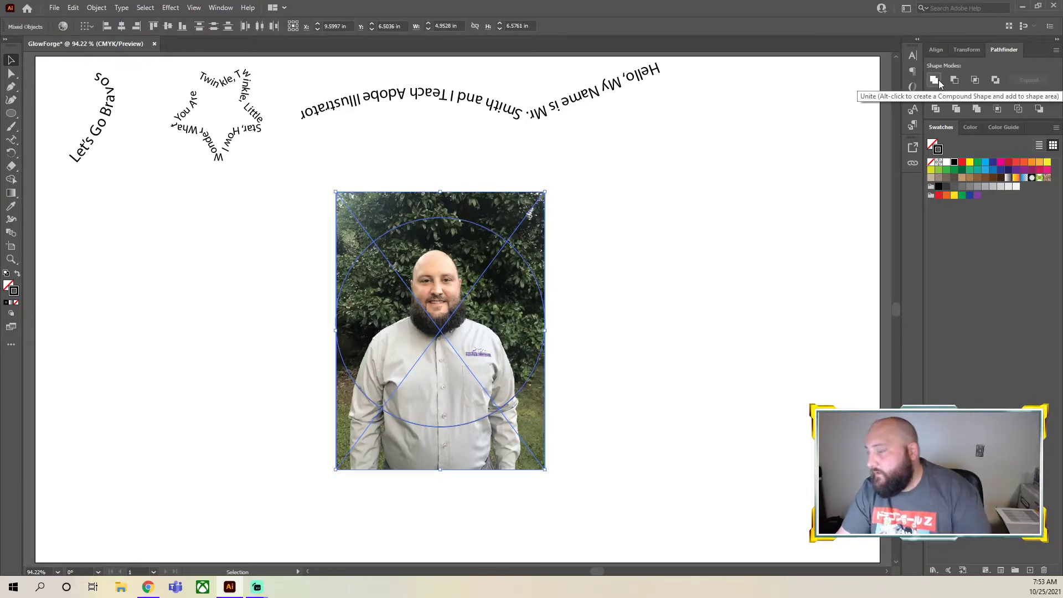
left_click(699, 224)
left_click(601, 382)
left_click_drag(542, 460, 480, 376)
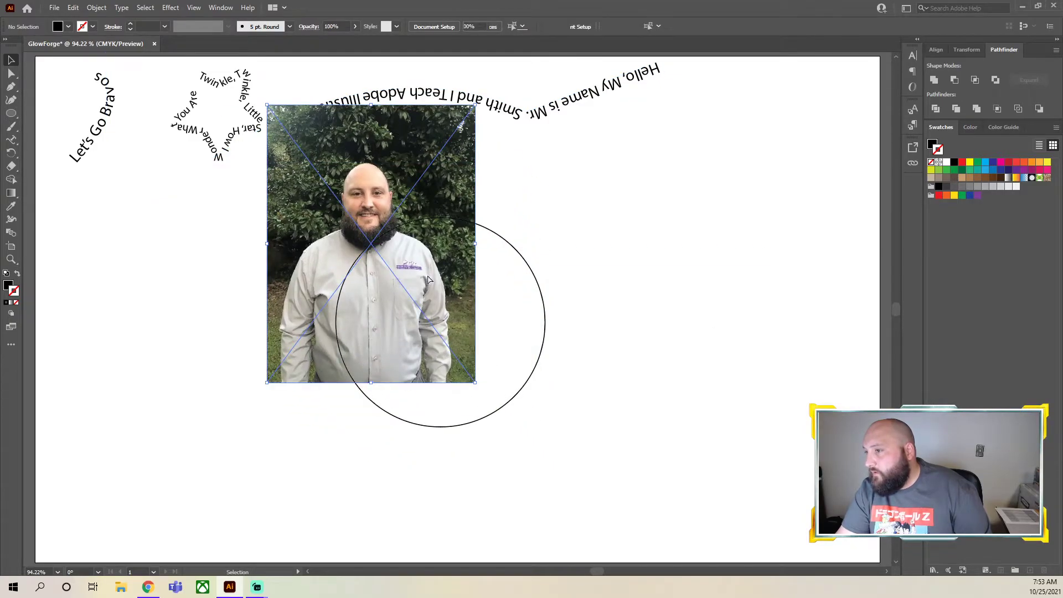
key("ctrl+z")
key("ctrl+z")
left_click(848, 309)
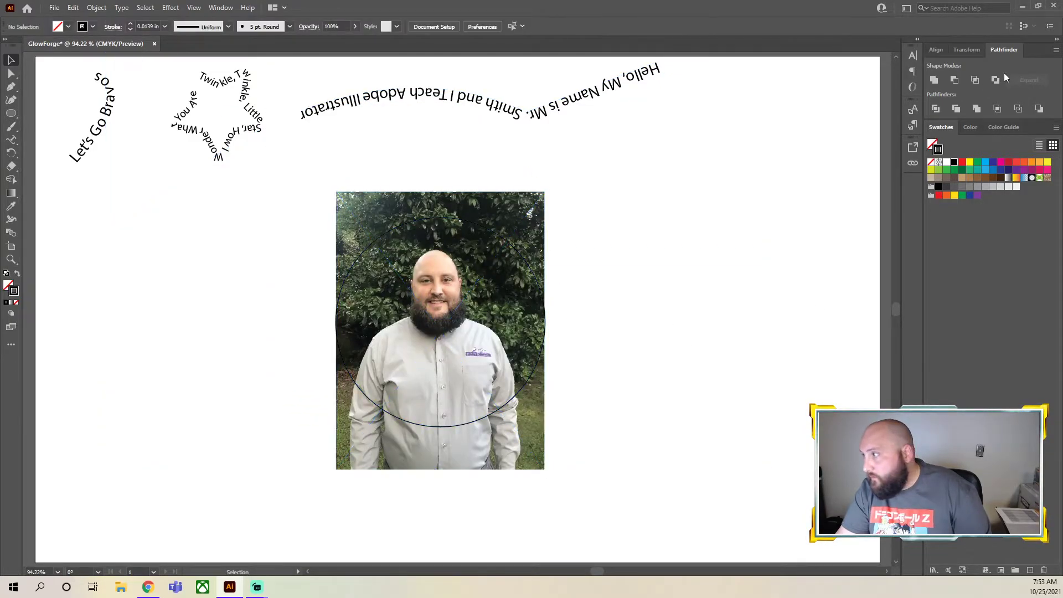
Try the Pathfinder's Trim on the traced photo and circle, and undo back to the untraced photo
left_click_drag(605, 473, 471, 351)
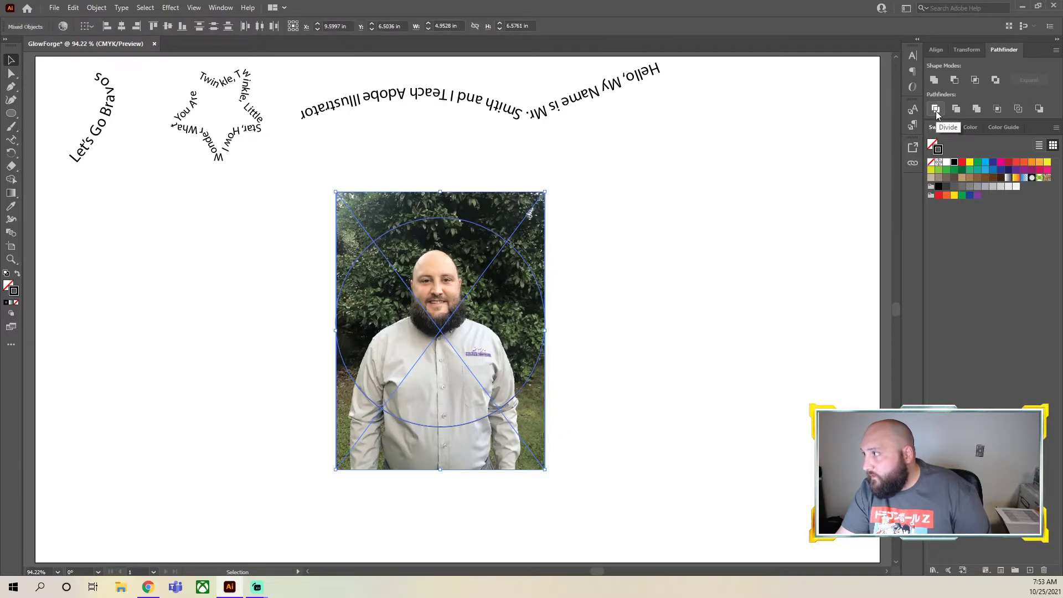
left_click(956, 109)
key("Return")
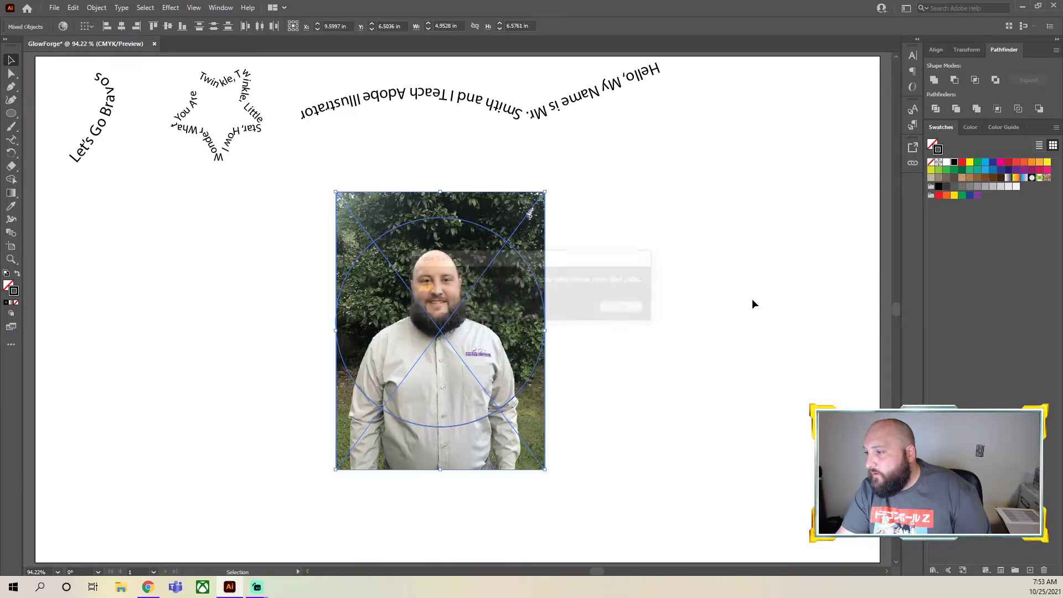
key("ctrl+z")
key("ctrl+z")
Try the Pathfinder's Crop on the photo and circle, and undo the last change
left_click(717, 322)
left_click_drag(718, 322, 453, 333)
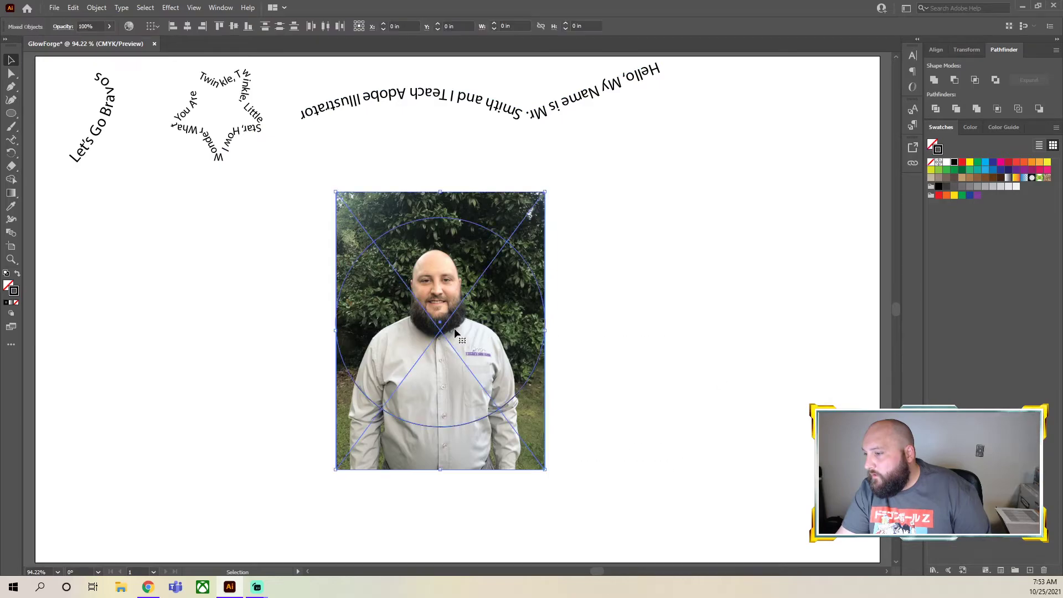
left_click(997, 111)
left_click(605, 222)
left_click_drag(538, 237, 632, 251)
key("ctrl+z")
Try to divide the photo and the circle by selecting both and applying the Pathfinder's Divide
left_click(675, 339)
left_click_drag(676, 339, 520, 387)
left_click(717, 359)
left_click(508, 272)
left_click(624, 489)
left_click_drag(630, 523, 238, 189)
left_click_drag(629, 458, 460, 340)
left_click(935, 110)
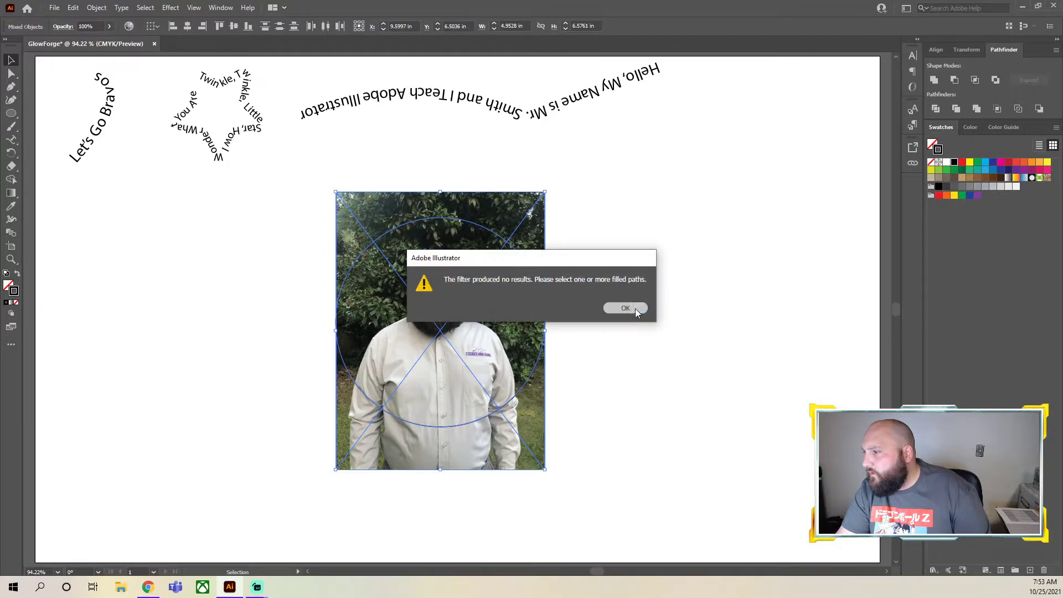
left_click(625, 307)
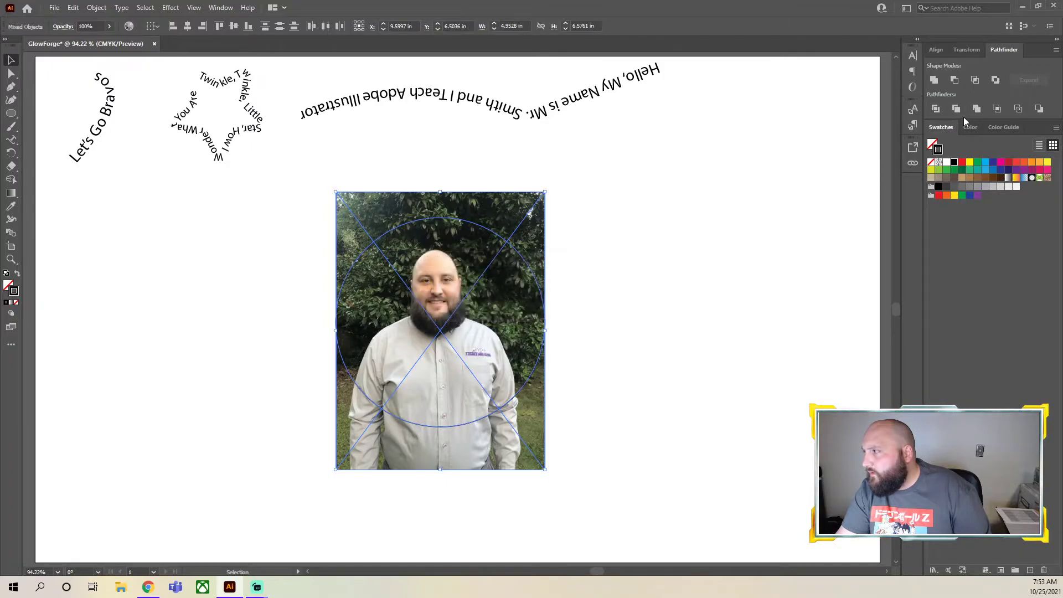
Try the Pathfinder's Outline on the photo and circle, and undo it
left_click(1019, 108)
left_click(689, 357)
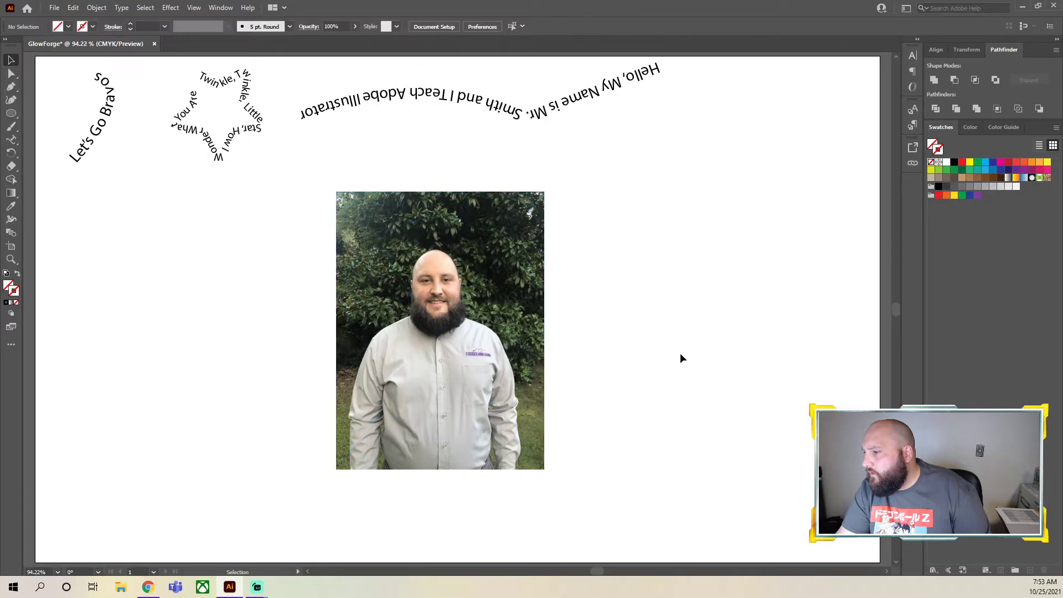
key("ctrl+z")
left_click(680, 380)
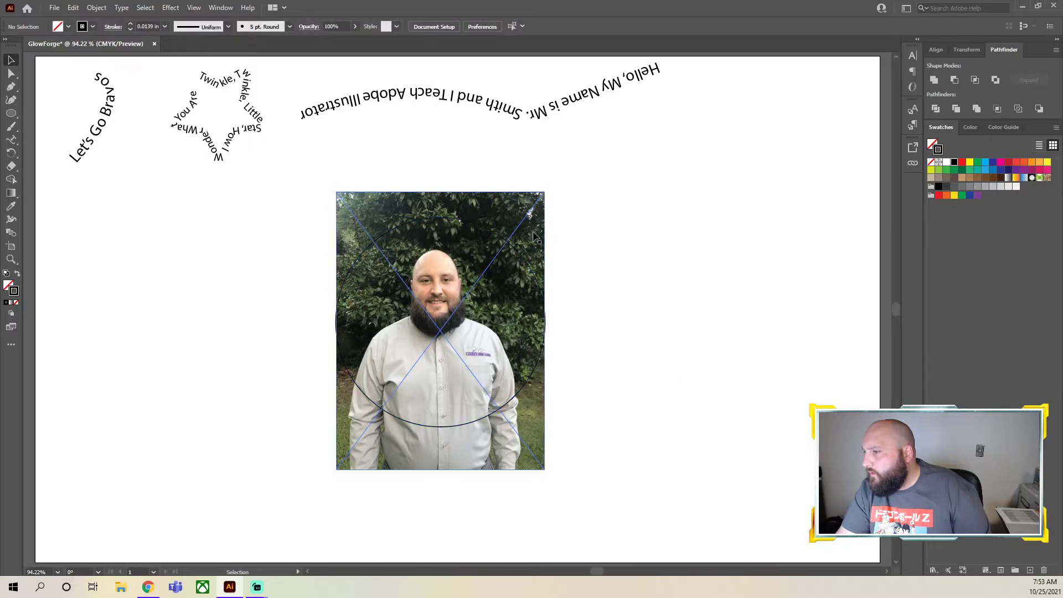
right_click(523, 211)
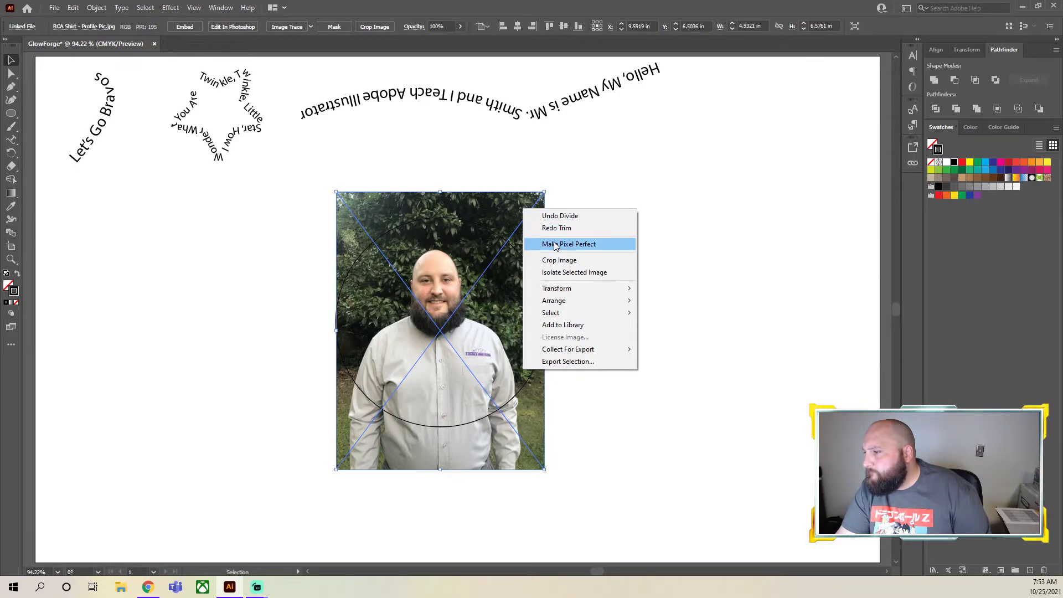
left_click(688, 411)
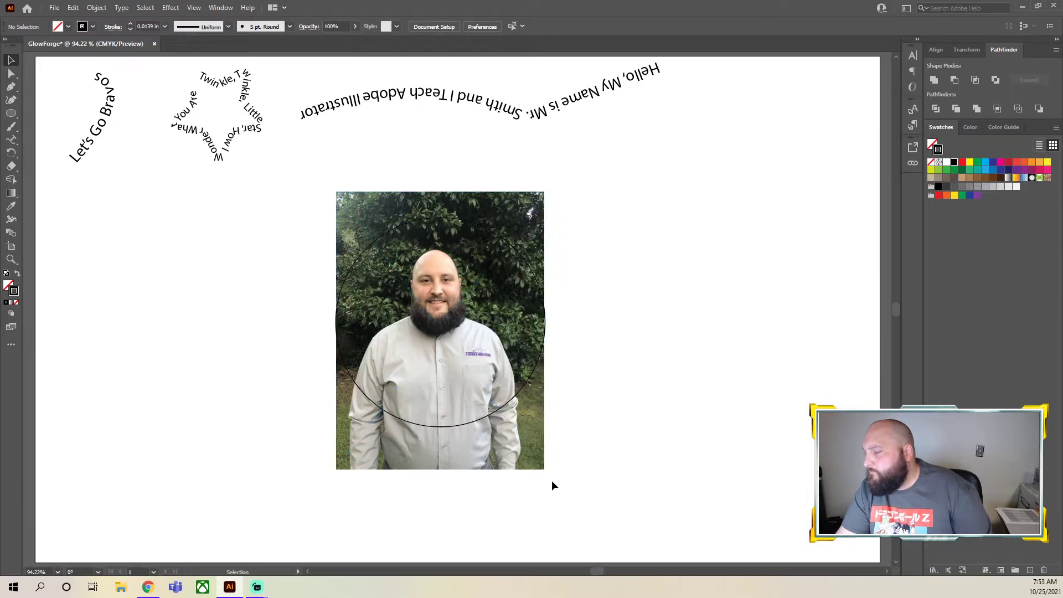
left_click(521, 459)
left_click(584, 505)
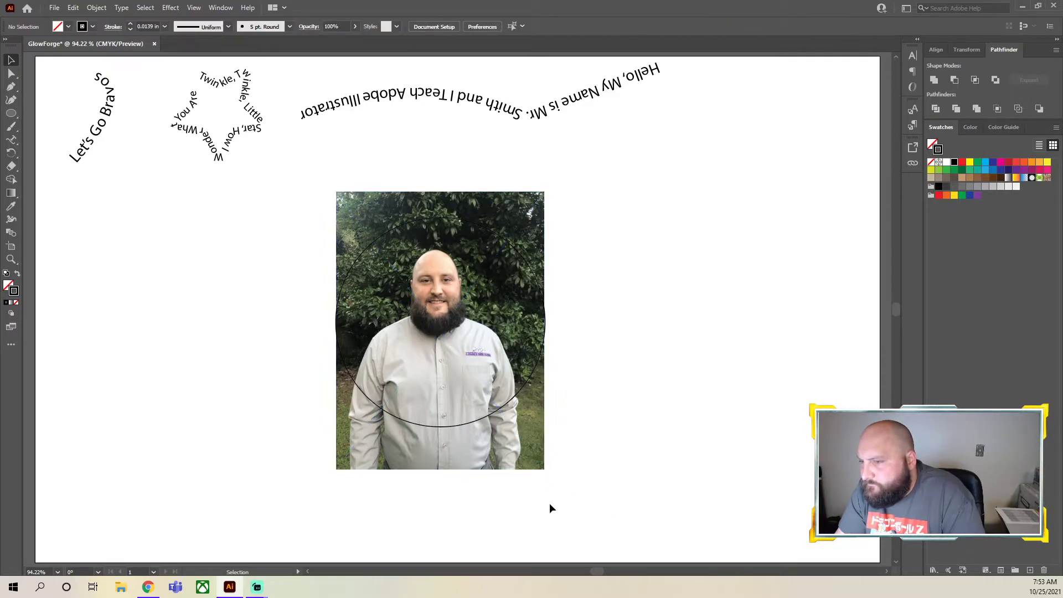
Try erasing along the circle's lower edge over the shirt with the Eraser tool, and undo the stroke
left_click(11, 165)
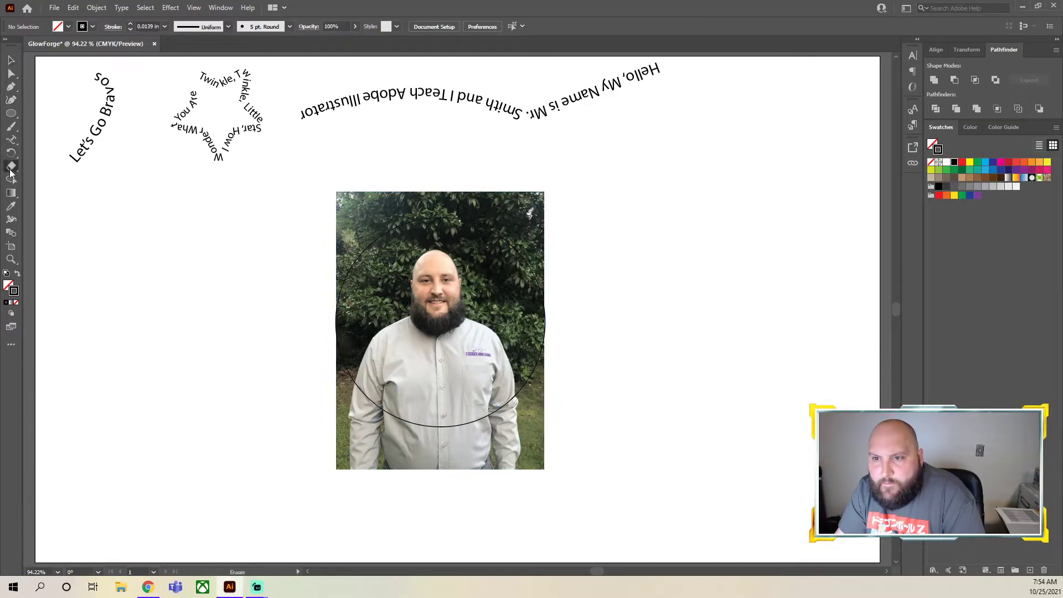
right_click(308, 420)
left_click(365, 455)
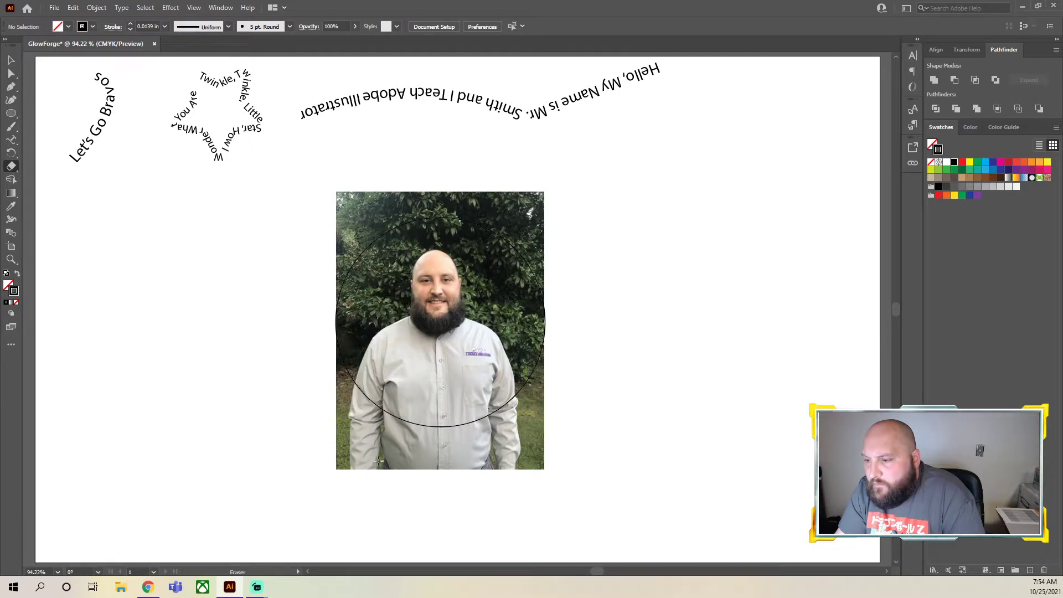
left_click_drag(381, 414, 415, 408)
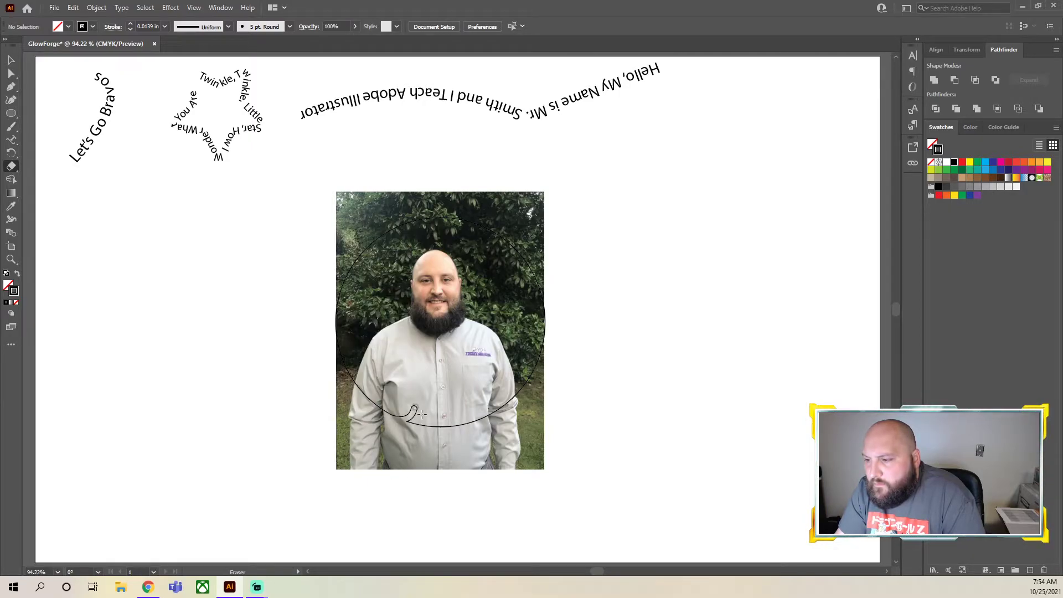
key("ctrl+z")
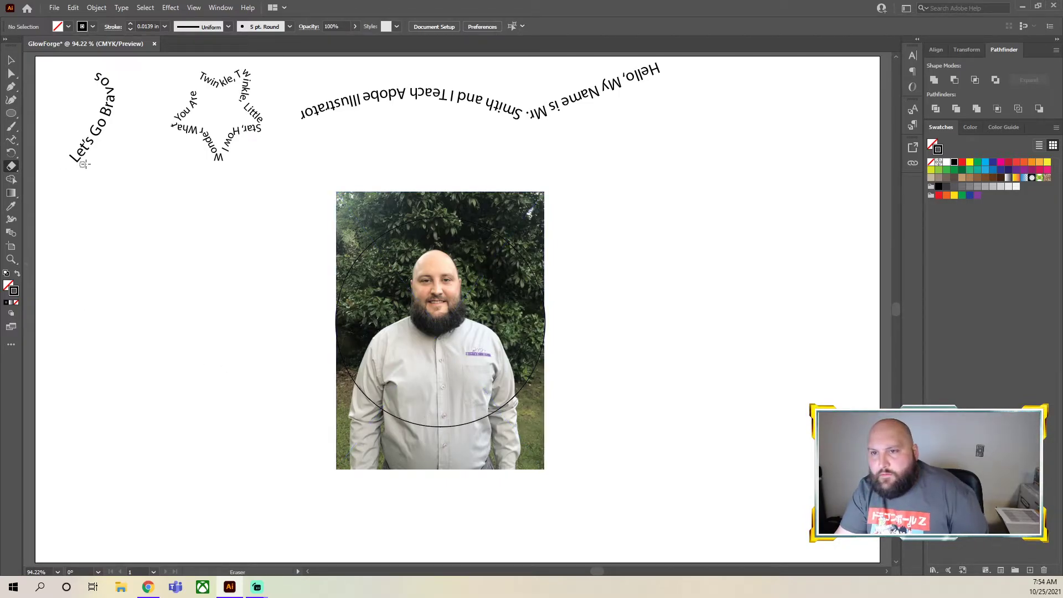
Try tracing the profile photo with the Default Image Trace preset, and undo the trace
left_click(11, 59)
left_click(470, 272)
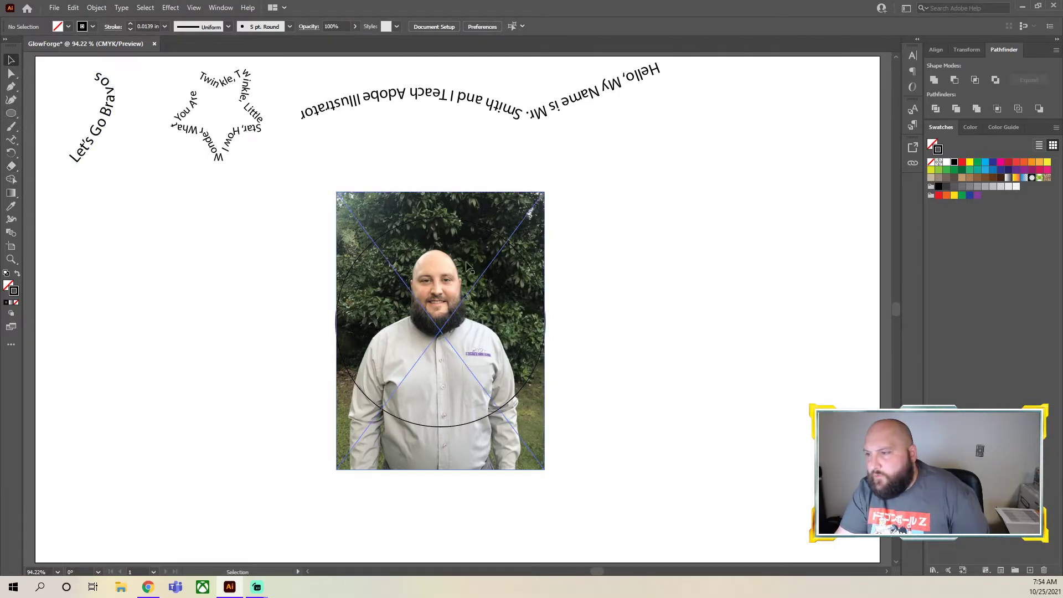
left_click(387, 197)
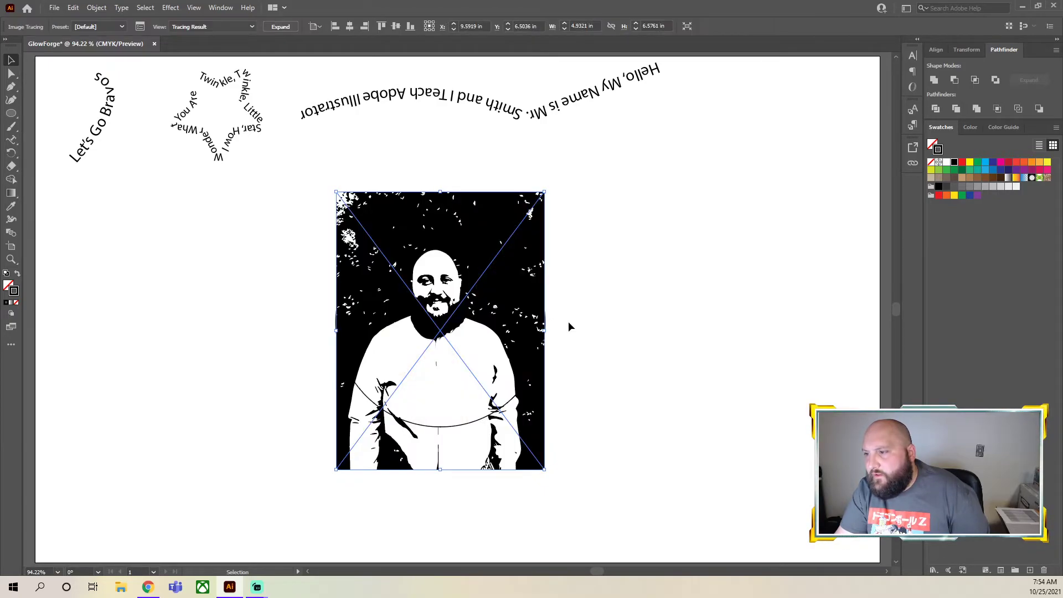
key("ctrl+z")
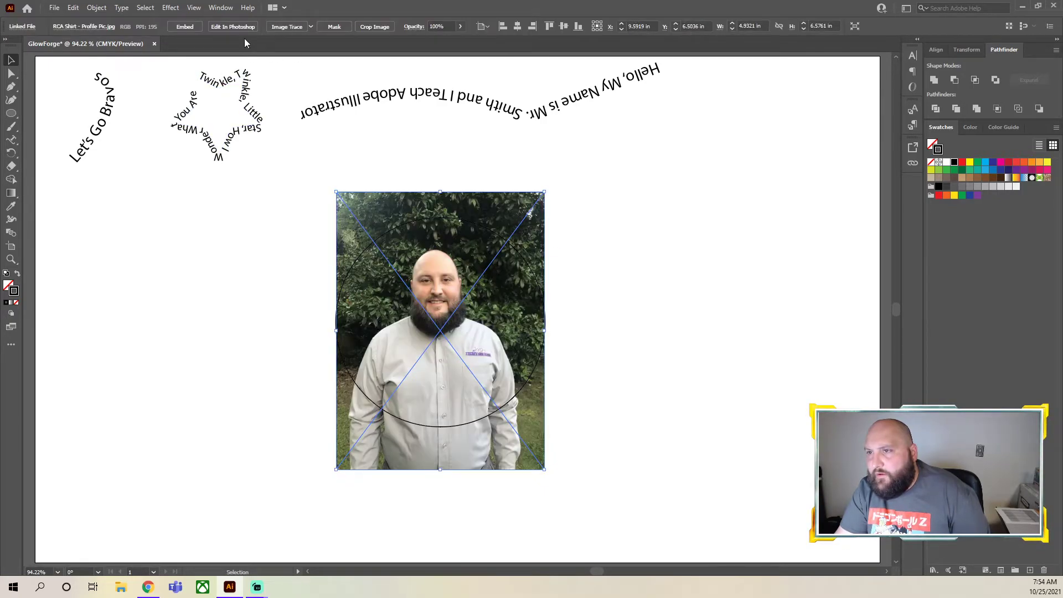
Trace the profile photo with the High Fidelity Photo preset of Image Trace
left_click(311, 27)
left_click(388, 252)
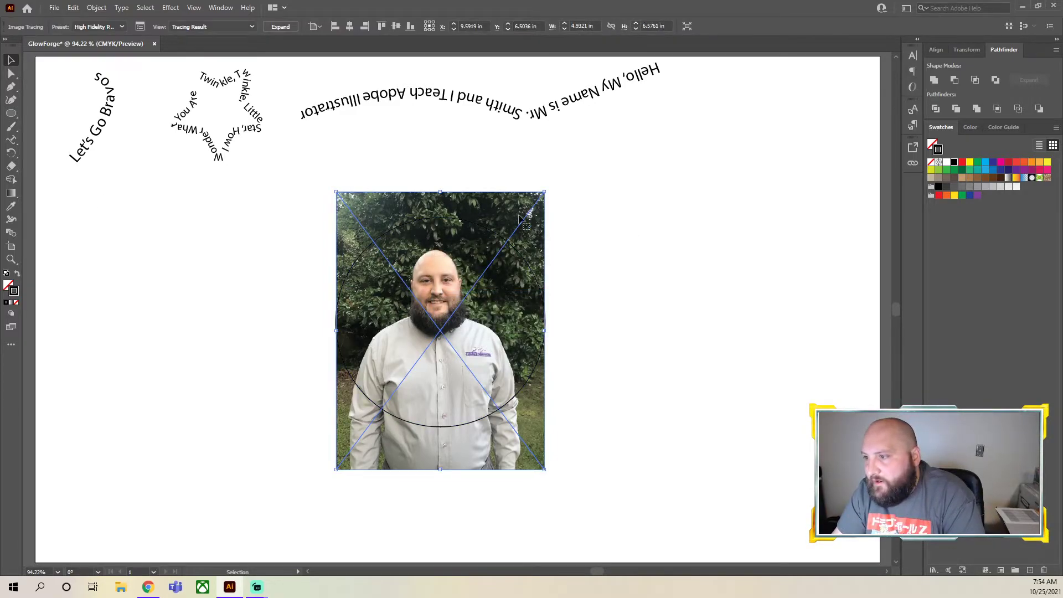
mouse_move(611, 484)
left_mouse_down()
mouse_move(557, 421)
mouse_move(444, 352)
left_mouse_up()
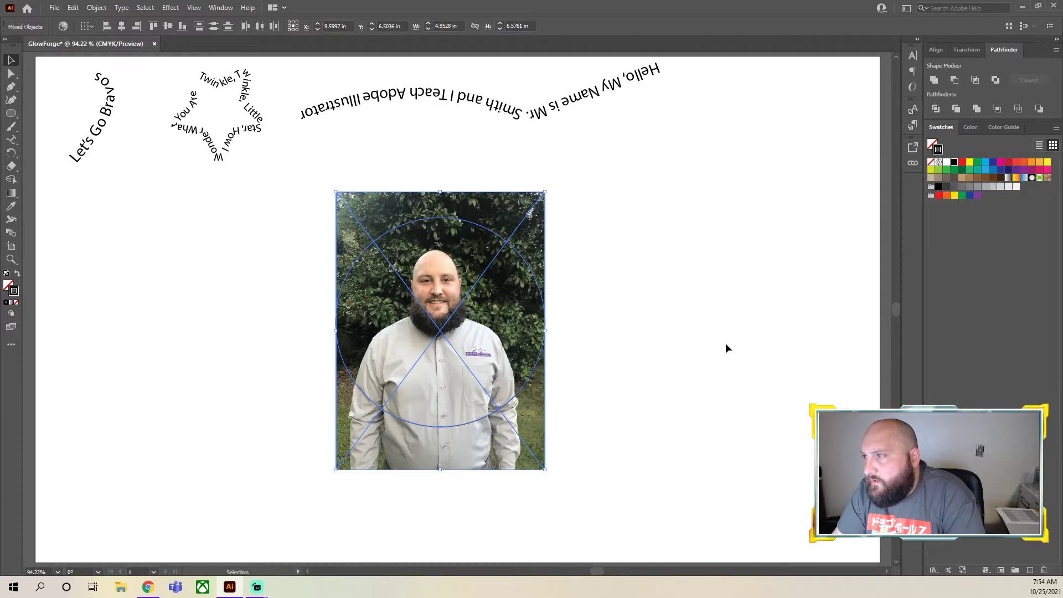
left_click(370, 164)
Expand the traced photo into vector paths, ungroup them and clear the selection
left_click(511, 206)
right_click(511, 206)
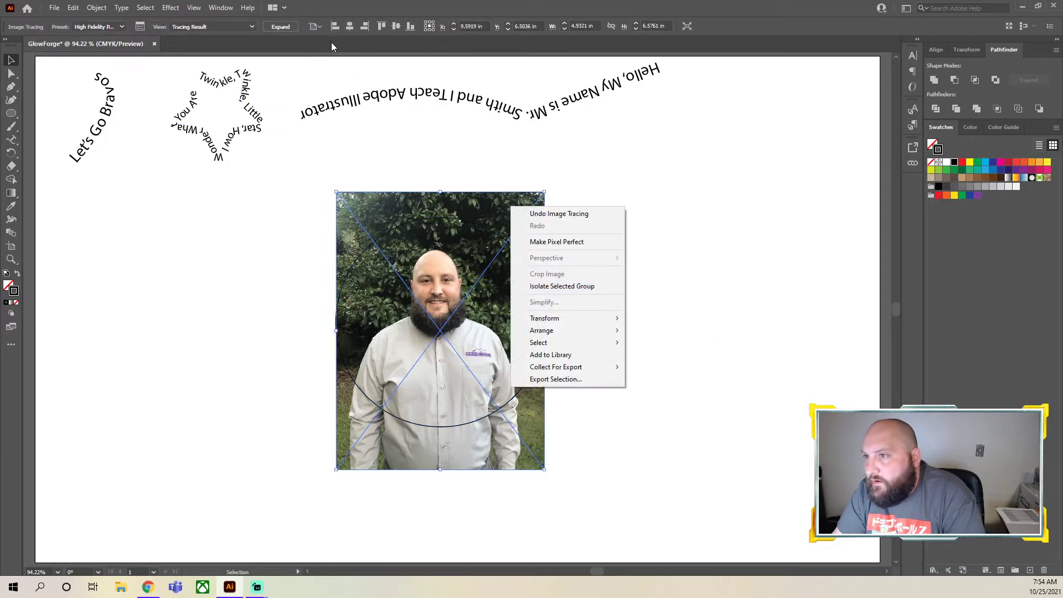
left_click(288, 28)
right_click(493, 215)
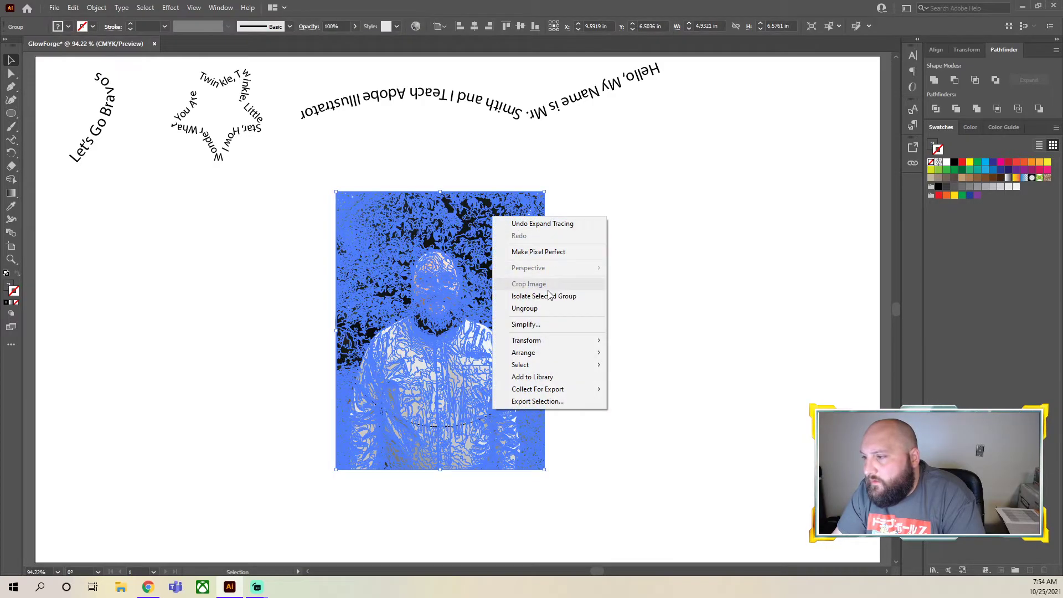
left_click(540, 309)
key("Delete")
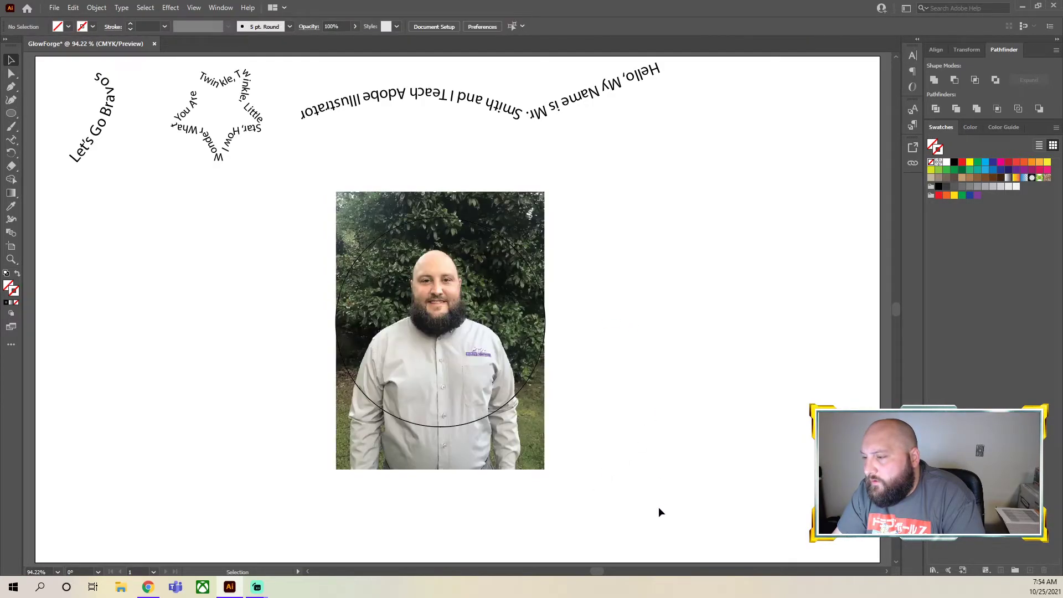
Try to select the traced photo and the circle together without picking up the text paths
mouse_move(637, 513)
left_mouse_down()
mouse_move(215, 188)
mouse_move(214, 176)
left_mouse_up()
left_click(819, 268)
left_click_drag(699, 475, 480, 366)
left_click(555, 372)
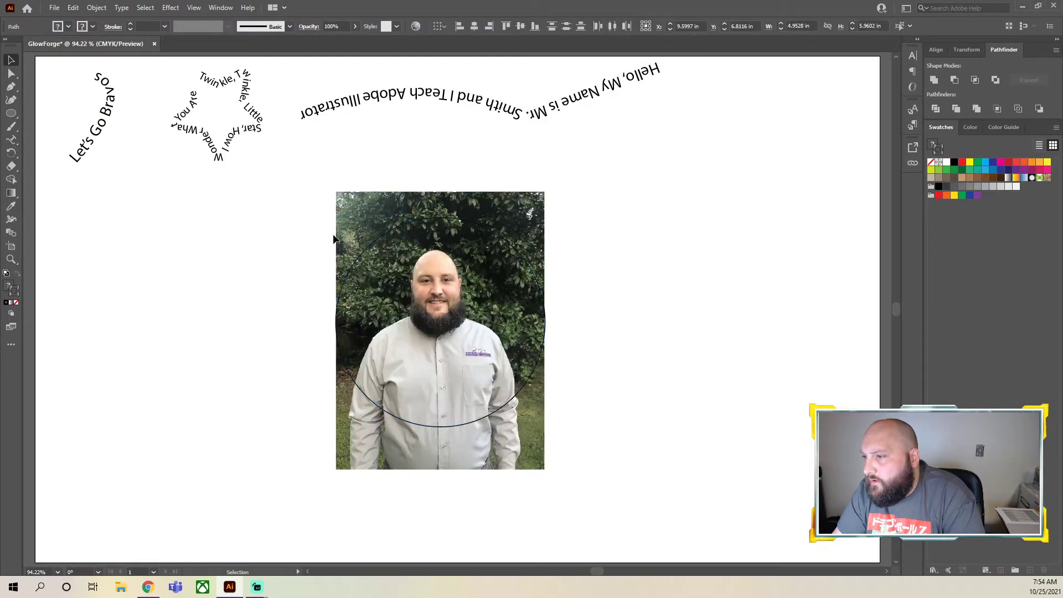
mouse_move(320, 193)
left_mouse_down()
mouse_move(631, 477)
mouse_move(636, 506)
left_mouse_up()
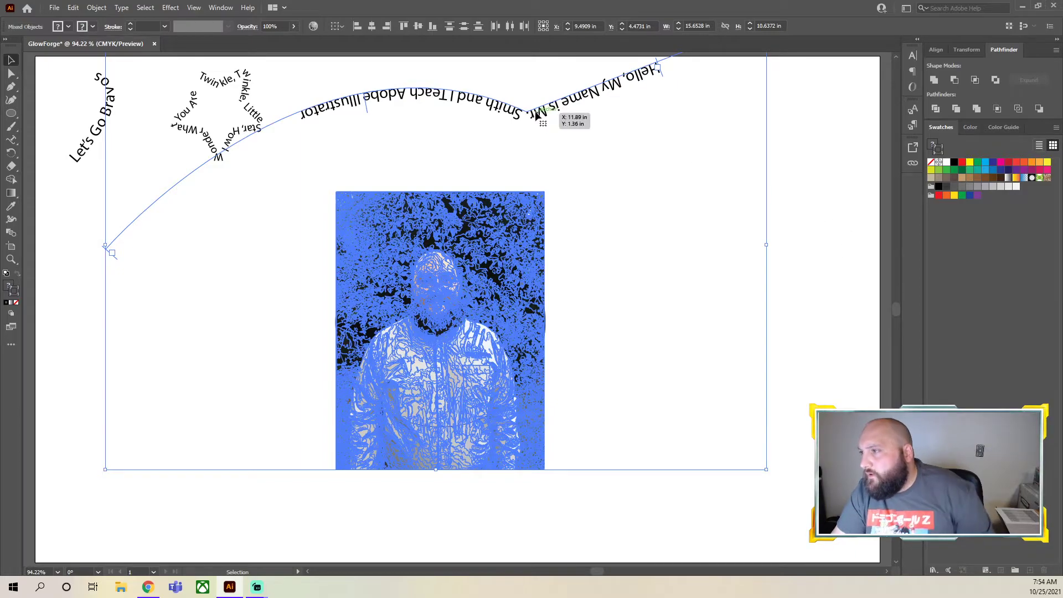
key("ctrl+z")
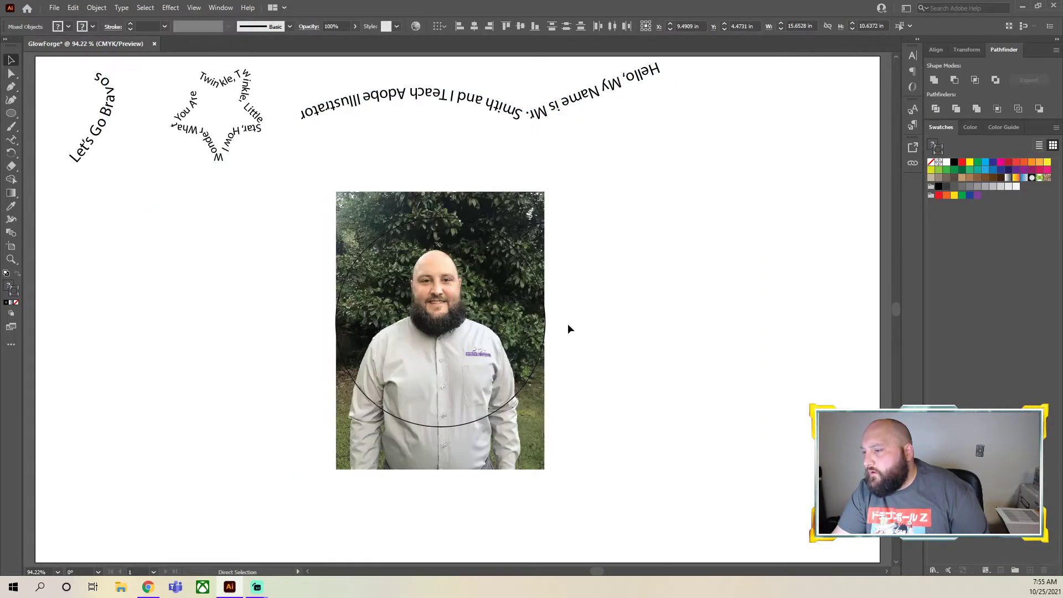
left_click_drag(546, 475, 313, 232)
left_click(669, 242)
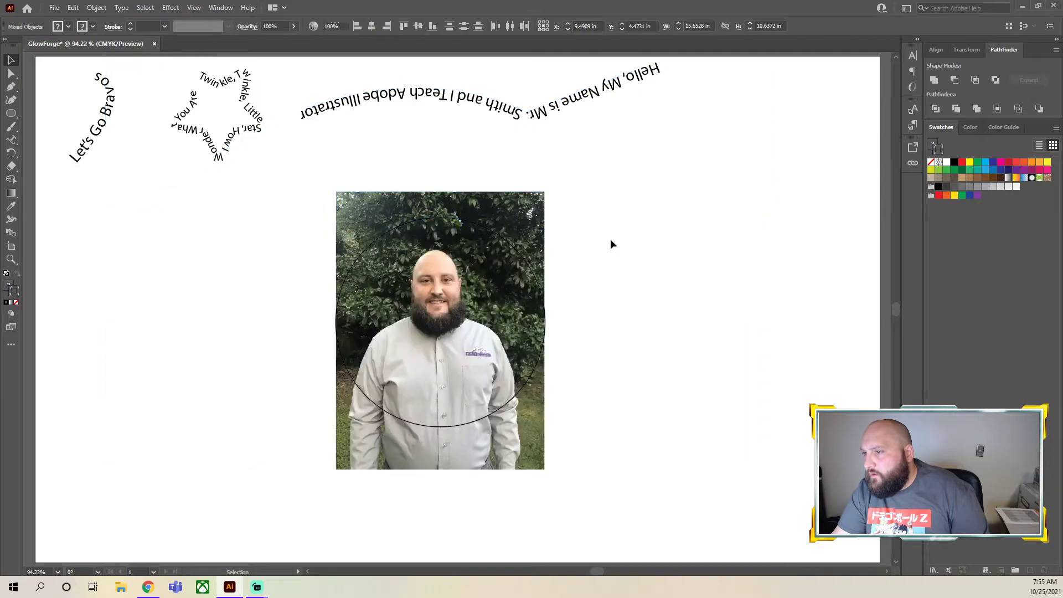
Delete the wavy introduction text above the photo and the star-shaped "Twinkle, Twinkle" text
left_click(339, 111)
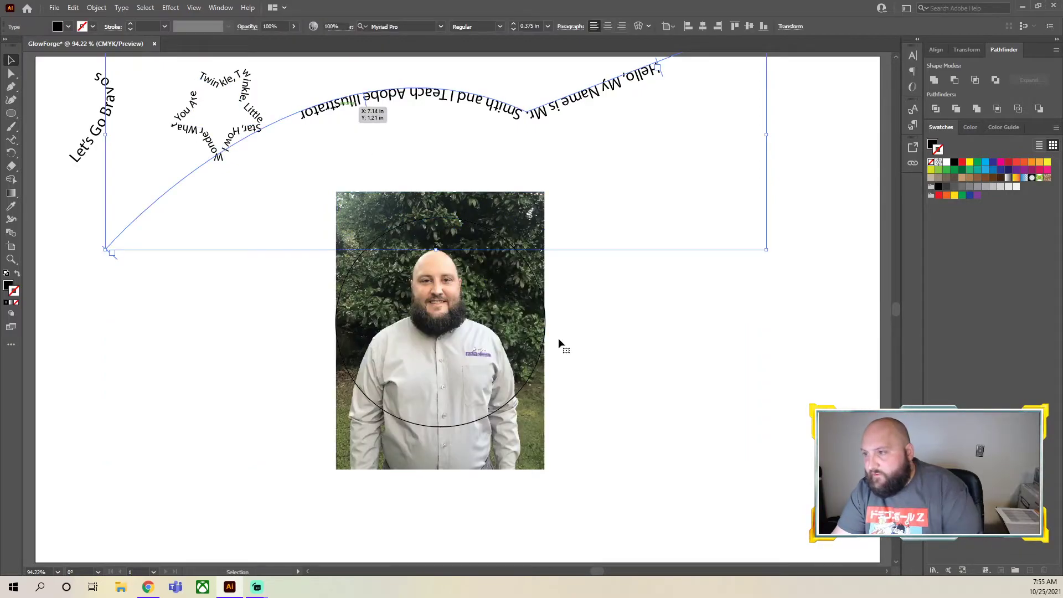
key("Delete")
mouse_move(632, 526)
left_mouse_down()
mouse_move(239, 176)
mouse_move(264, 171)
left_mouse_up()
left_click(565, 397)
left_click(235, 142)
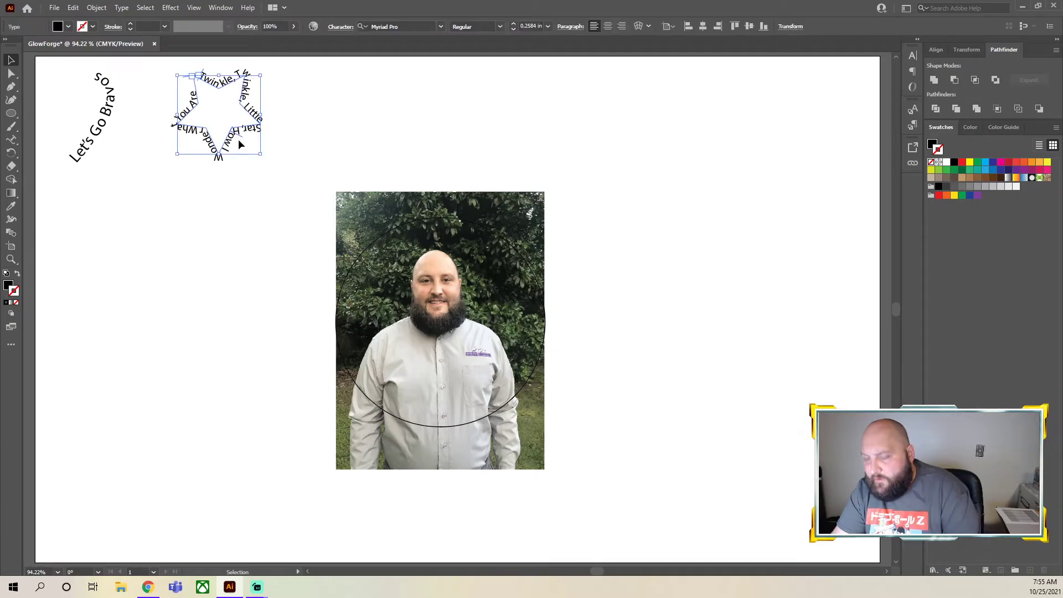
key("Delete")
Try the Minus Front shape mode on the traced photo and circle, and undo it along with the text deletions
left_click_drag(279, 151, 596, 522)
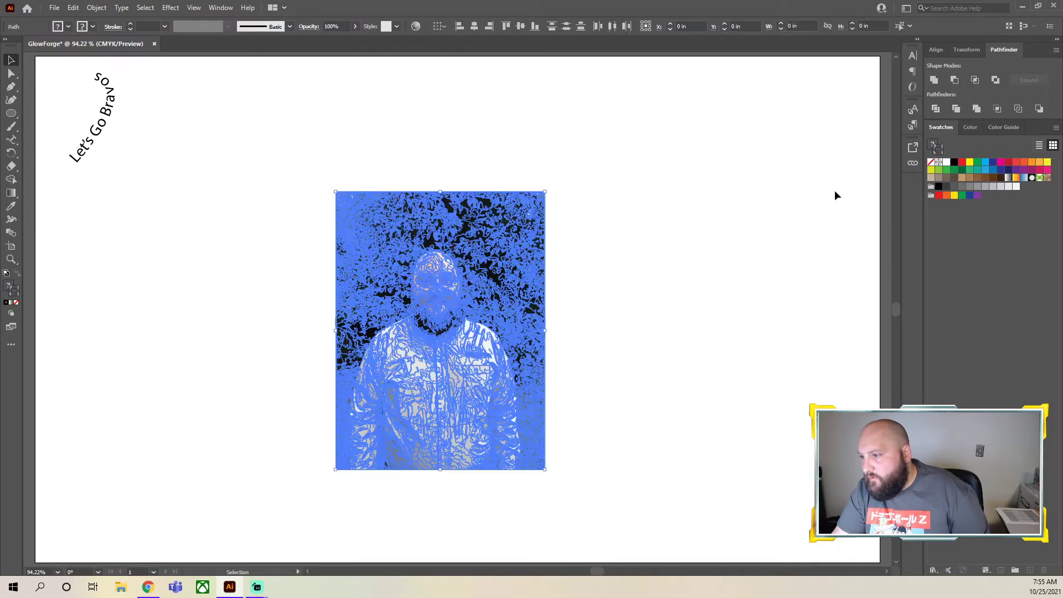
left_click(945, 81)
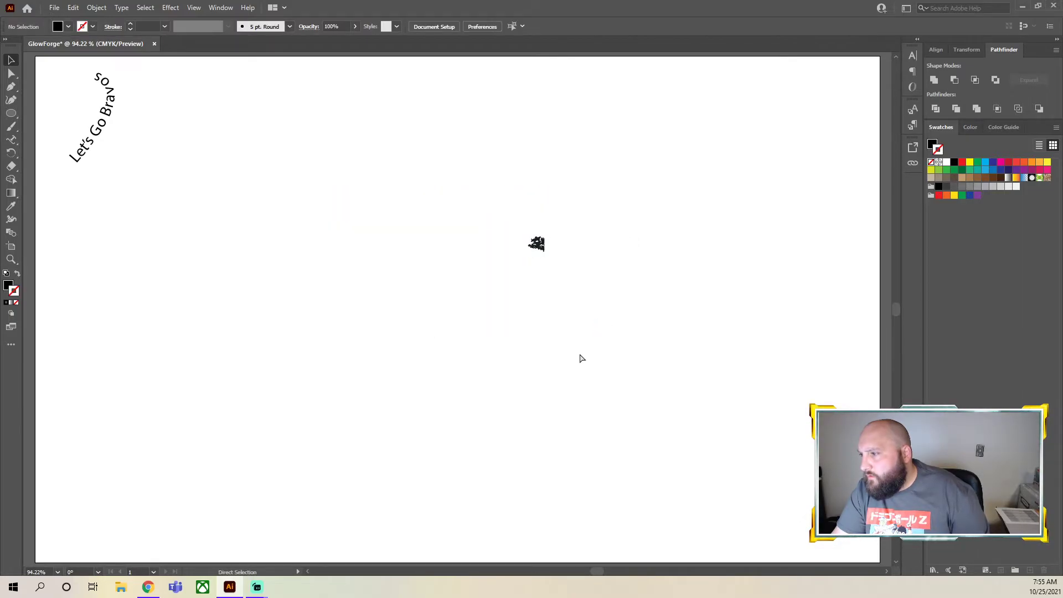
key("ctrl+z")
left_click(629, 328)
key("ctrl+z")
key("ctrl+z")
key("ctrl+z")
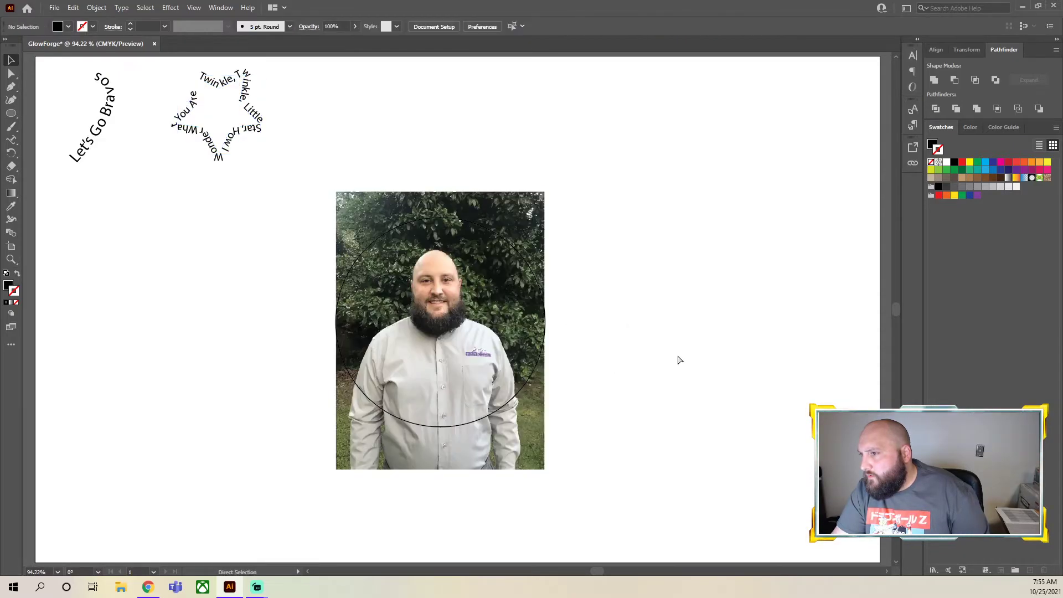
Try splitting the traced photo along the circle with Pathfinder's Divide, and stop the operation while it is processing
left_click(503, 385)
left_click(670, 418)
left_click(481, 417)
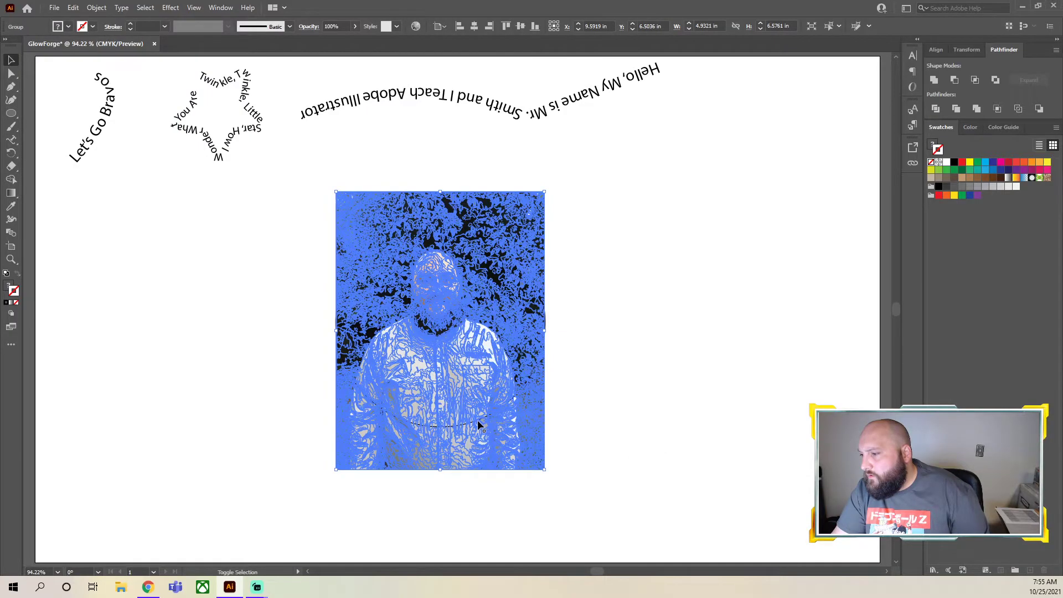
key("ctrl+2")
left_click(532, 450)
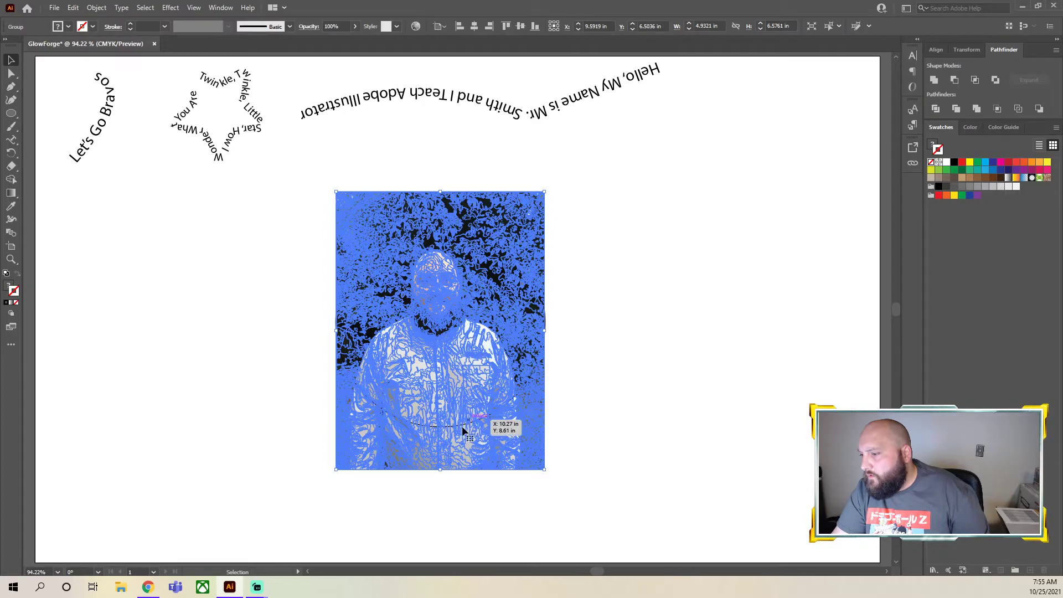
key("Delete")
left_click(455, 220)
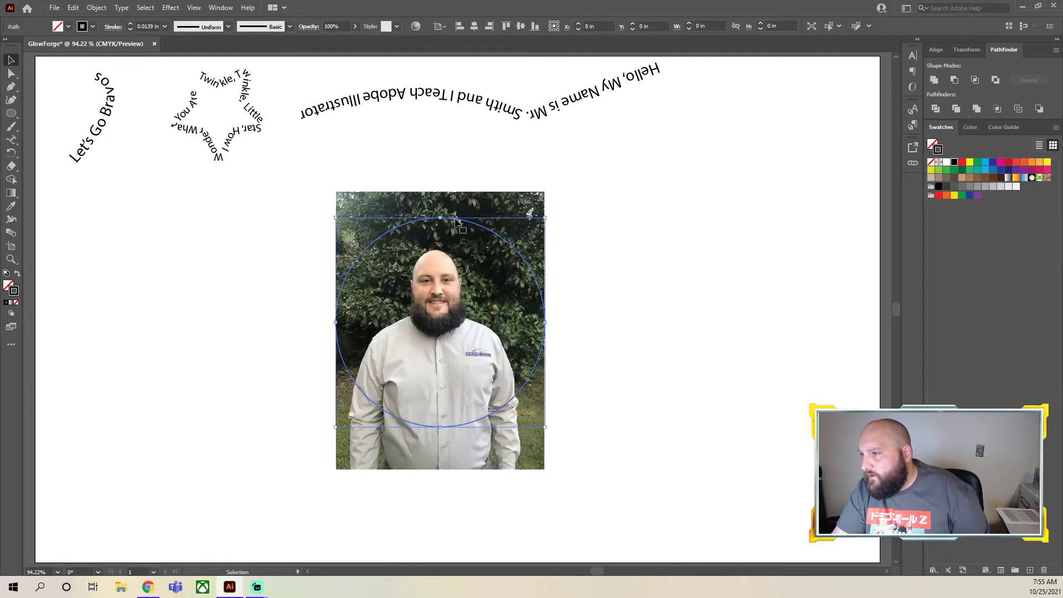
left_click(513, 202, "shift")
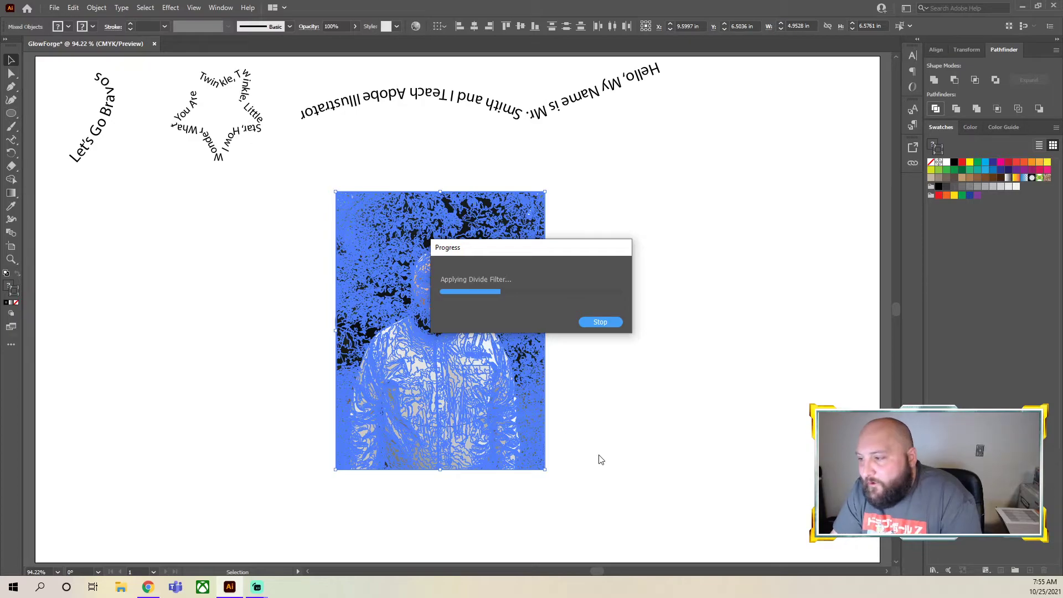
left_click(602, 322)
left_click(611, 533)
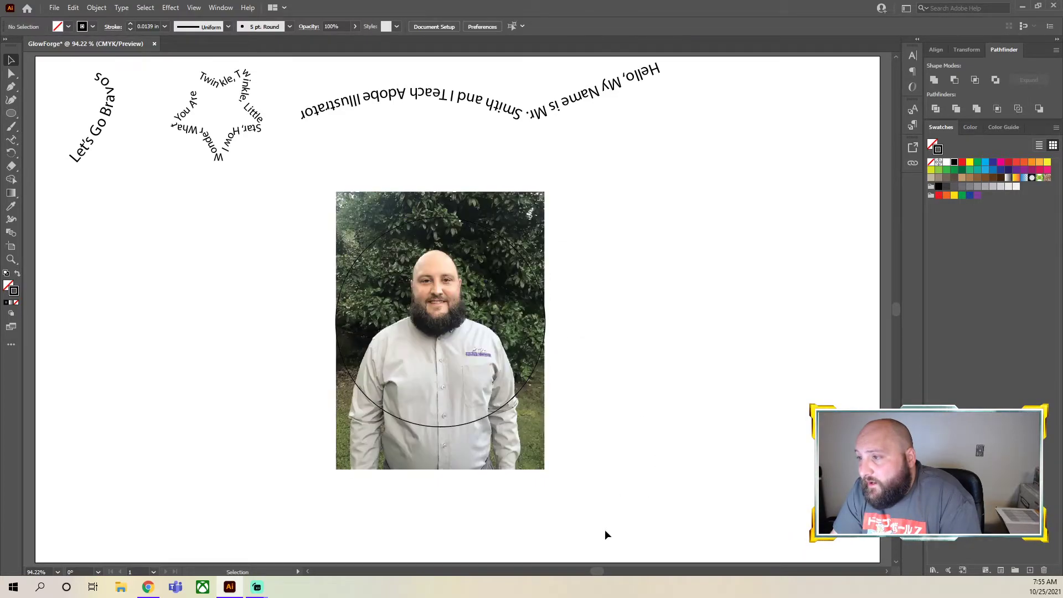
Delete the traced photo and the circle together with the wavy introduction text above them
mouse_move(598, 509)
left_mouse_down()
mouse_move(310, 217)
mouse_move(296, 172)
left_mouse_up()
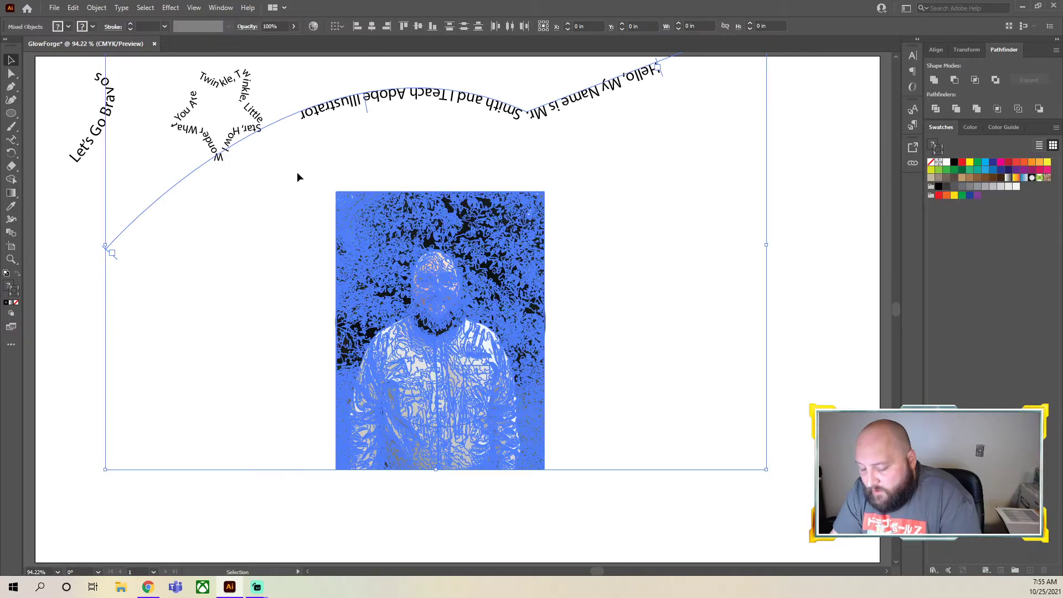
key("Delete")
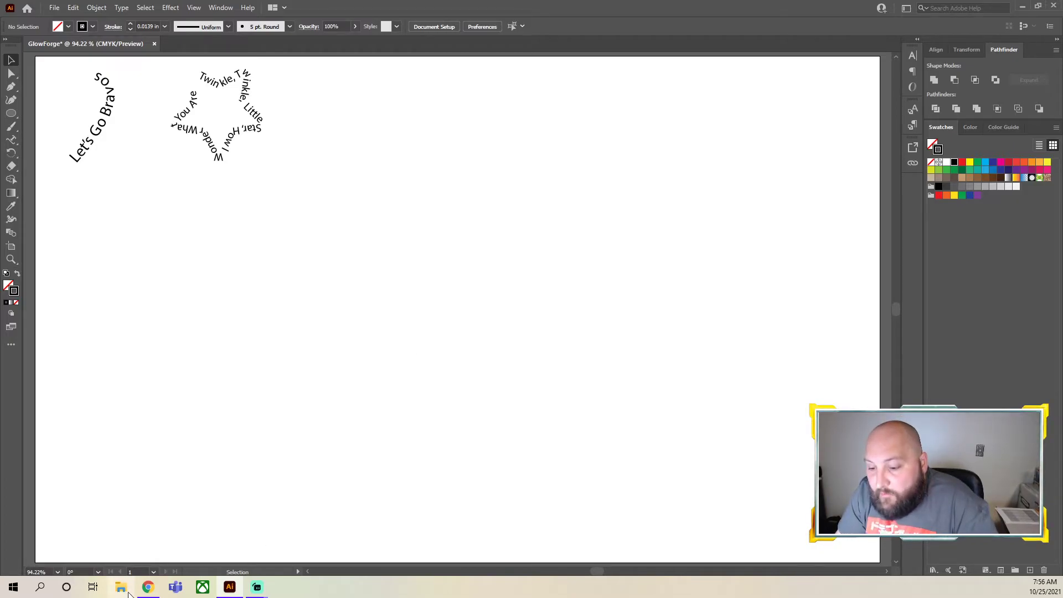
Switch to Chrome and search Google Images for "atlanta braves logo"
left_click(148, 587)
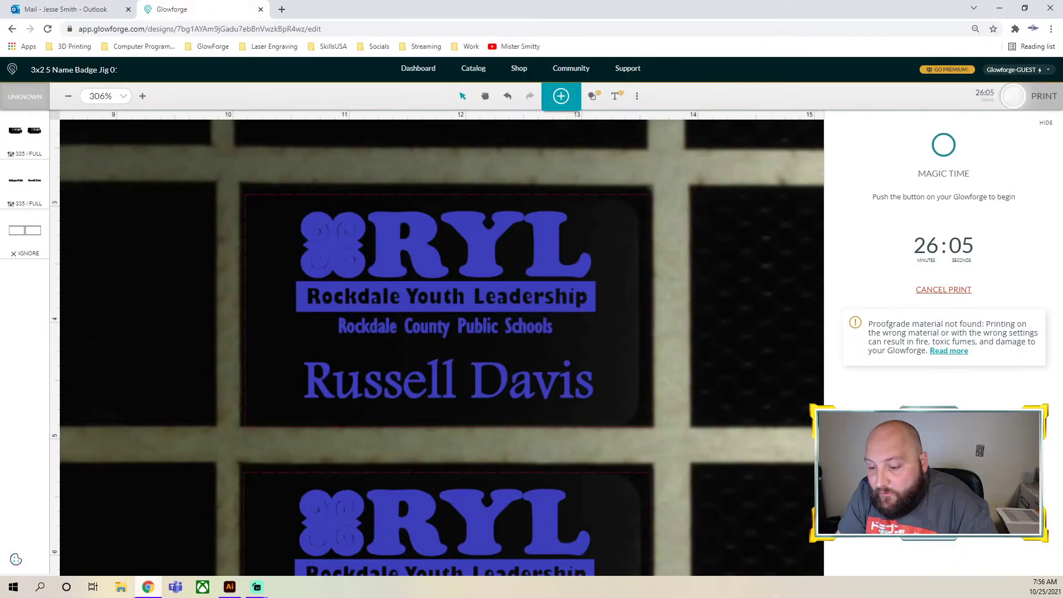
left_click(282, 9)
type("a")
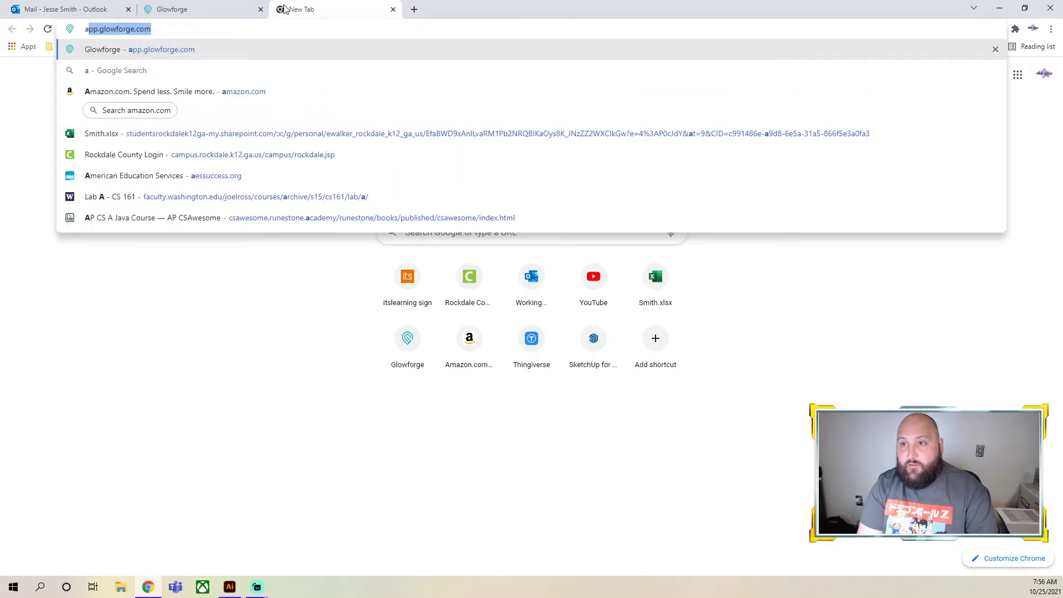
type("tlanta braves logo")
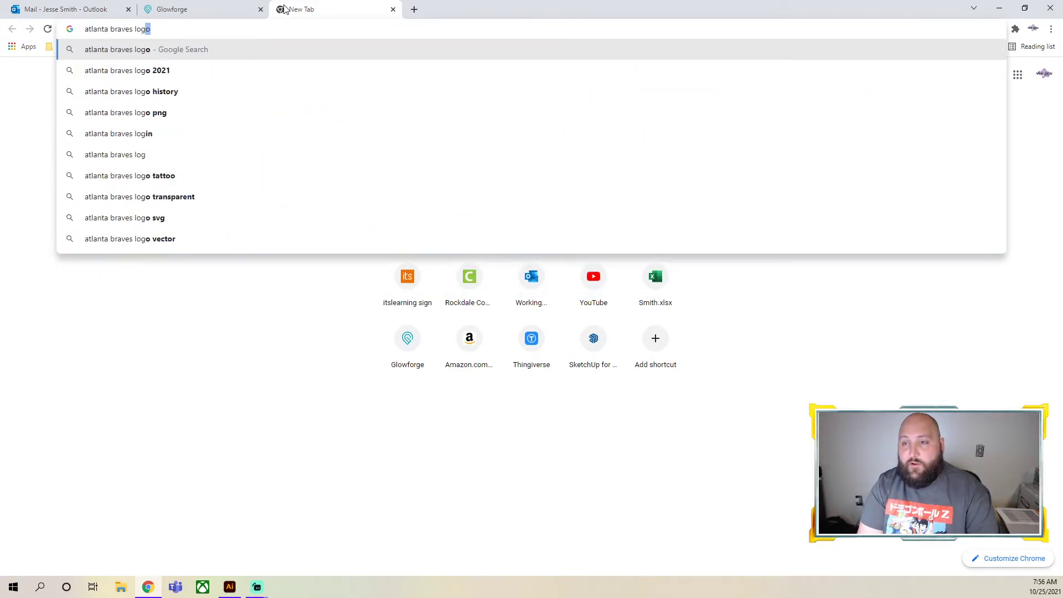
key("Return")
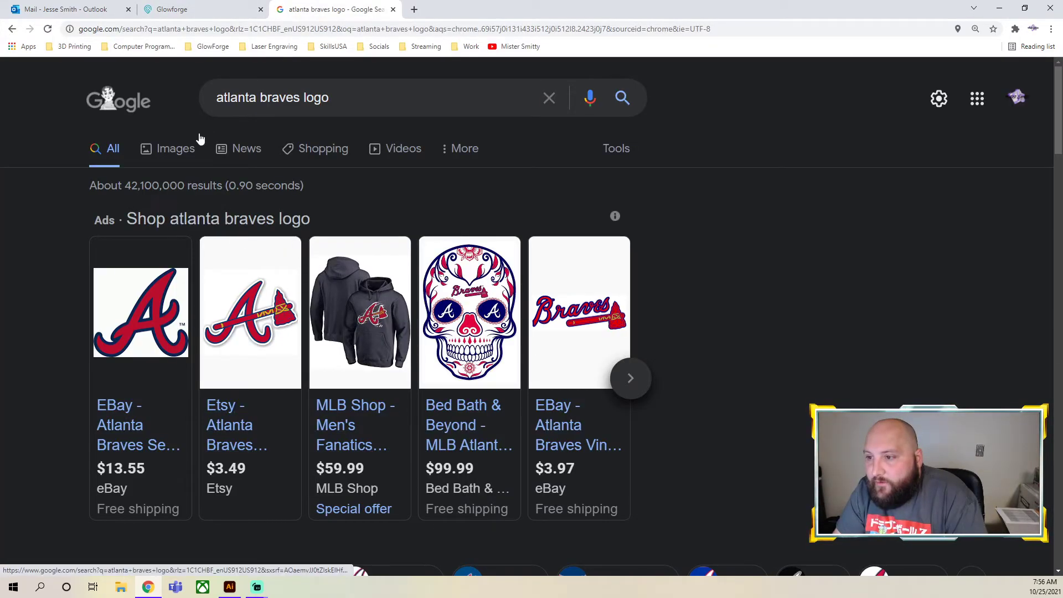
left_click(175, 150)
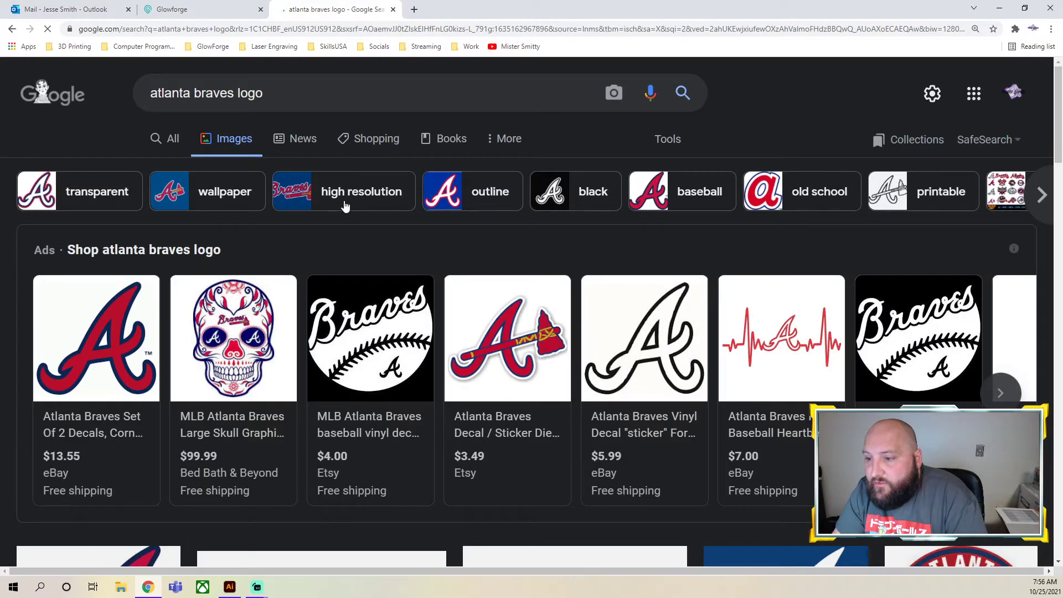
Open the preview of the red and navy letter A logo from mlb.com in the image results
scroll(343, 209, "down", 2)
scroll(642, 306, "down", 4)
scroll(634, 305, "down", 2)
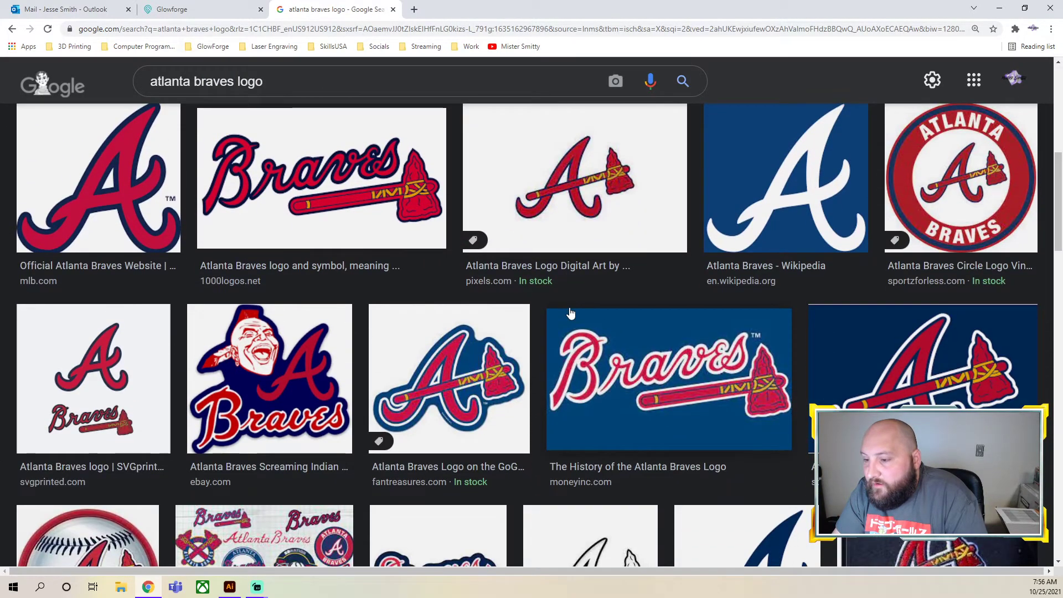
left_click(107, 184)
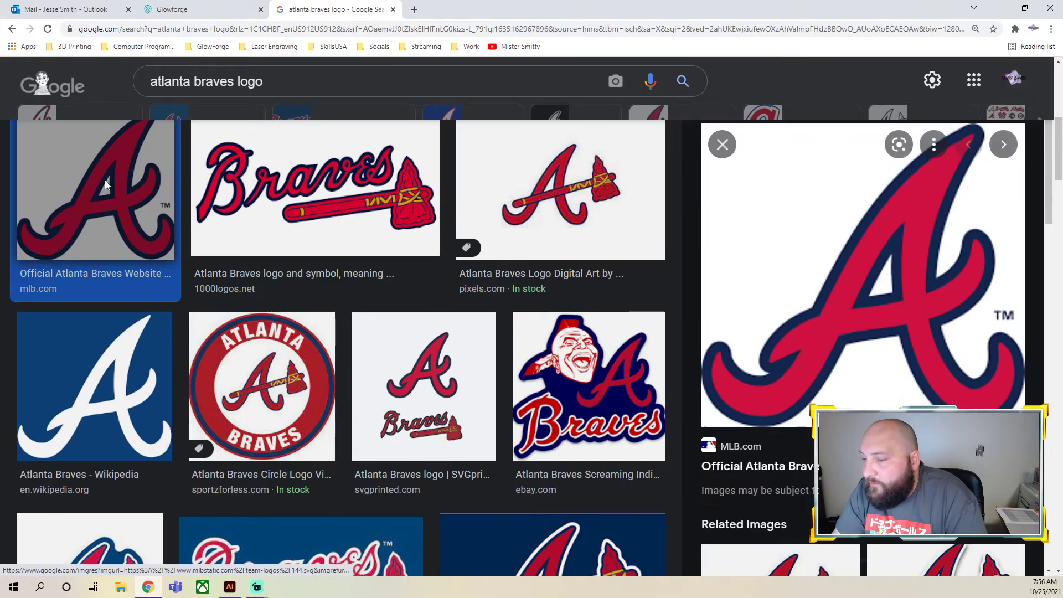
left_click(814, 264)
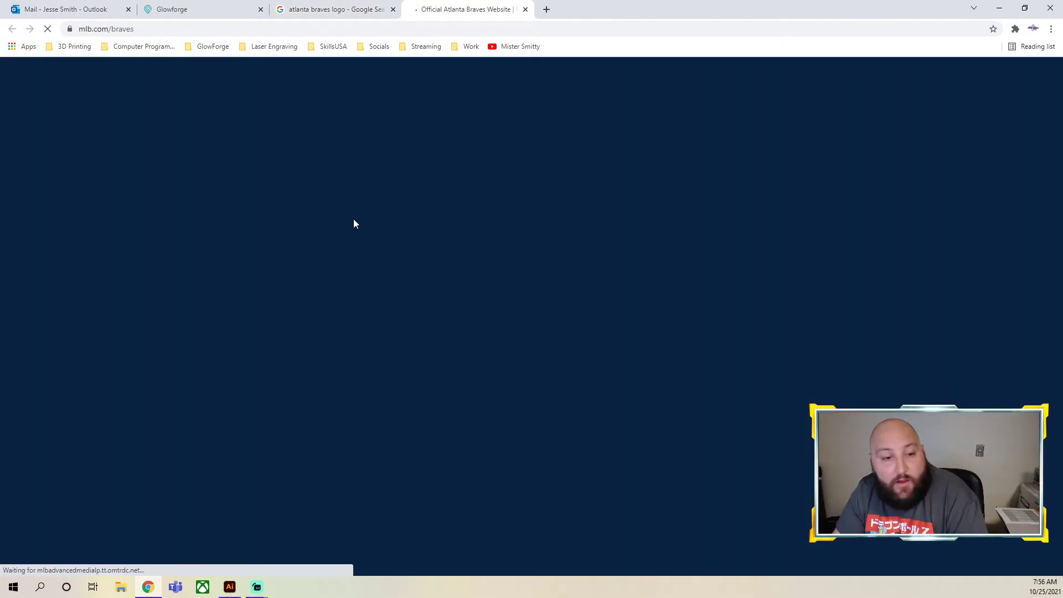
scroll(366, 251, "down", 5)
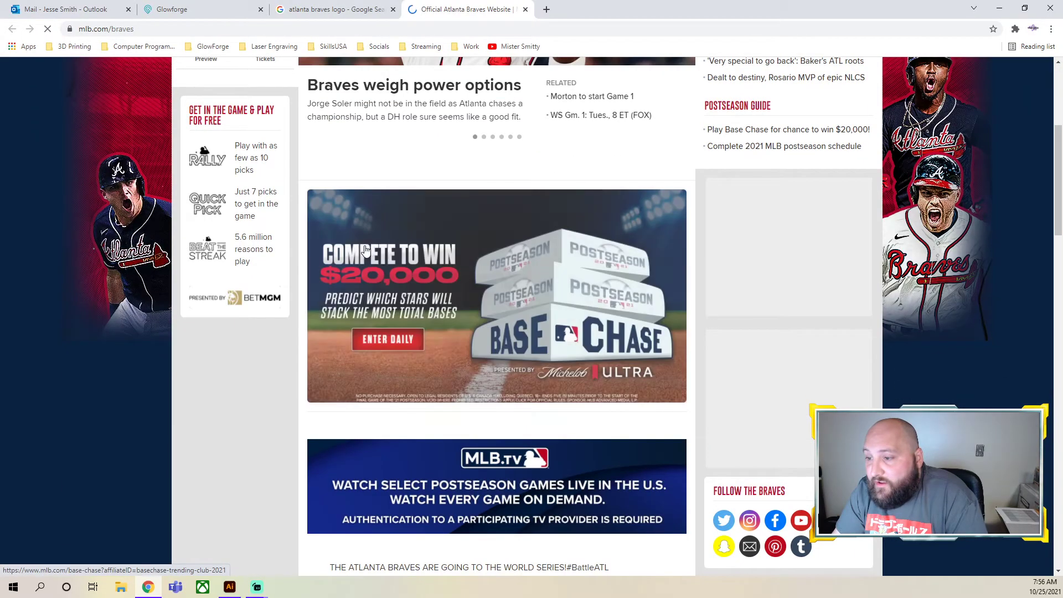
left_click(525, 9)
Save the previewed A logo as the PNG image "download" in the Downloads folder
right_click(808, 260)
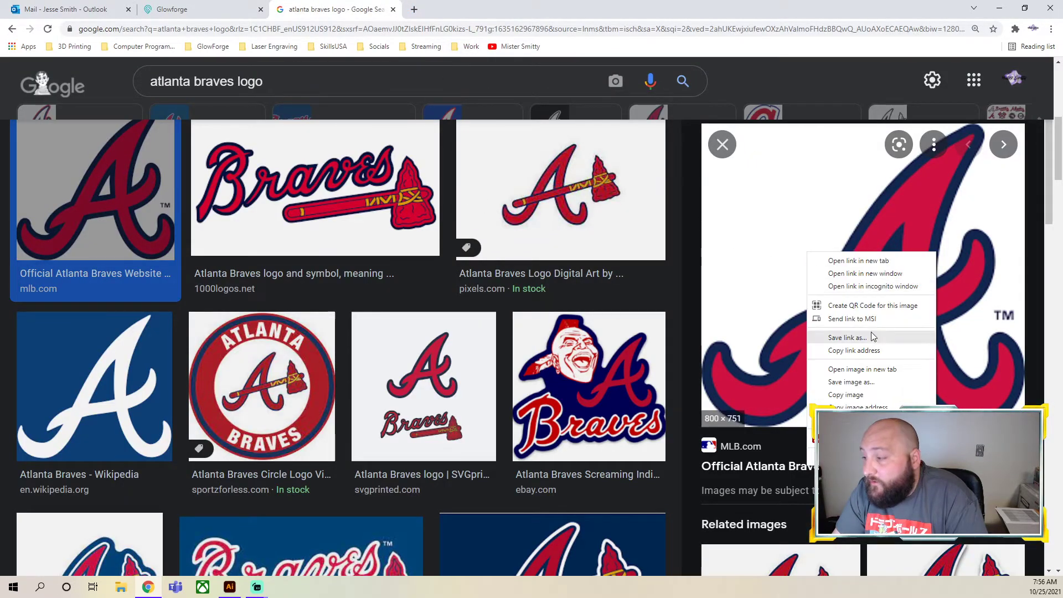
left_click(851, 382)
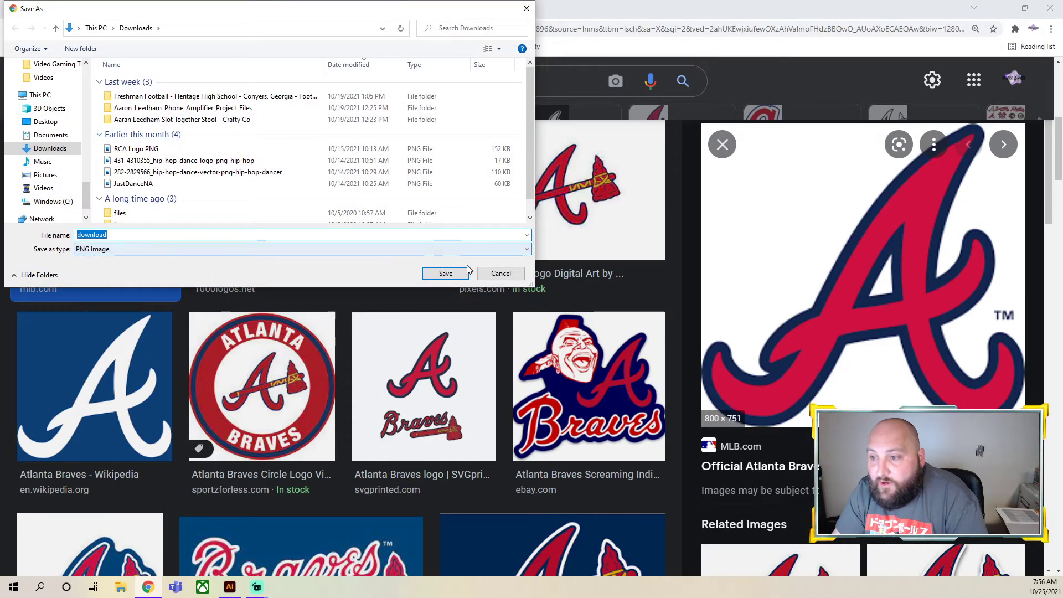
left_click(446, 273)
Locate the downloaded download.png and place it on the artboard of the GlowForge document in Illustrator
left_click(111, 561)
left_click(155, 521)
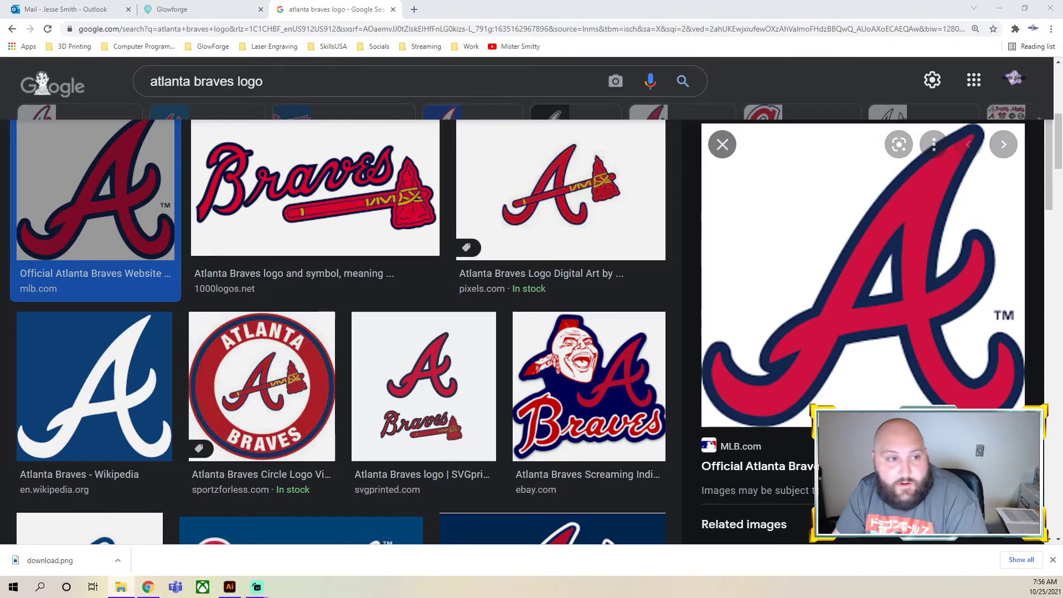
left_click_drag(50, 560, 399, 326)
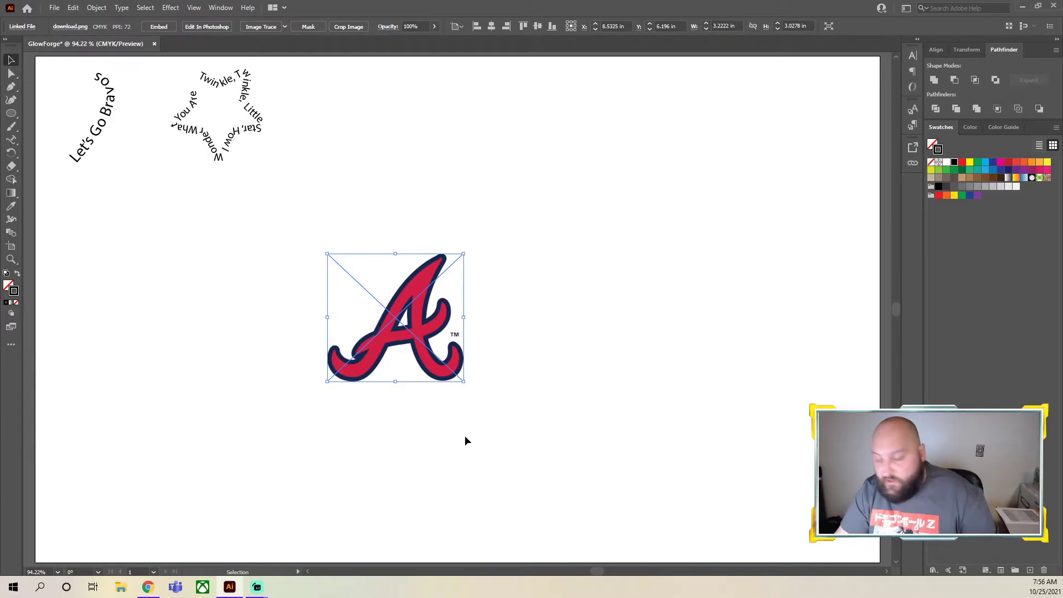
Enlarge the placed logo to about 4.69 by 4.40 in, shift it slightly up and left, and clear the selection
left_click_drag(464, 381, 563, 435)
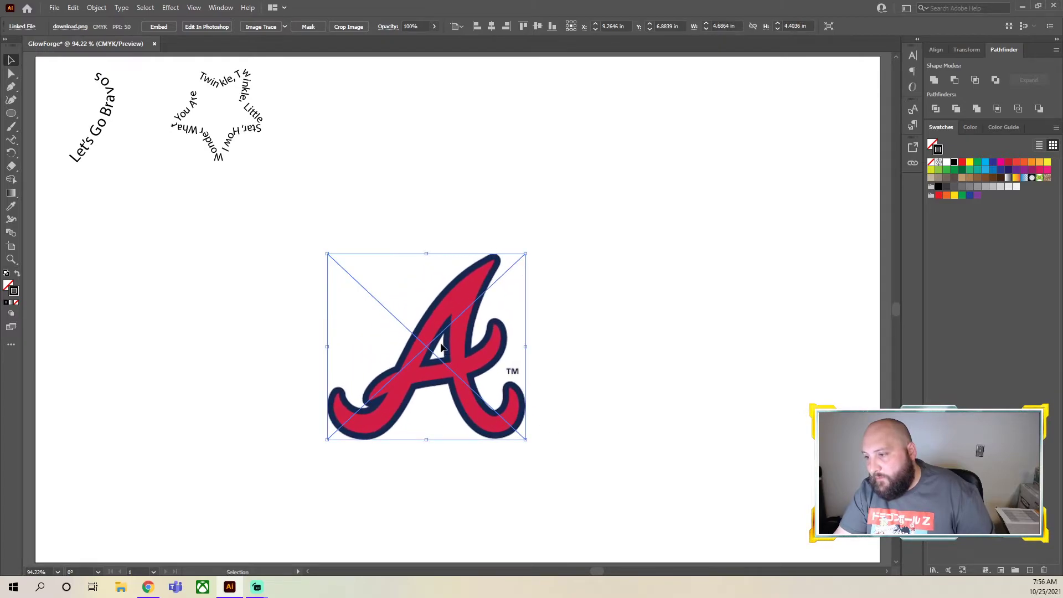
left_click_drag(476, 387, 461, 369)
left_click(699, 378)
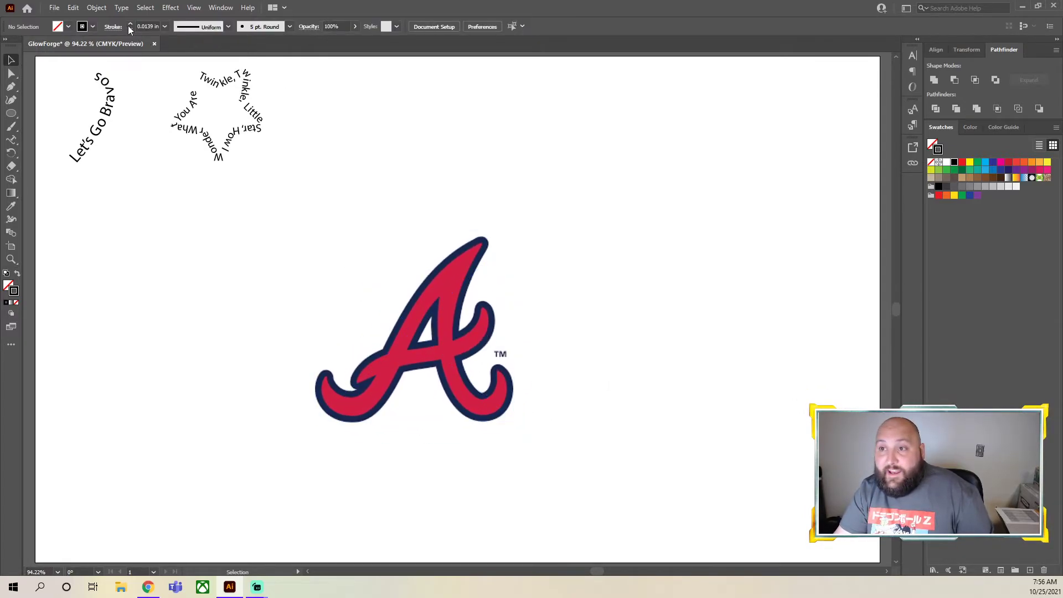
Try tracing the placed logo with the Default Image Trace preset, and undo the trace
left_click(440, 357)
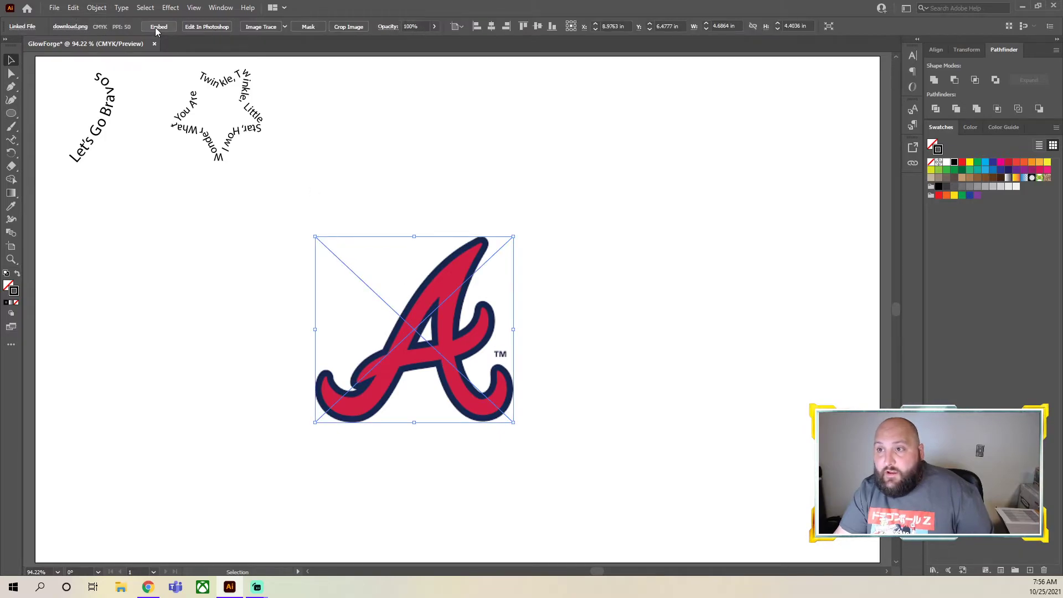
left_click(261, 27)
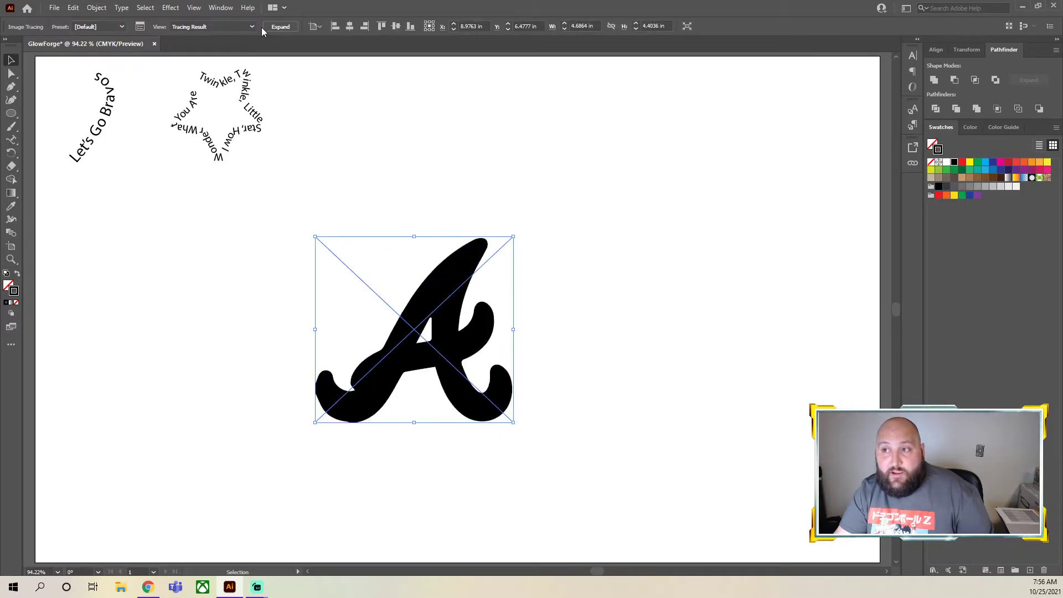
key("ctrl+z")
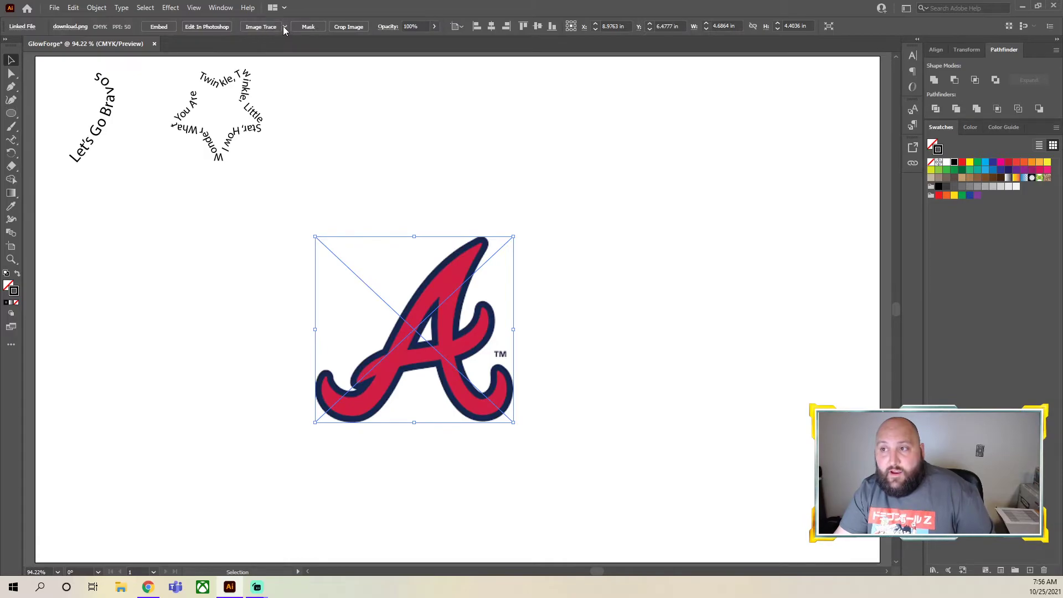
Trace the placed logo with the 3 Colors Image Trace preset and expand the tracing into editable shapes
left_click(283, 27)
key("ctrl+z")
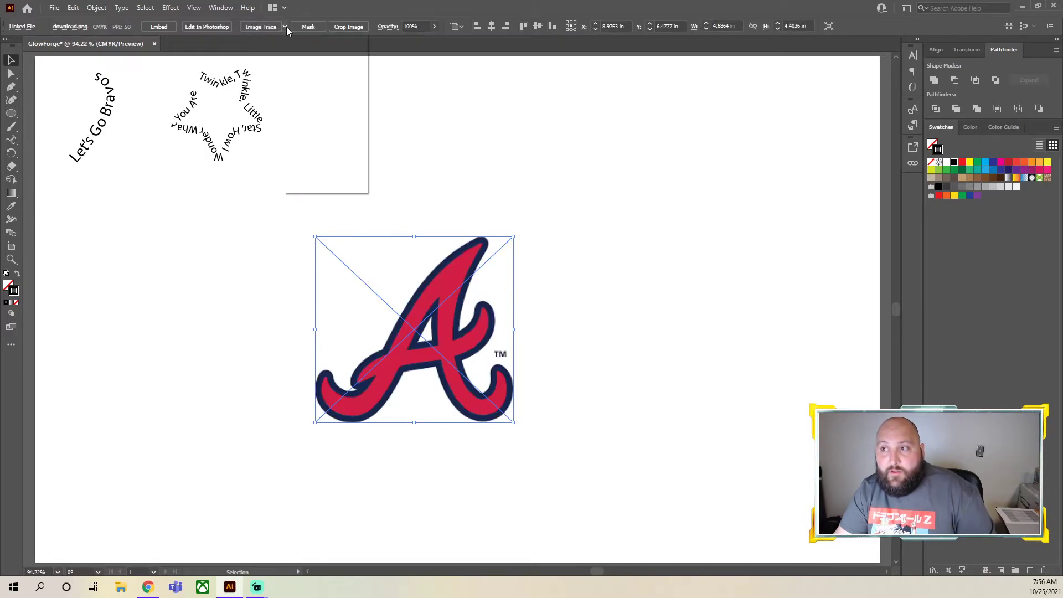
left_click(287, 27)
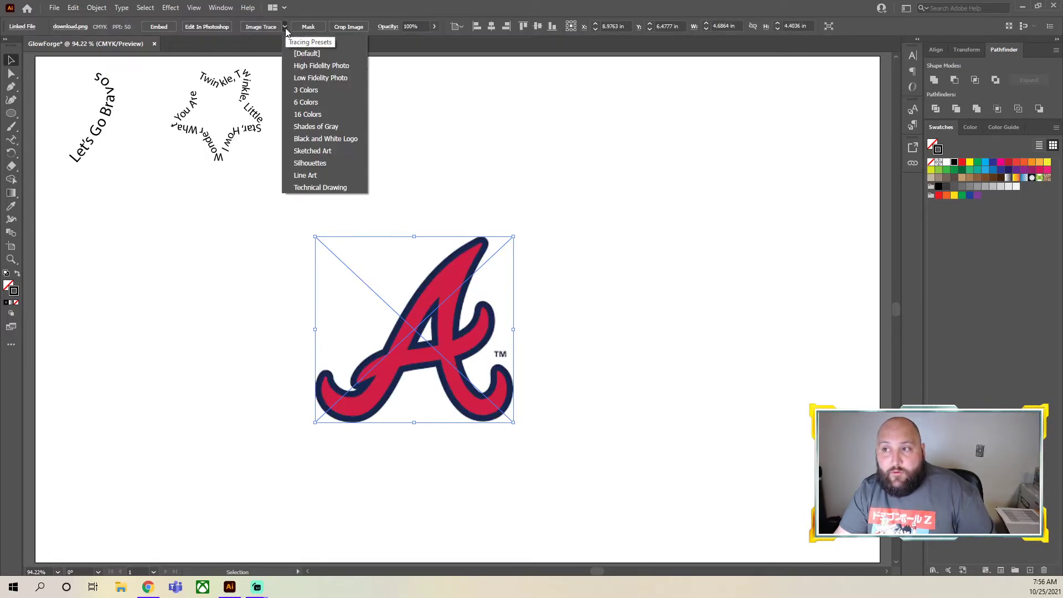
left_click(314, 91)
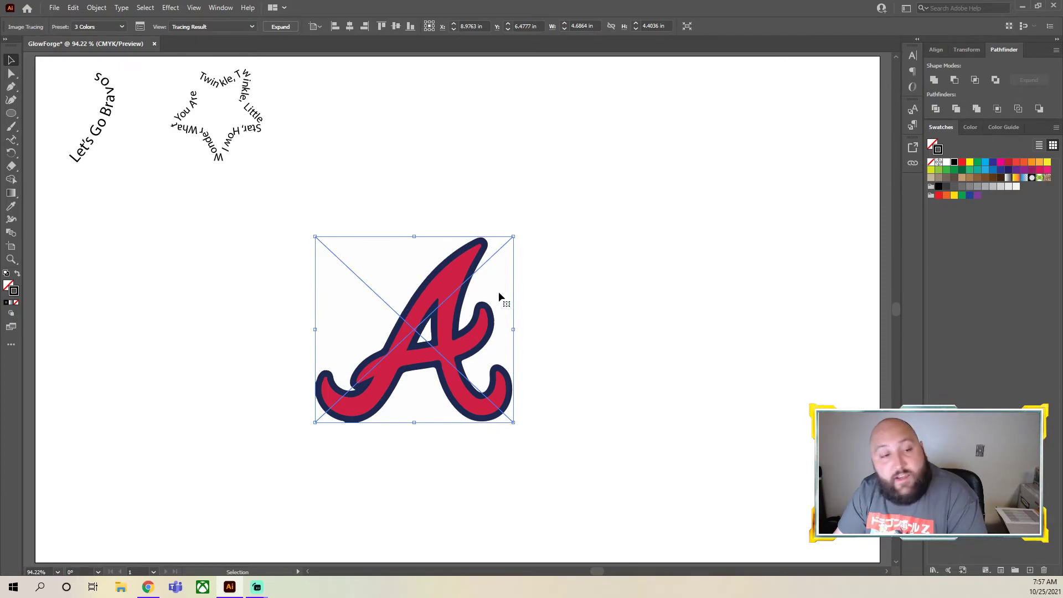
left_click(281, 29)
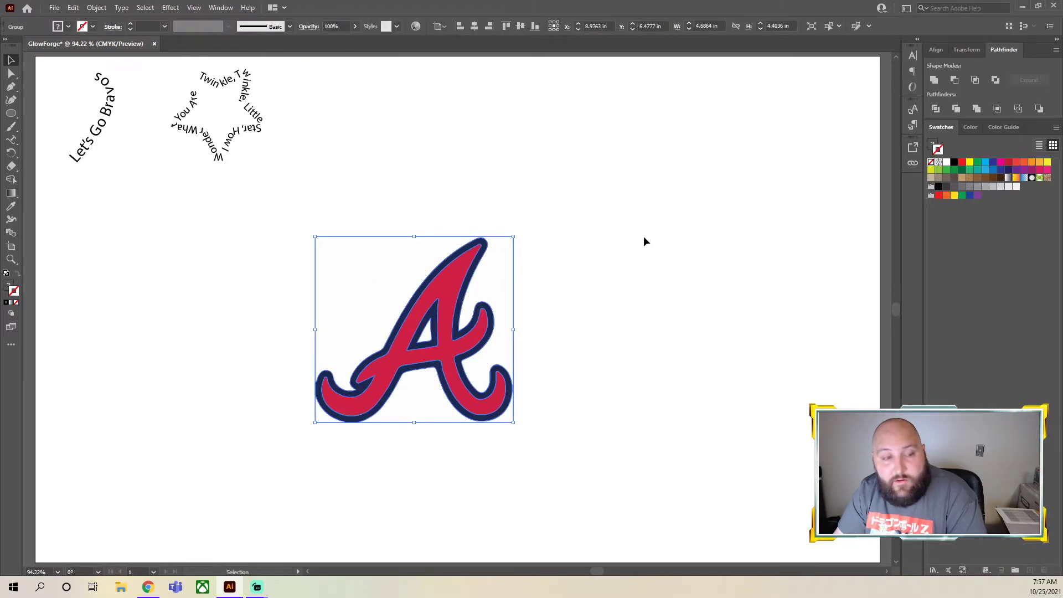
Ungroup the expanded tracing and delete the white background shape behind the A
right_click(364, 254)
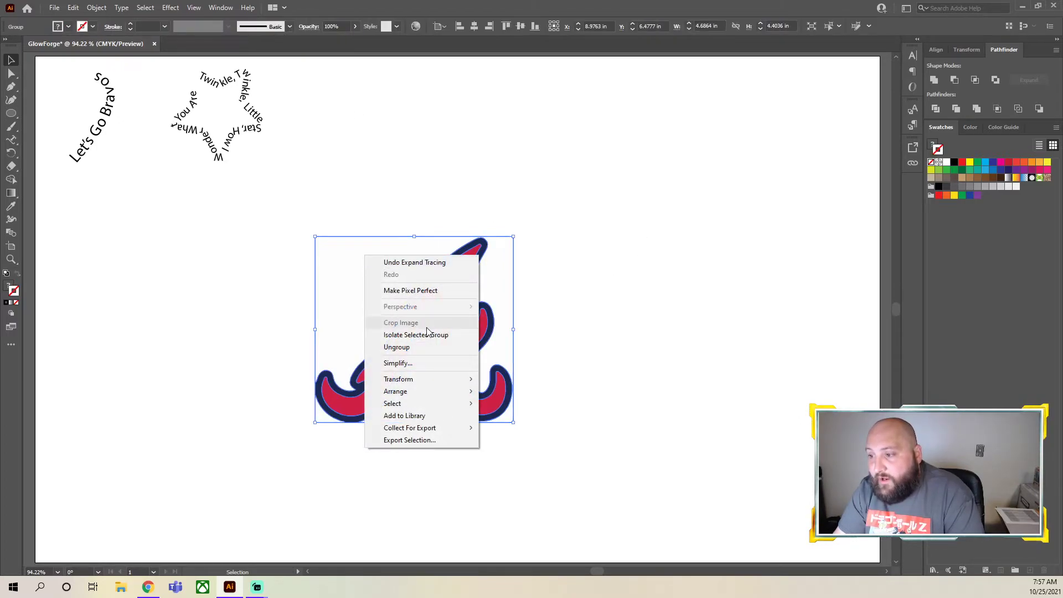
left_click(418, 349)
left_click(398, 268)
key("Delete")
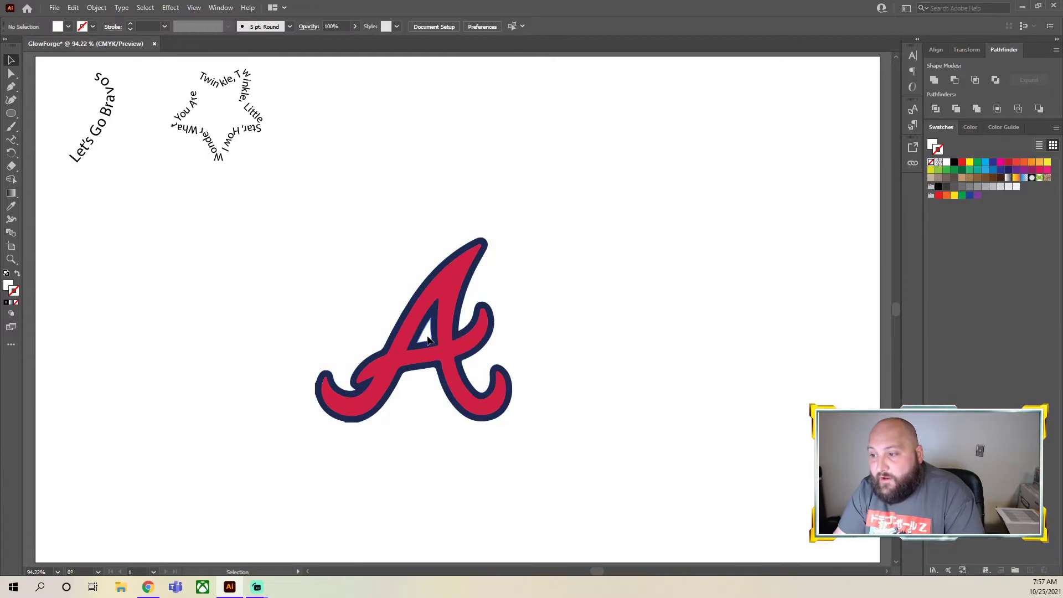
Recolor the red body of the A with the same medium gray for both fill and stroke, and clear the selection
left_click(450, 368)
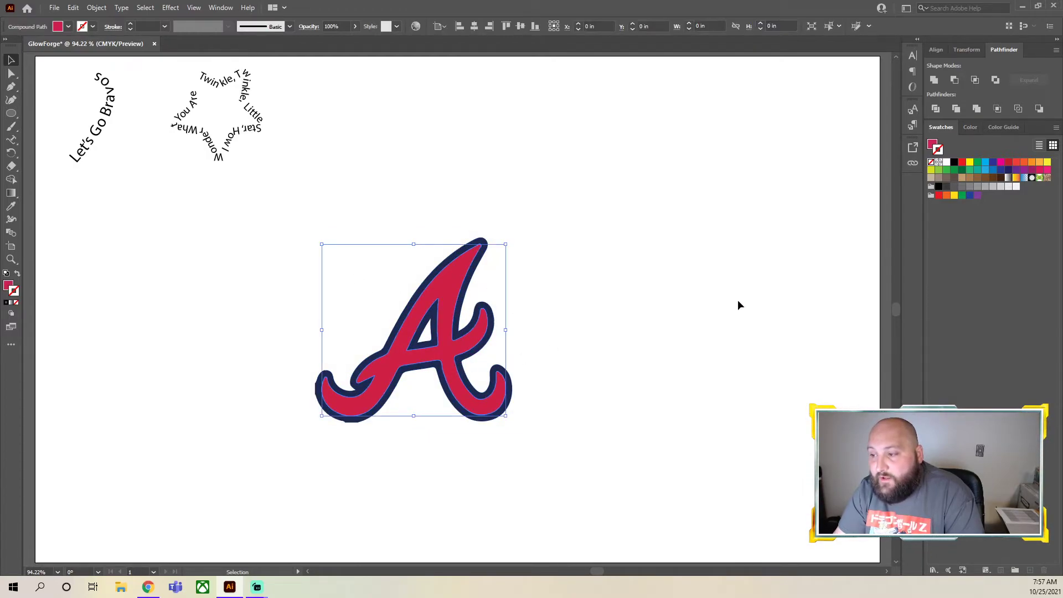
left_click(946, 164)
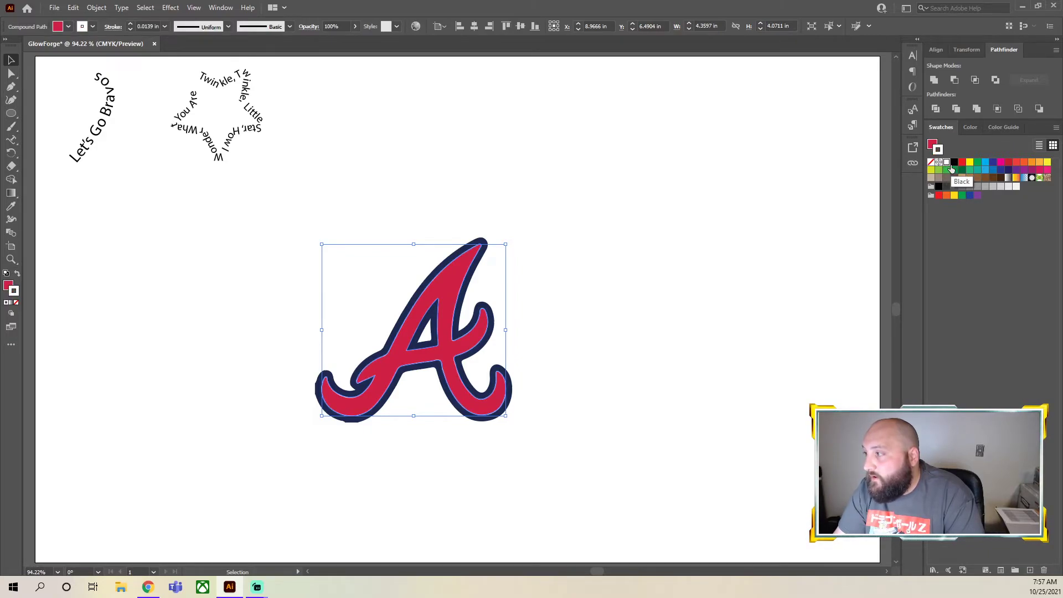
left_click(962, 162)
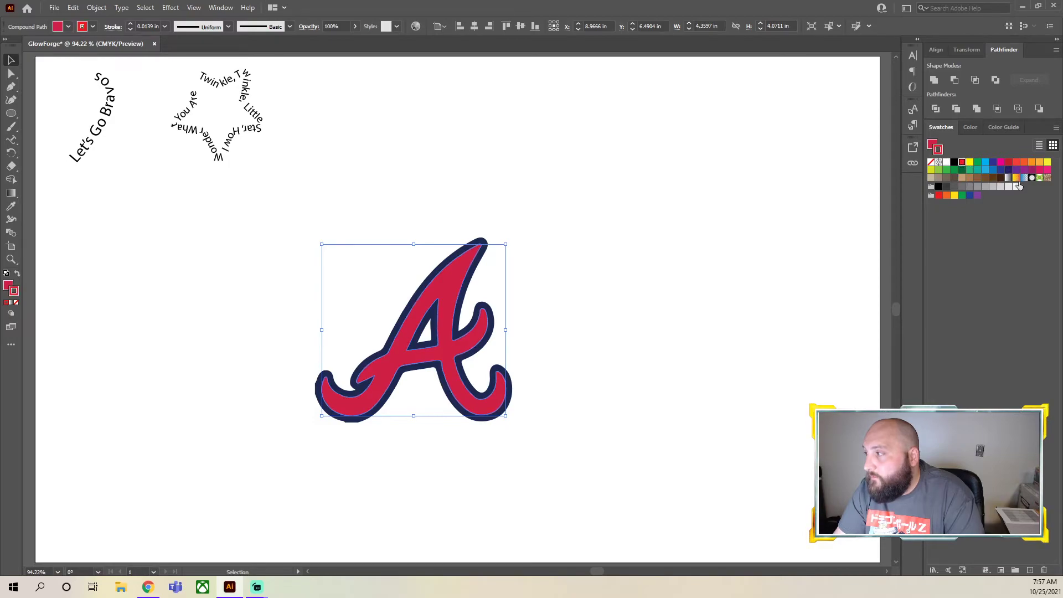
left_click(985, 186)
left_click(932, 144)
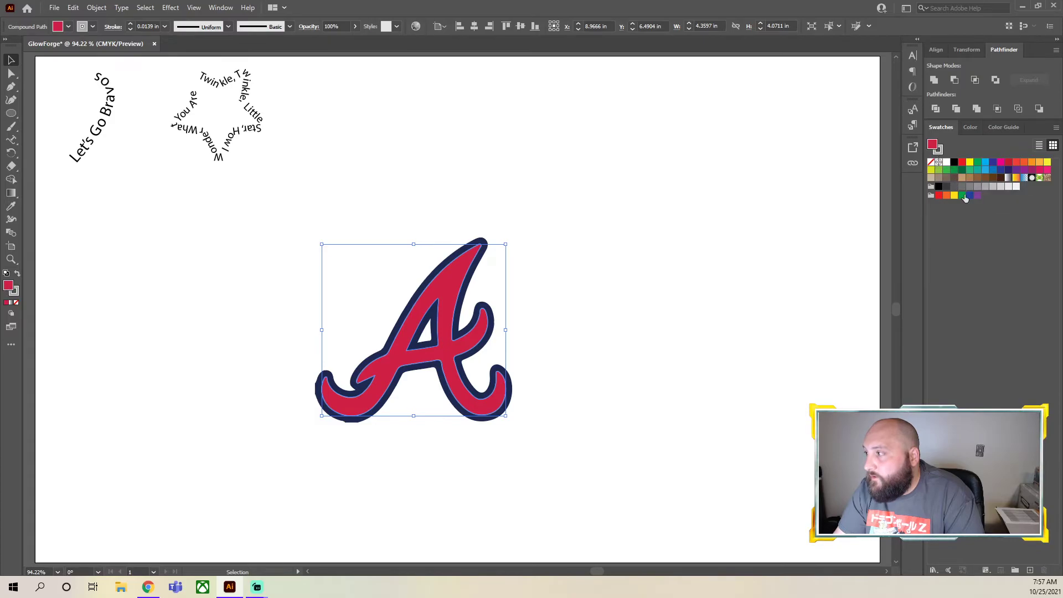
left_click(984, 186)
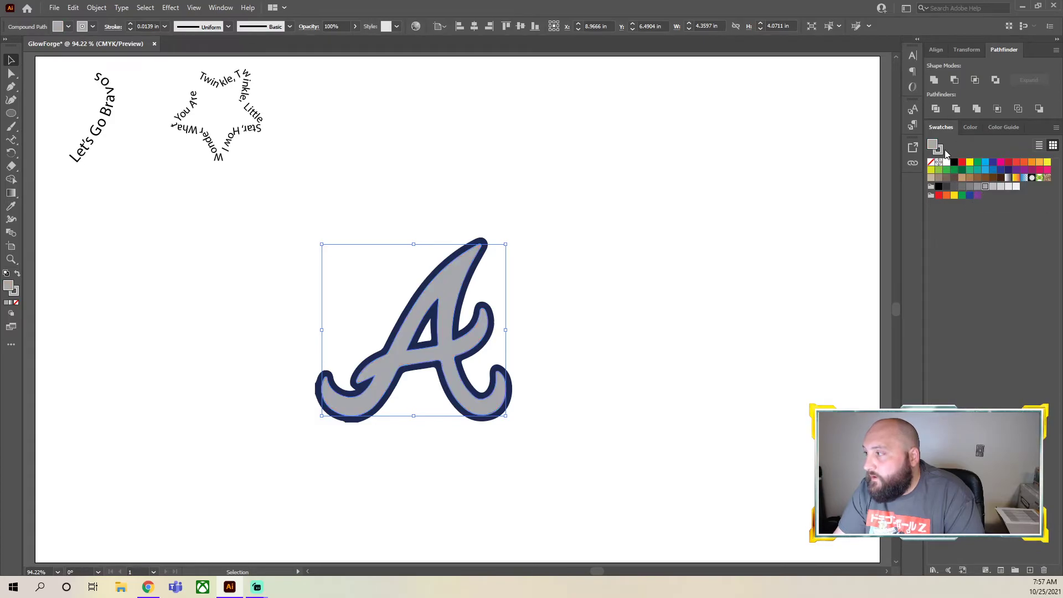
left_click(963, 162)
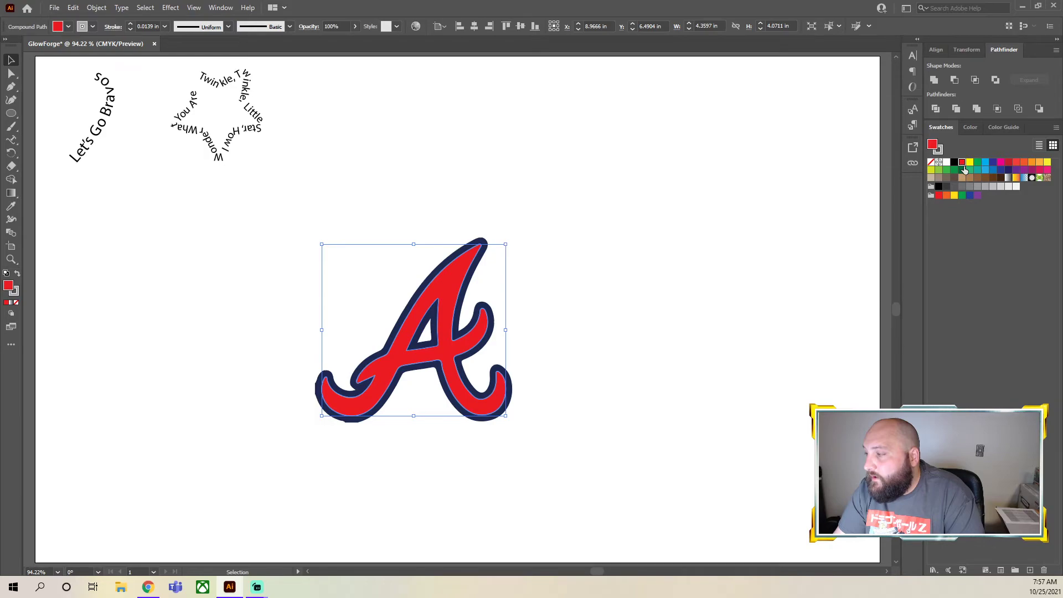
left_click(984, 186)
left_click(487, 270)
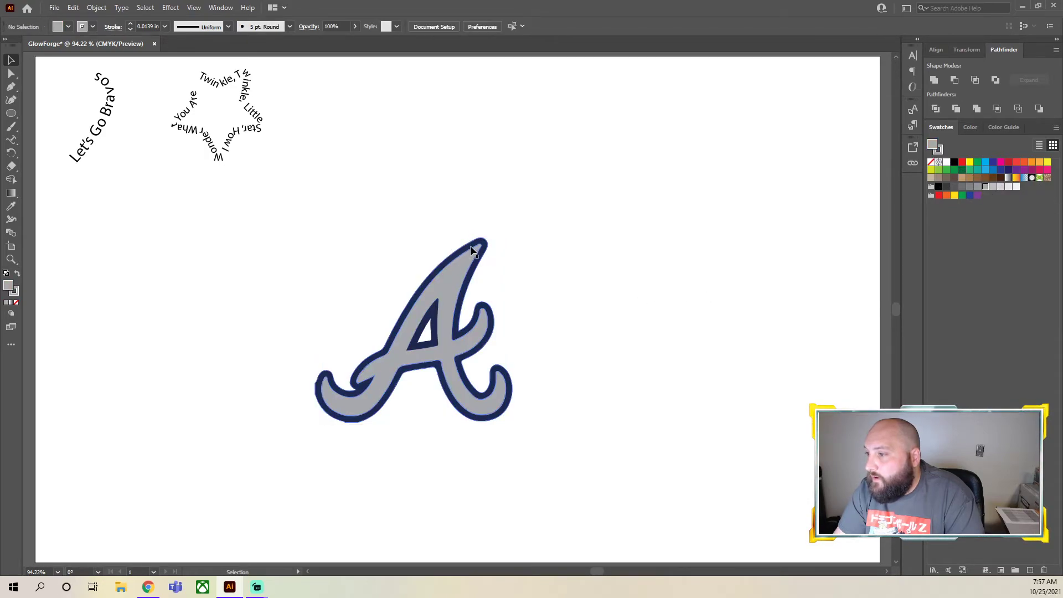
Fill the navy outer outline of the A and the outline around its triangular opening with red
left_click(481, 245)
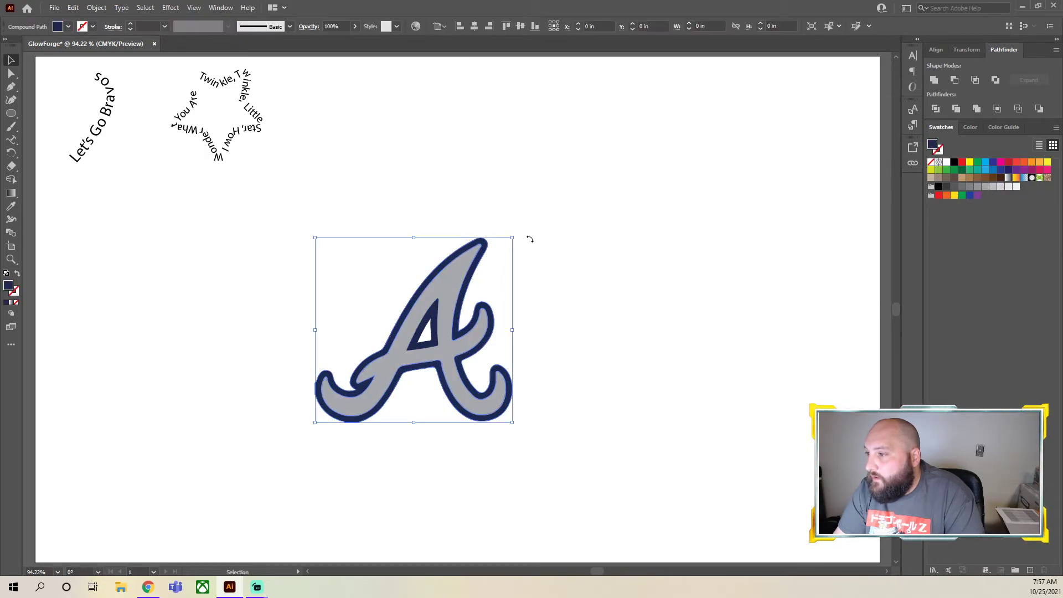
left_click(961, 162)
left_click(744, 260)
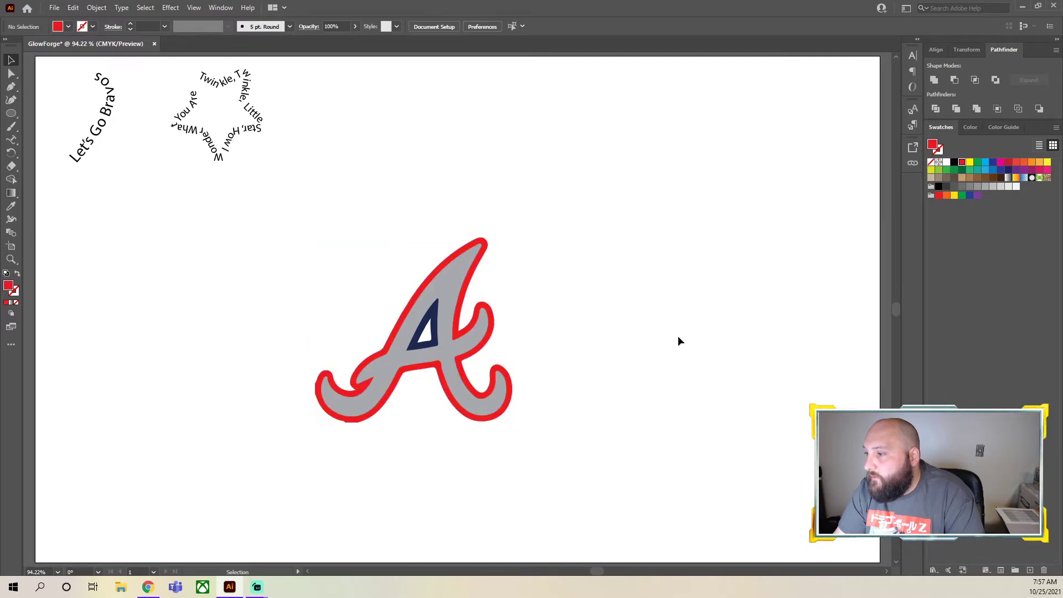
left_click(432, 347)
left_click(961, 163)
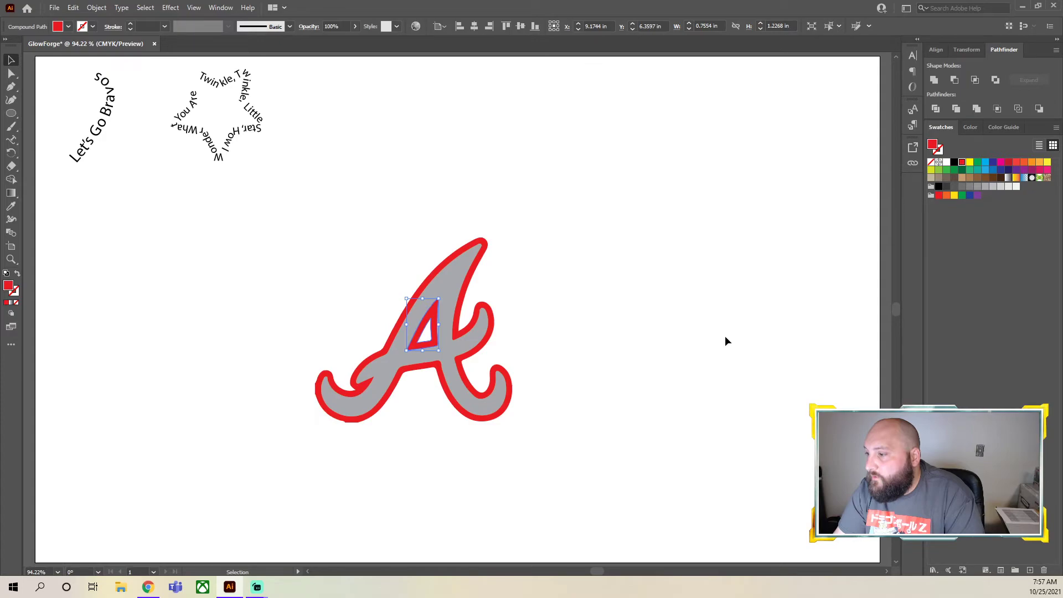
left_click(711, 347)
Draw a 4 by 4 in circle over the logo and enlarge it proportionally to about 6.62 in across
left_click(11, 113)
left_click(336, 264)
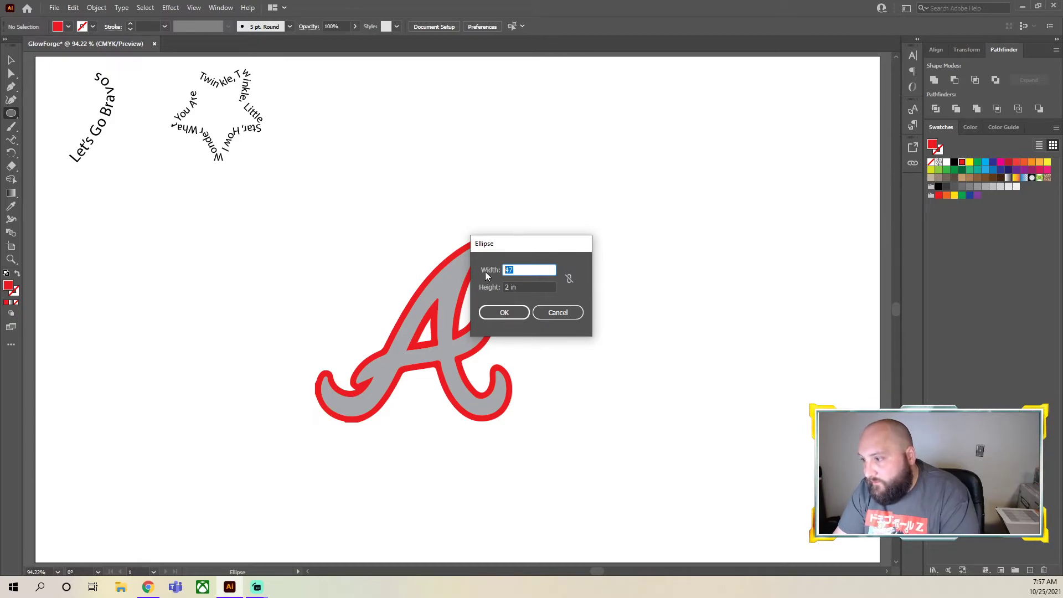
key("Tab")
type("4")
left_click(515, 316)
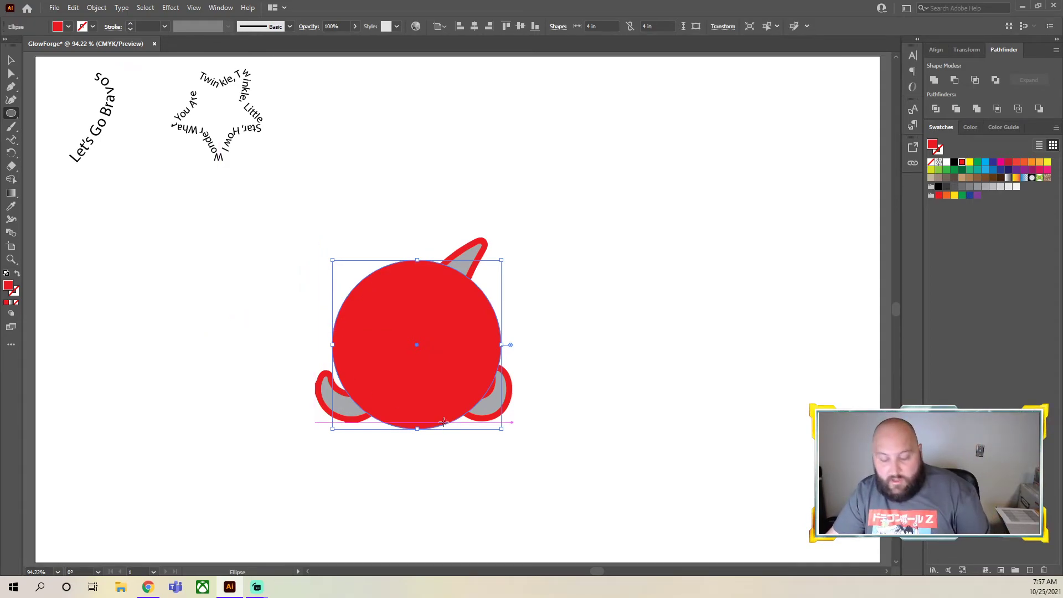
left_click(501, 431)
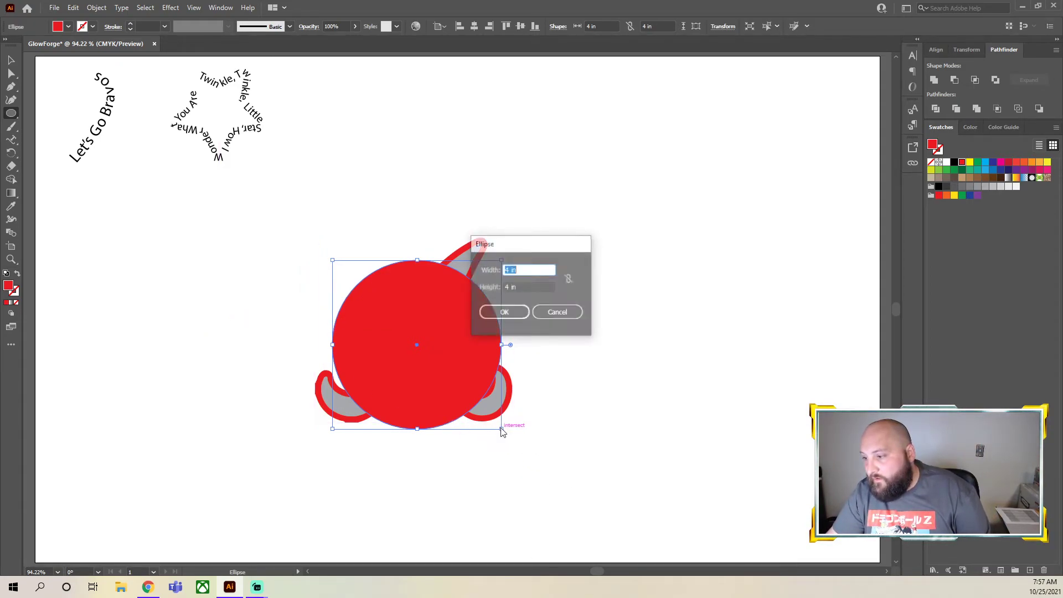
key("Escape")
left_click_drag(498, 431, 612, 538)
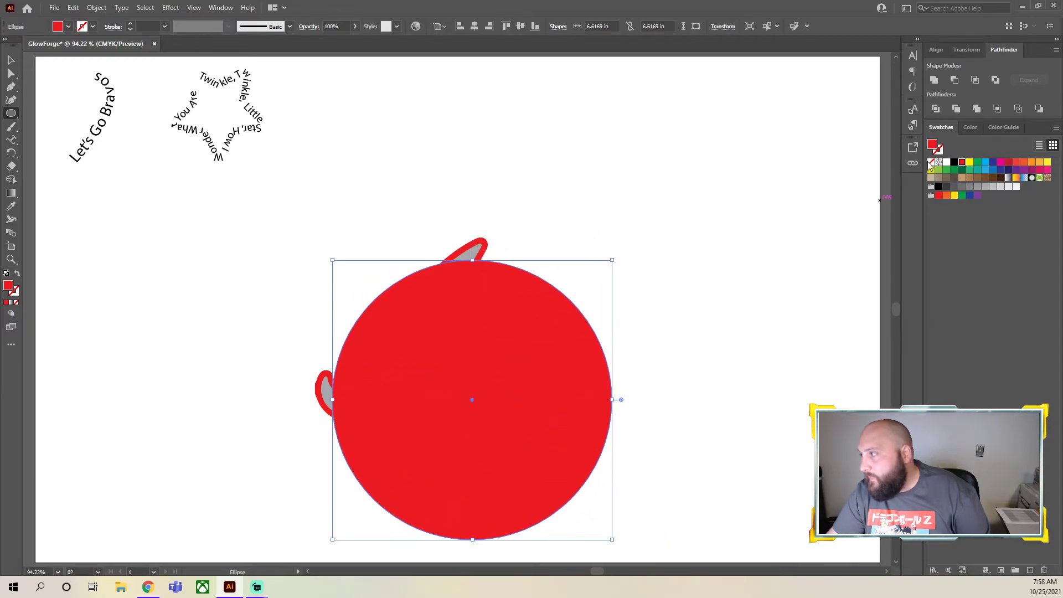
Give the circle no fill and a dark blue 0.125 in stroke, and move it so it surrounds the A
left_click(931, 163)
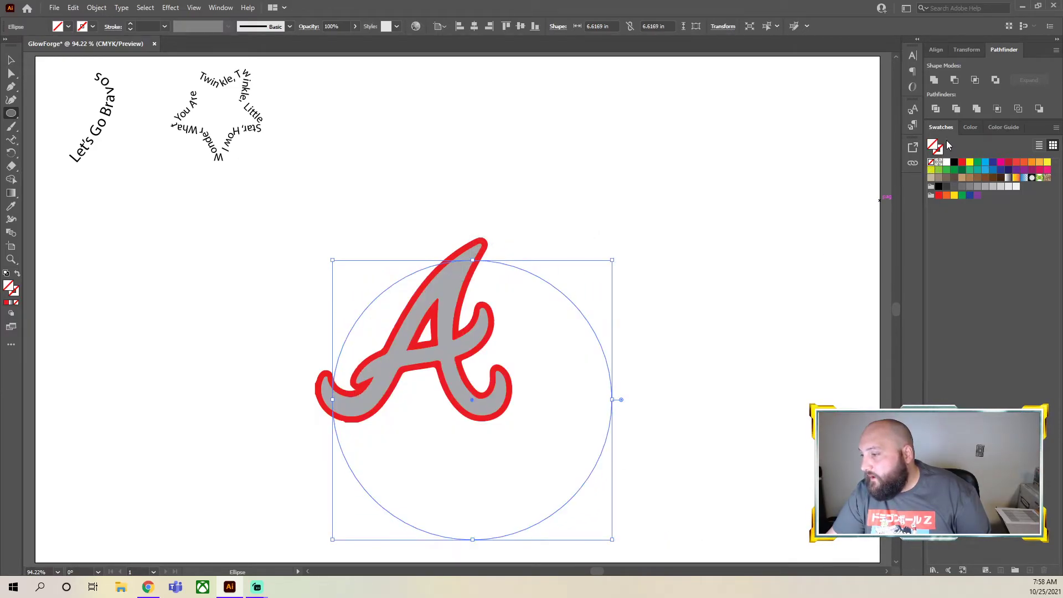
left_click(1000, 171)
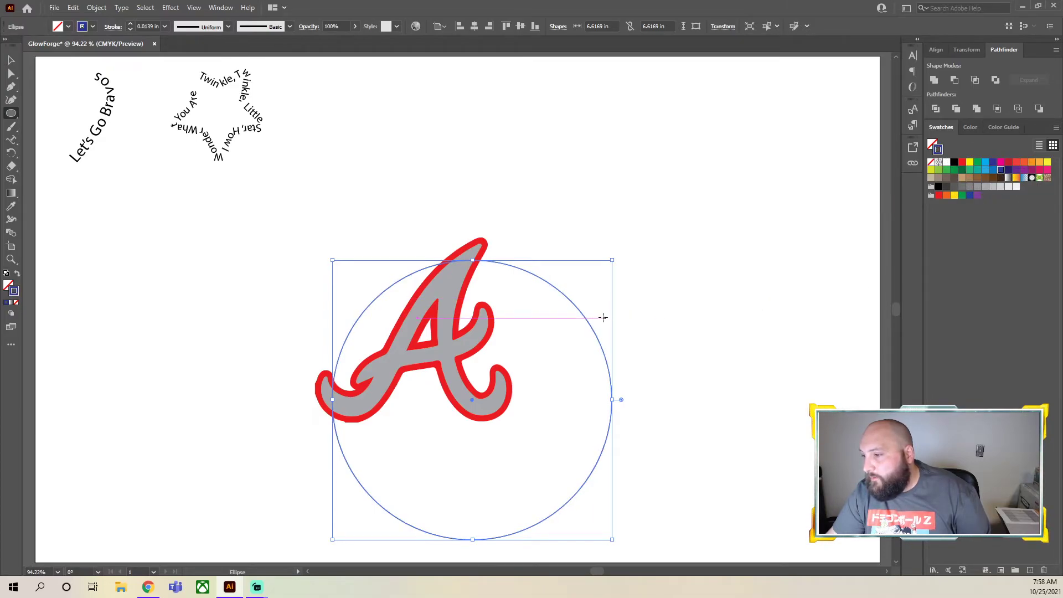
left_click(131, 24)
key("v")
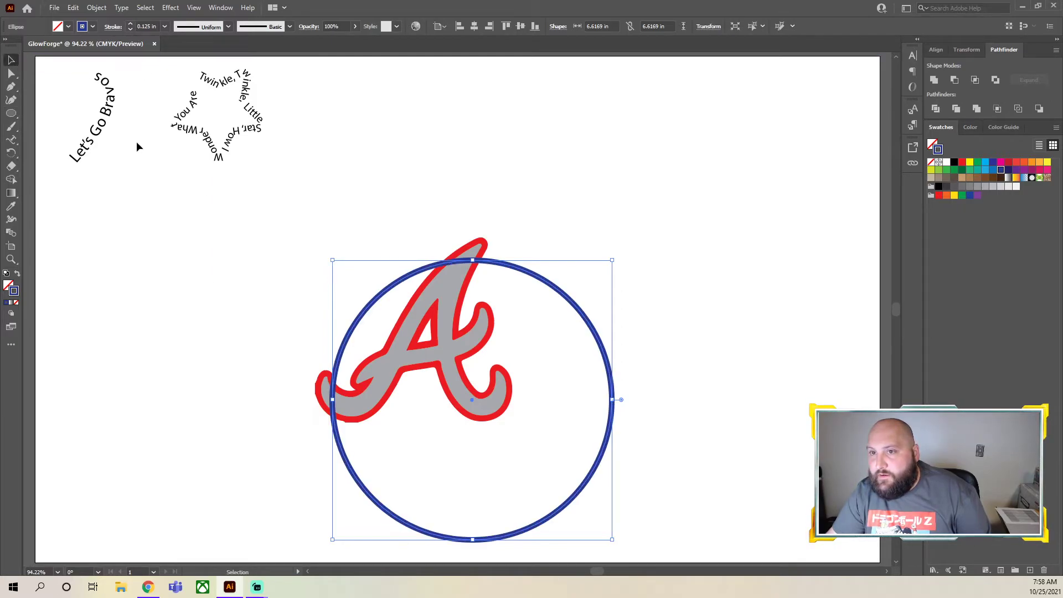
left_click_drag(520, 271, 477, 217)
Try center-aligning the circle and the separate logo shapes horizontally, and undo the alignment
left_click_drag(648, 481, 261, 224)
left_click(936, 51)
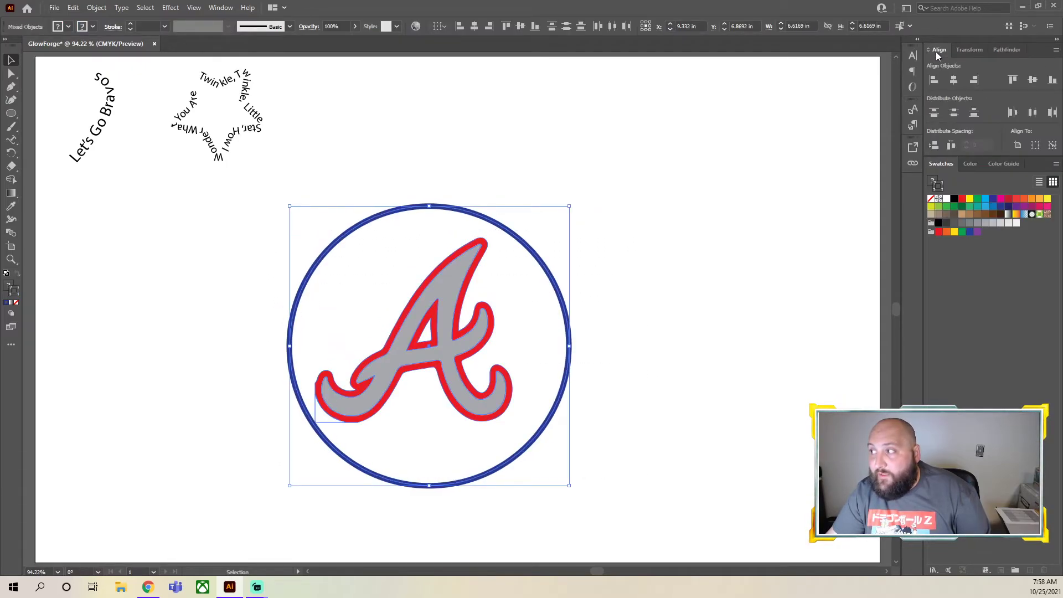
left_click(948, 81)
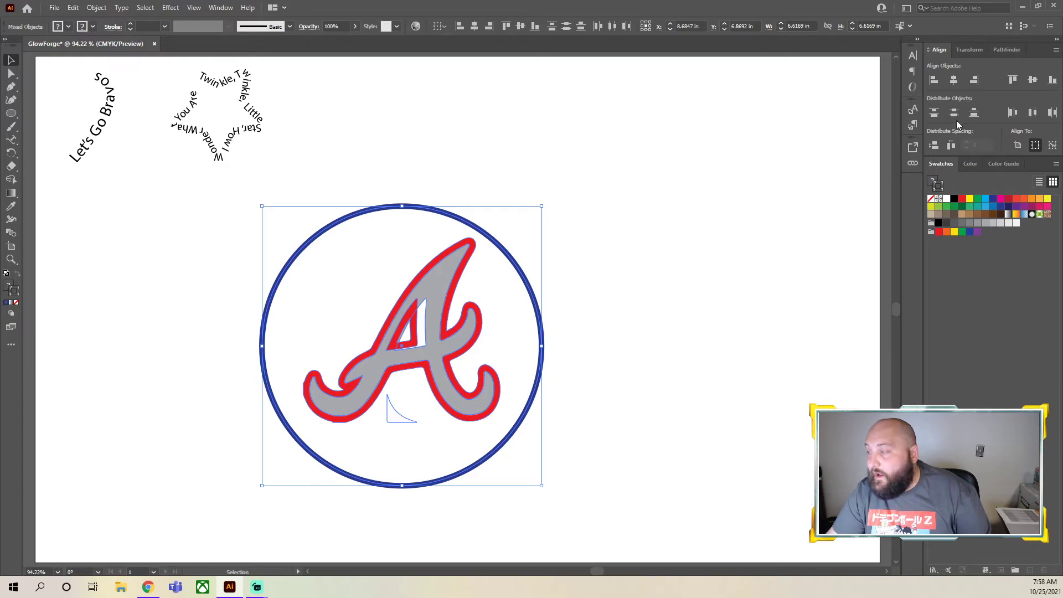
left_click(696, 368)
key("ctrl+z")
left_click(736, 418)
left_click_drag(669, 522, 203, 172)
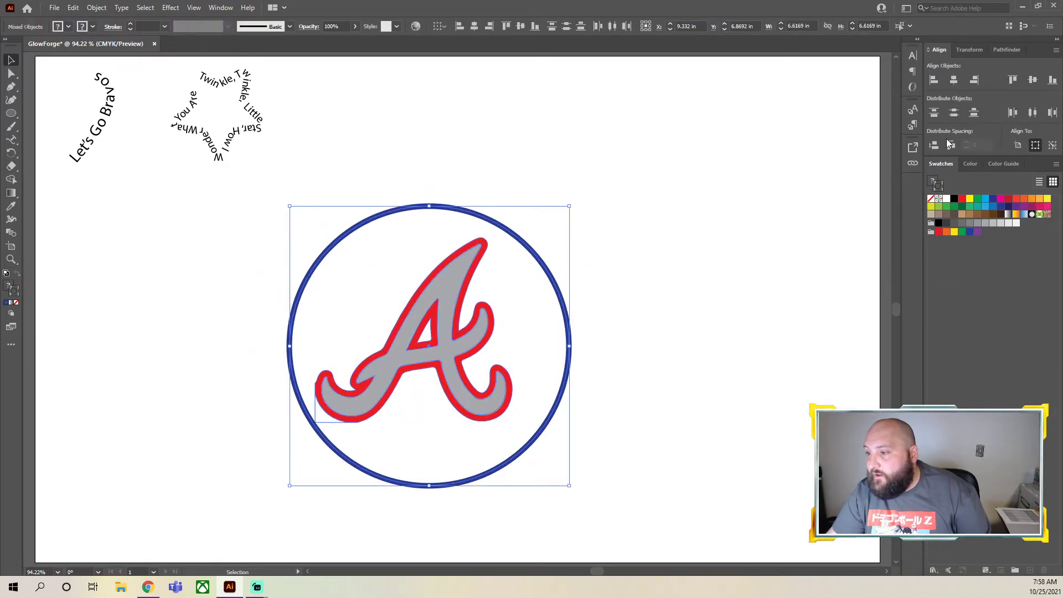
left_click(953, 83)
left_click(645, 391)
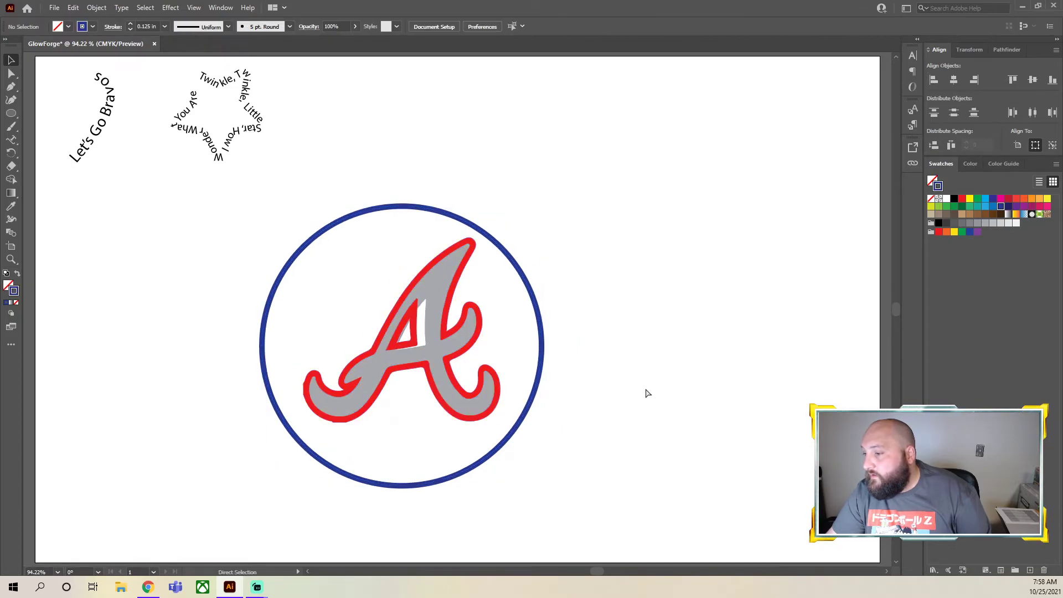
key("ctrl+z")
Group the circle together with the shapes of the A logo
left_click(555, 363)
left_click_drag(521, 413, 397, 312)
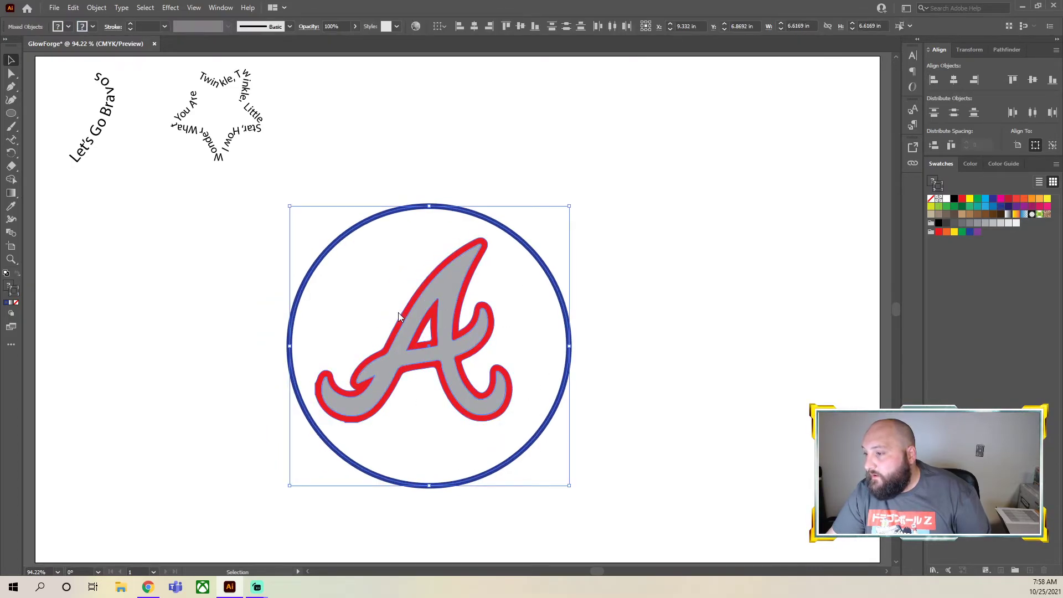
right_click(398, 313)
left_click(476, 396)
Align all of the logo artwork by its horizontal and vertical centers, and clear the selection
left_click_drag(715, 535, 270, 207)
left_click(954, 82)
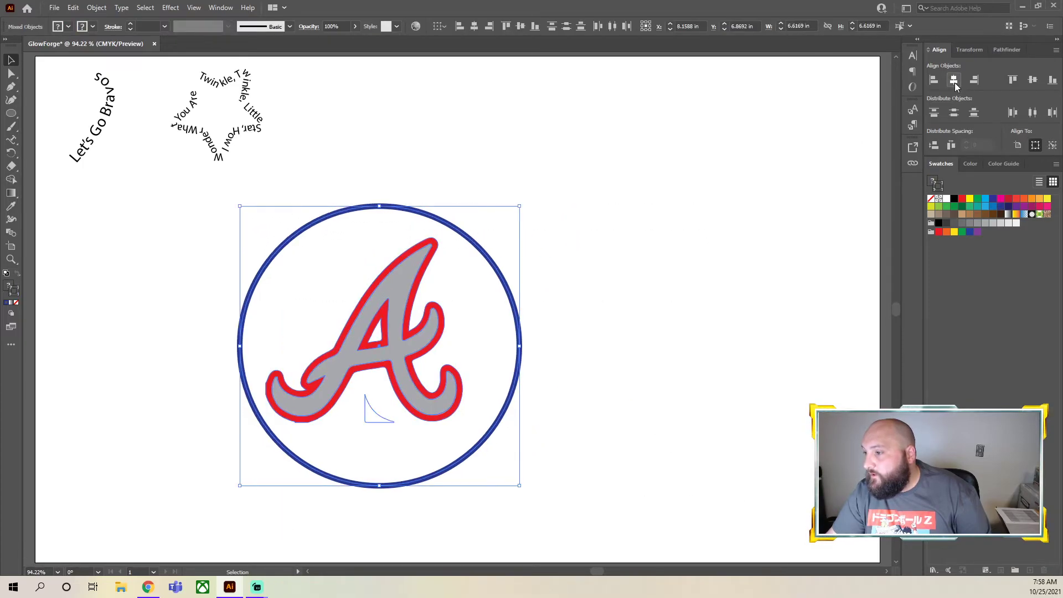
left_click(1032, 81)
left_click(550, 365)
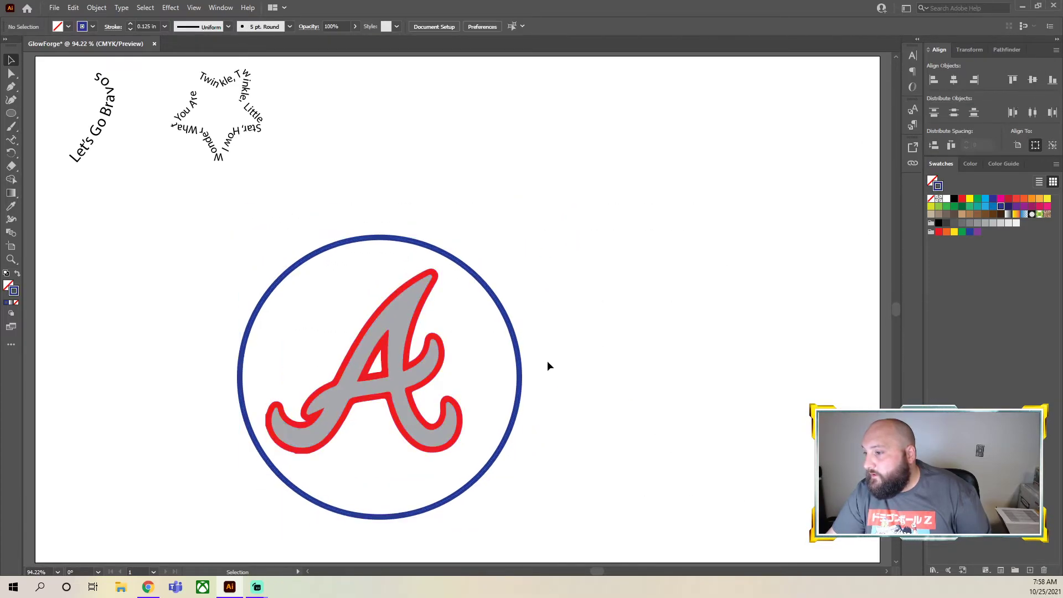
Select the circled logo with its stray shape and move them up and to the right on the artboard
left_click(380, 387)
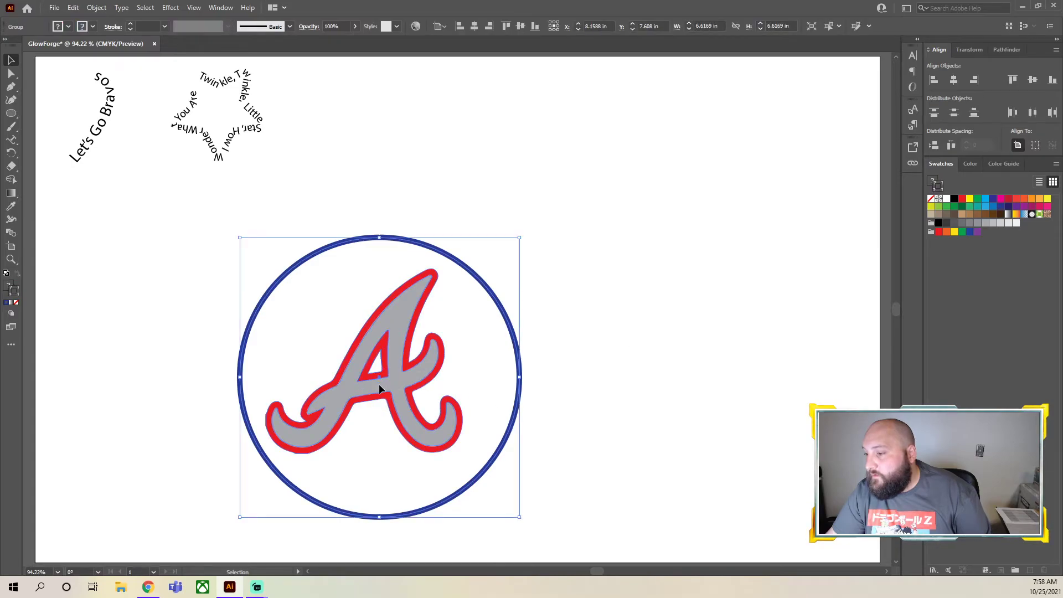
left_click(636, 334)
left_click(412, 374)
left_click(731, 271)
scroll(657, 294, "down", 2)
left_click_drag(574, 493, 167, 143)
left_click_drag(476, 191, 489, 168)
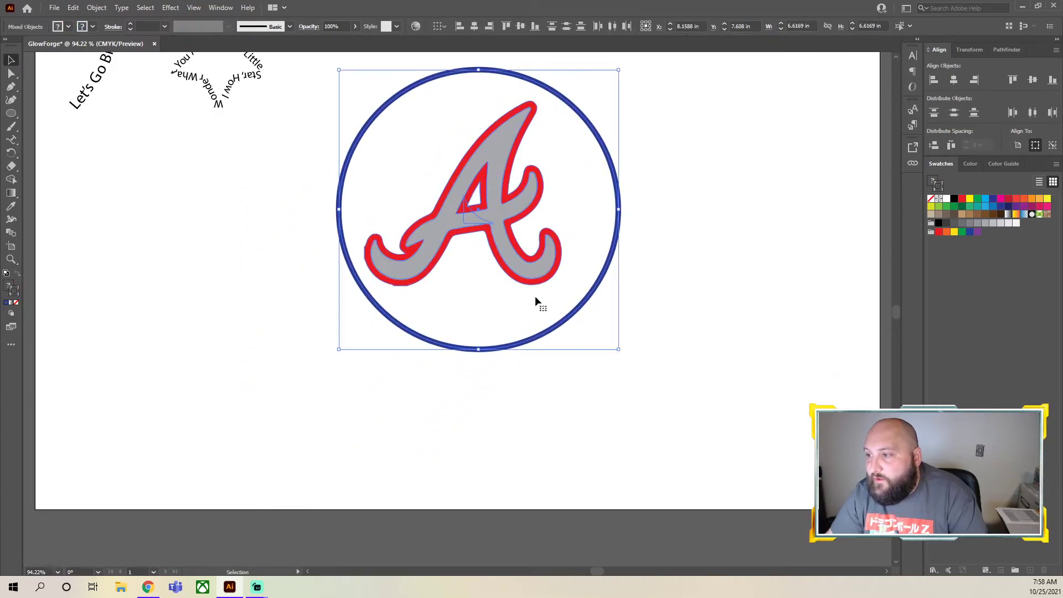
Try deleting the stray shape at the circle's center, and undo the deletion
left_click(474, 225)
key("Delete")
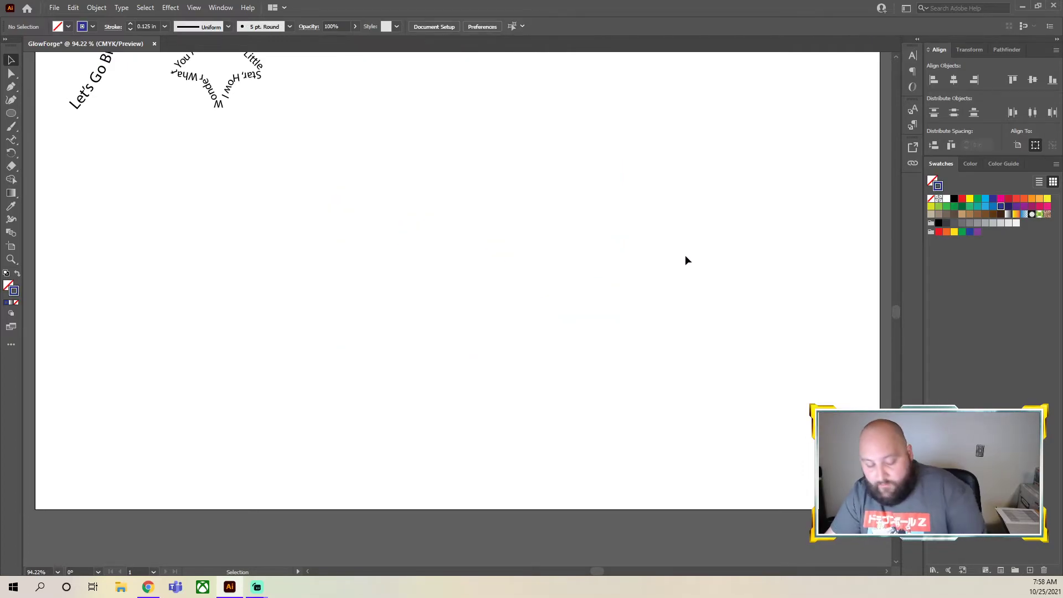
key("ctrl+z")
left_click(616, 247, "shift")
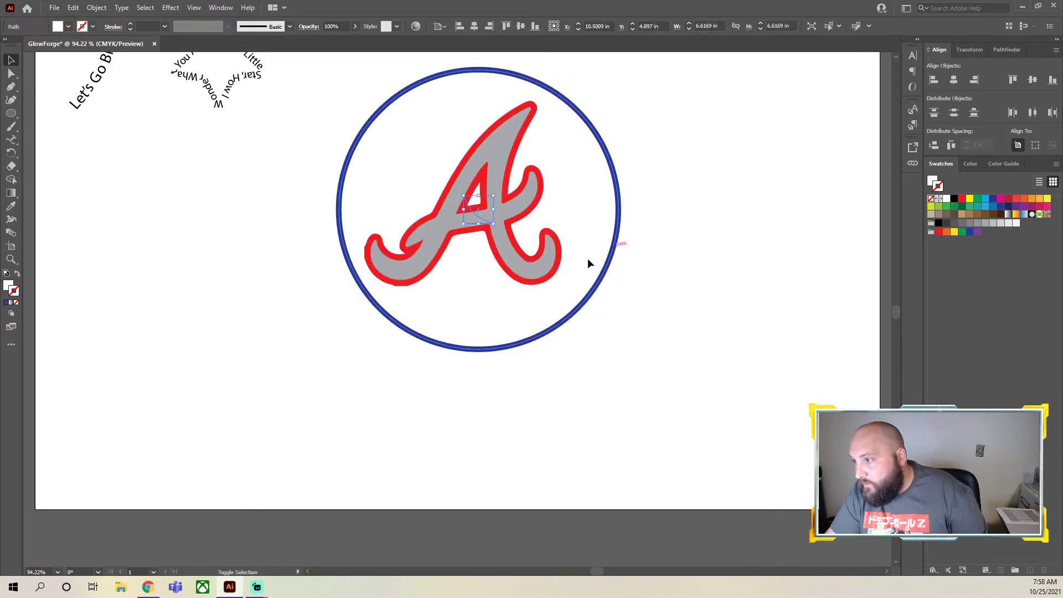
left_click(524, 254, "shift")
left_click(524, 253, "shift")
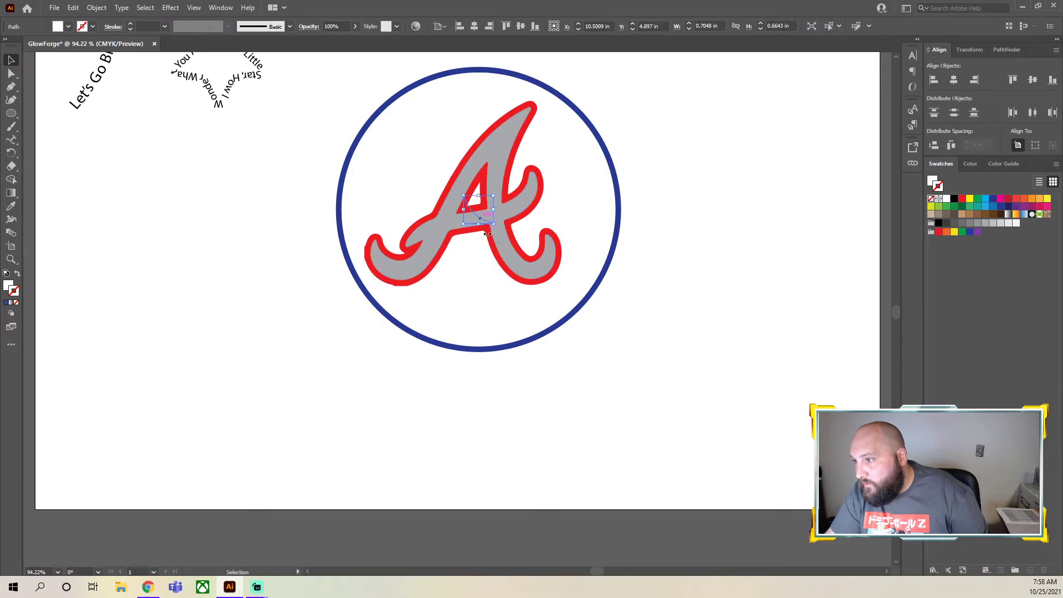
left_click(701, 311)
left_click(505, 268)
left_click(639, 303)
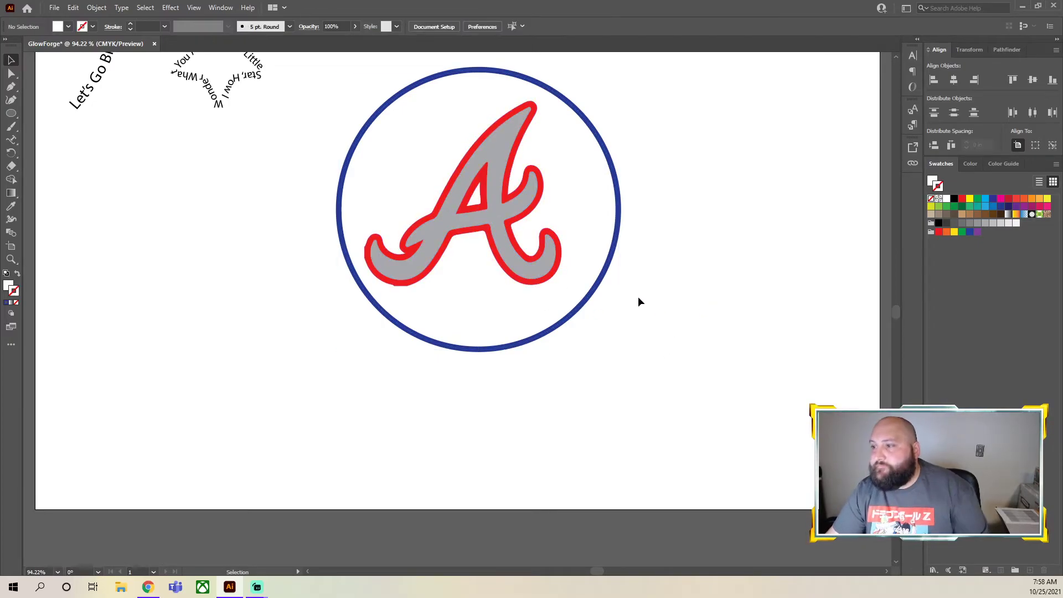
Convert the circle around the A logo into a type path and enter the text "World Series Bound" along it
scroll(623, 307, "up", 3)
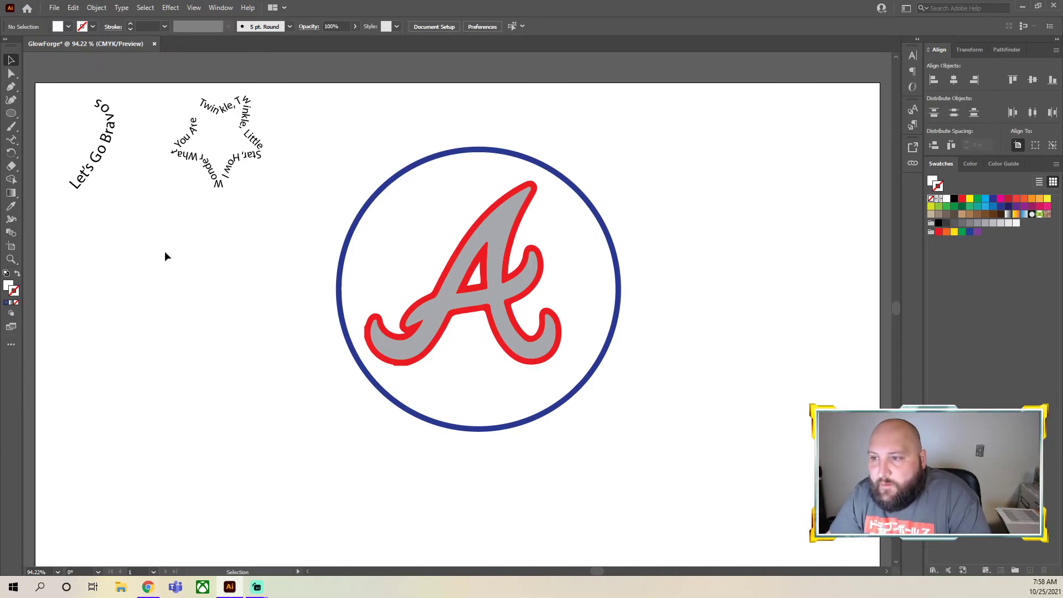
left_click(11, 140)
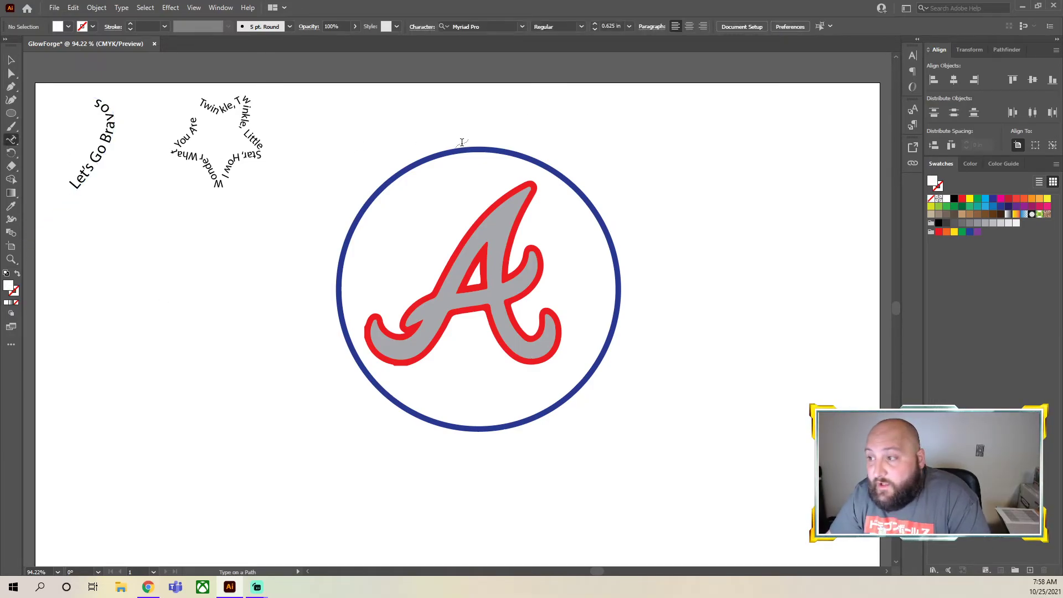
left_click(495, 339)
left_click(644, 310)
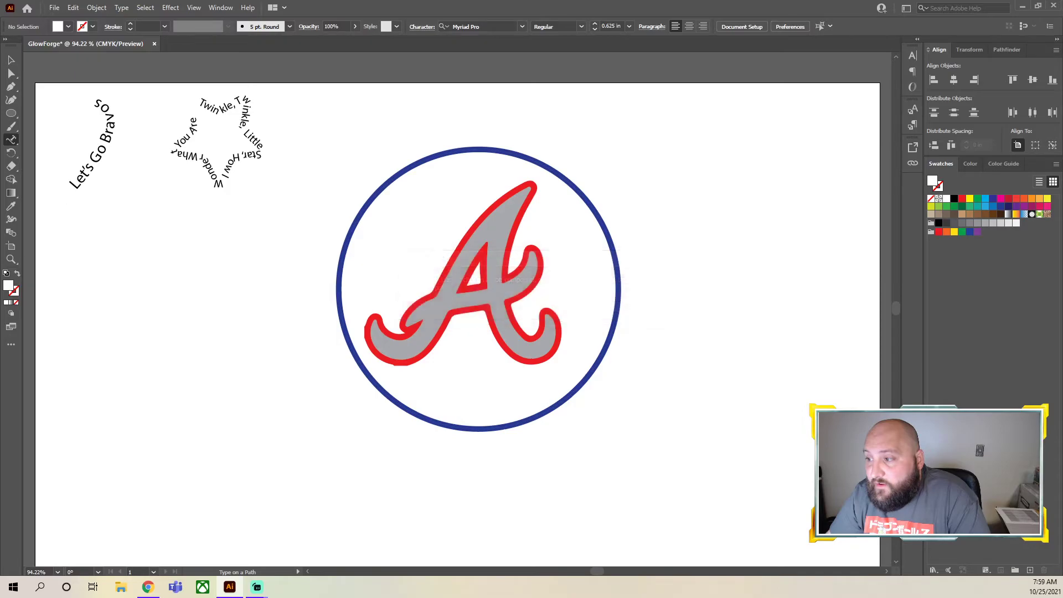
key("v")
left_click(446, 156)
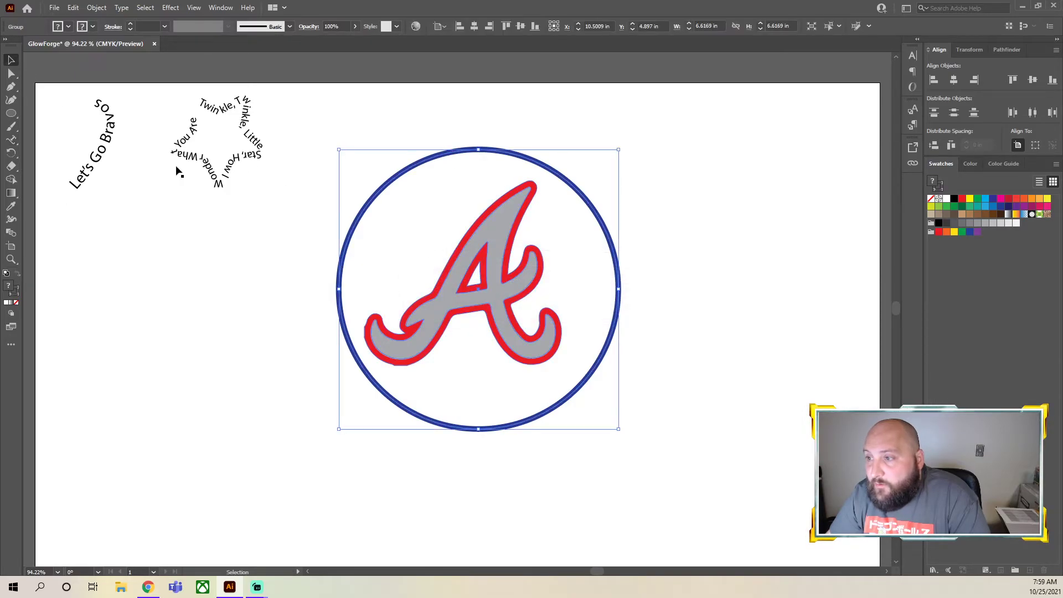
left_click(9, 142)
left_click(424, 159)
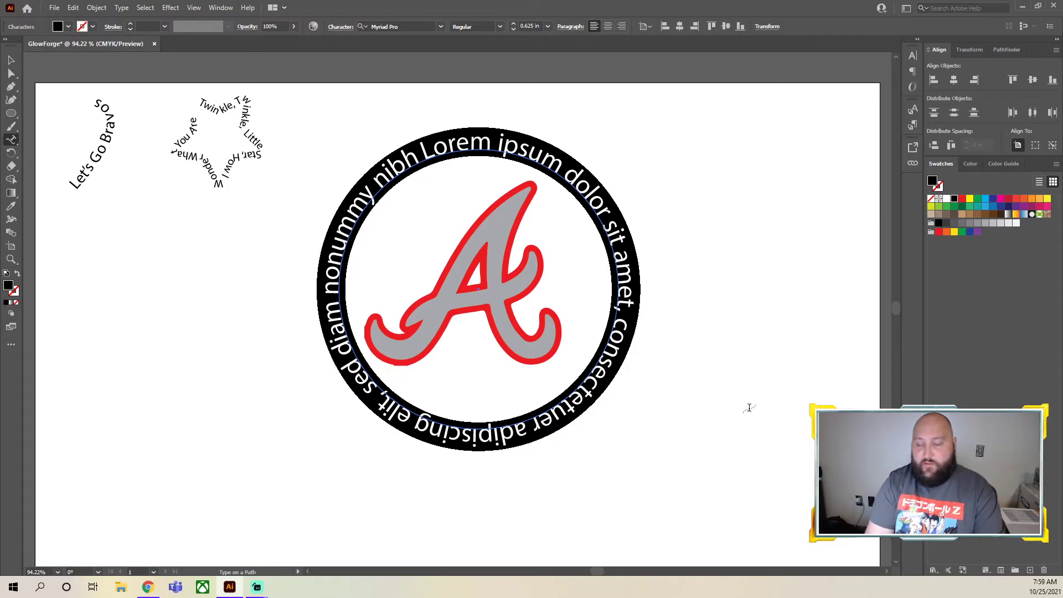
type("World Seri")
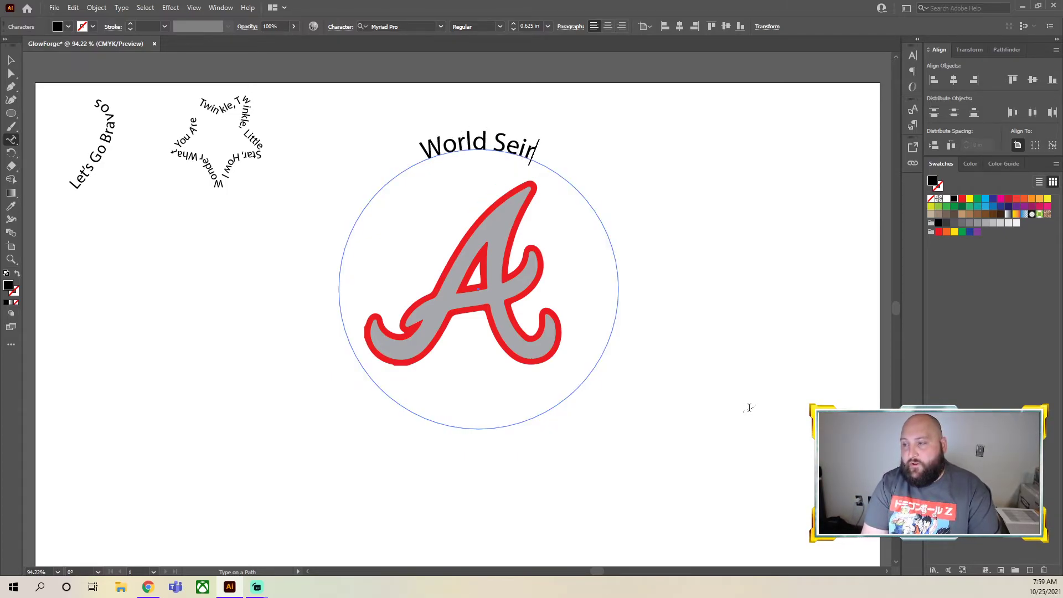
type("es B")
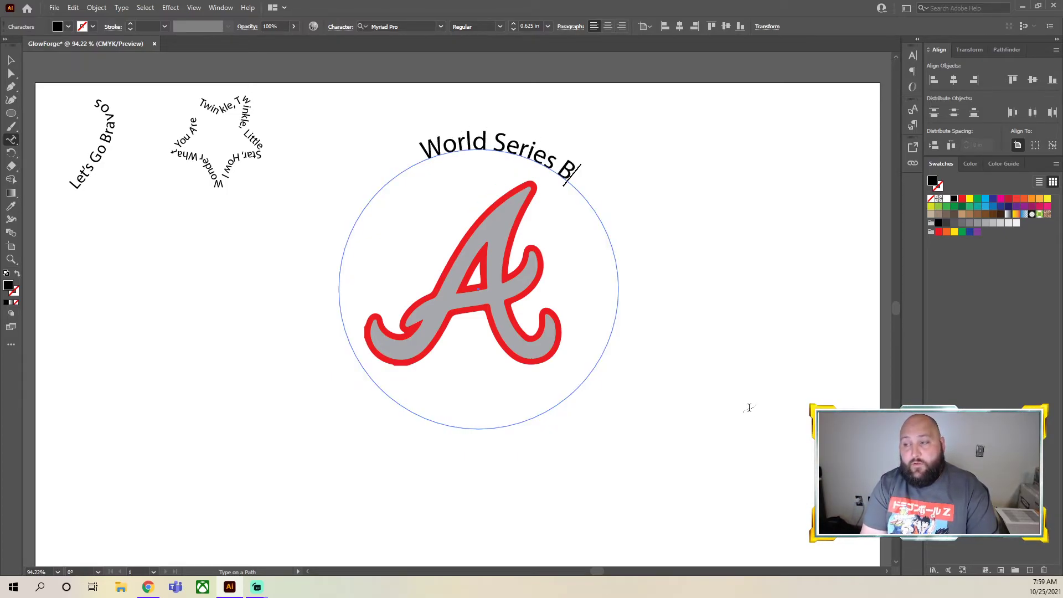
type("ound")
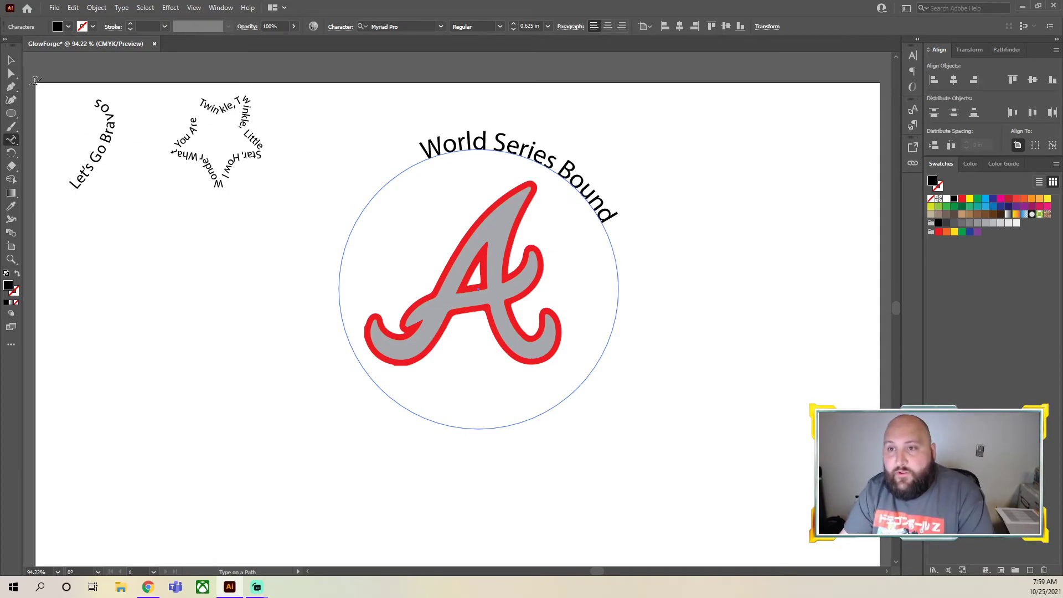
Slide the "World Series Bound" text along the circle's path until it sits roughly centered above the A logo
left_click(12, 60)
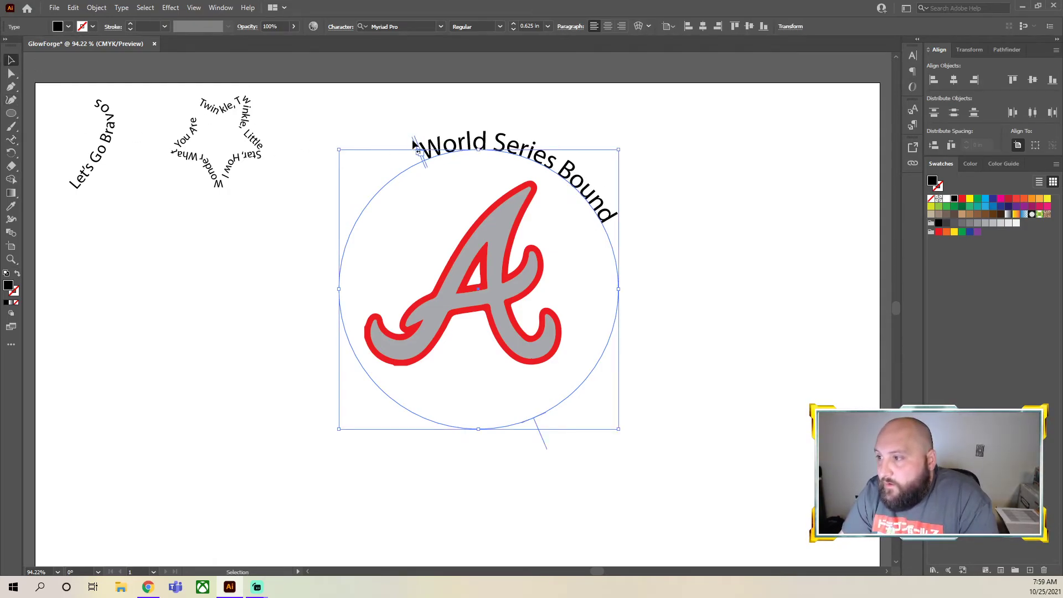
left_click_drag(414, 145, 441, 385)
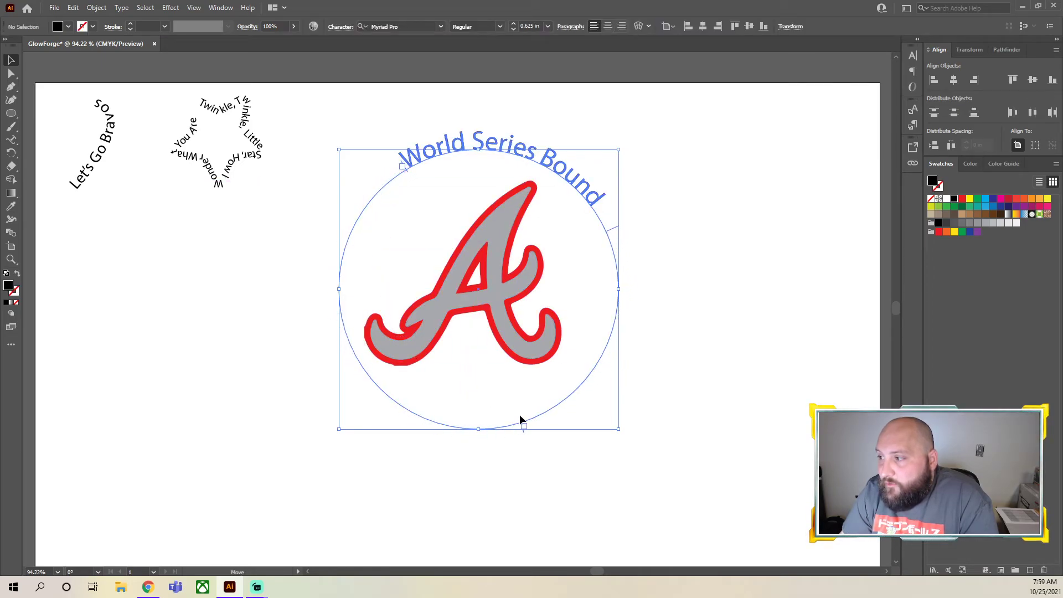
left_click_drag(545, 412, 548, 415)
left_click_drag(408, 171, 393, 182)
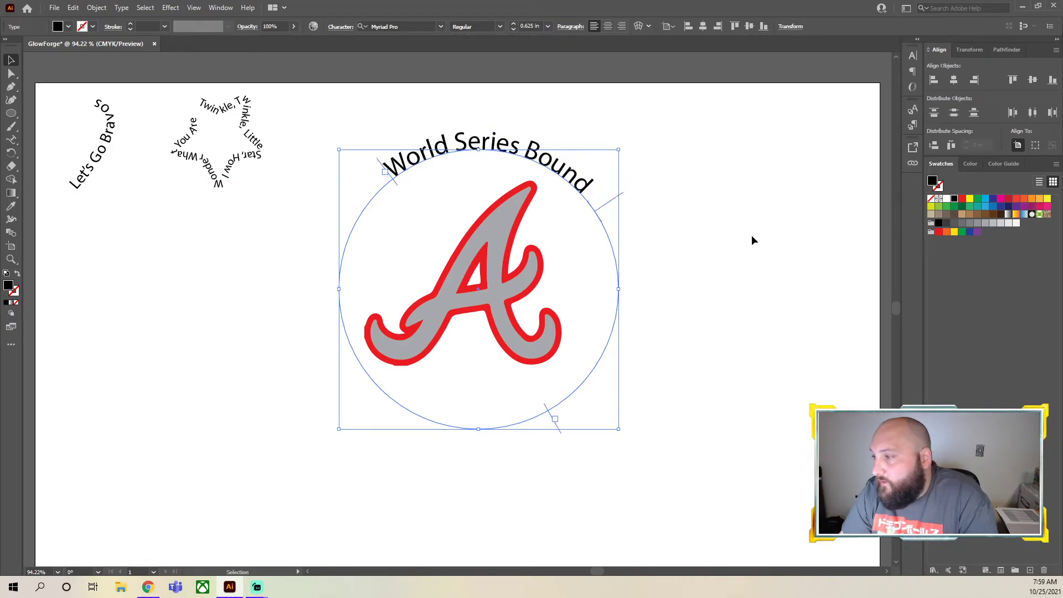
left_click(673, 240)
left_click(588, 163)
left_click_drag(393, 183, 390, 190)
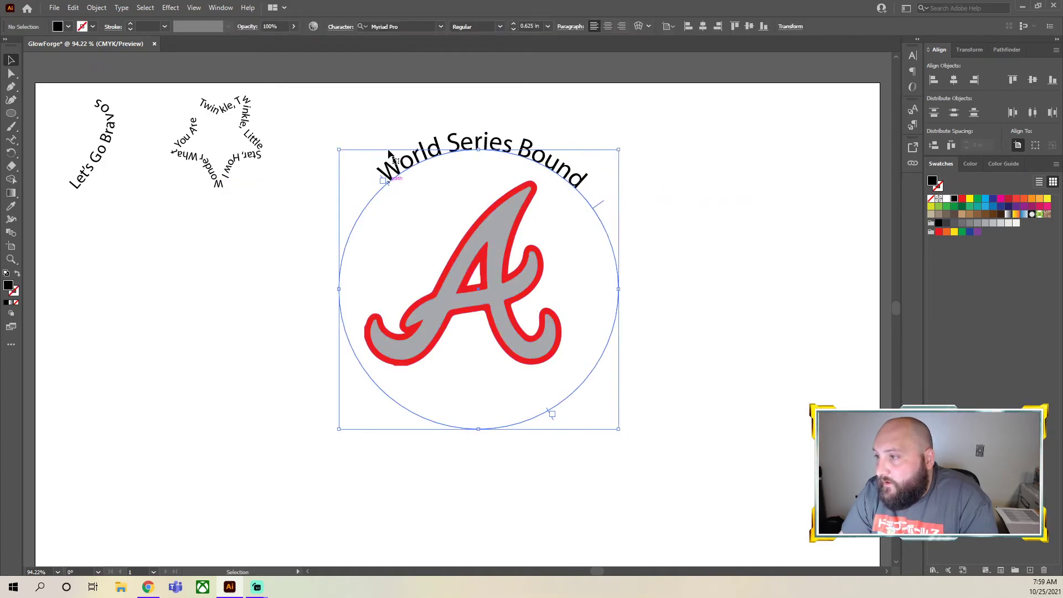
Increase the curved text's font size to 0.875 in and slide it along the path to re-center it above the logo
left_click(514, 25)
left_click(514, 24)
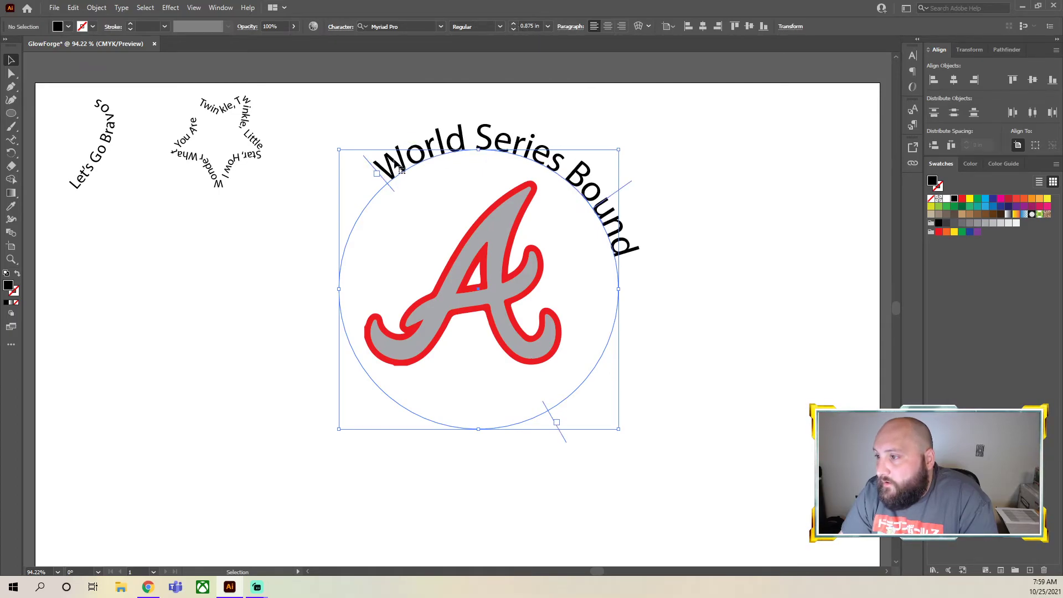
left_click_drag(369, 166, 359, 206)
left_click(723, 210)
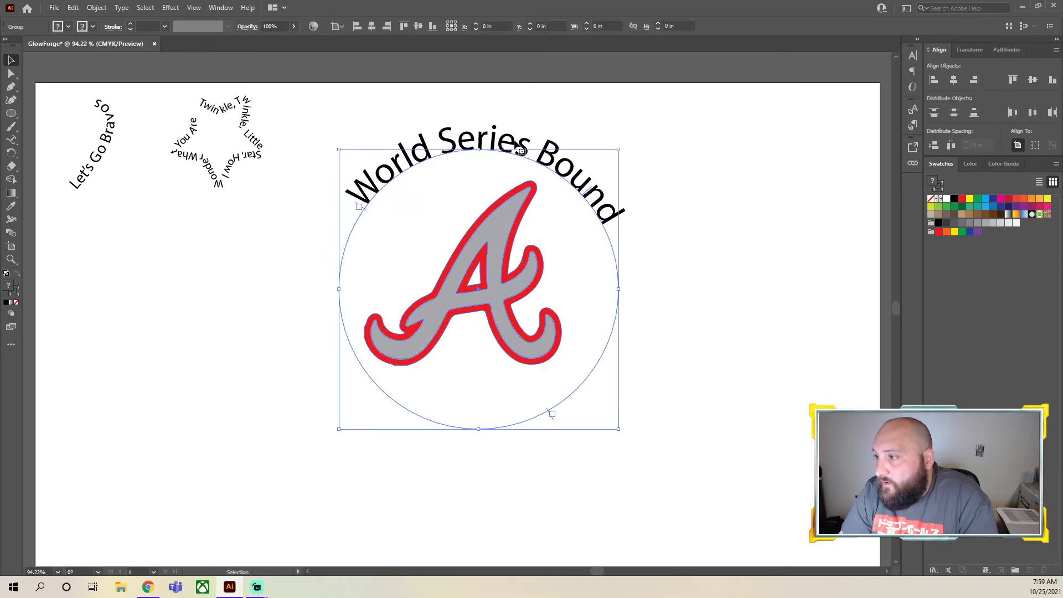
Recolor all of the "World Series Bound" text with a blue fill, and clear the selection
double_click(518, 150)
double_click(519, 157)
key("ctrl+a")
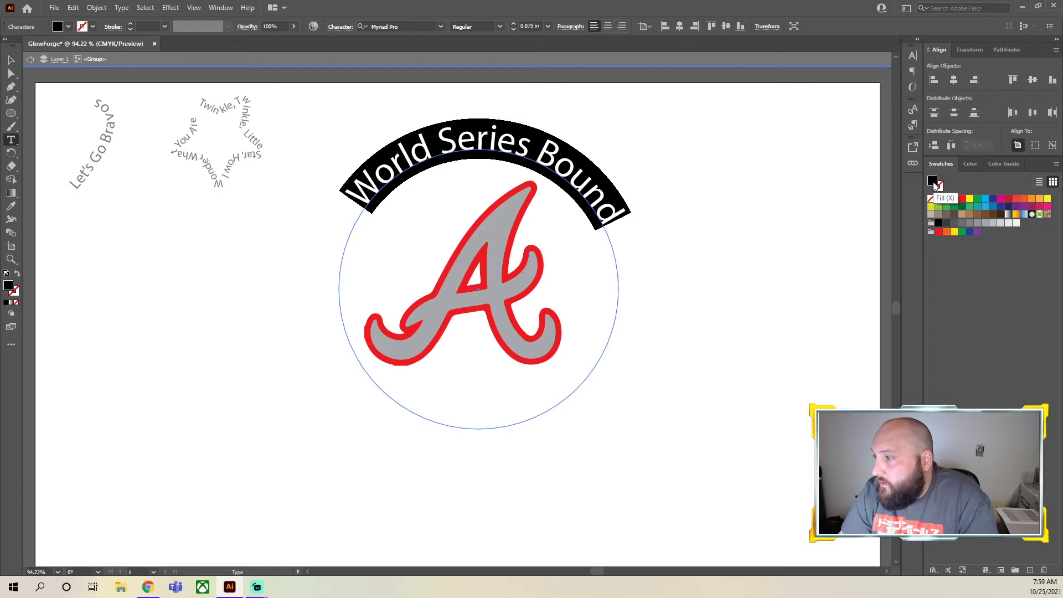
left_click(1000, 207)
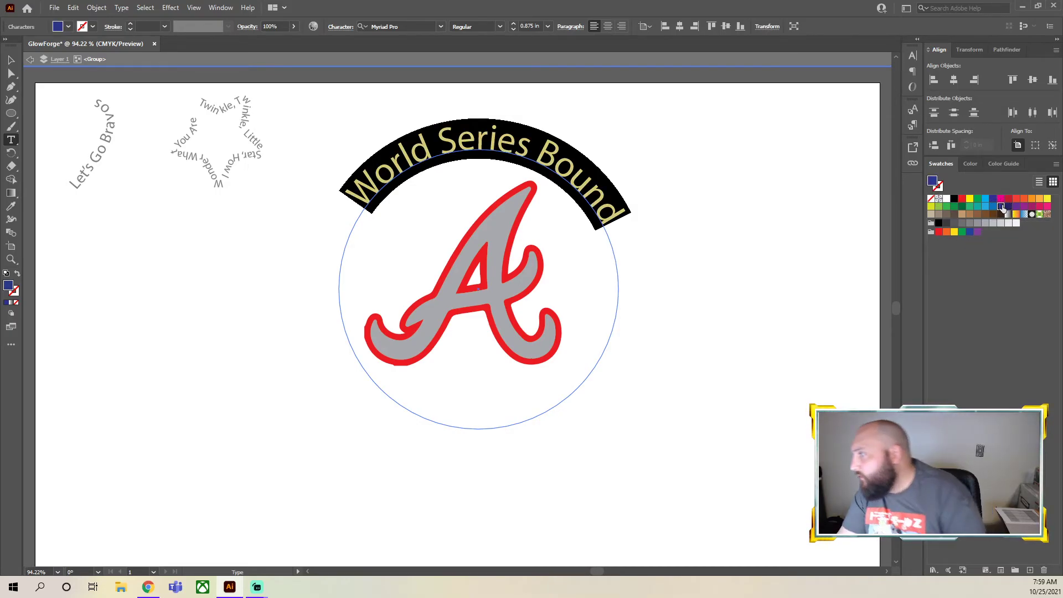
left_click(969, 232)
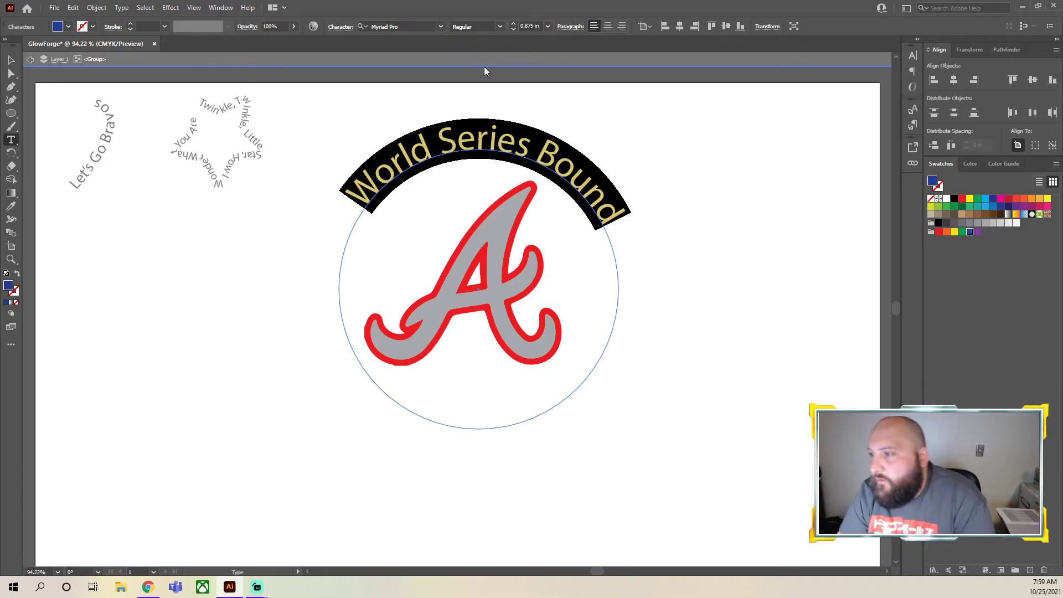
left_click(11, 61)
left_click(230, 274)
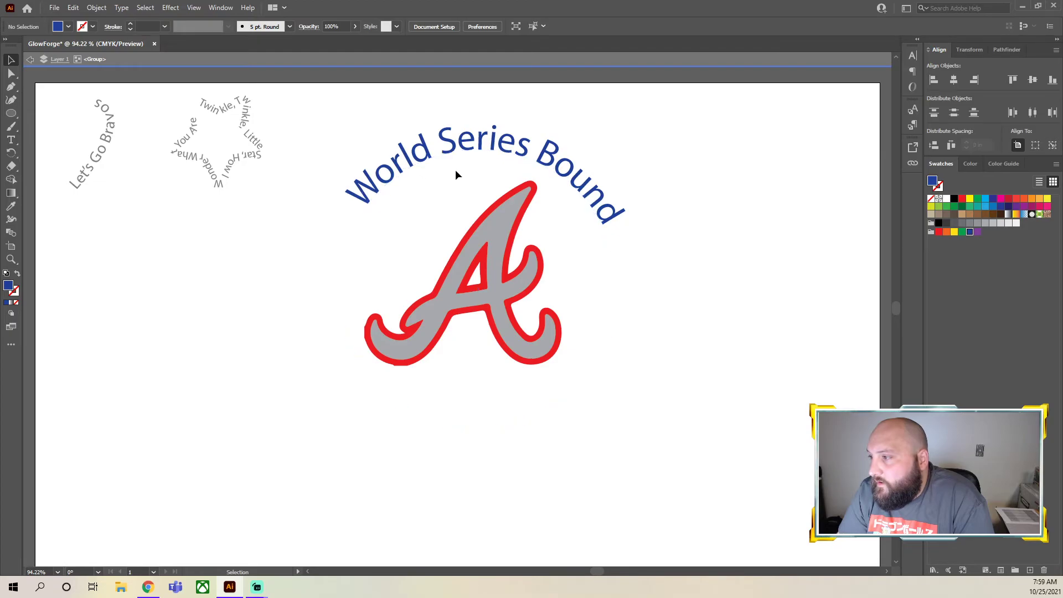
left_click(397, 163)
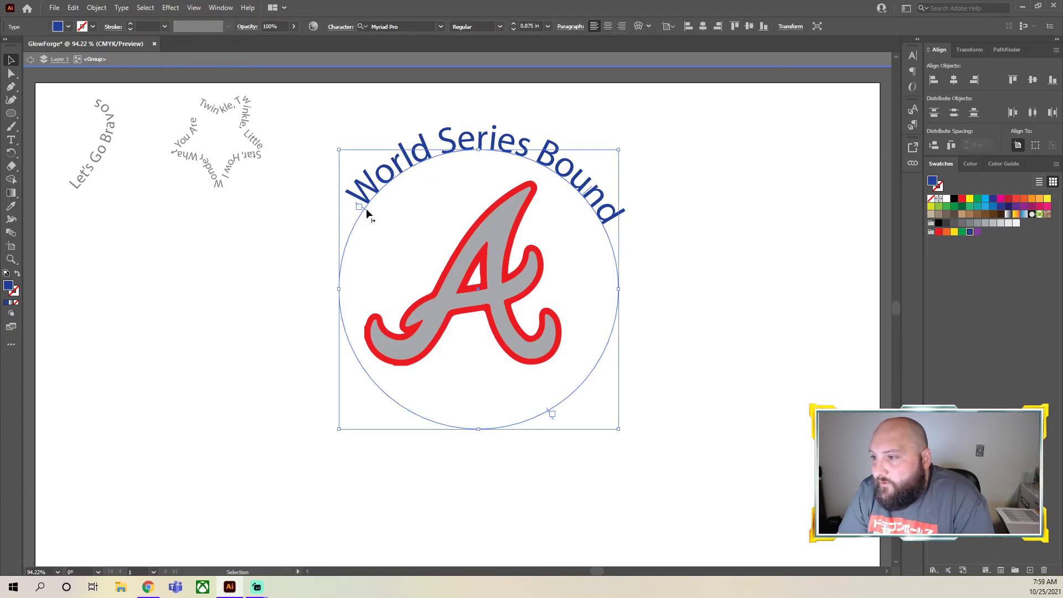
left_click(186, 354)
left_click(504, 144)
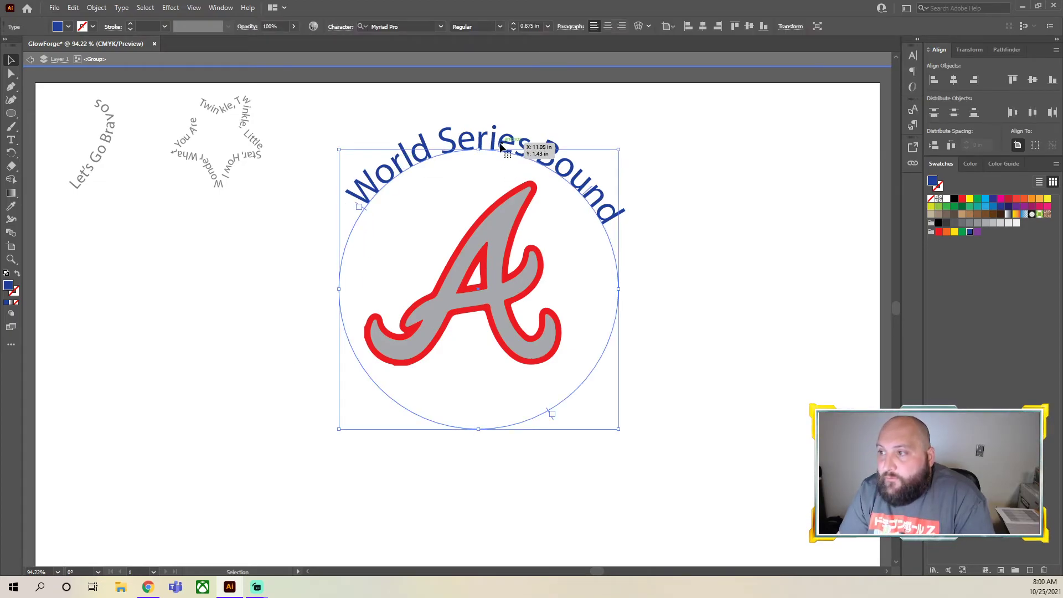
double_click(489, 139)
key("ctrl+a")
key("ctrl+c")
left_click(712, 286)
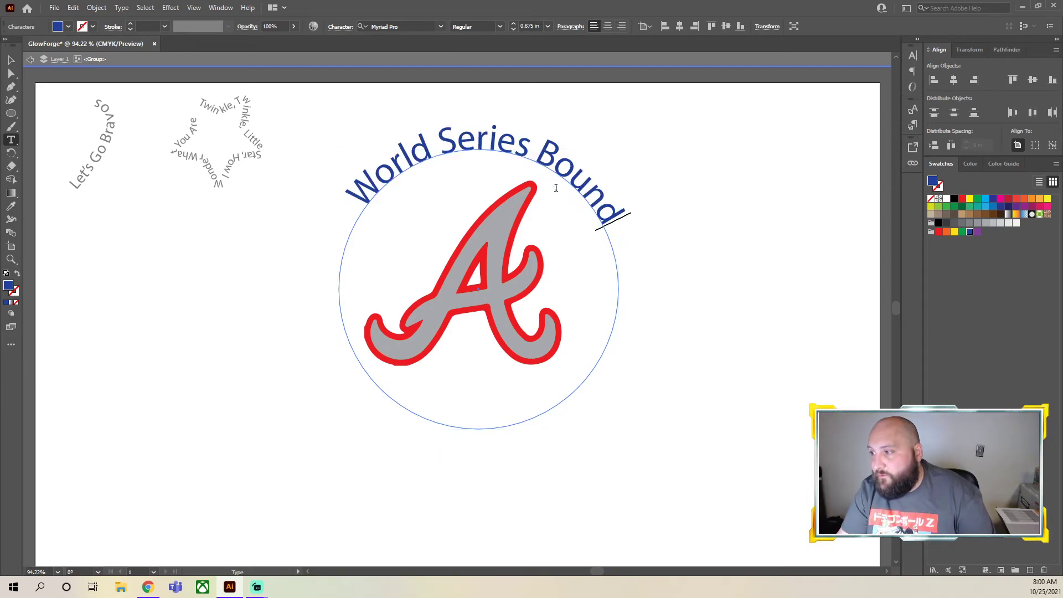
left_click(11, 60)
left_click(700, 220)
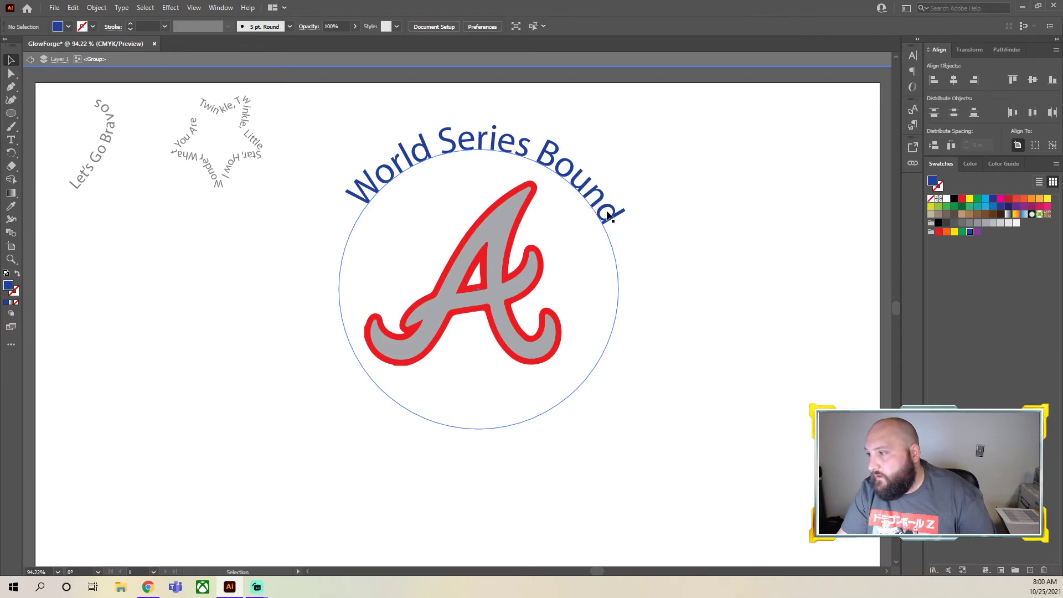
Duplicate the "World Series Bound" path text and place the copy directly over the original
left_click(607, 219)
key("ctrl+c")
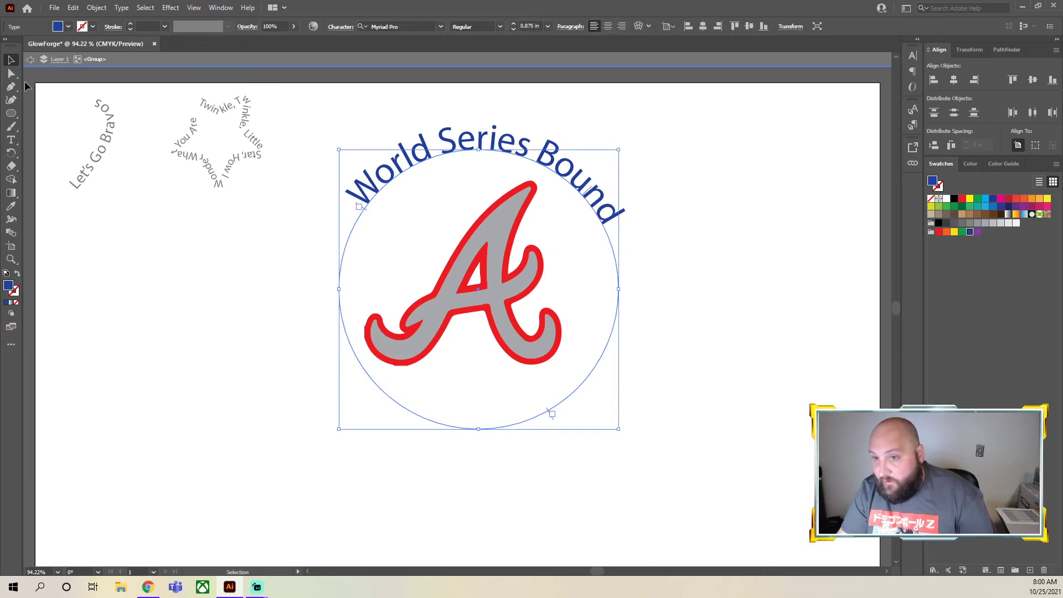
key("ctrl+v")
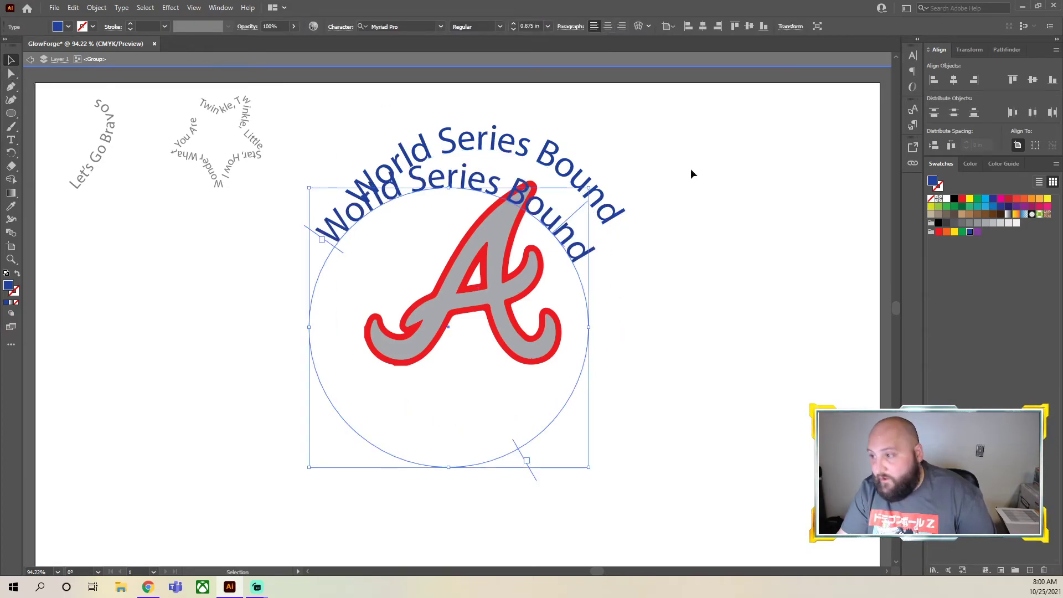
left_click_drag(564, 233, 592, 201)
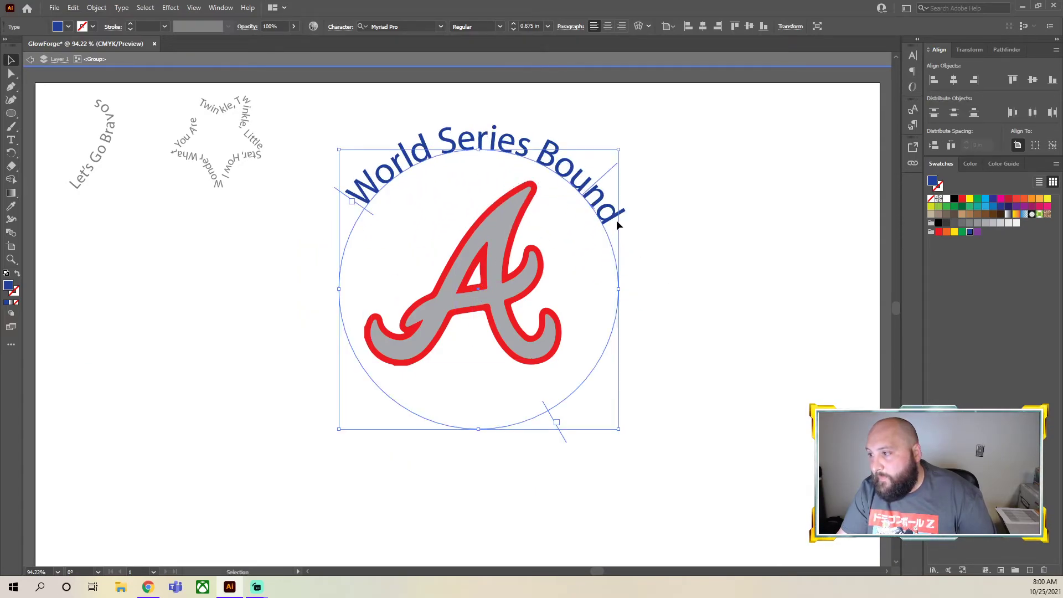
left_click(546, 441)
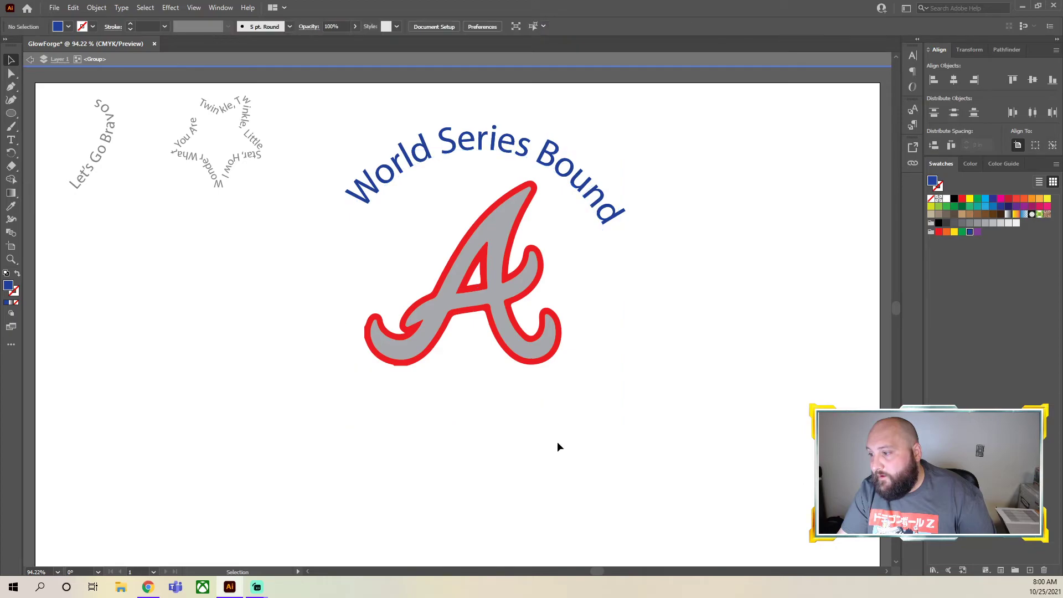
key("ctrl+z")
left_click_drag(563, 234, 591, 201)
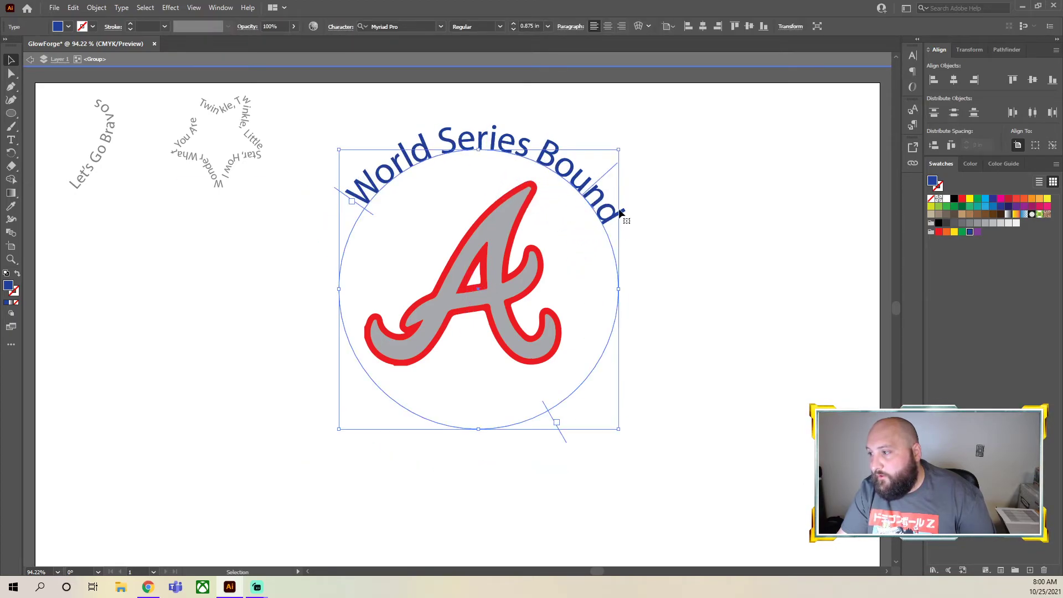
Slide the copied text around to the lower half of the circle and replace its wording with "2021"
left_click_drag(610, 167, 429, 430)
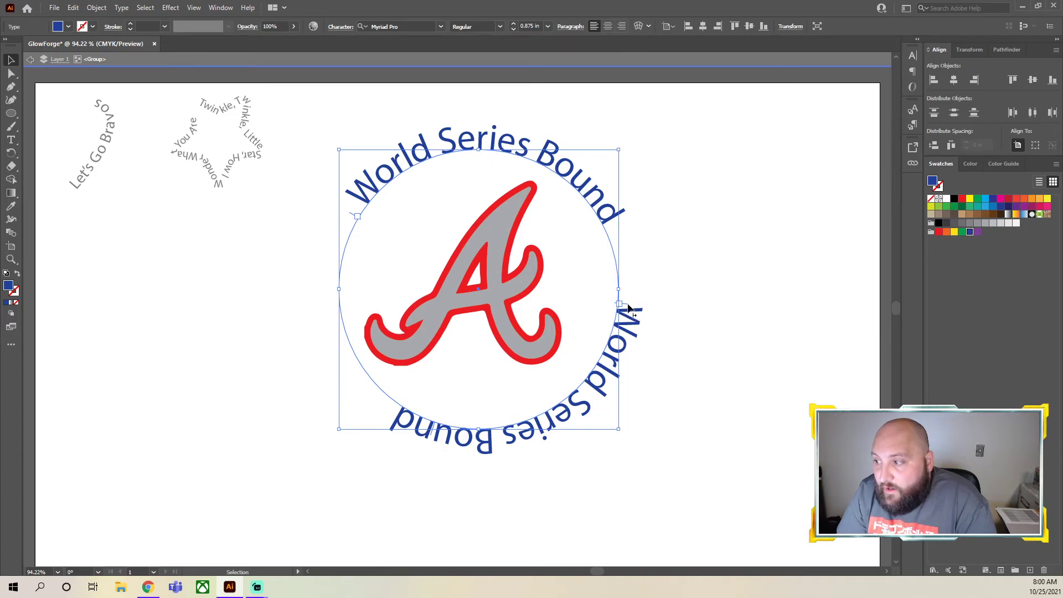
left_click_drag(625, 309, 627, 371)
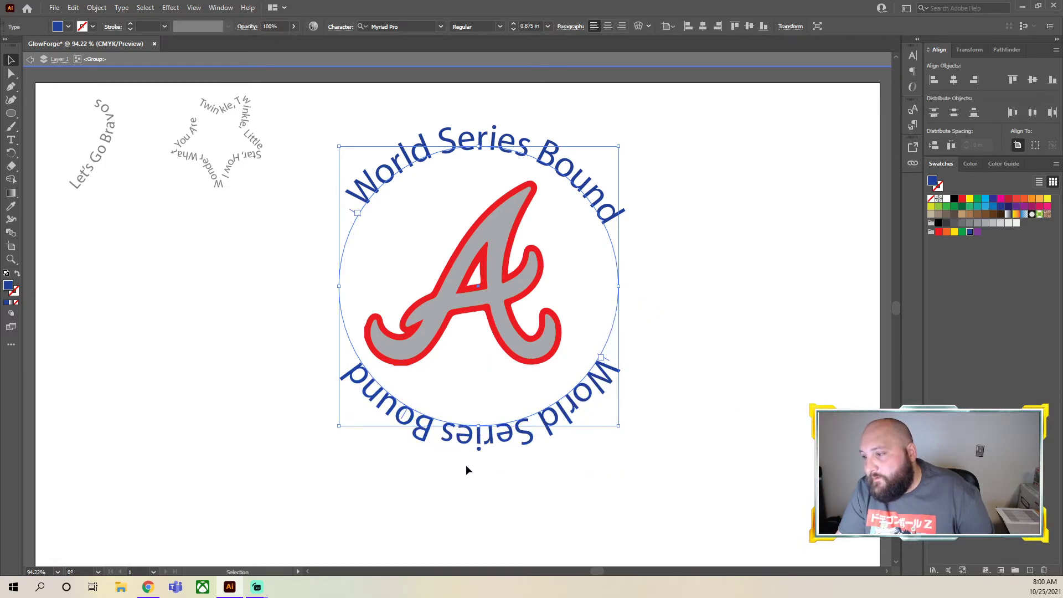
double_click(469, 441)
key("ctrl+a")
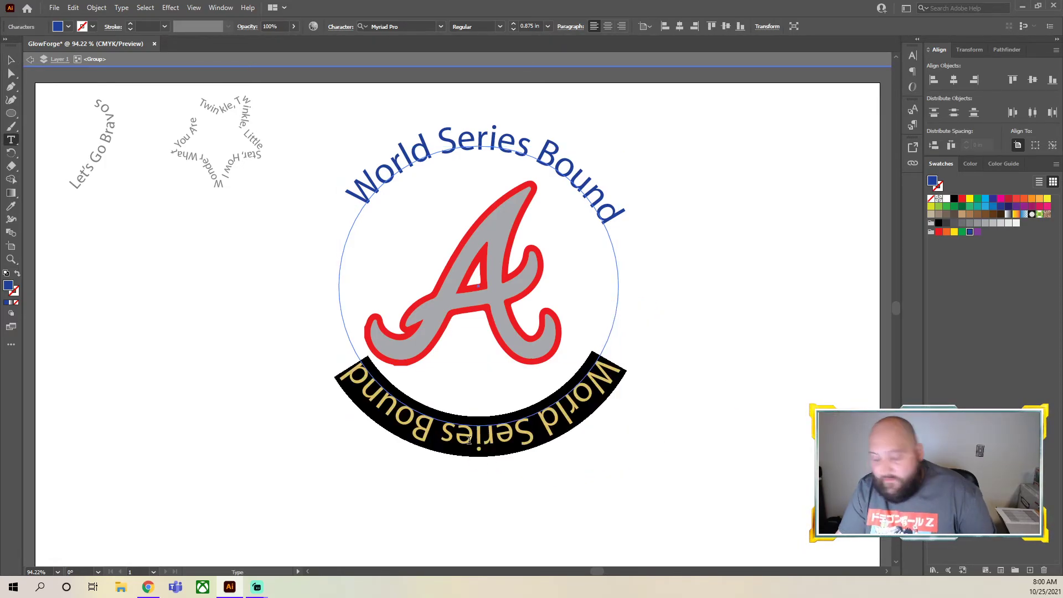
type("202")
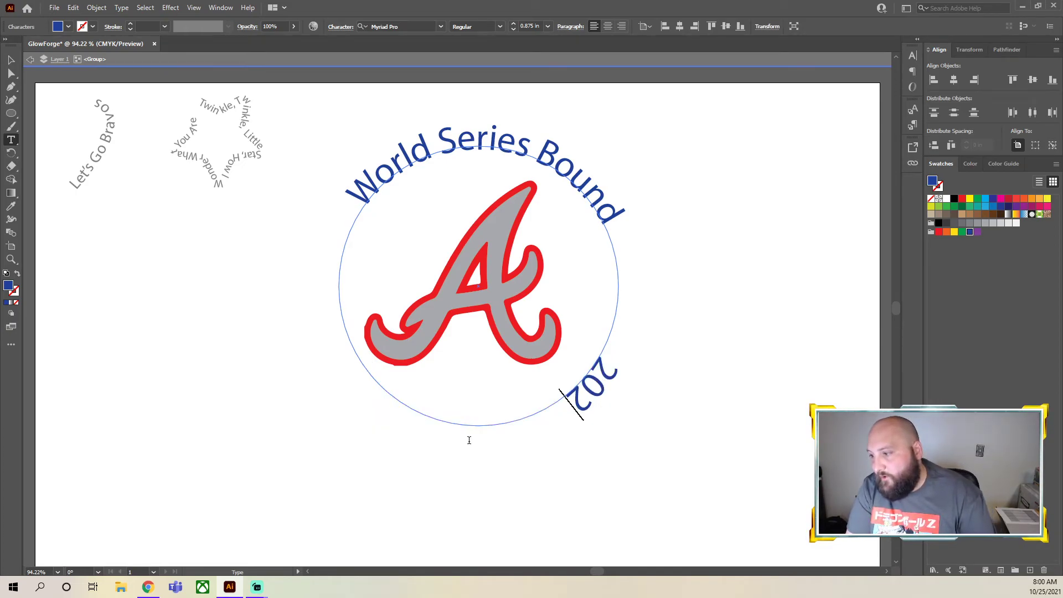
type("1")
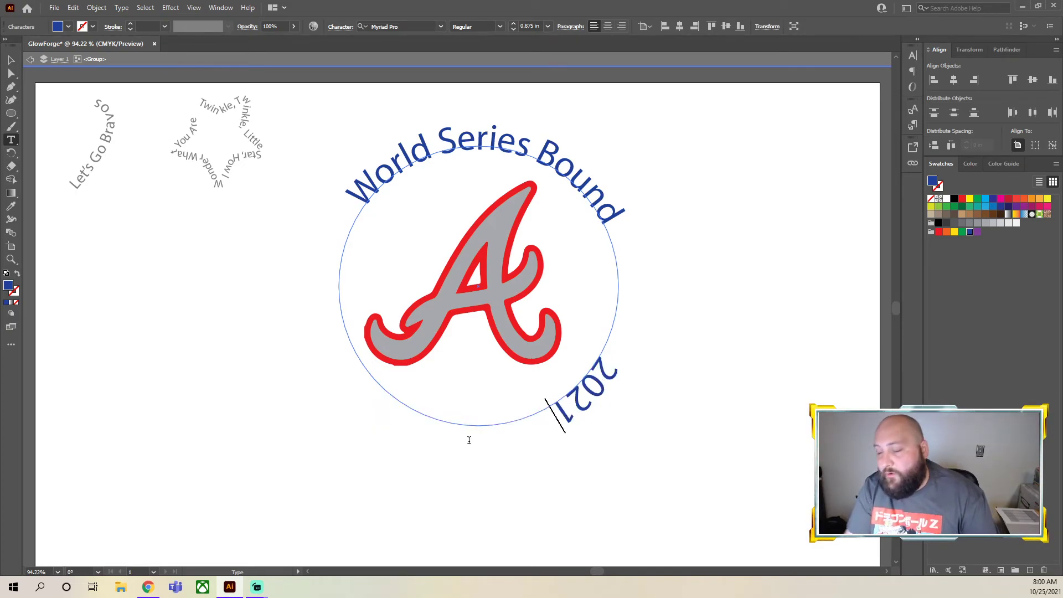
Slide the "2021" text along the circular path so it sits centered beneath the Braves logo
left_click(10, 60)
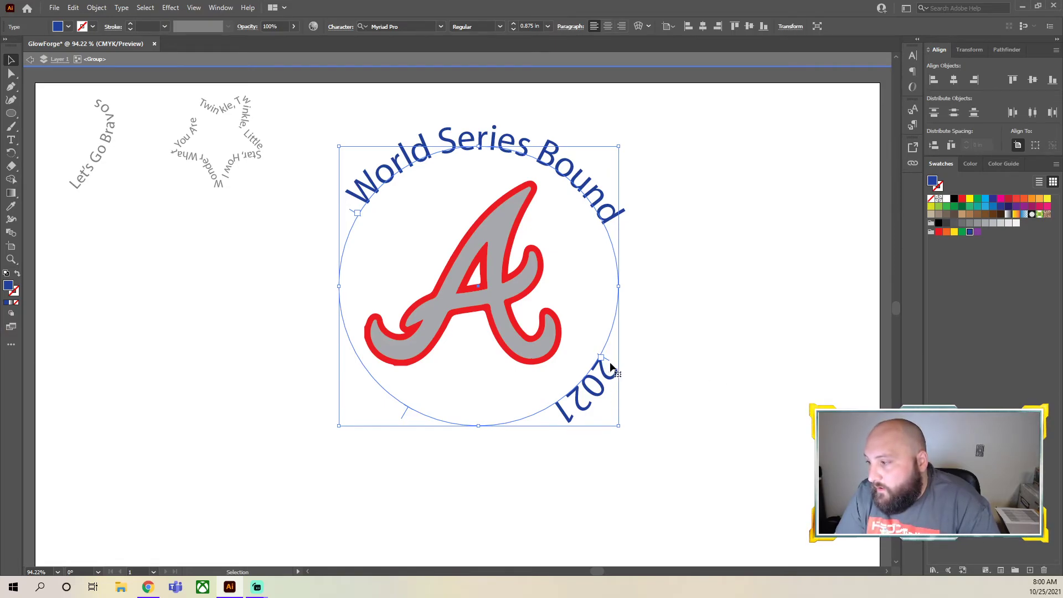
left_click_drag(608, 359, 498, 366)
key("ctrl+z")
left_click(660, 418)
left_click(584, 405)
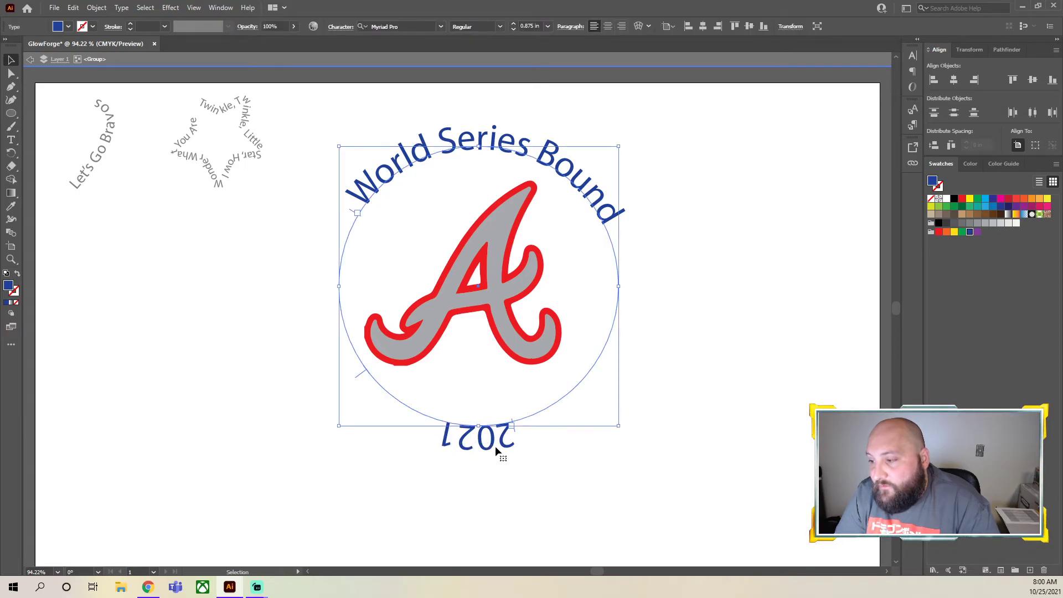
Try to flip the "2021" text to the inside of the circle by pulling its start bracket across the path
left_click_drag(513, 430, 506, 399)
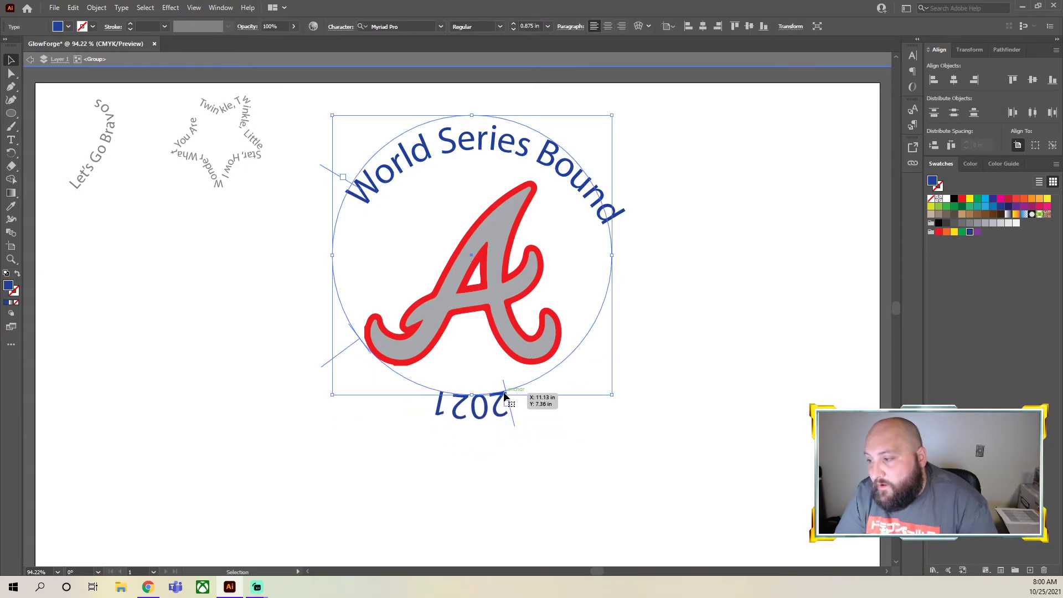
key("ctrl+z")
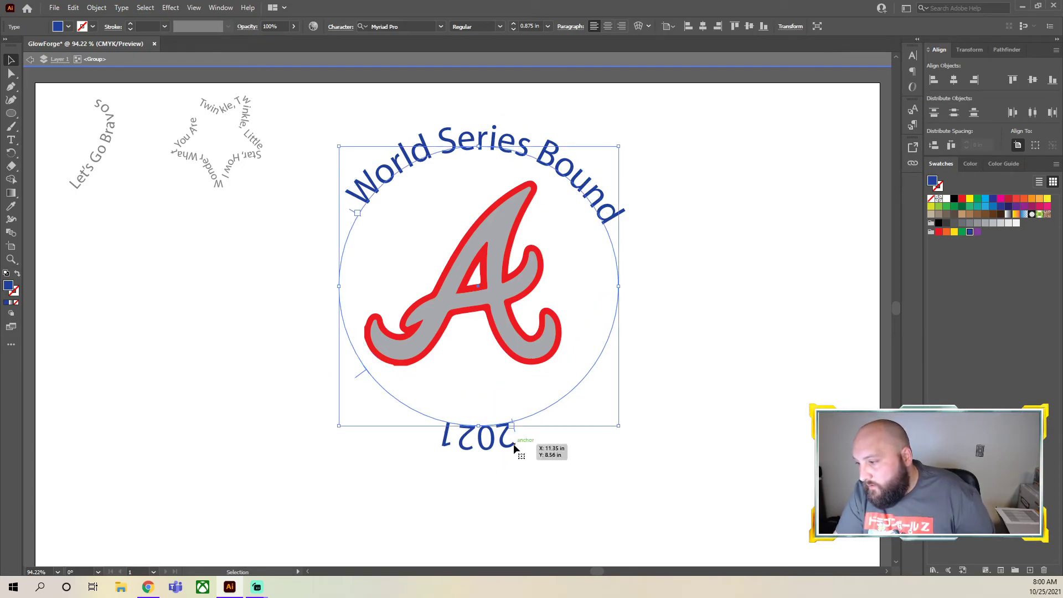
left_click(496, 487)
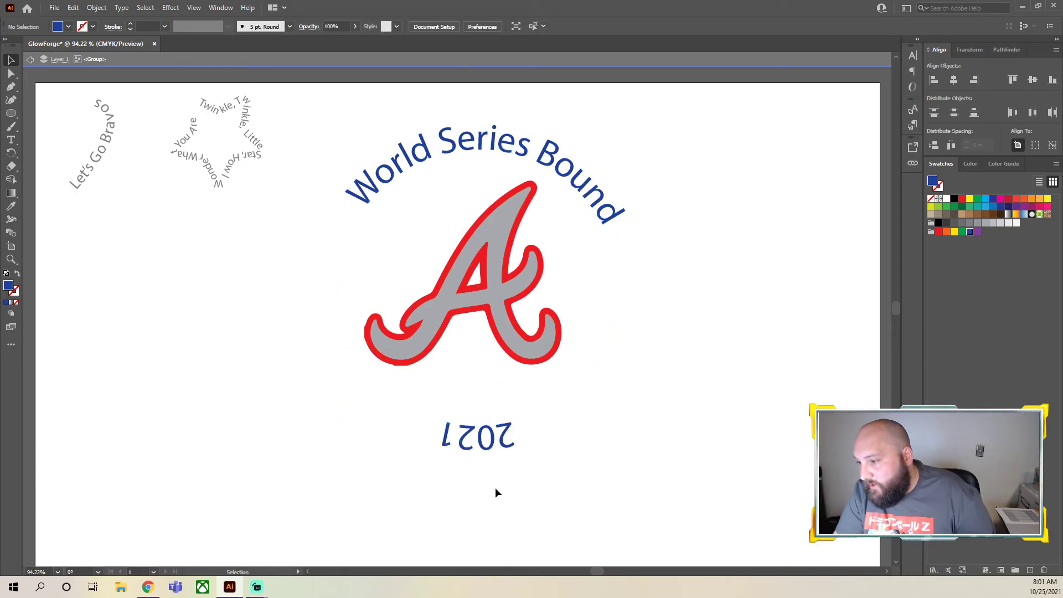
left_click(501, 446)
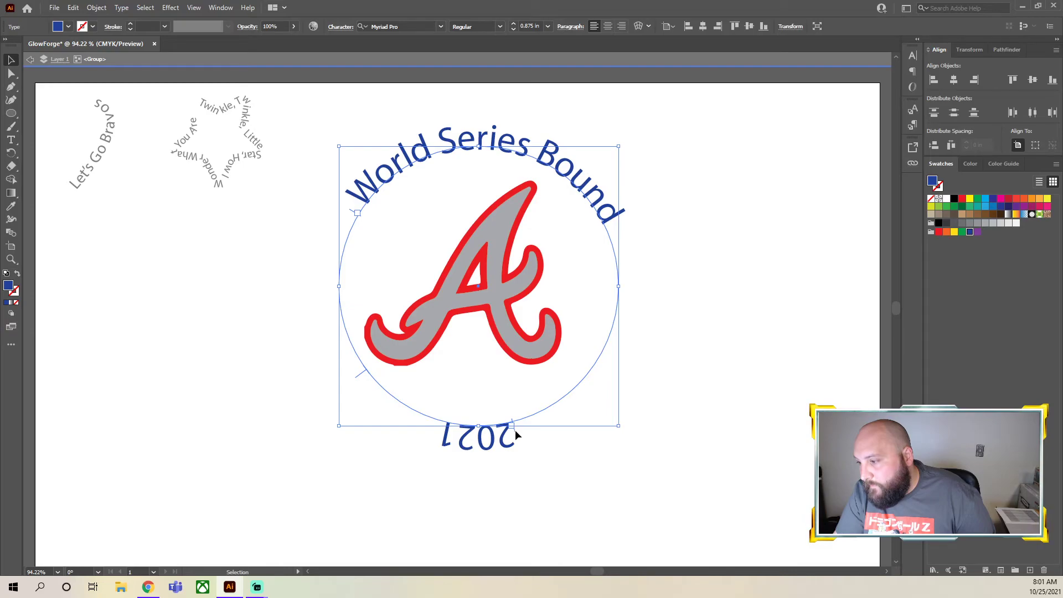
left_click_drag(513, 430, 503, 406)
key("ctrl+z")
left_click(519, 441)
left_click(513, 445)
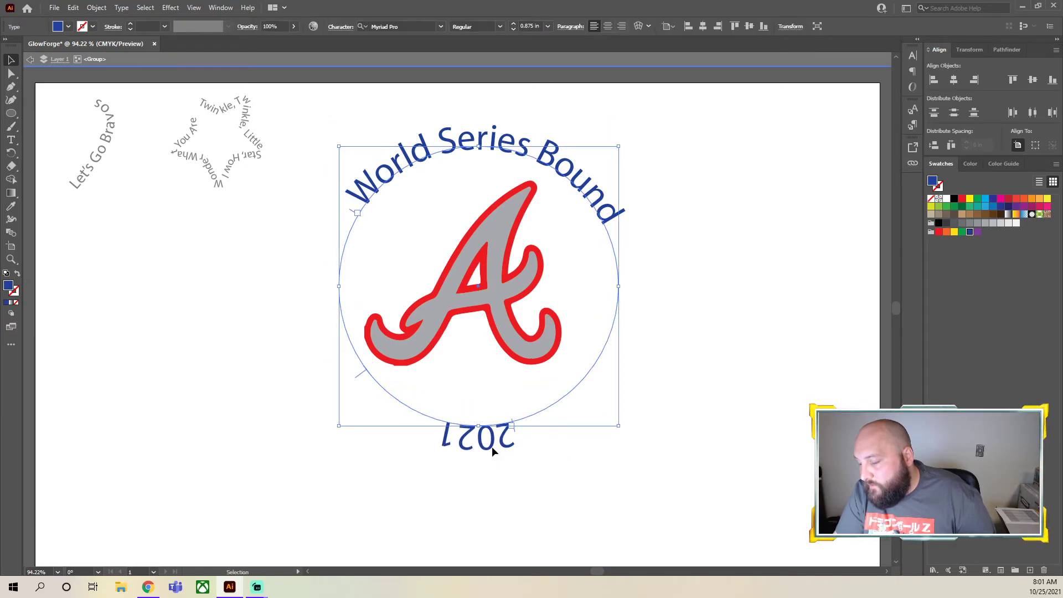
double_click(492, 446)
left_click_drag(513, 442, 453, 437)
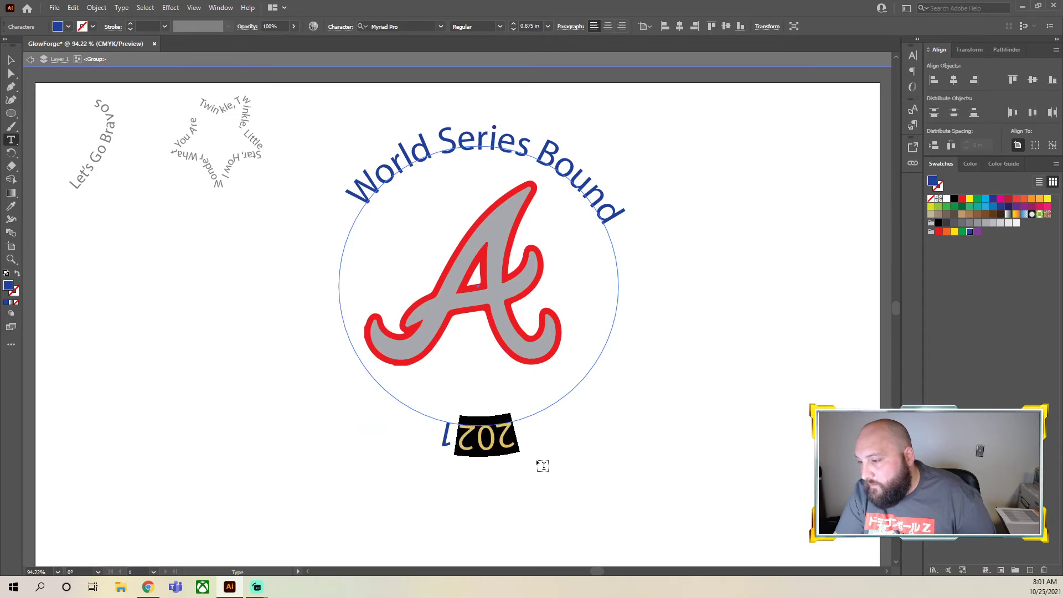
key("Escape")
left_click(11, 60)
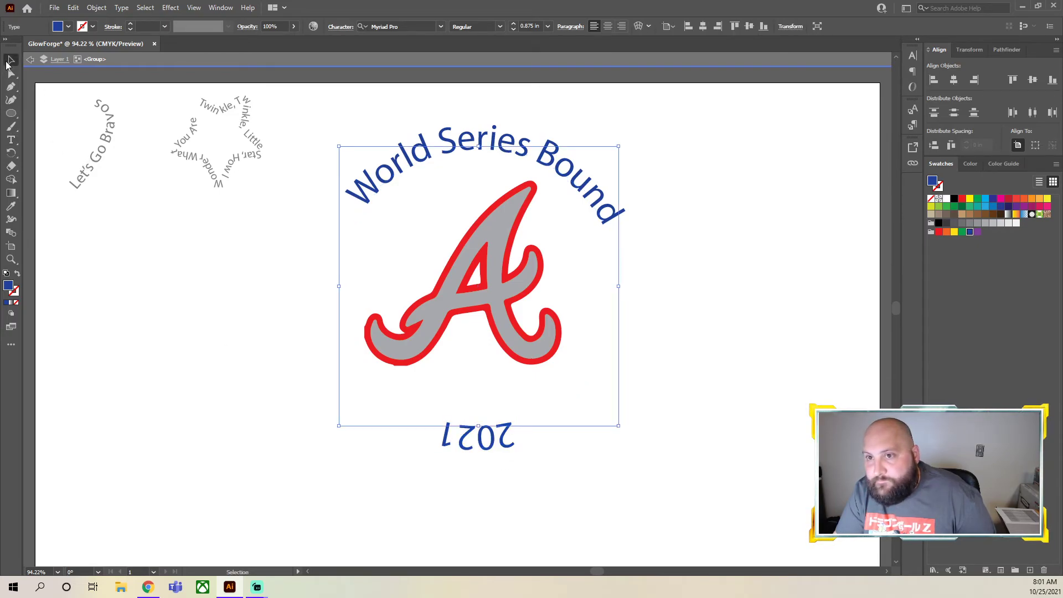
Try once more to pull the "2021" text across to the inner side of the circular path, and clear the selection
left_click(327, 425)
left_click(512, 433)
left_click_drag(515, 432, 506, 399)
key("ctrl+z")
left_click(514, 464)
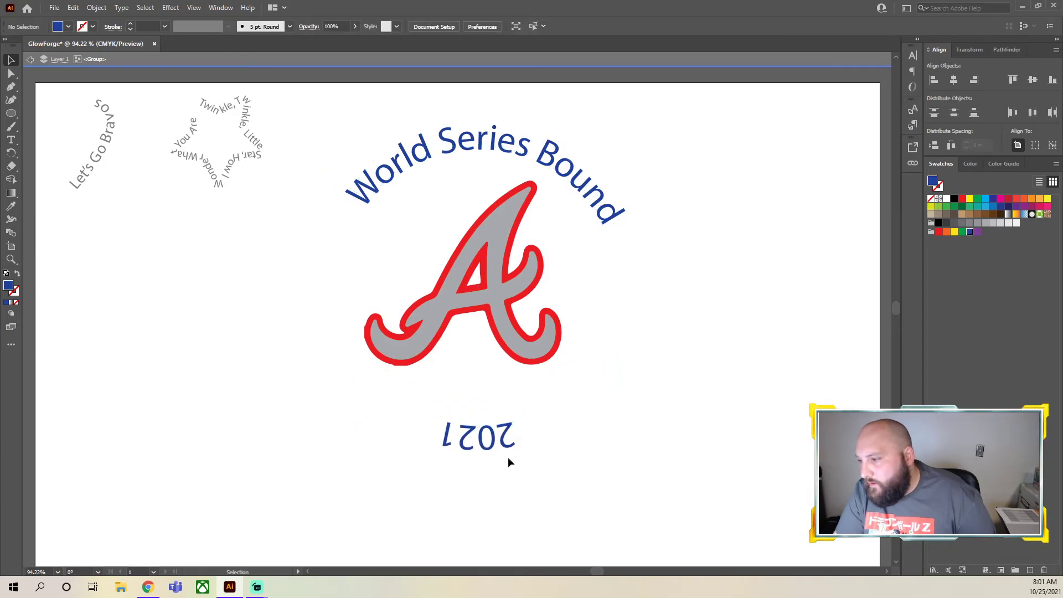
Select the "2021" path text and look through the transform and type commands for a way to flip it
left_click(511, 438)
right_click(494, 436)
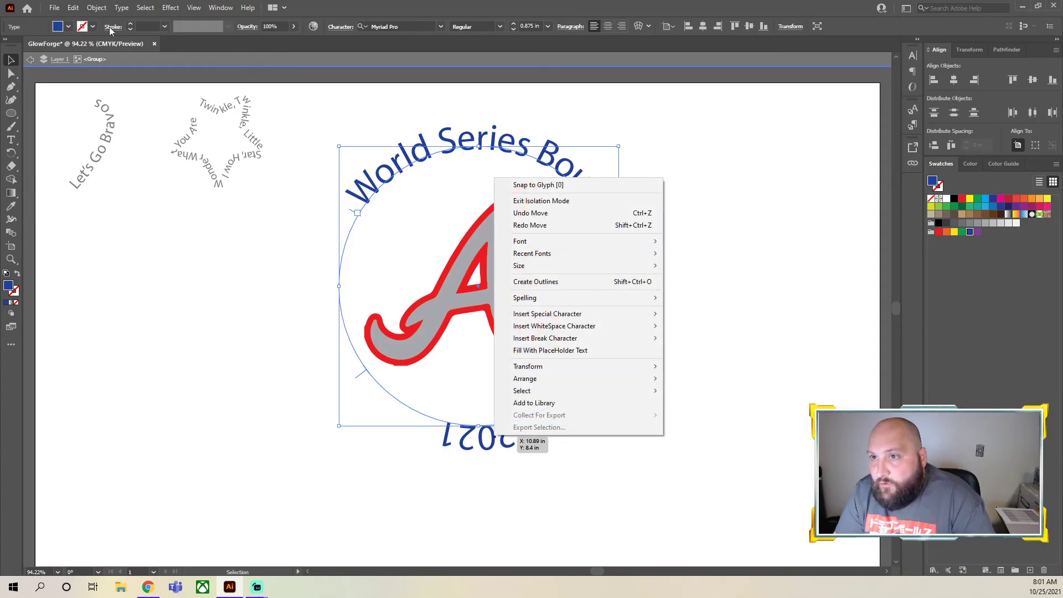
left_click(100, 8)
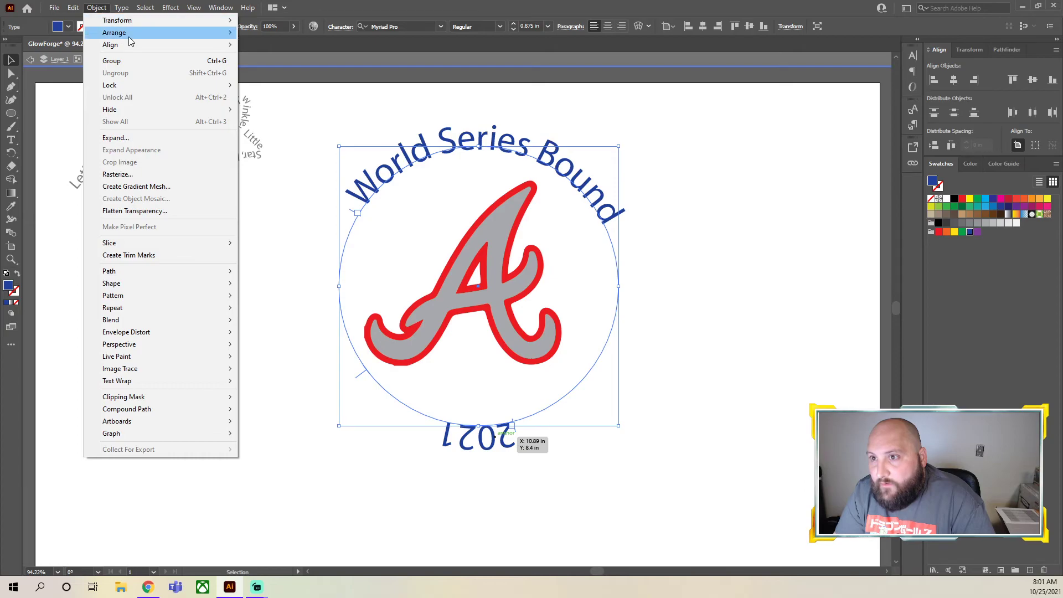
mouse_move(130, 22)
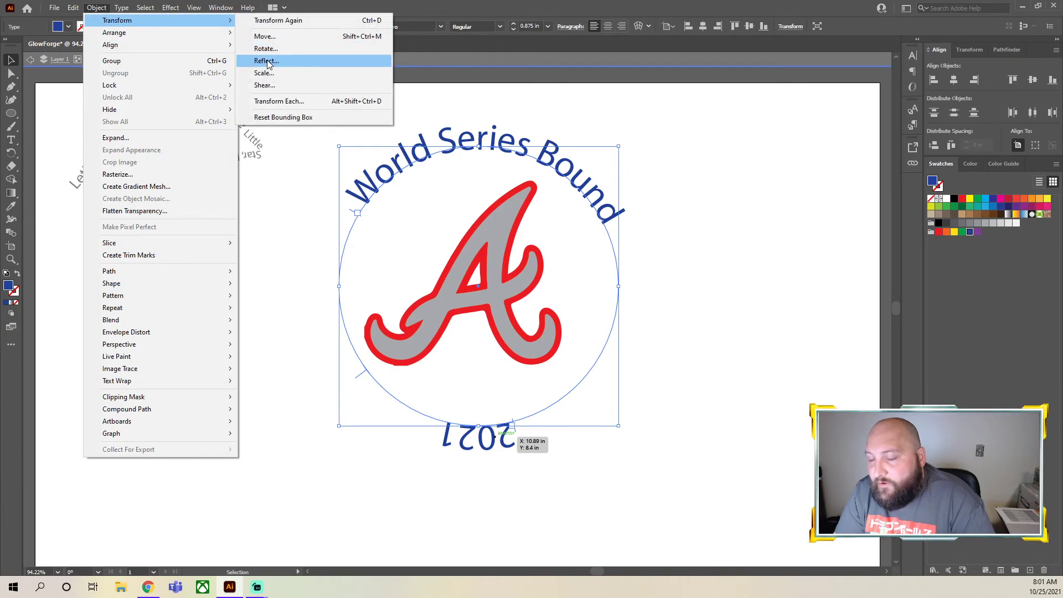
left_click(122, 8)
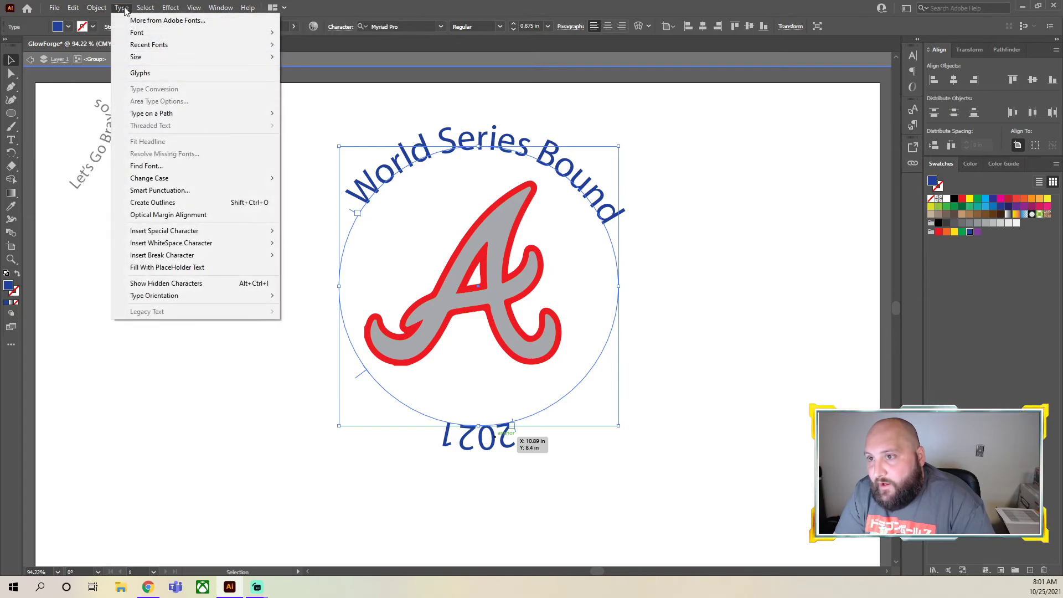
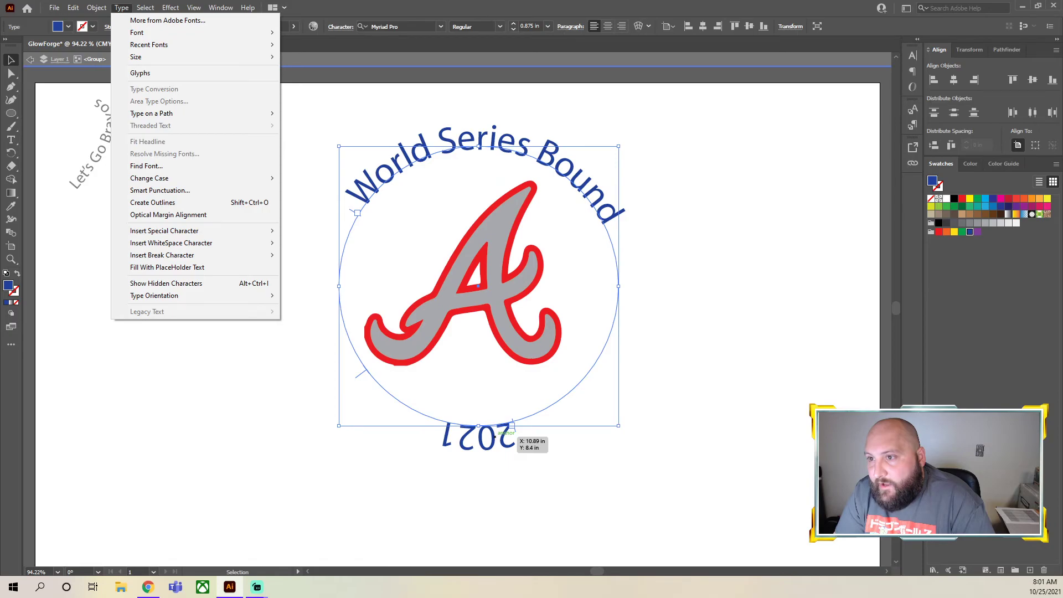
Preview the "2021" text with Descender and Center path alignment in Type on a Path Options, settling on Center
mouse_move(181, 113)
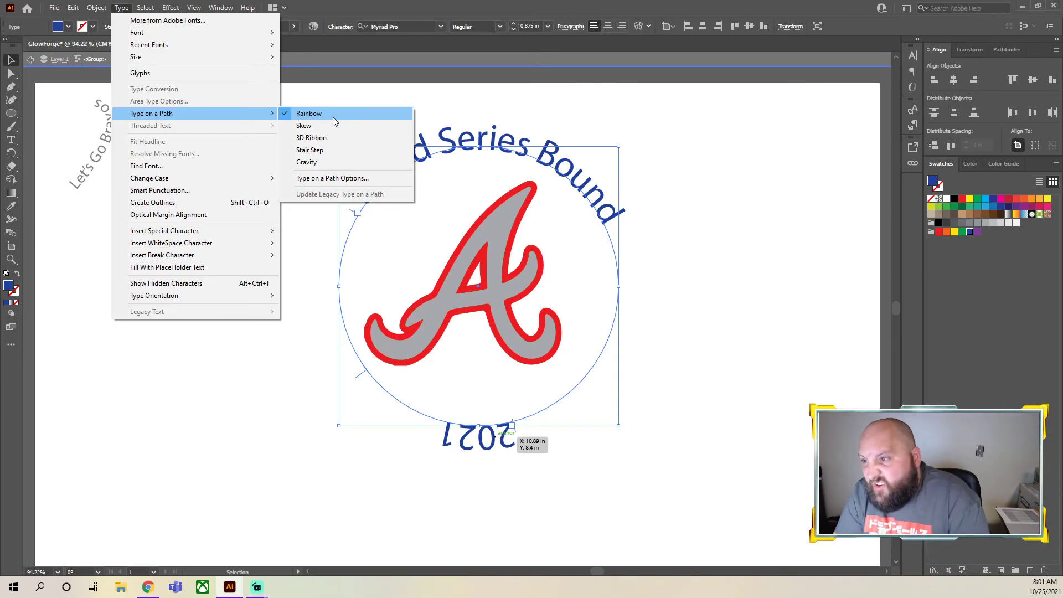
left_click(324, 178)
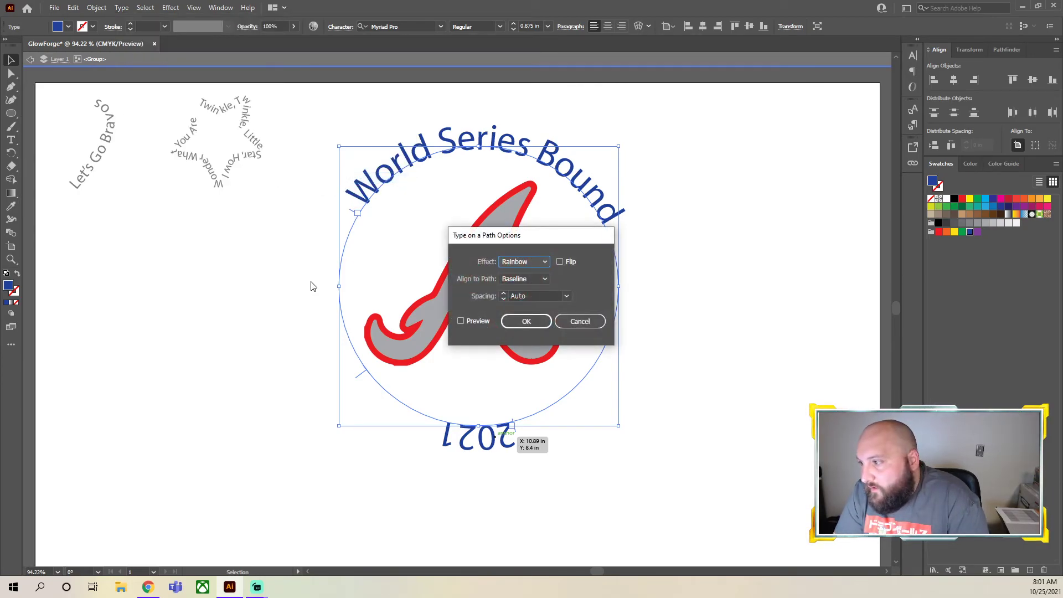
left_click(516, 280)
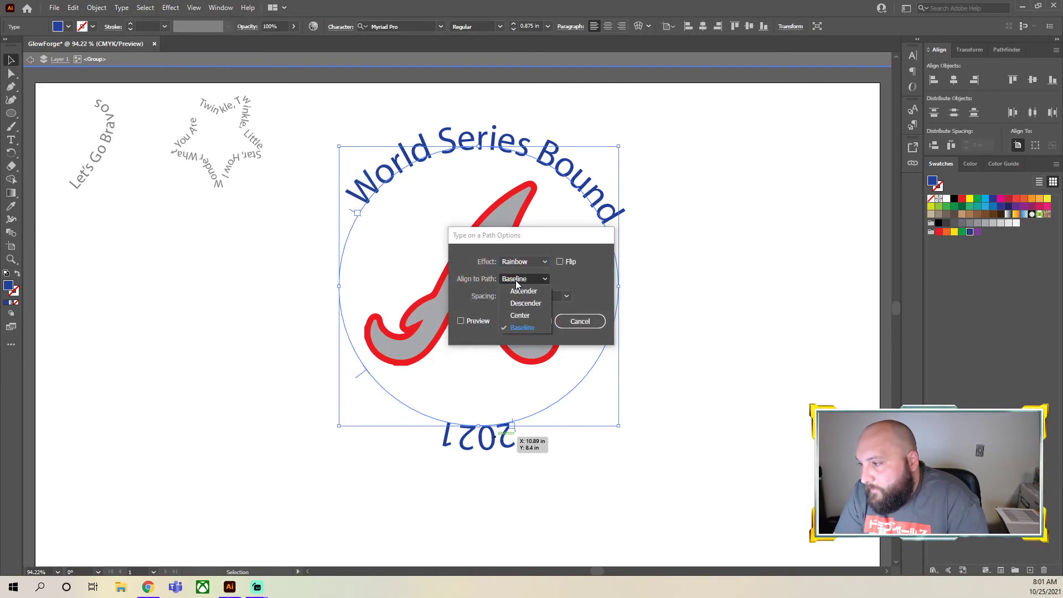
left_click(520, 315)
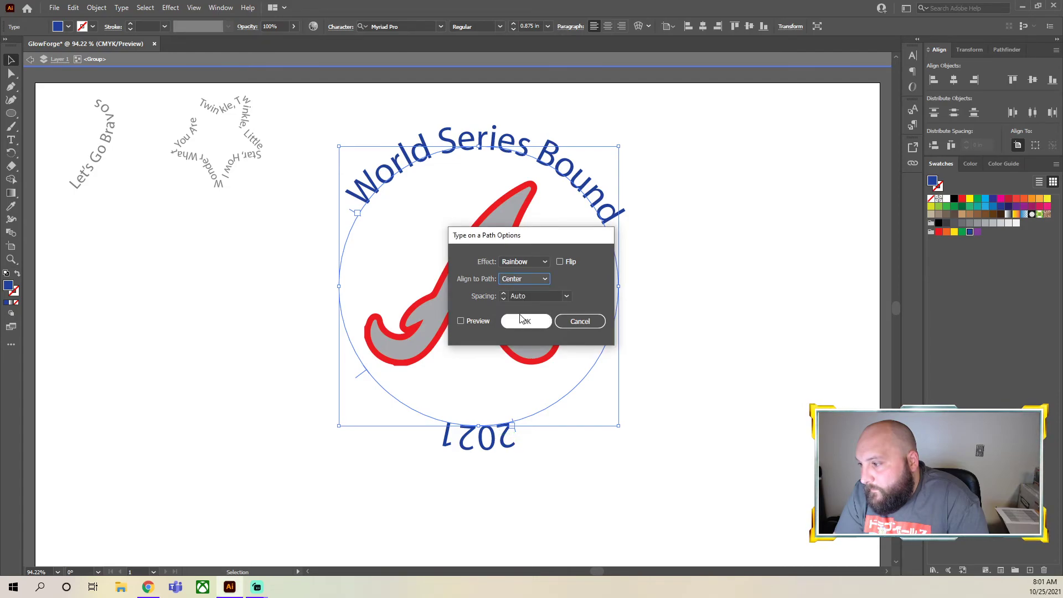
left_click(478, 320)
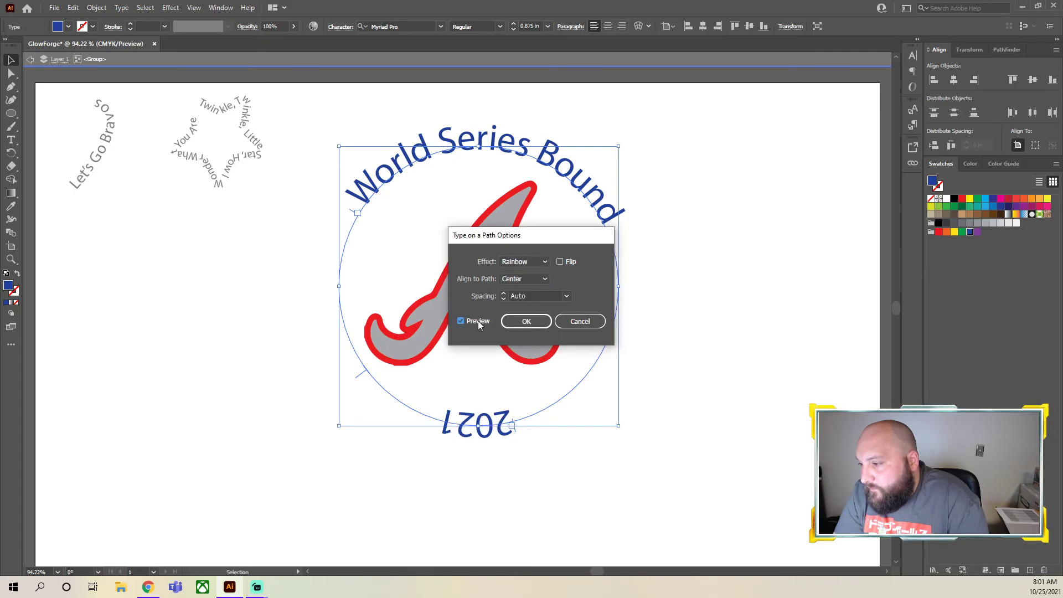
left_click(520, 280)
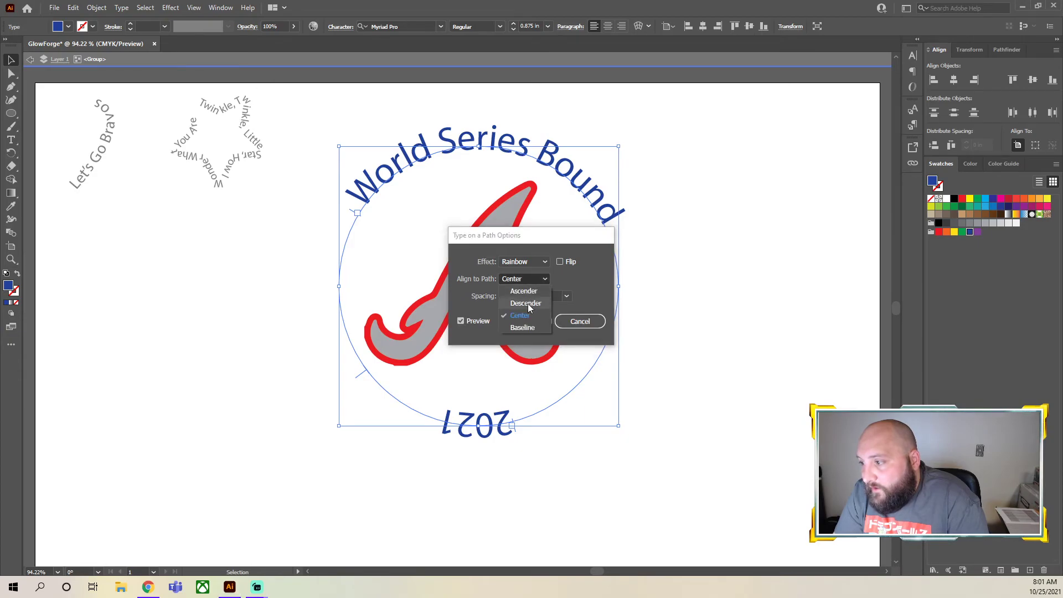
left_click(524, 303)
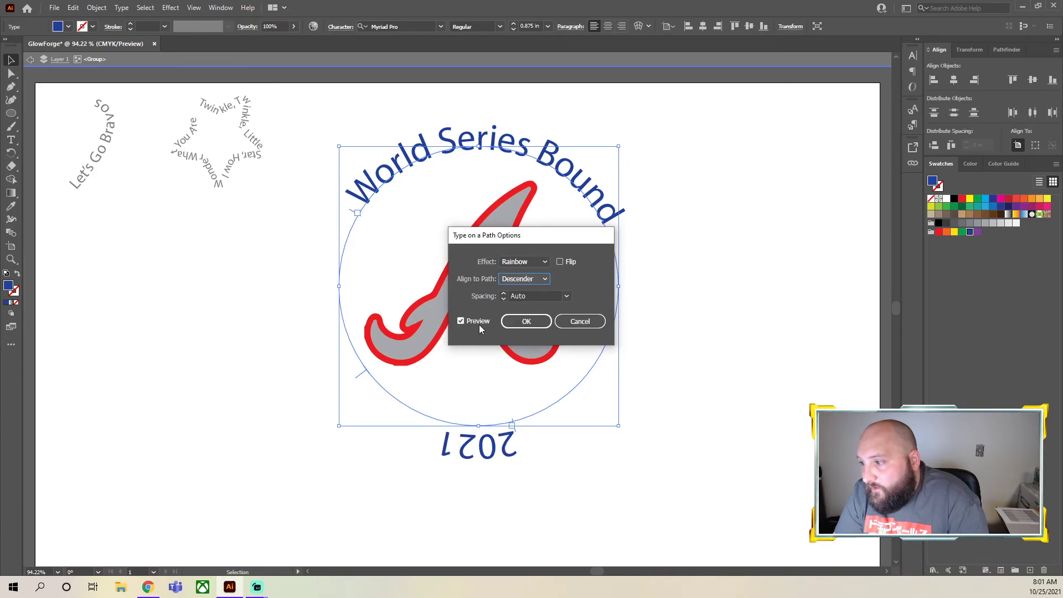
left_click(509, 280)
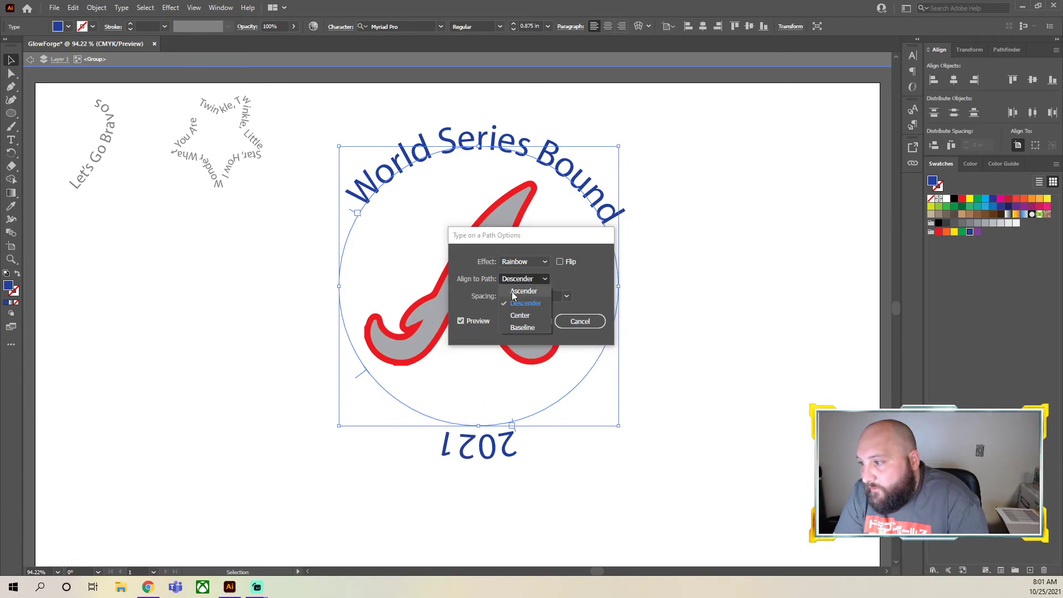
left_click(521, 315)
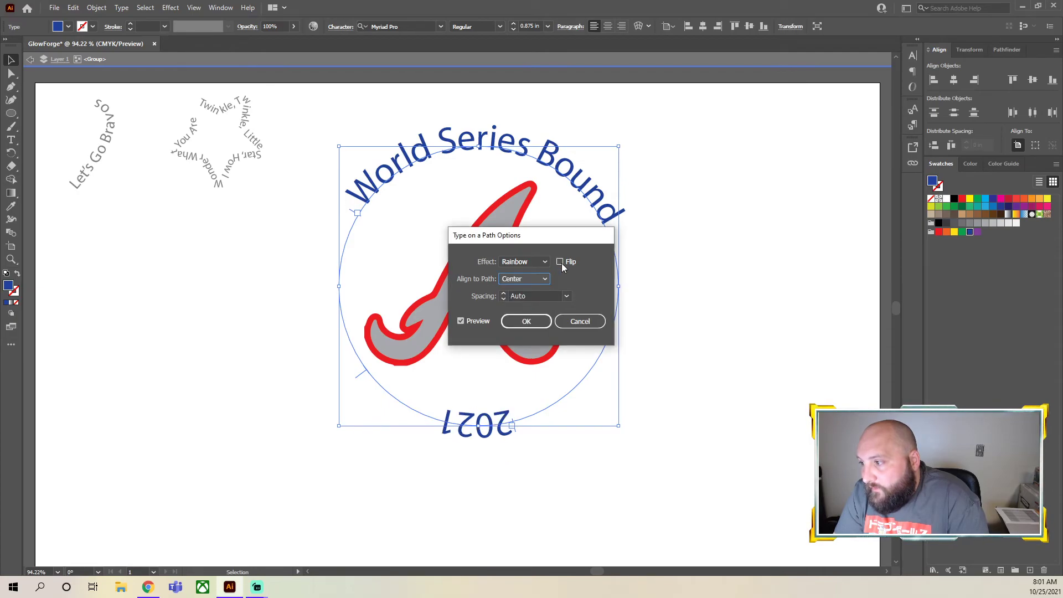
Toggle the Flip option on and off to compare the previewed orientation of the "2021" text
left_click(560, 262)
left_click(559, 262)
left_click(560, 262)
left_click(560, 263)
left_click(560, 262)
left_click(559, 262)
Try the Skew, 3D Ribbon and Stair Step effects on the "2021" text, and apply the Gravity effect
left_click(543, 262)
left_click(527, 289)
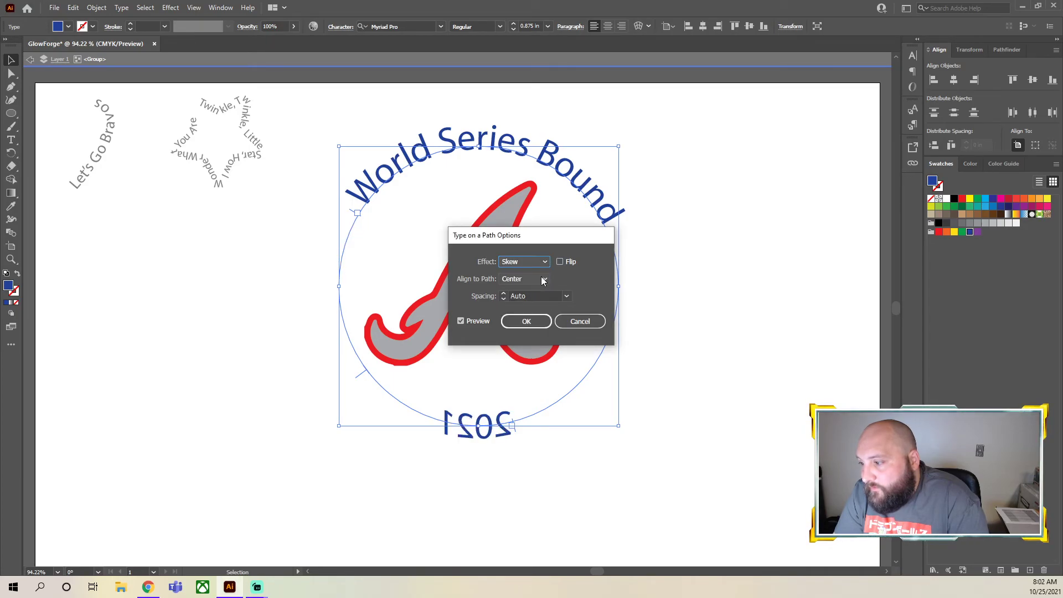
left_click(525, 298)
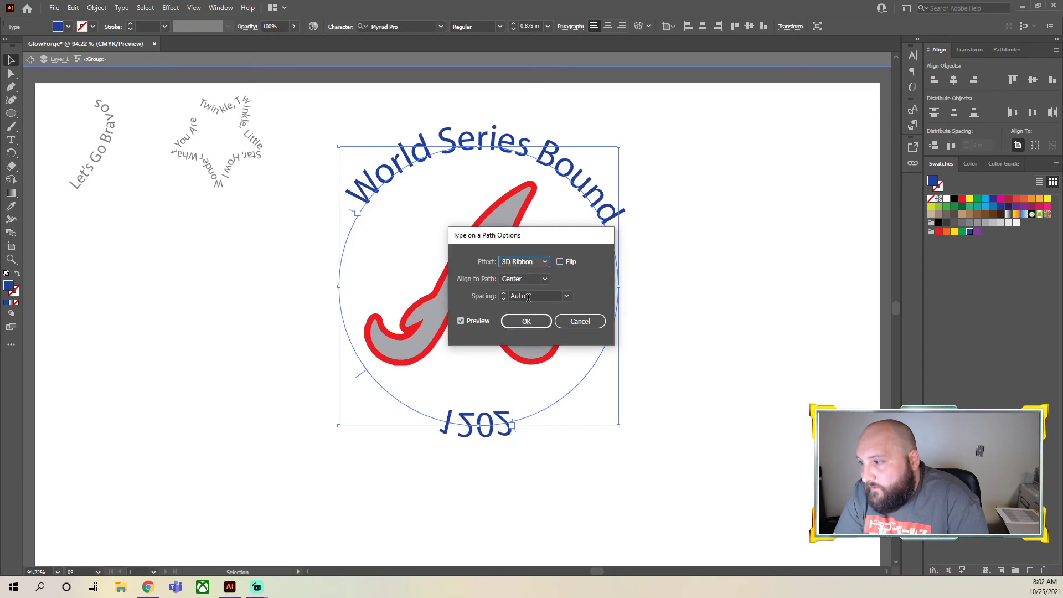
left_click(549, 262)
left_click(523, 310)
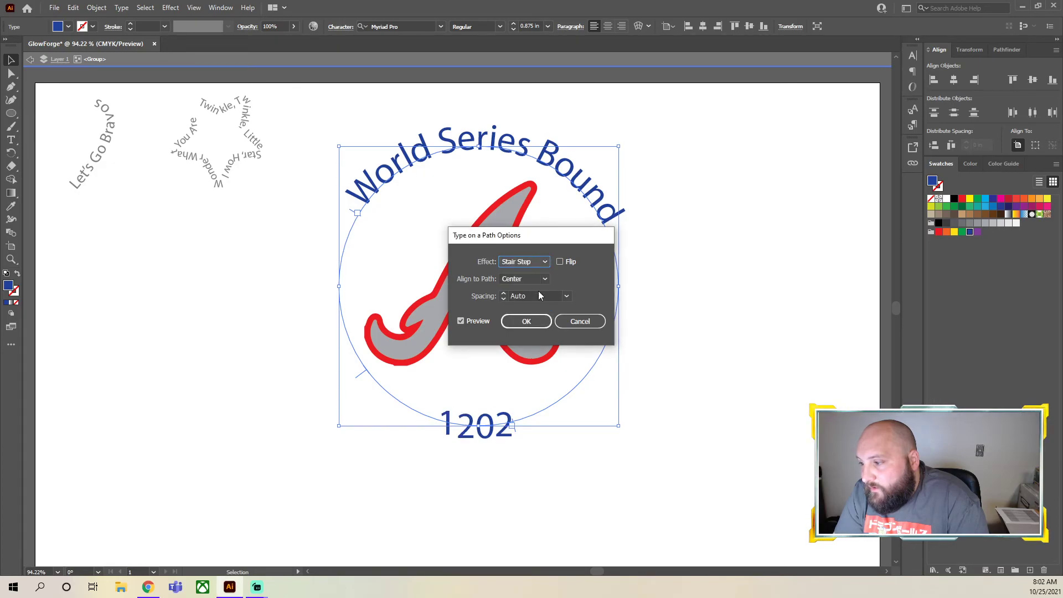
left_click(546, 263)
left_click(524, 323)
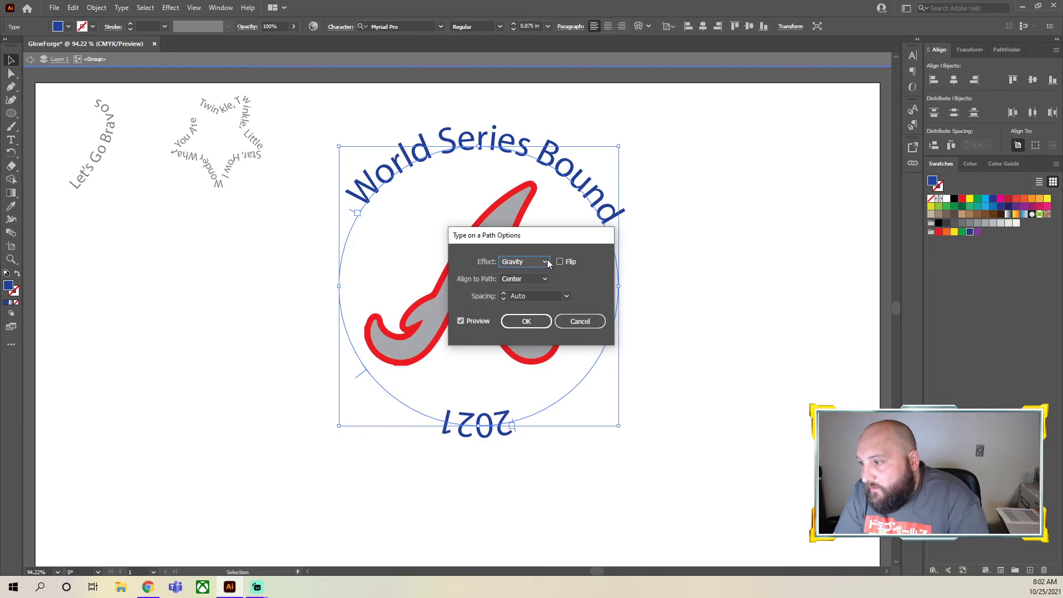
left_click(533, 320)
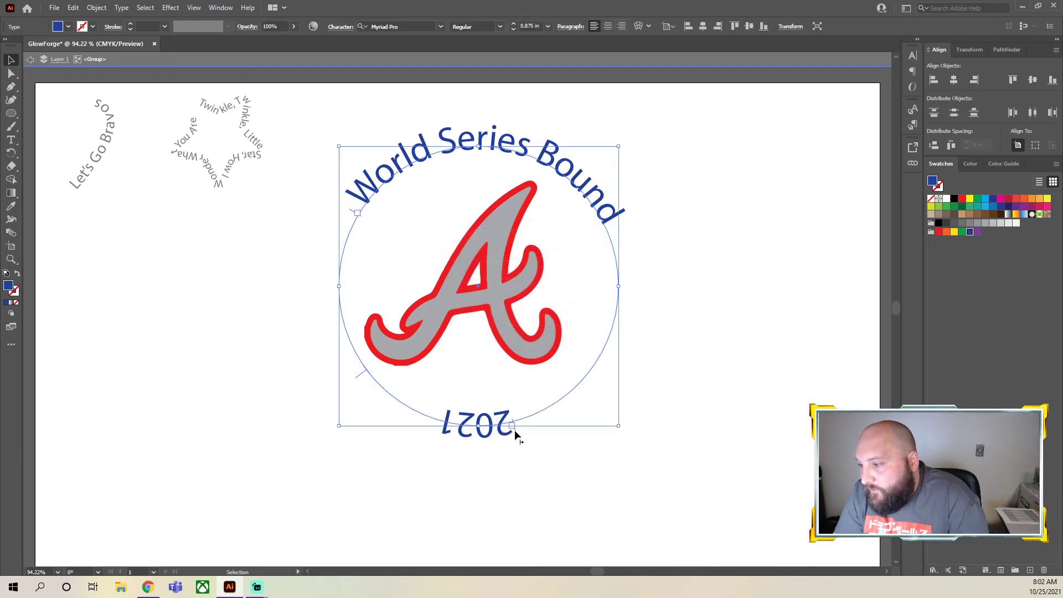
Try to pull the "2021" text off its side of the circle by its start bracket, and reselect the text
left_click_drag(513, 425, 537, 504)
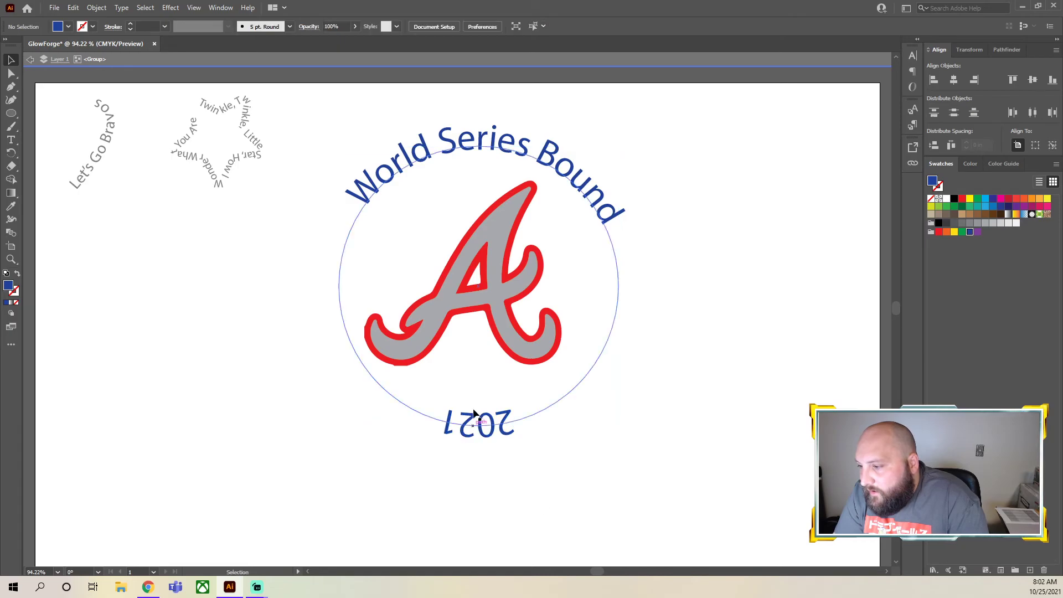
left_click(515, 427)
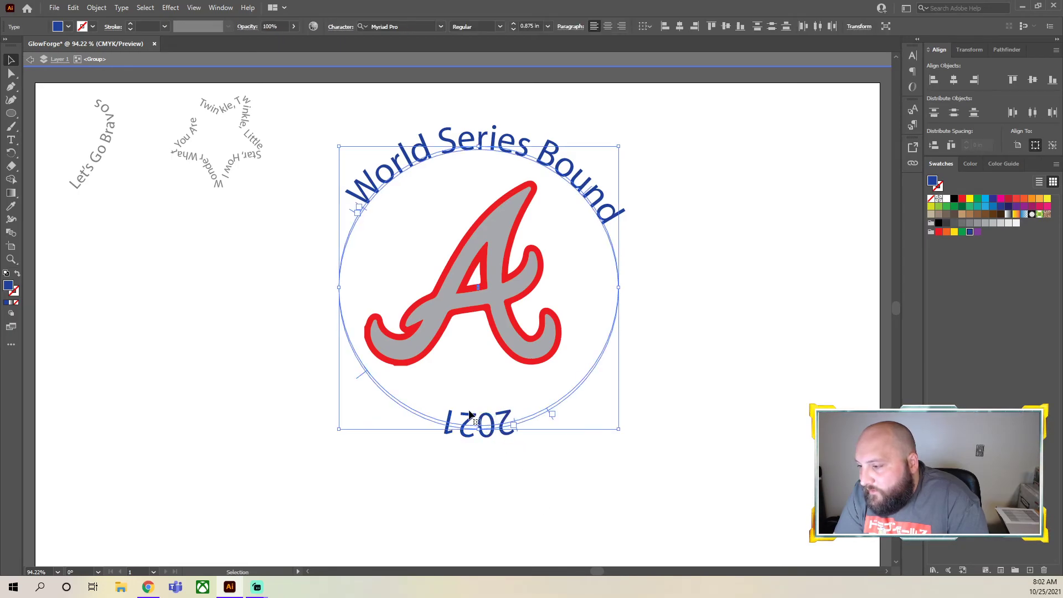
left_click(489, 443)
left_click(488, 437)
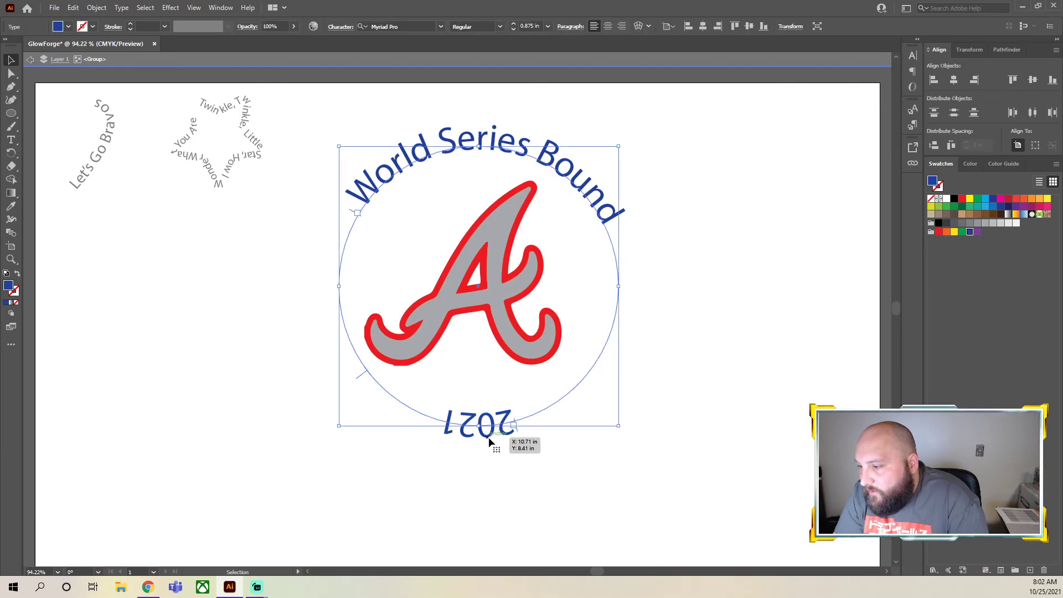
Reflect the "2021" path text across the vertical axis and clear the selection
right_click(488, 437)
mouse_move(579, 370)
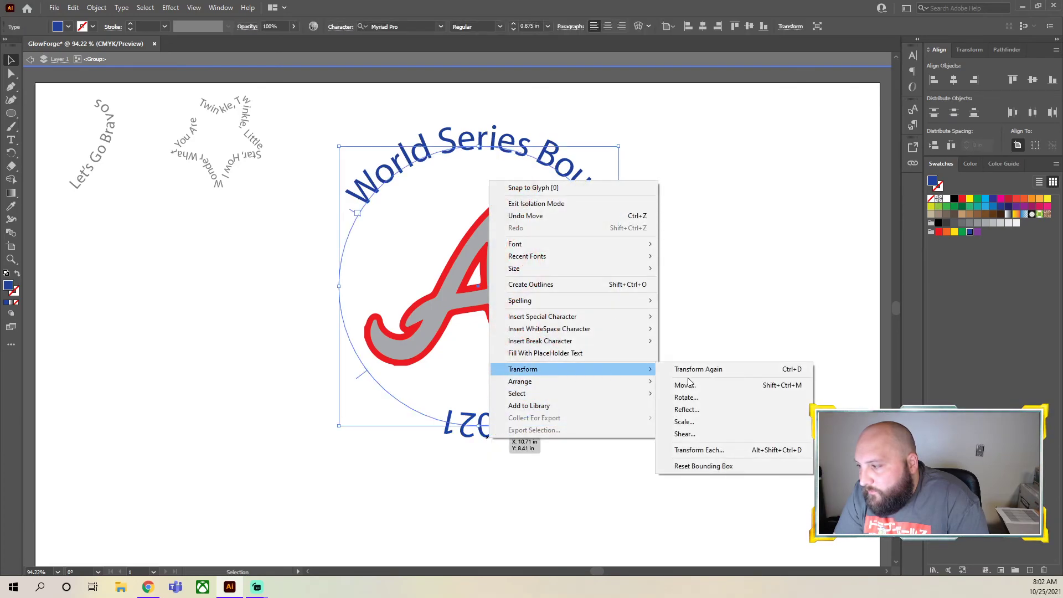
left_click(691, 410)
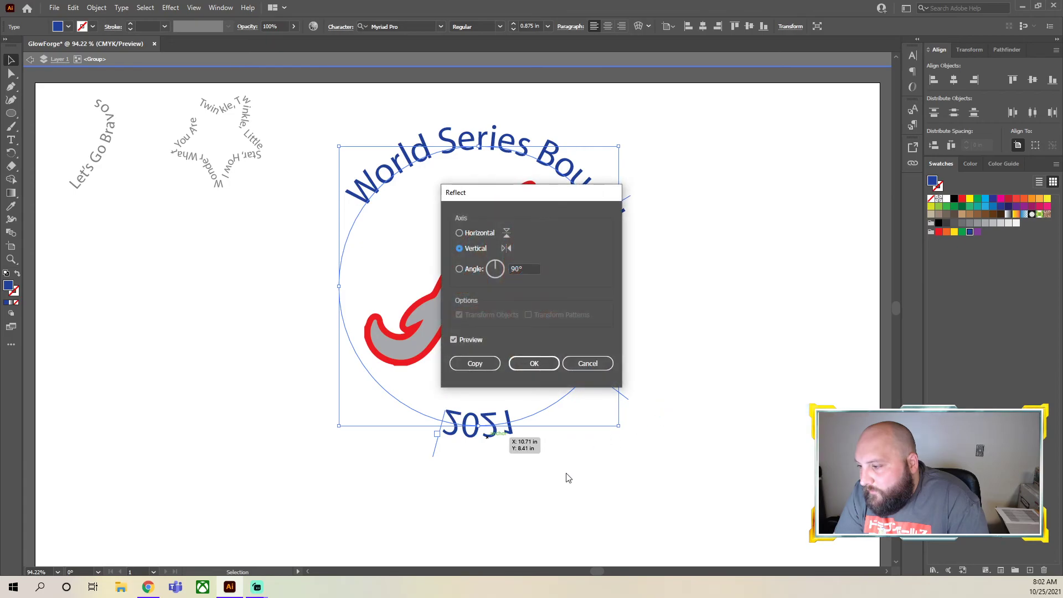
left_click(536, 365)
left_click(442, 449)
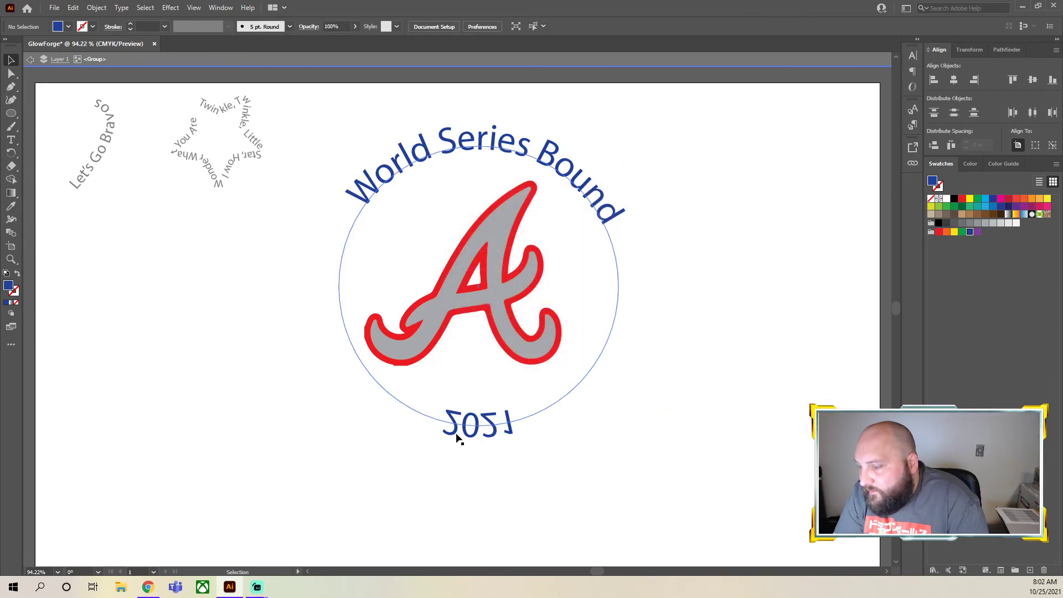
Review the transform commands for the reflected "2021" text, and try pulling it inside the circle by its start bracket
left_click(486, 438)
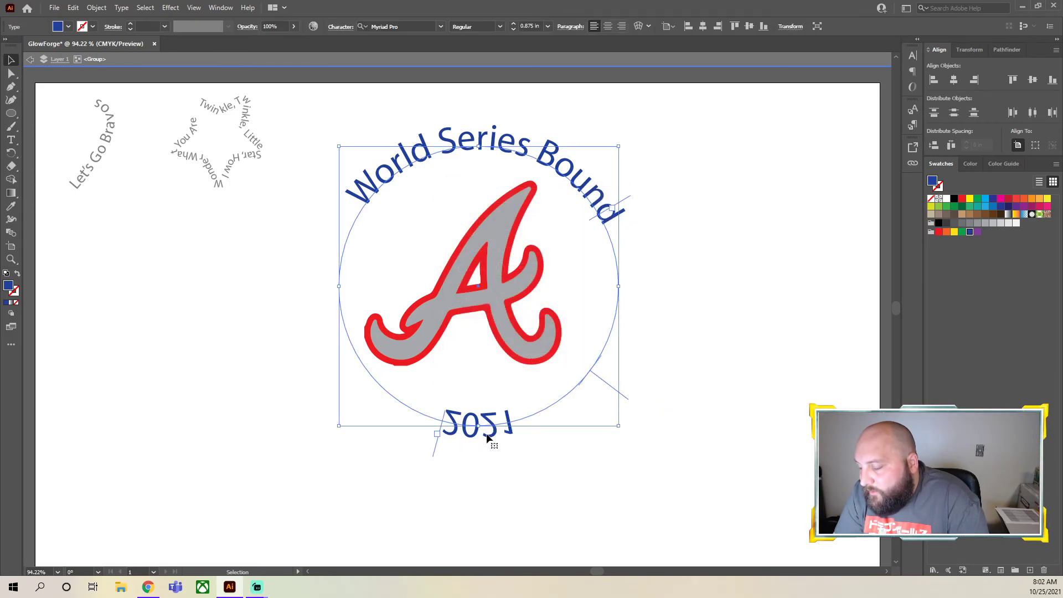
right_click(486, 439)
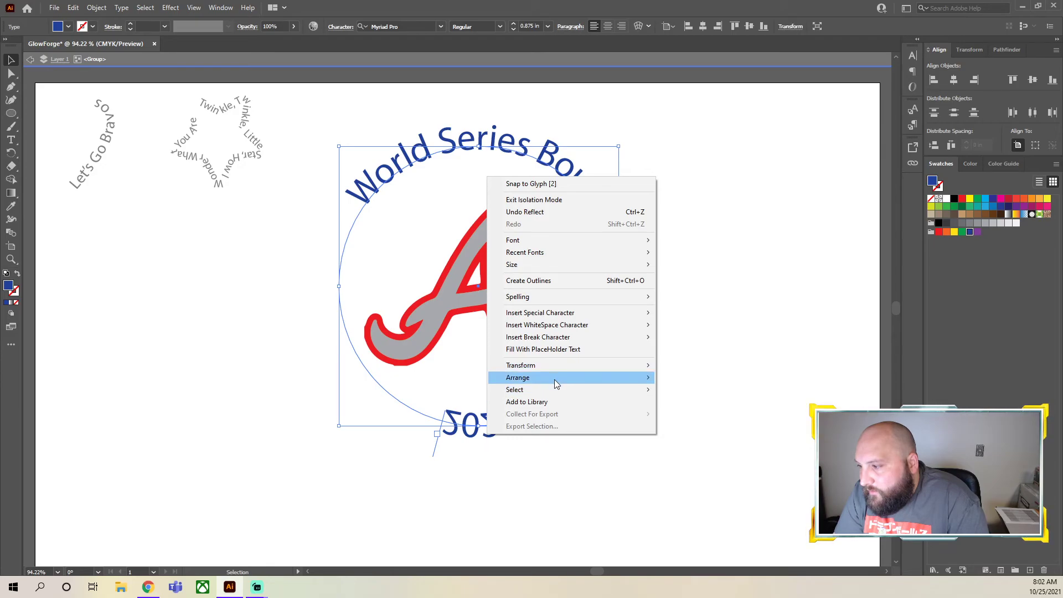
mouse_move(564, 367)
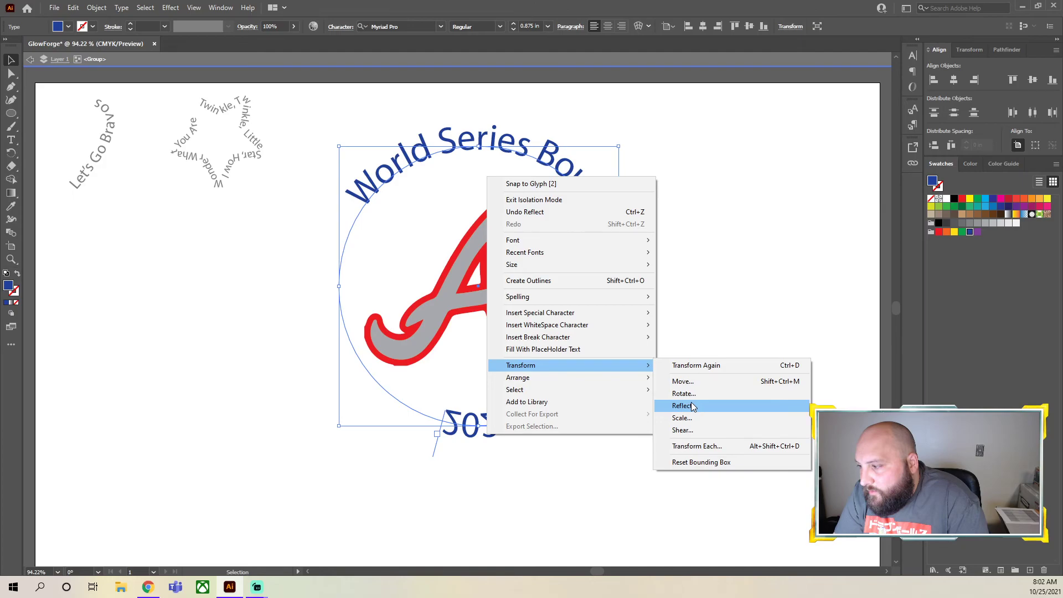
left_click(513, 484)
left_click(496, 436)
left_click_drag(434, 453, 489, 389)
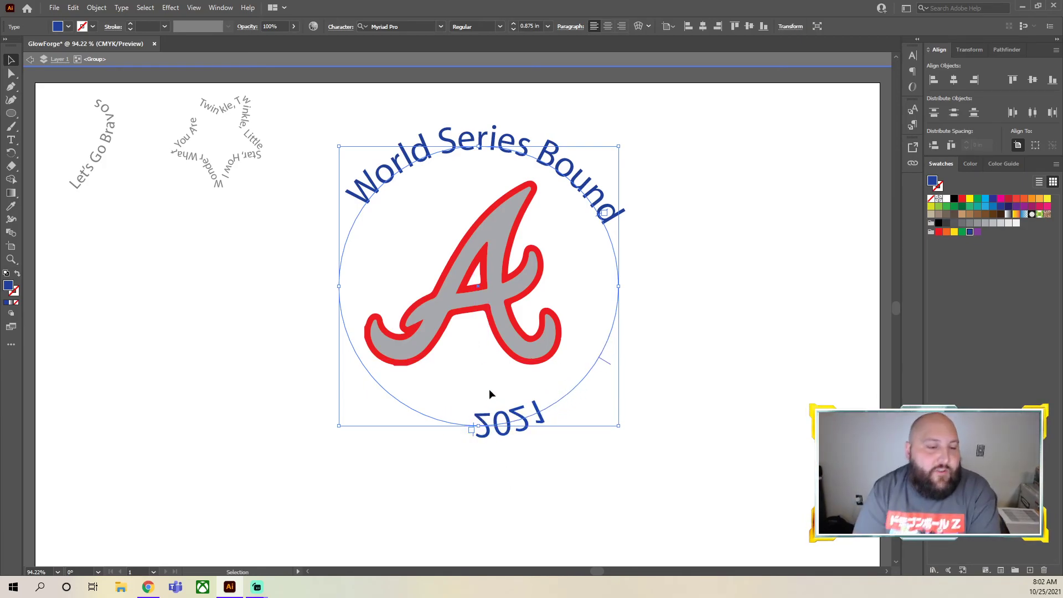
left_click(553, 487)
Undo the bracket move and the reflection of the "2021" text, leaving nothing selected
key("ctrl+z")
key("ctrl+z")
left_click(564, 159)
left_click(712, 305)
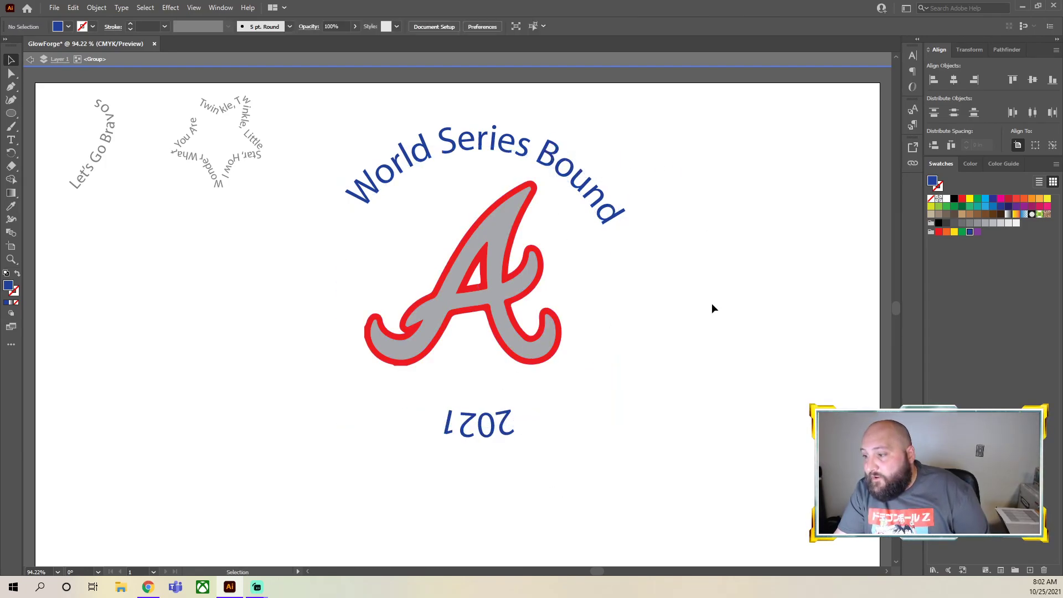
Try again to flip the "2021" text by pulling its start and middle brackets outward, and clear the selection
left_click(501, 433)
mouse_move(518, 430)
left_mouse_down()
mouse_move(531, 401)
mouse_move(538, 492)
mouse_move(515, 446)
left_mouse_up()
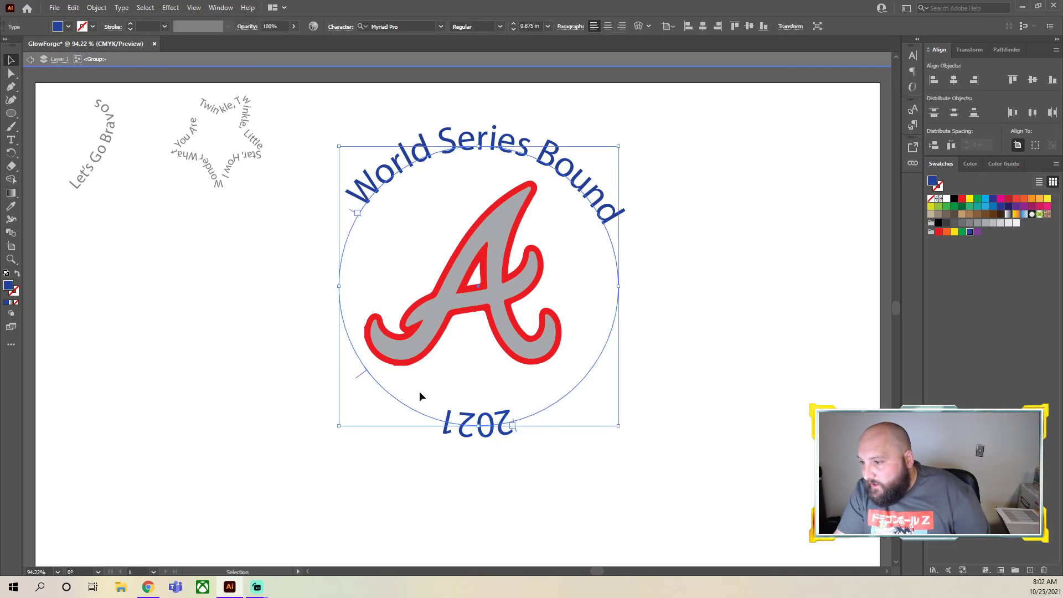
left_click_drag(359, 378, 270, 443)
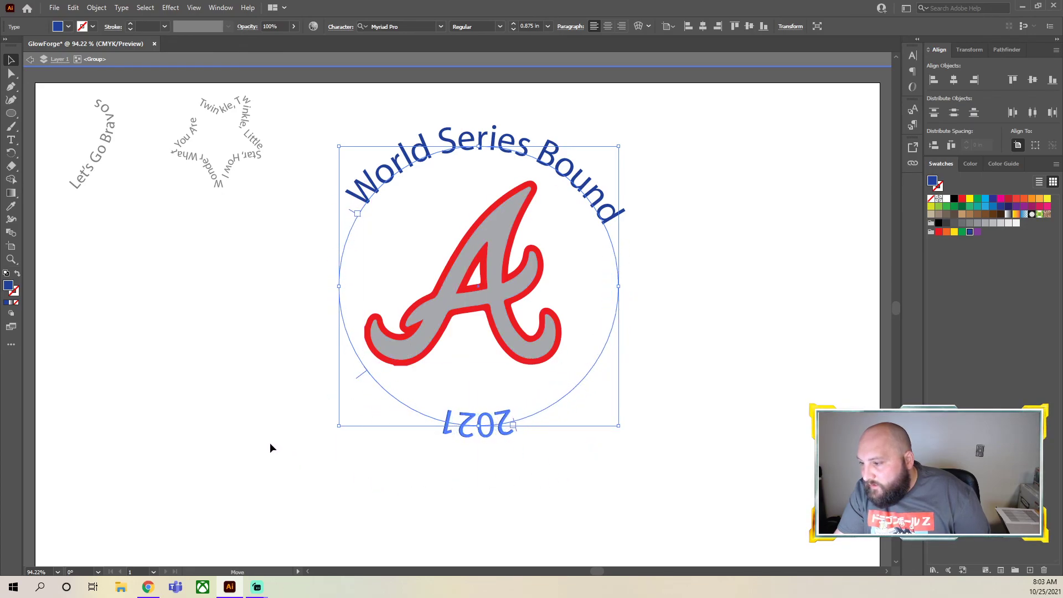
left_click(573, 490)
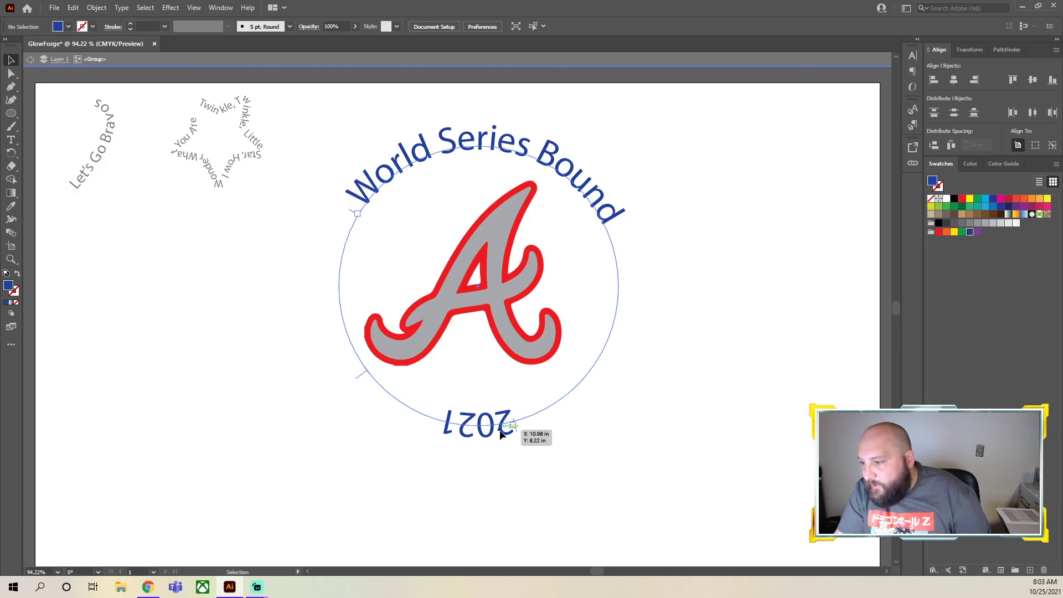
left_click(517, 435)
right_click(503, 438)
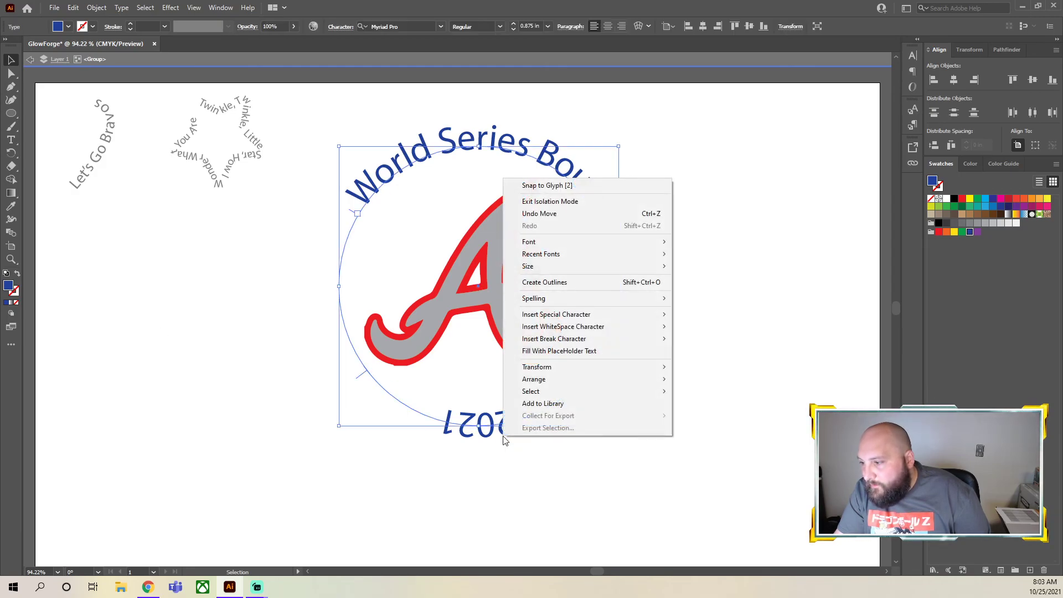
left_click(448, 503)
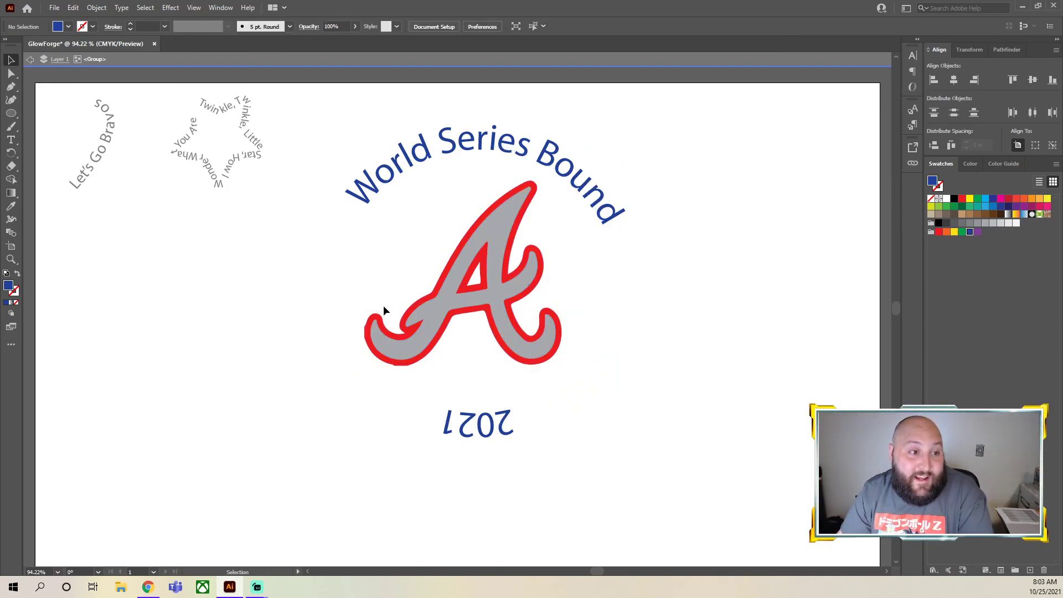
Give the "2021" path text a dark blue stroke matching its fill, and deselect it
left_click(592, 370)
key("x")
left_click(969, 232)
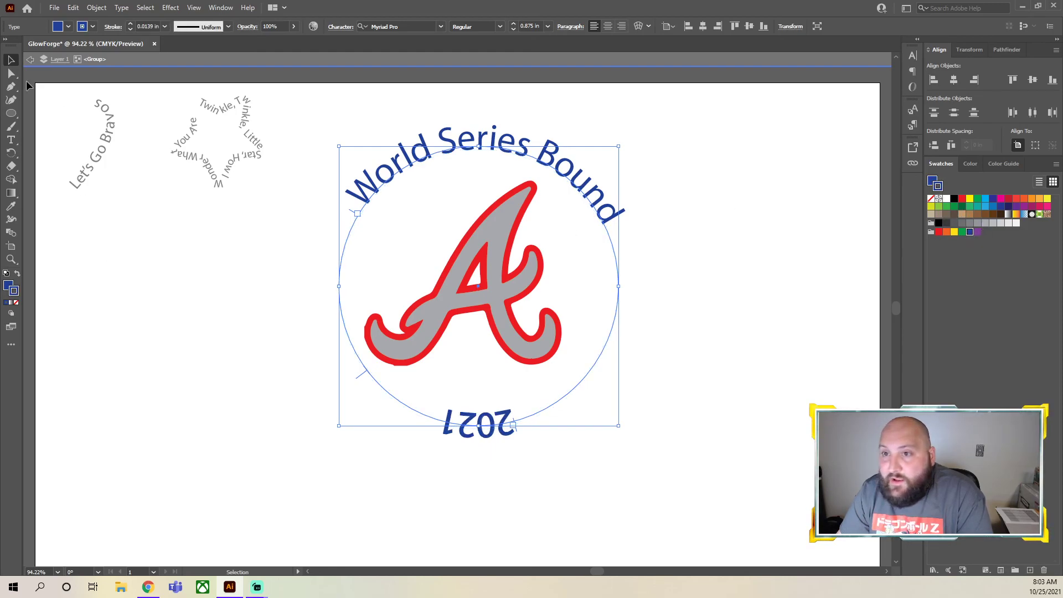
left_click(234, 202)
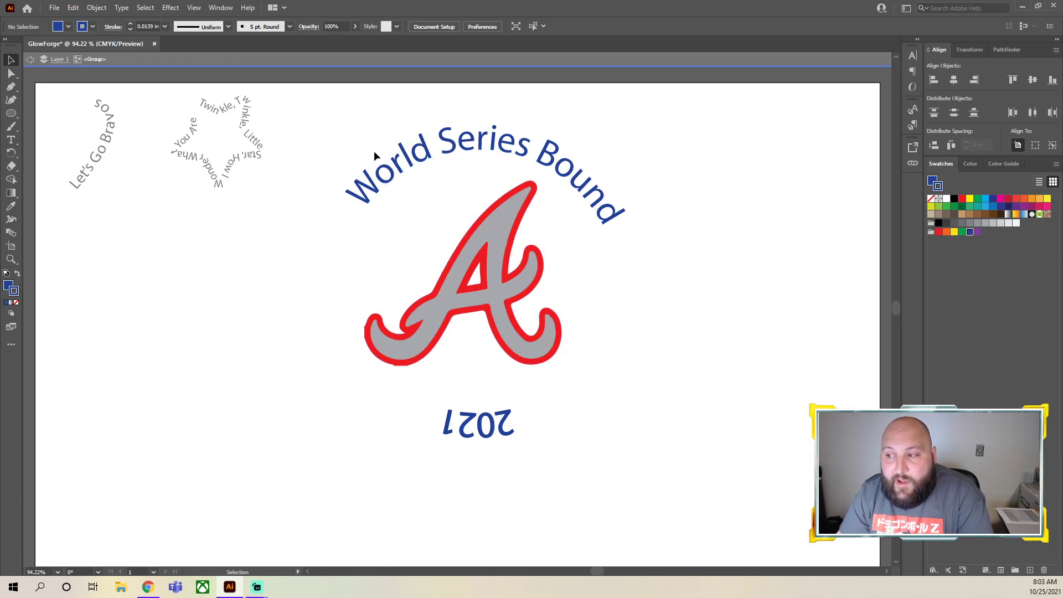
Create a 4 in by 4 in circle beside the logo with no fill and a dark blue 0.125 in stroke
left_click(11, 113)
left_click(185, 264)
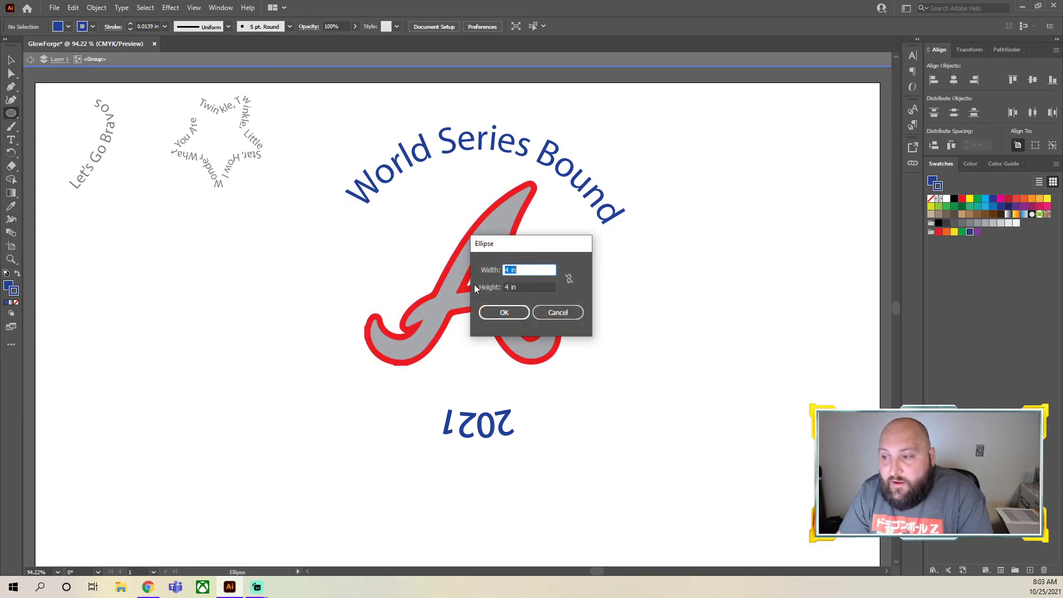
key("Return")
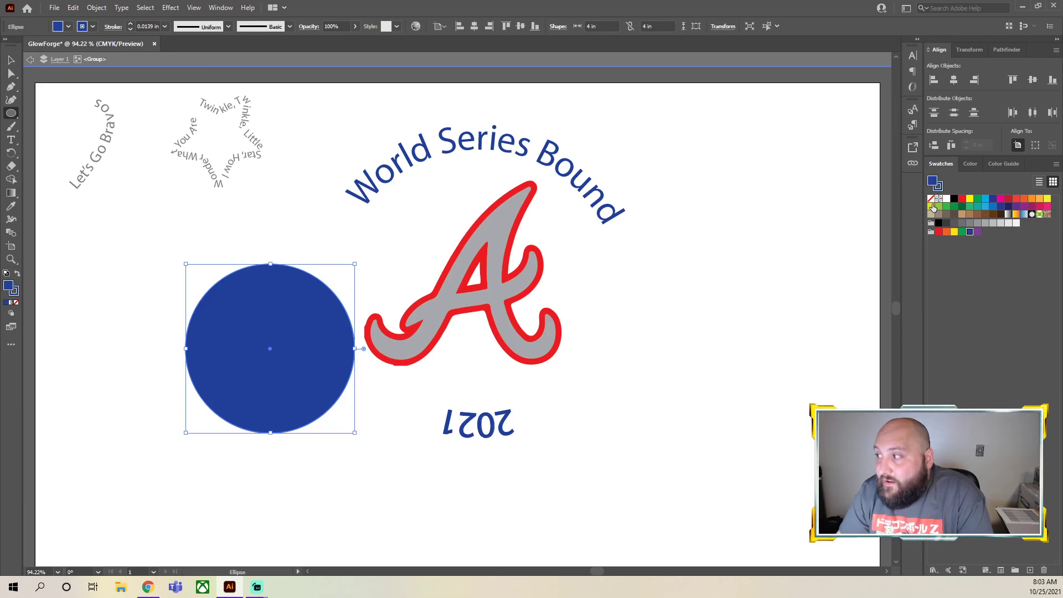
left_click(930, 198)
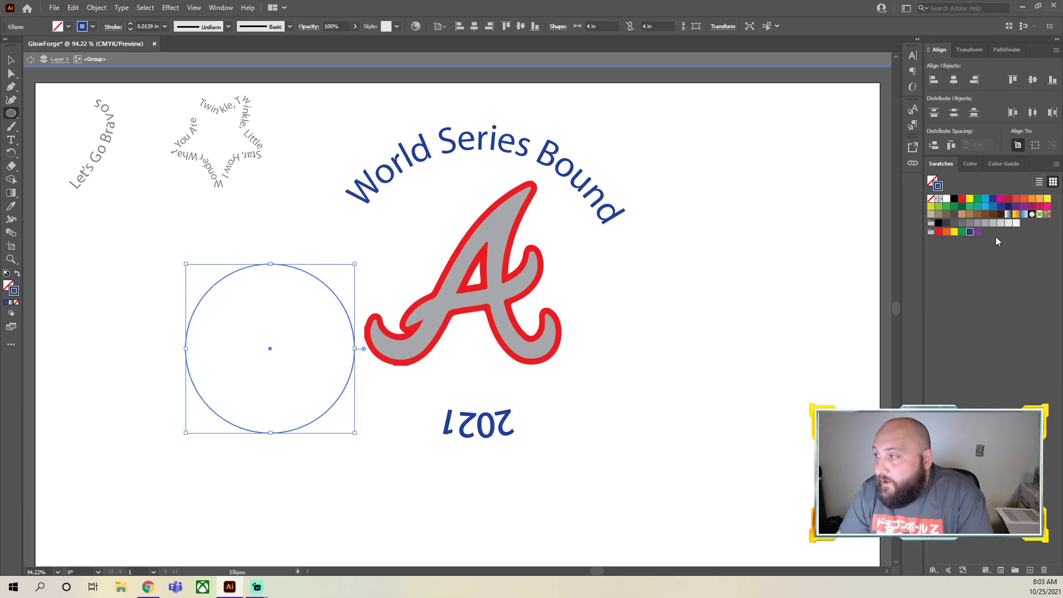
left_click(969, 231)
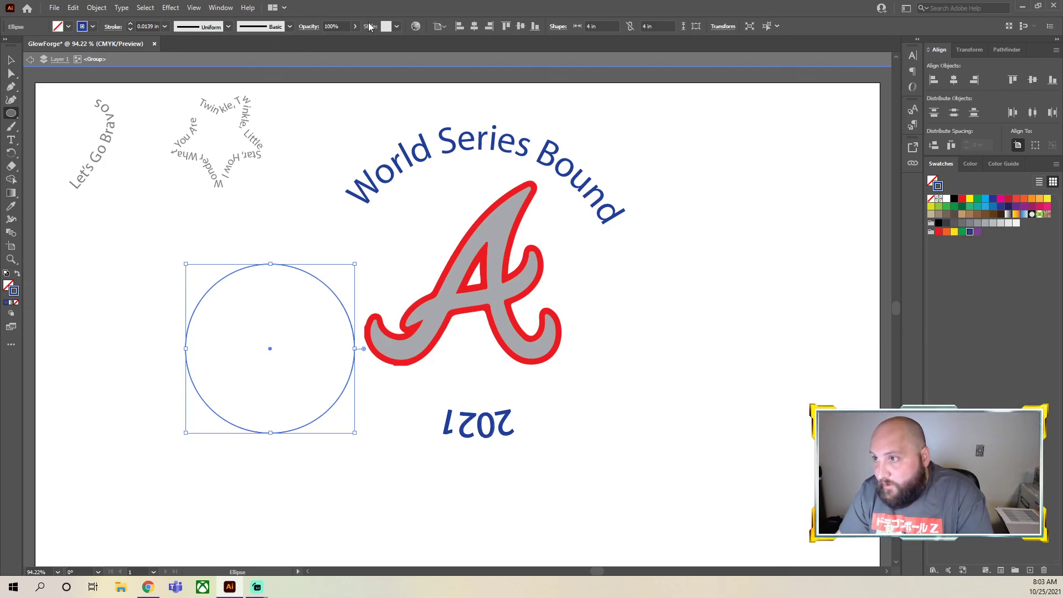
left_click(131, 24)
Move the blue circle over the Braves logo and enlarge it to ring the logo just inside the curved text
left_click(11, 59)
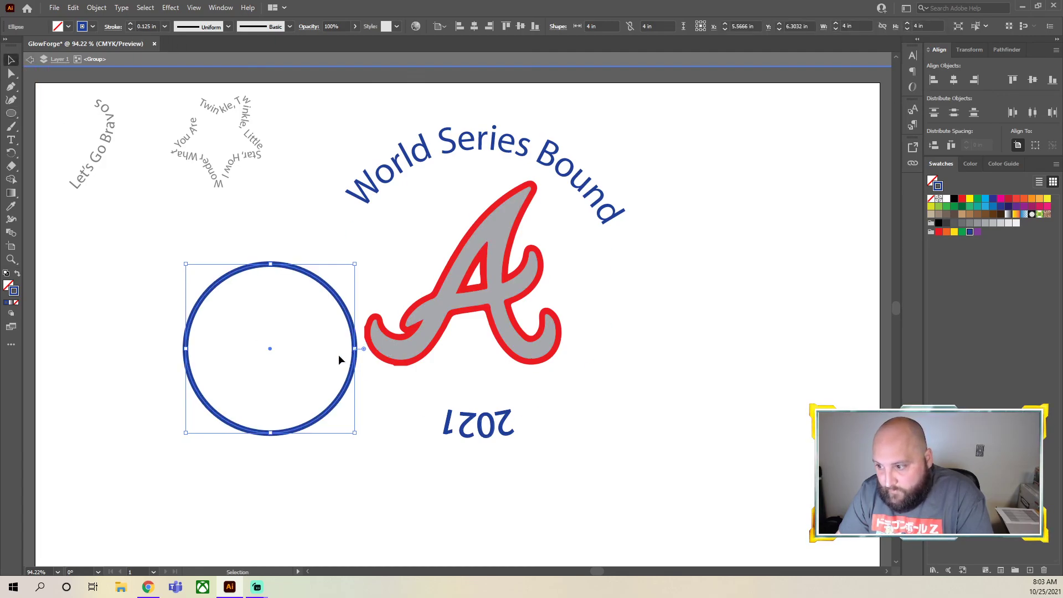
left_click_drag(356, 363, 551, 266)
left_click_drag(548, 336, 624, 412)
left_click_drag(612, 347, 586, 341)
left_click_drag(598, 404, 609, 413)
left_click(578, 363)
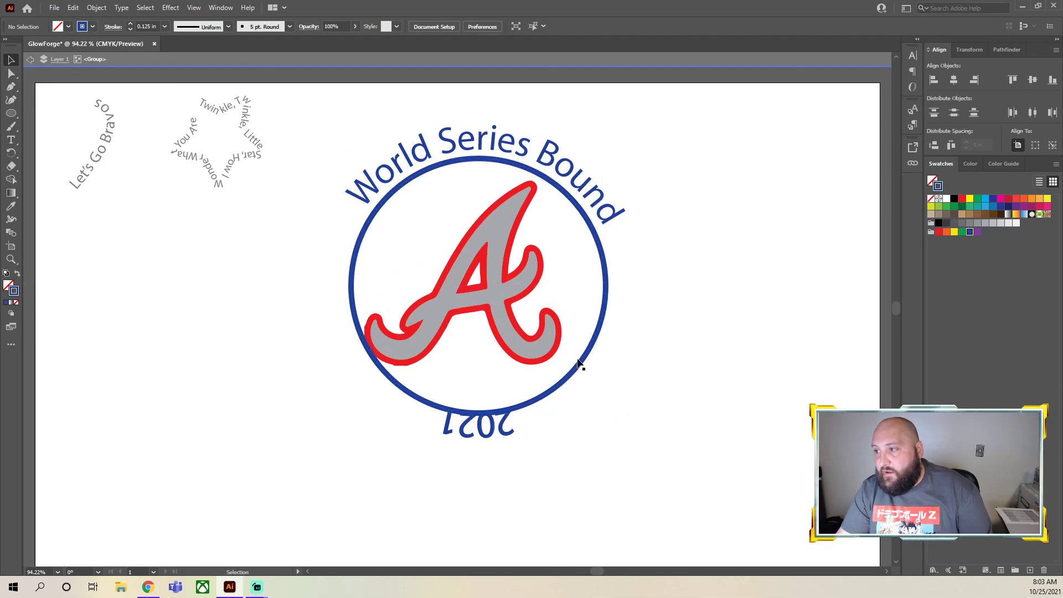
left_click(508, 300)
left_click(449, 277, "shift")
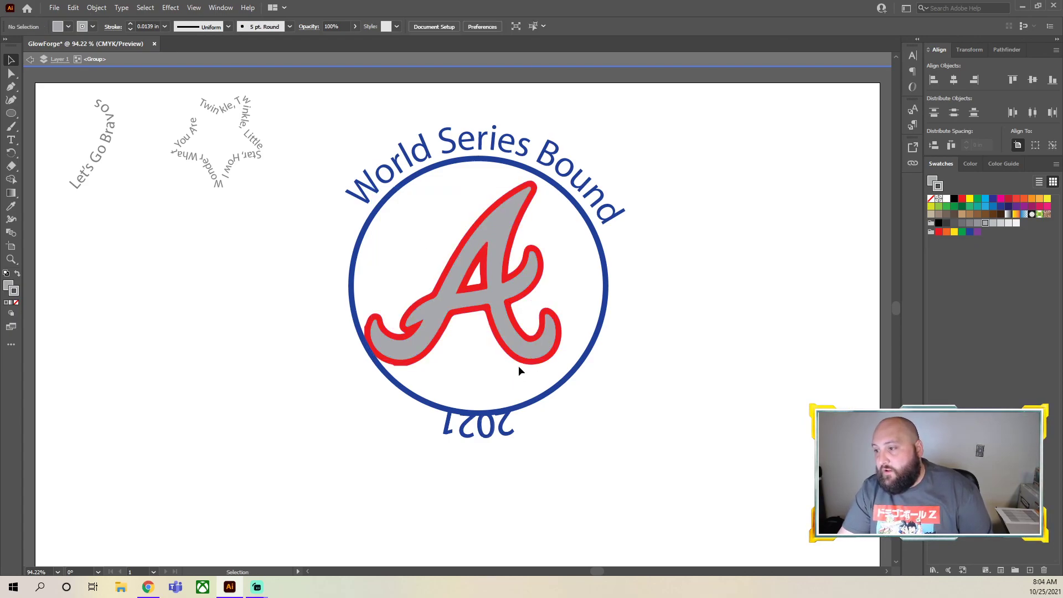
key("ctrl+a")
left_click(726, 391)
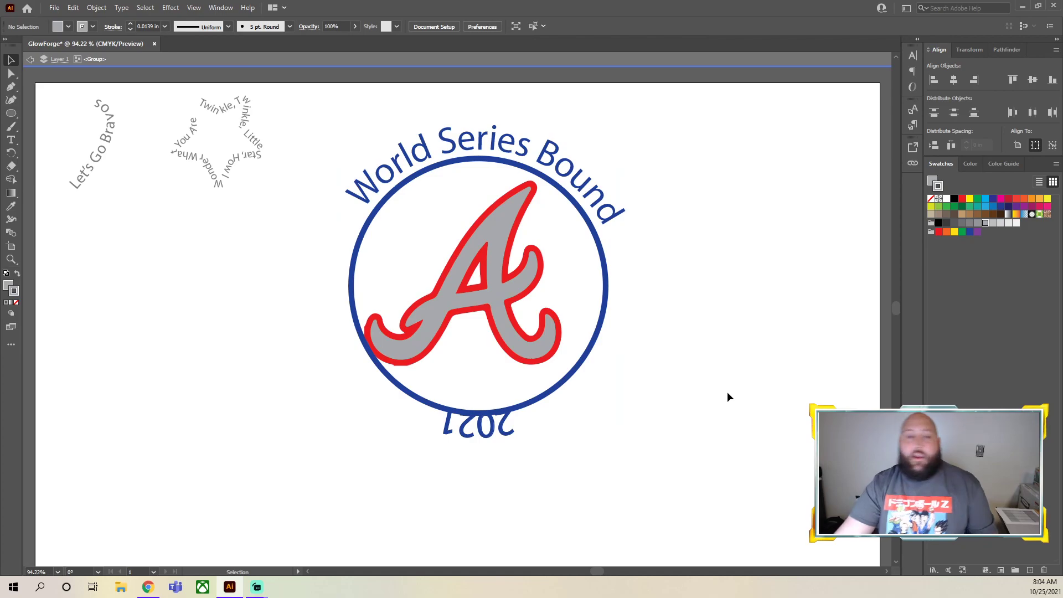